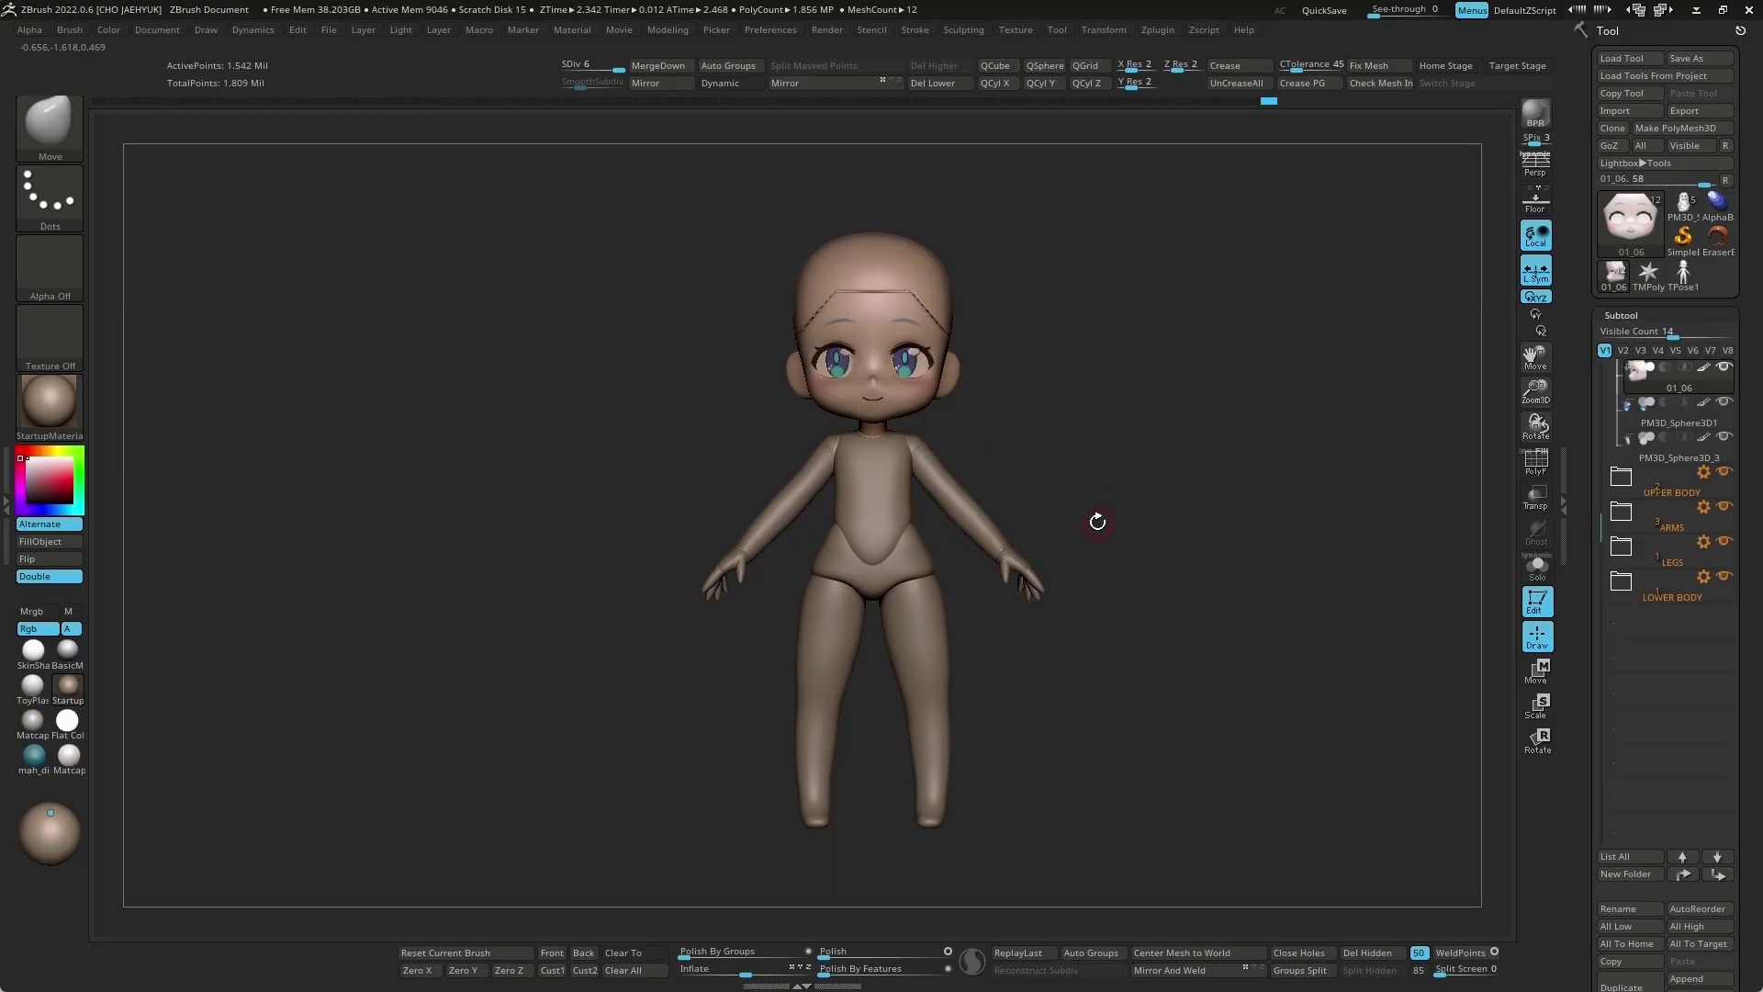
# Step: Insert a Cylinder3D into the LOWER BODY group with PolyF on, sized around the hips
pyautogui.keyDown('ctrl'); pyautogui.moveTo(1097, 521); pyautogui.dragTo(1445, 508, button='right'); pyautogui.keyUp('ctrl')
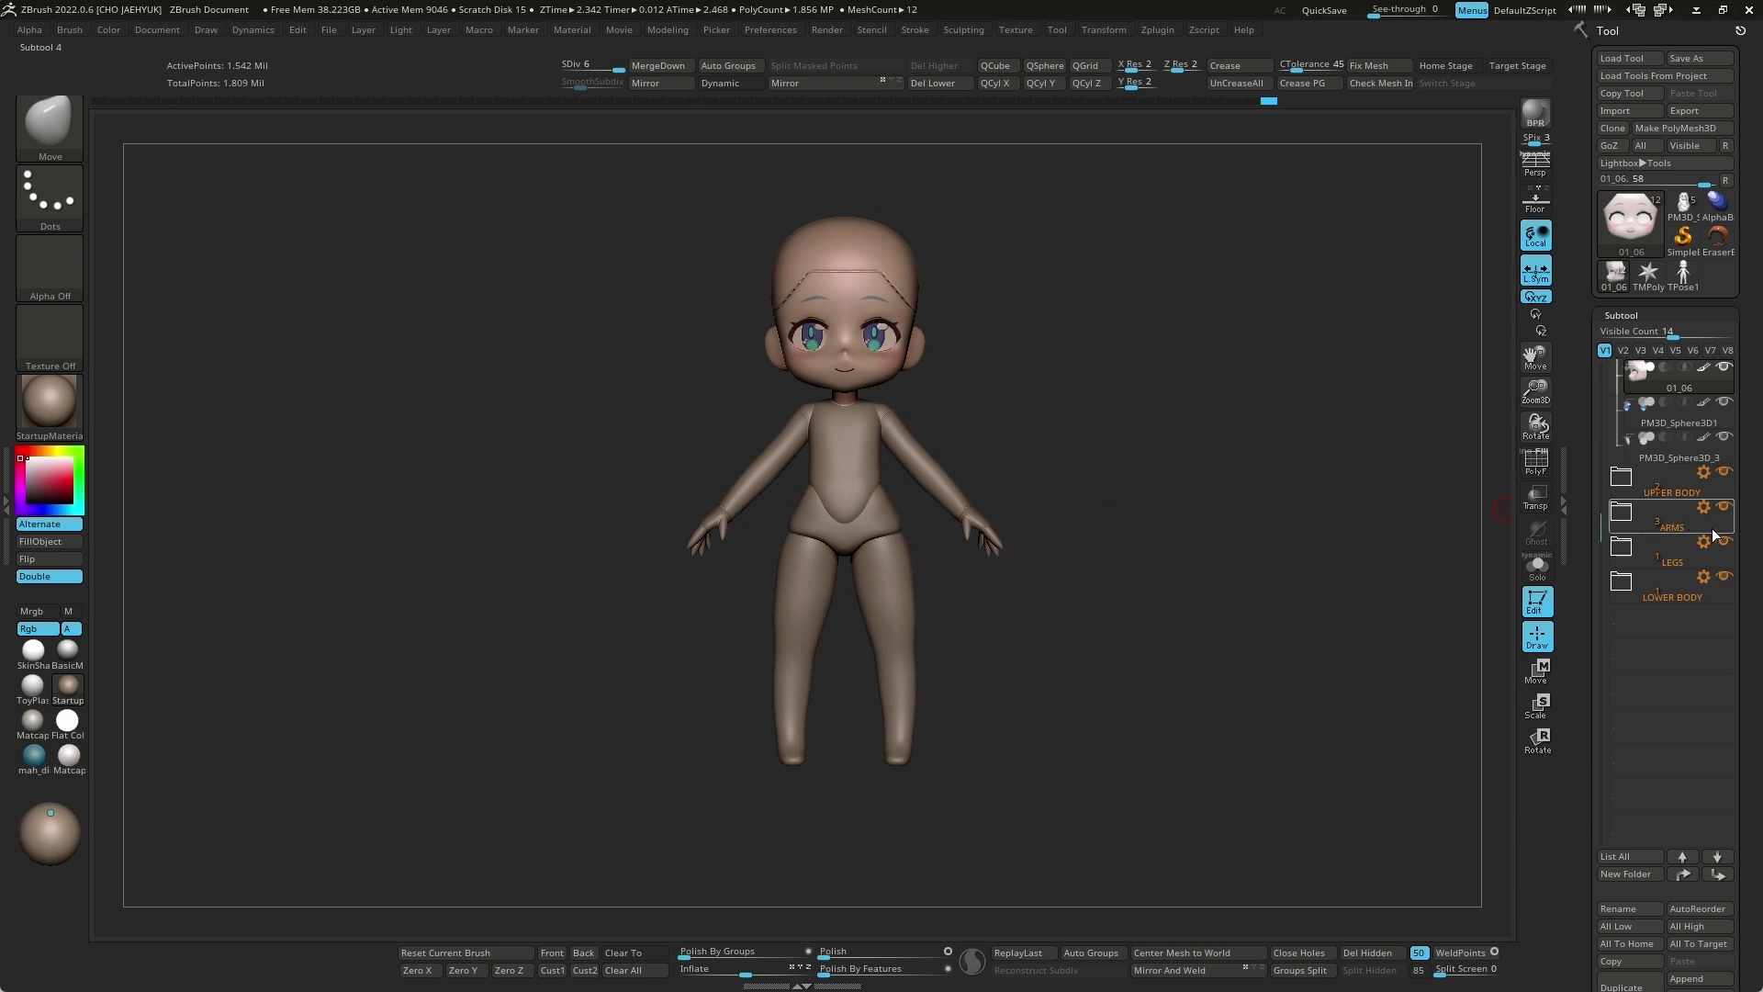
pyautogui.click(1628, 586)
pyautogui.click(1644, 606)
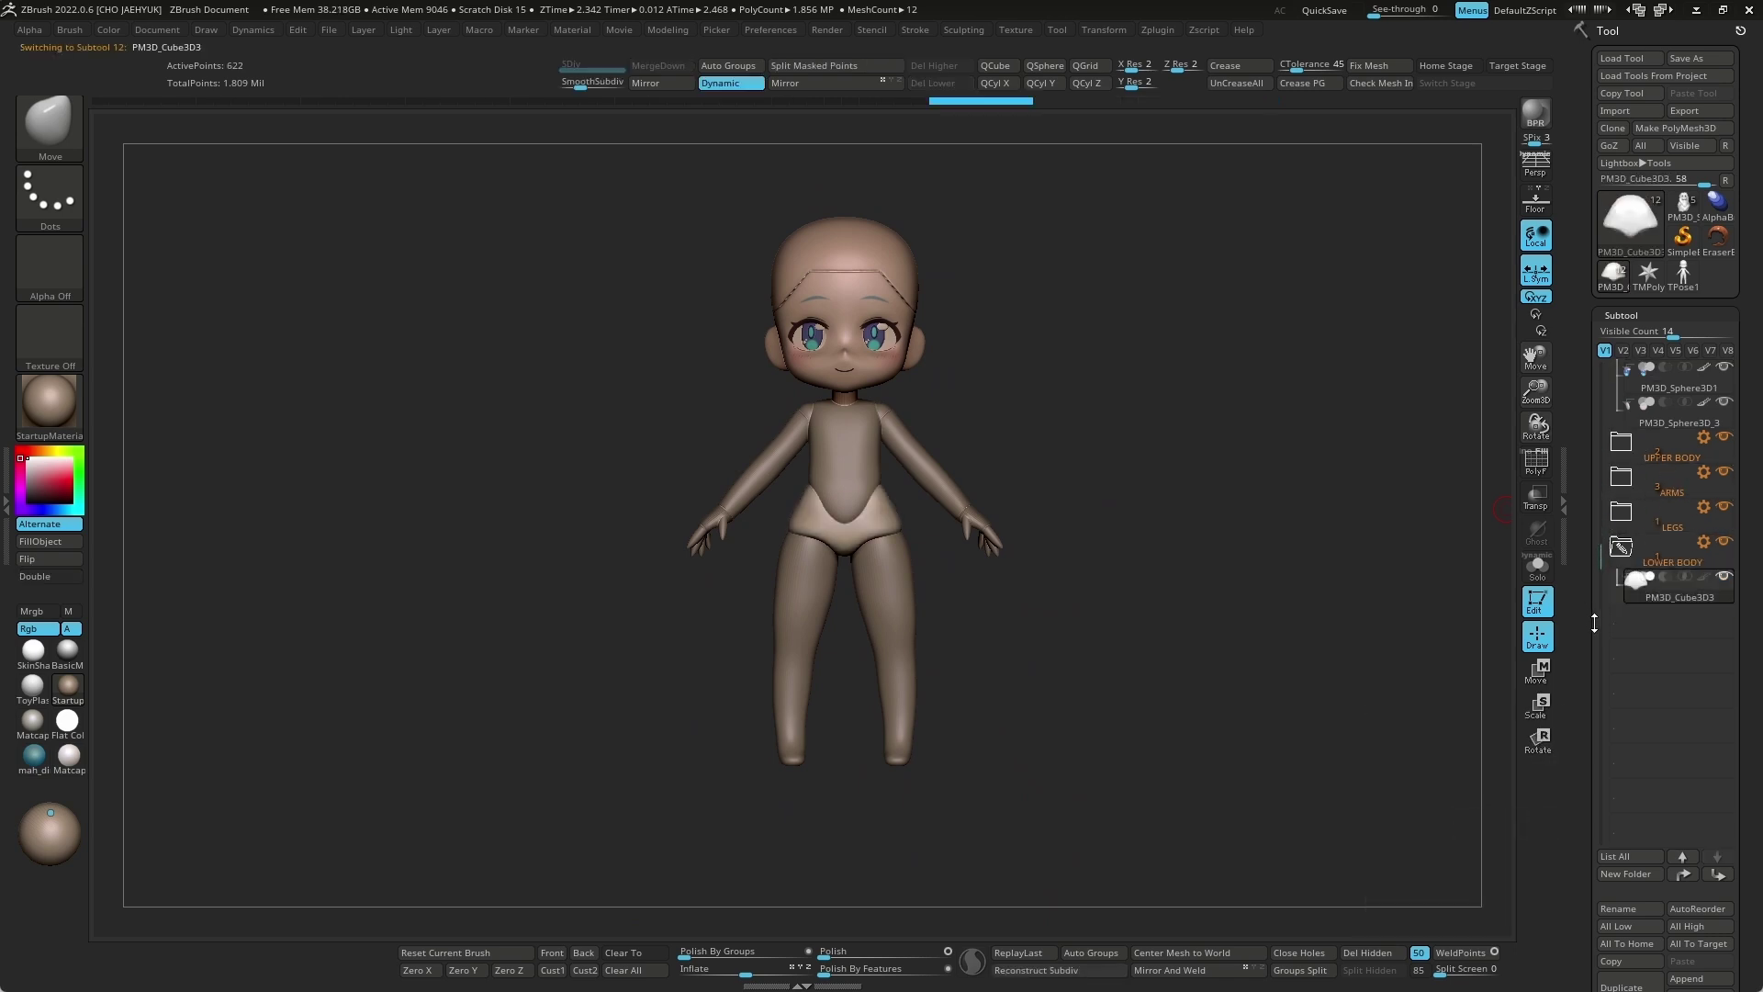
pyautogui.click(1694, 847)
pyautogui.click(1060, 742)
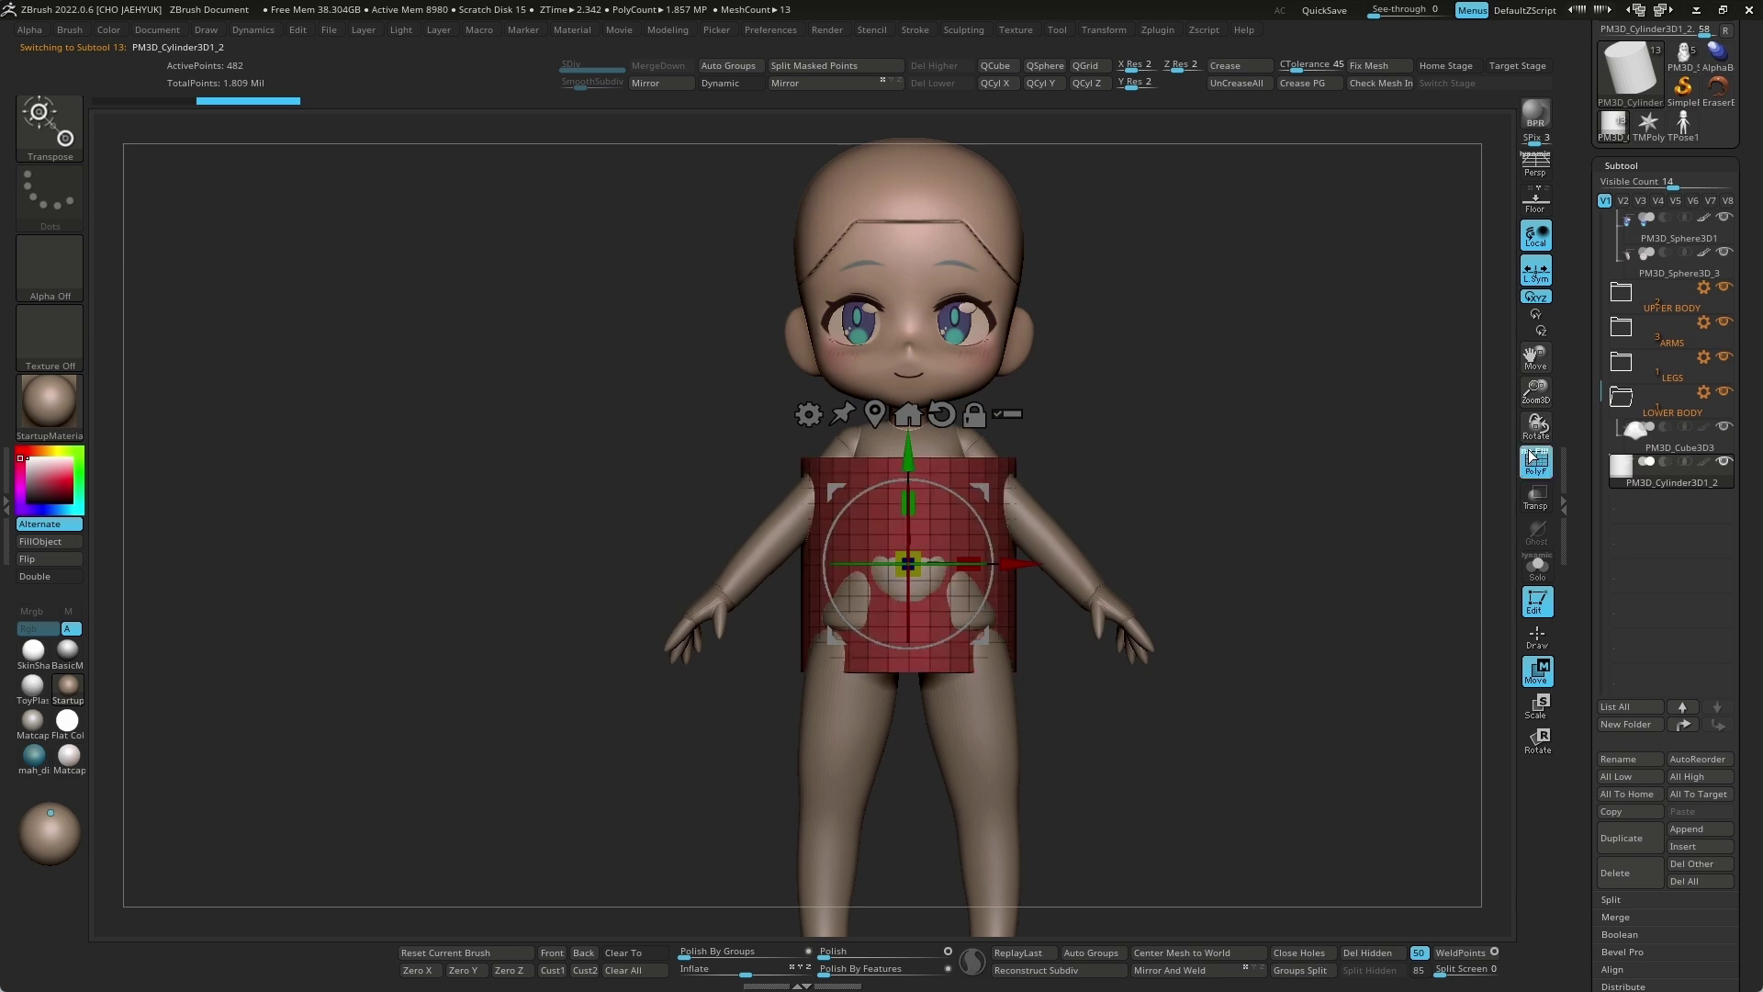
pyautogui.click(1536, 459)
pyautogui.press('space')
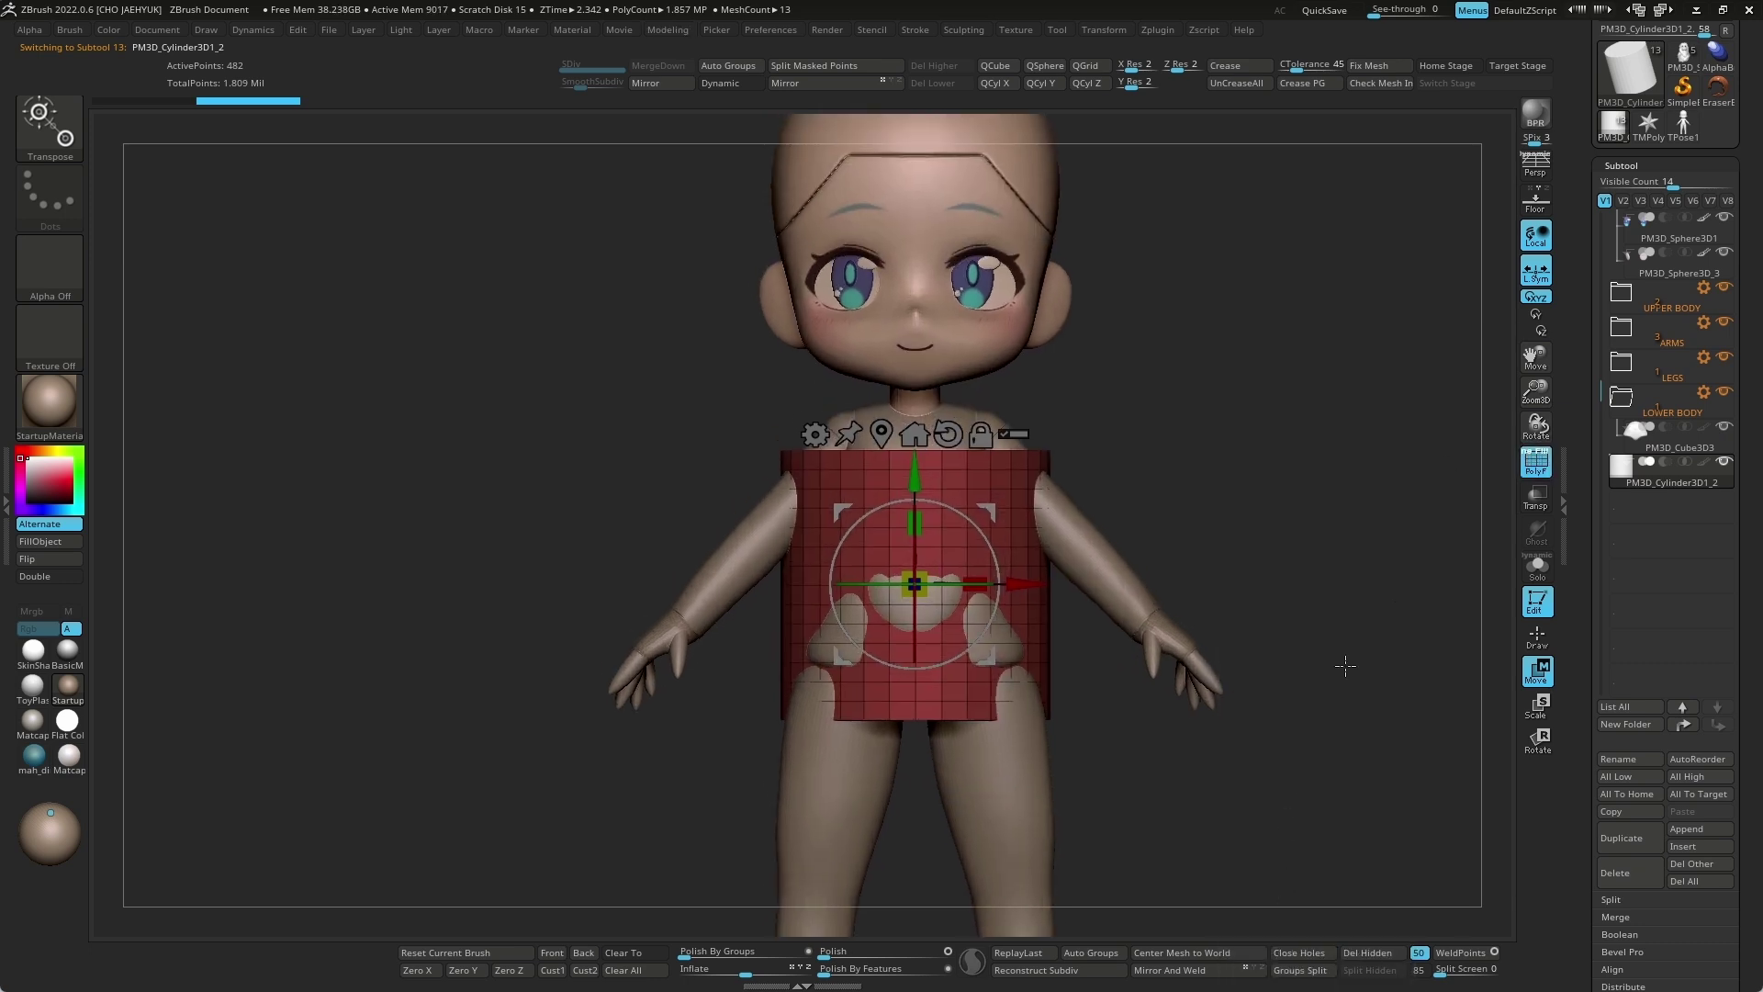
pyautogui.scroll(-5, 1613, 395)
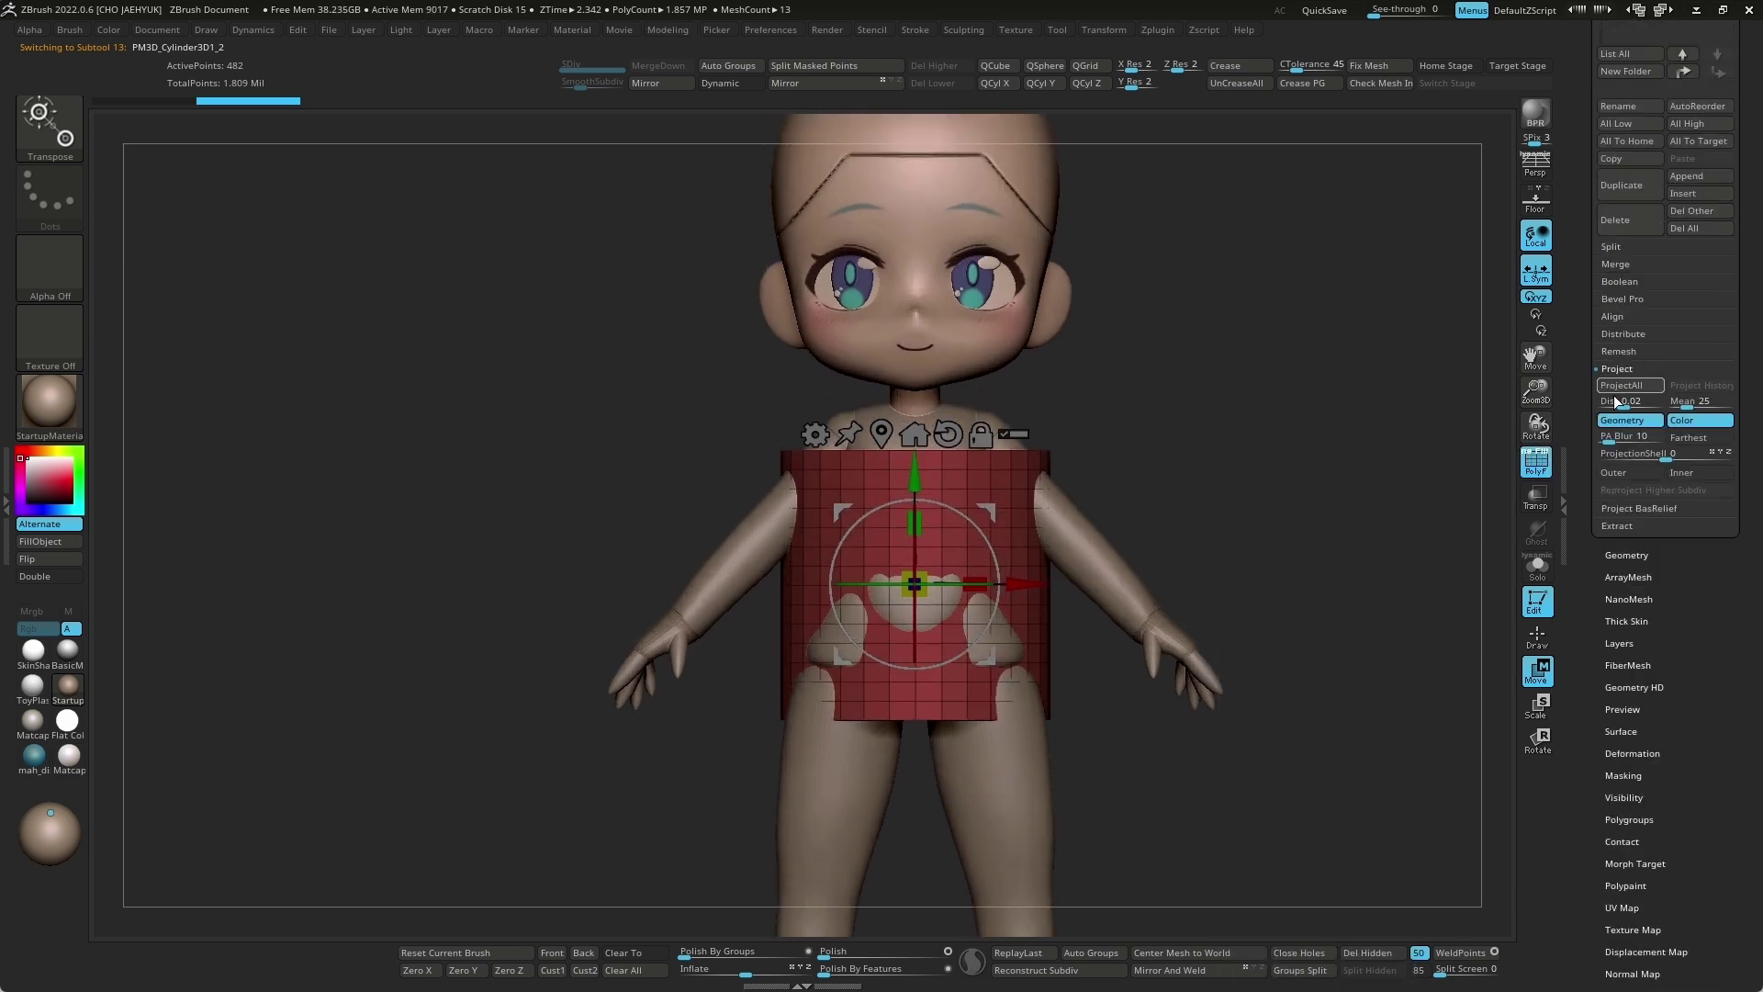
pyautogui.click(1627, 557)
pyautogui.click(1632, 231)
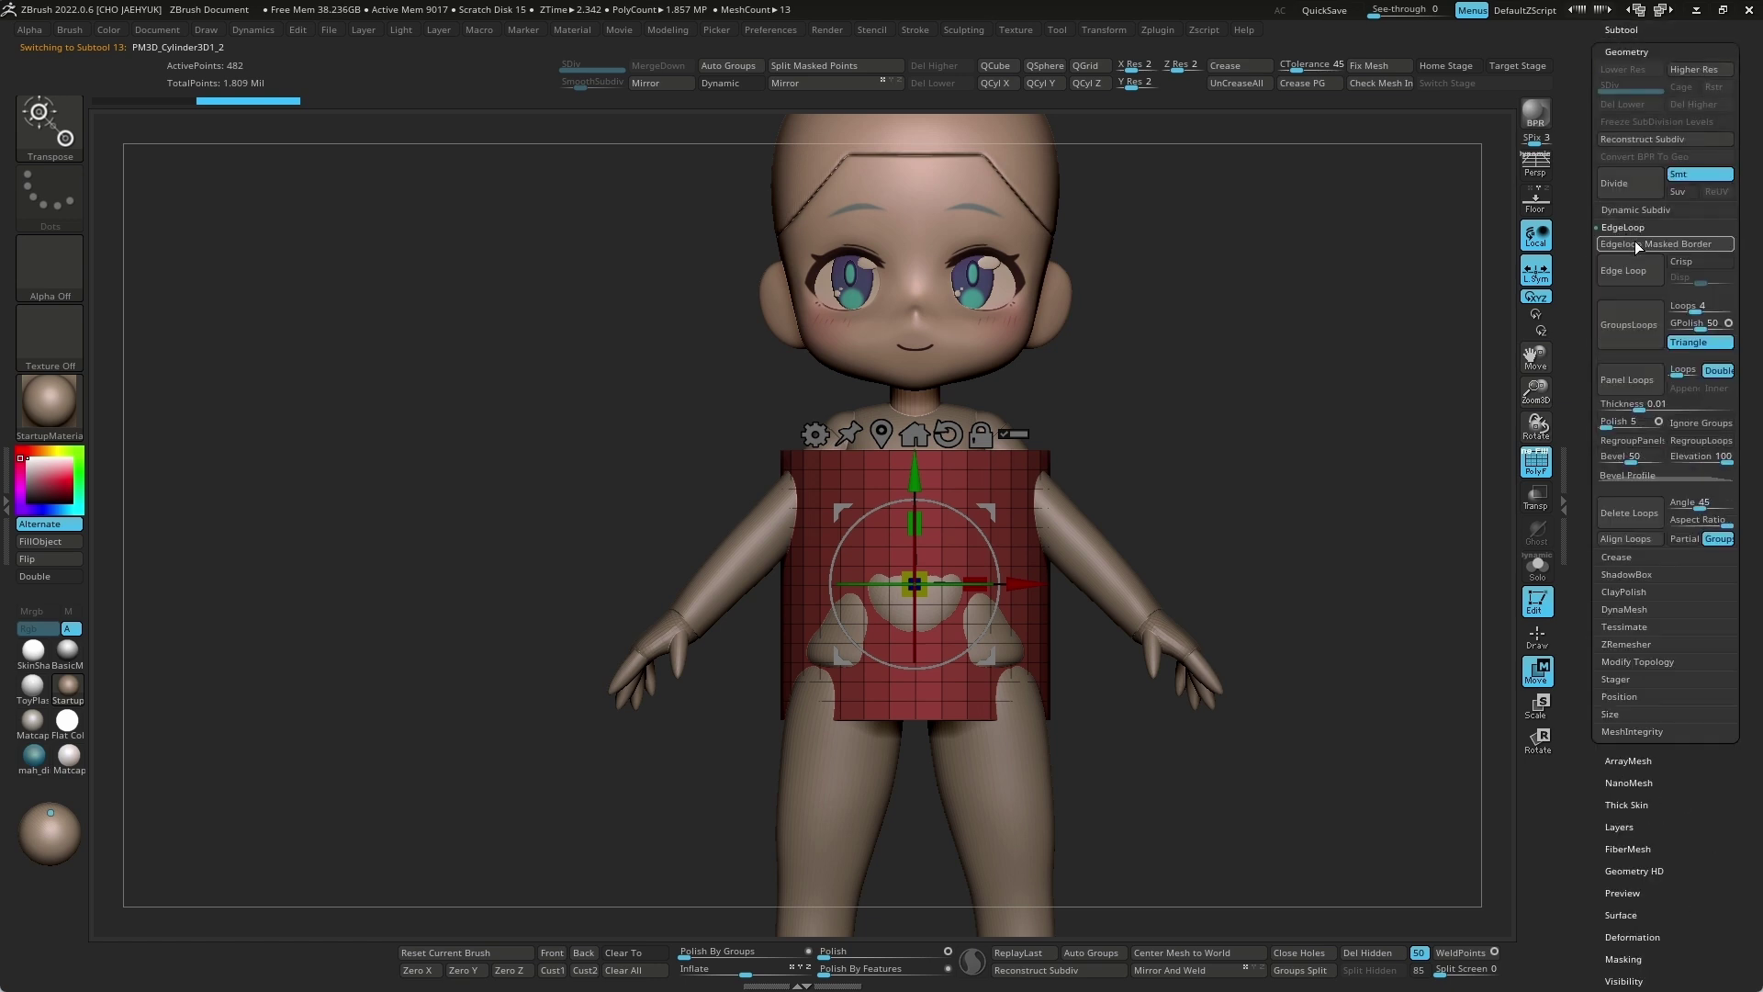
# Step: Delete the cylinder's edge loops, slice it twice with SliceCurve, and isolate the top strip
pyautogui.click(1631, 514)
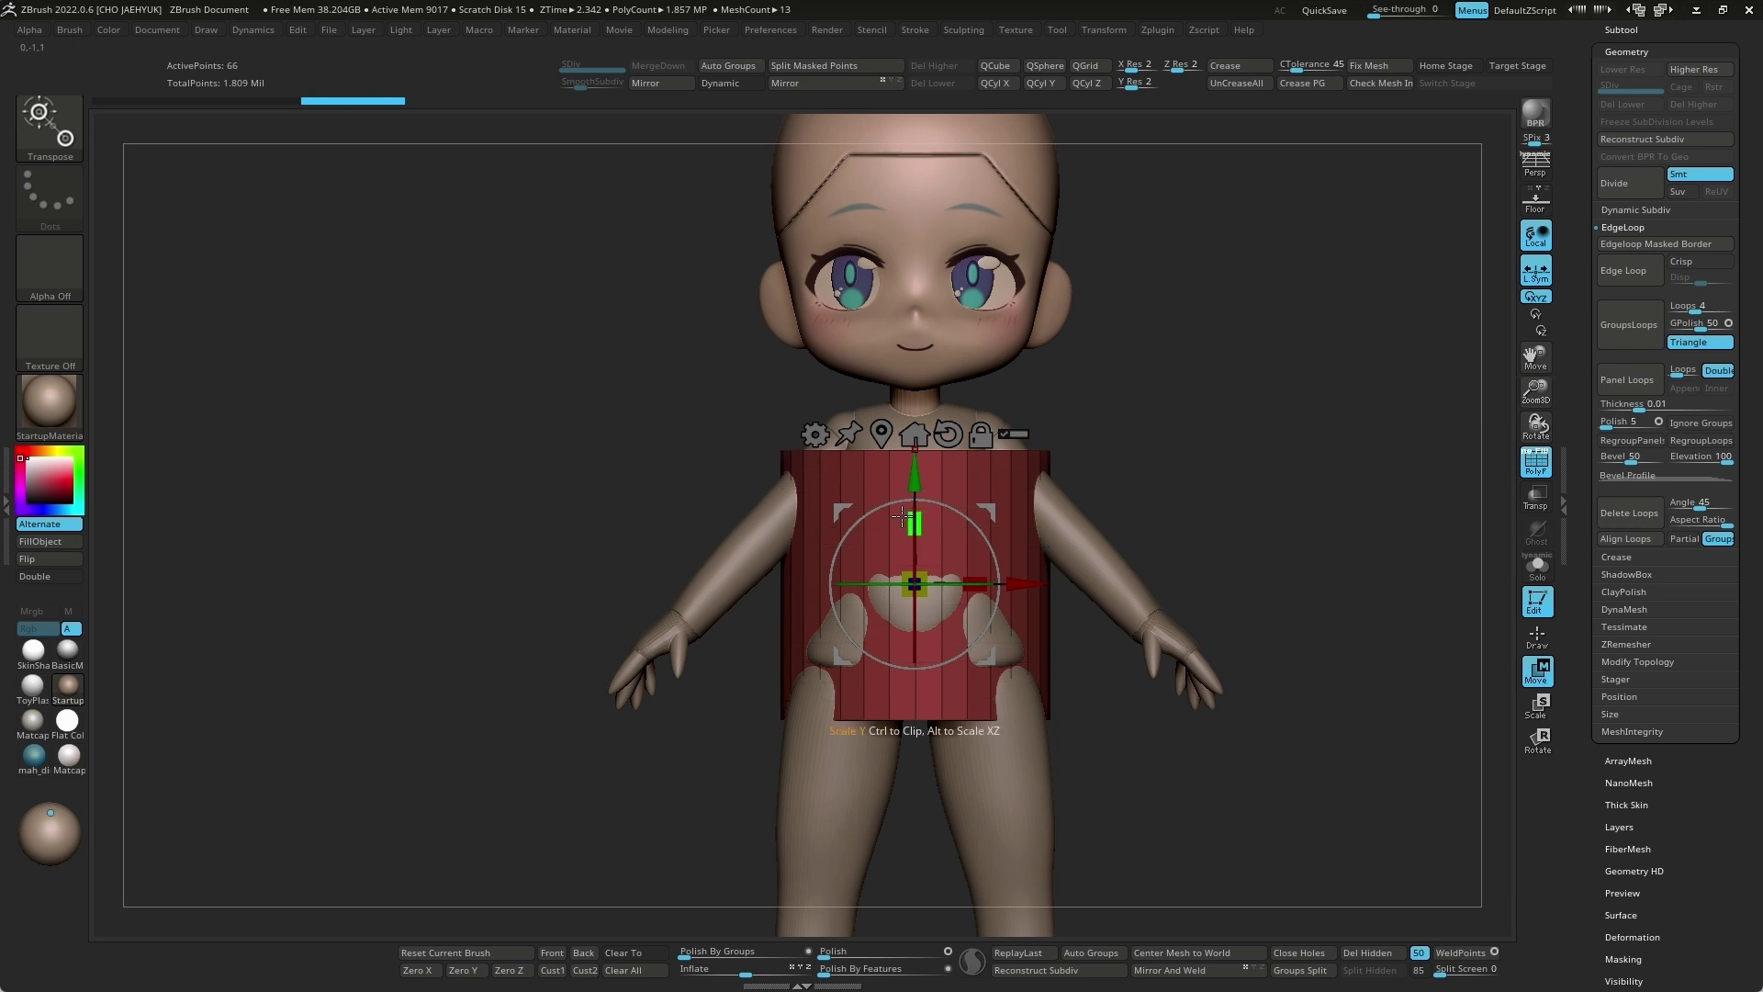
pyautogui.press('q')
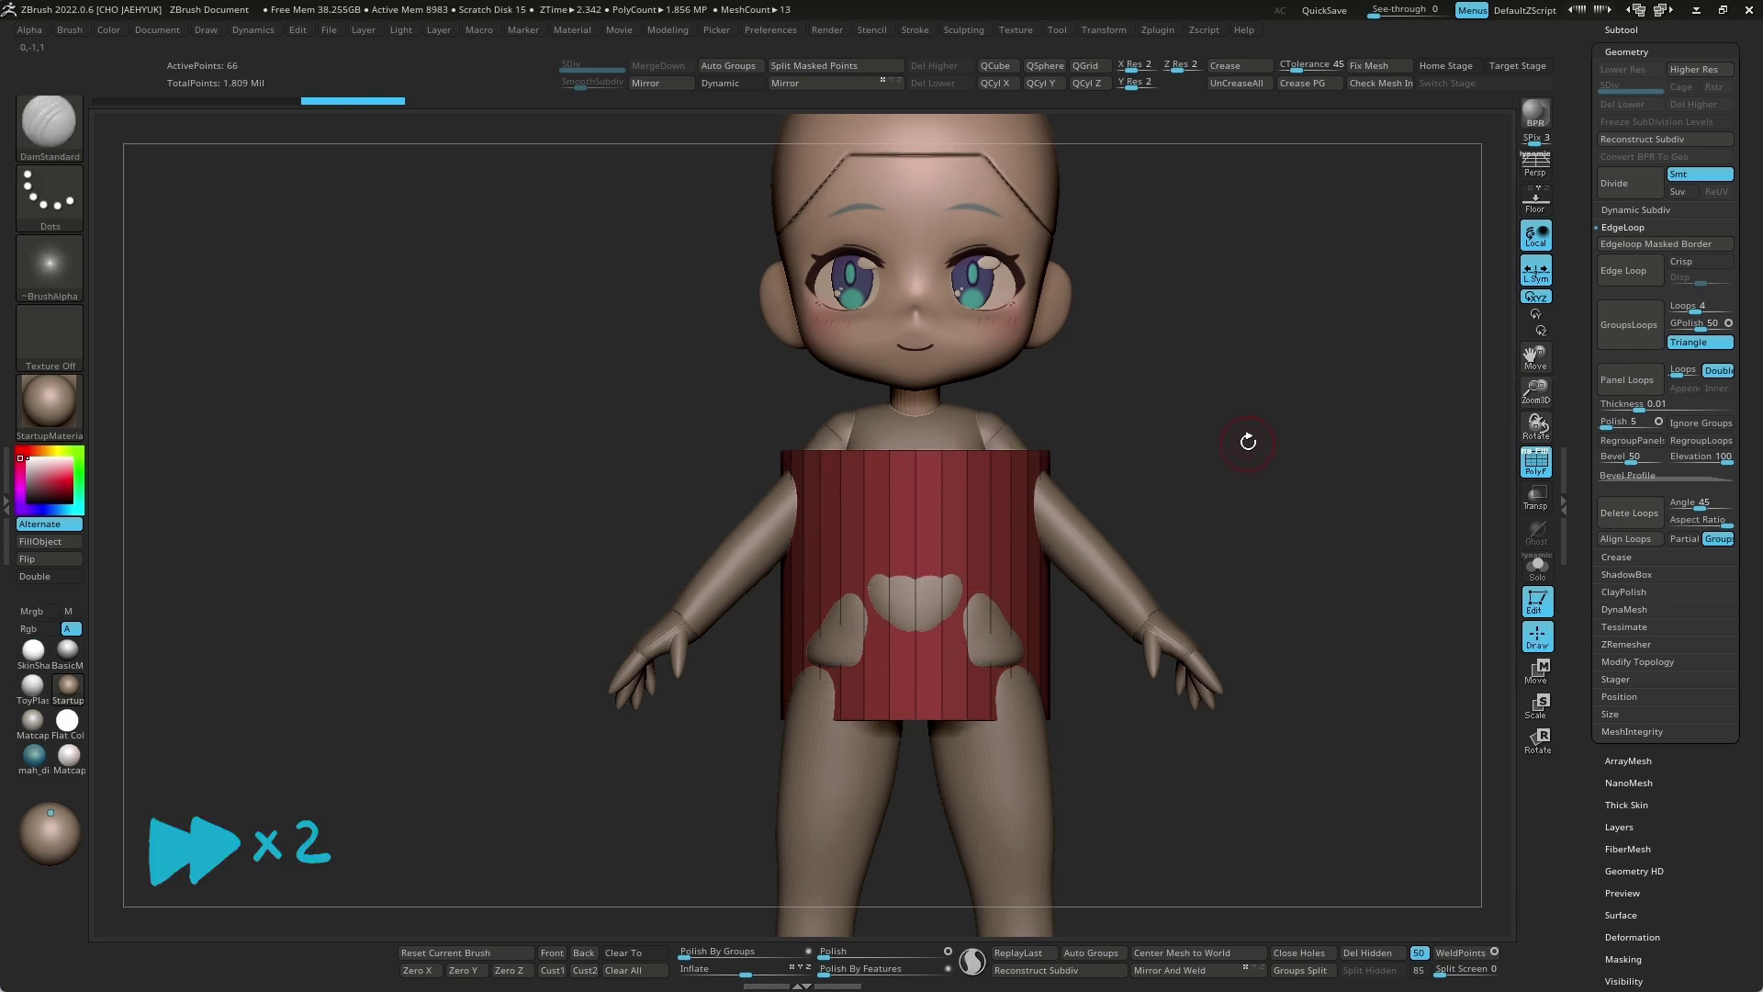
pyautogui.press('b')
pyautogui.click(1260, 424)
pyautogui.keyDown('ctrl'); pyautogui.keyDown('shift'); pyautogui.moveTo(670, 464); pyautogui.dragTo(1201, 465); pyautogui.keyUp('shift'); pyautogui.keyUp('ctrl')
pyautogui.keyDown('ctrl'); pyautogui.keyDown('shift'); pyautogui.moveTo(1133, 712); pyautogui.dragTo(675, 714); pyautogui.keyUp('shift'); pyautogui.keyUp('ctrl')
pyautogui.keyDown('ctrl'); pyautogui.keyDown('shift'); pyautogui.click(990, 450); pyautogui.keyUp('shift'); pyautogui.keyUp('ctrl')
# Step: Transpose-scale the mesh into a short flared skirt and settle it lower on the hips
pyautogui.press('w')
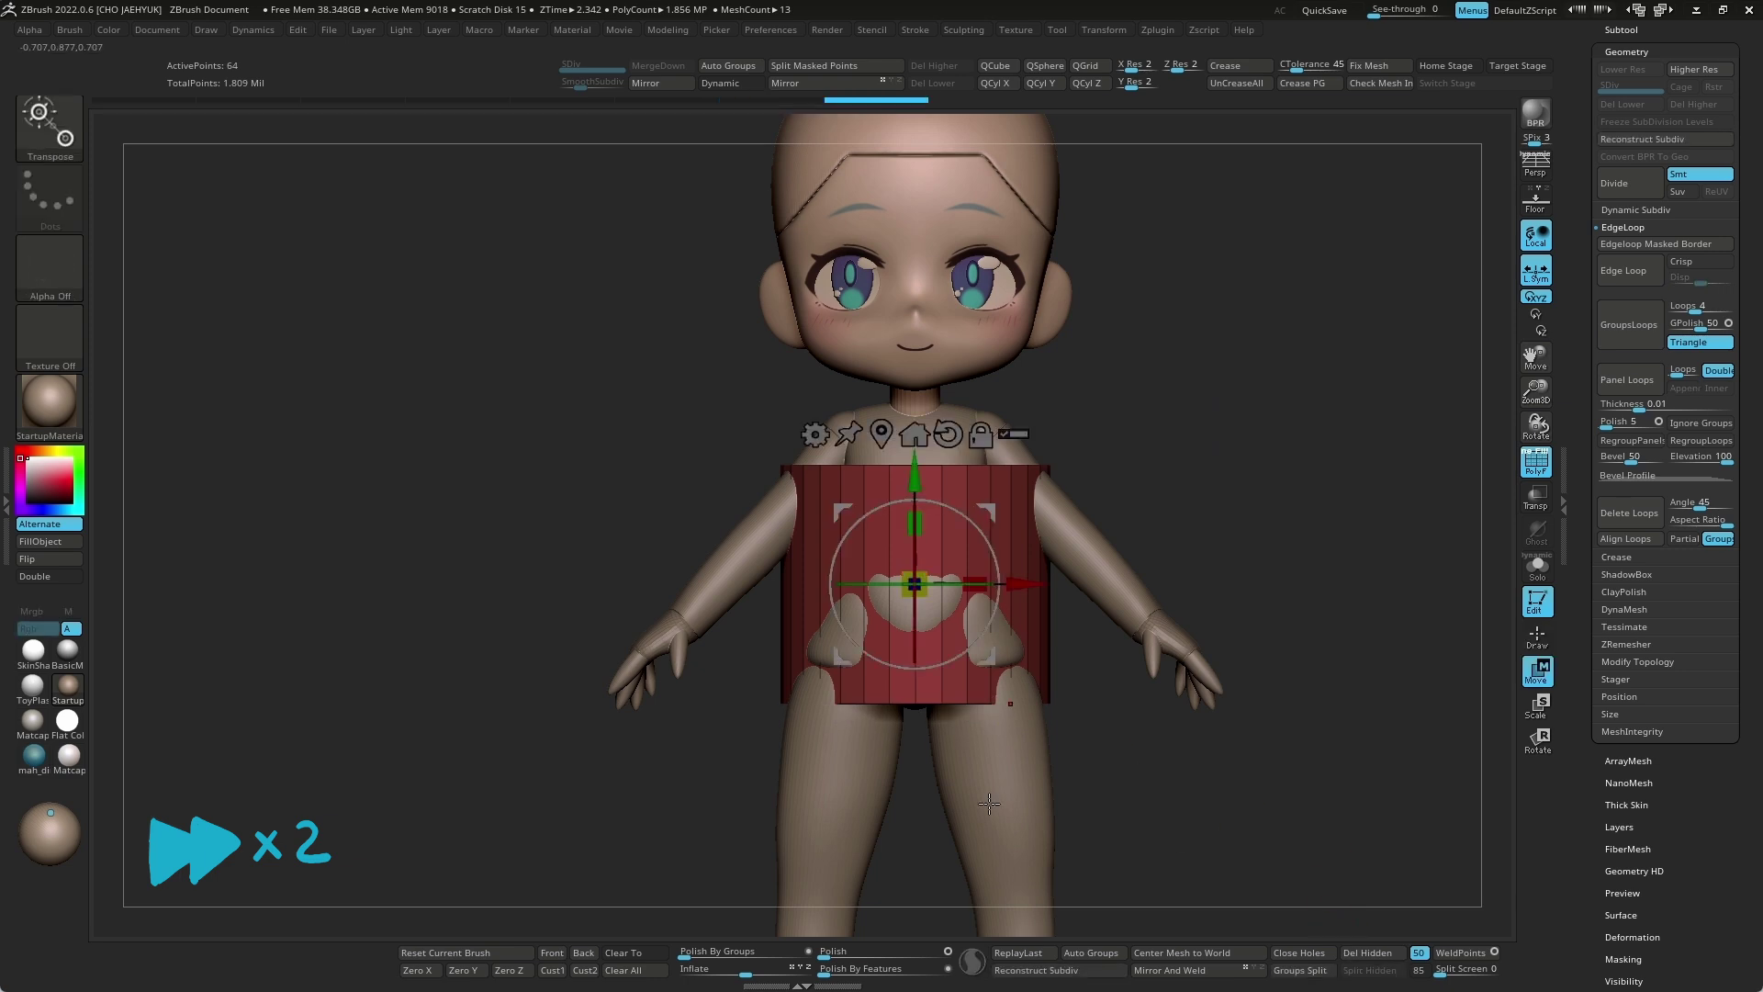
pyautogui.moveTo(988, 512); pyautogui.dragTo(1017, 544)
pyautogui.moveTo(1017, 544)
pyautogui.mouseDown(button='right')
pyautogui.moveTo(1194, 551)
pyautogui.moveTo(1010, 551)
pyautogui.mouseUp(button='right')
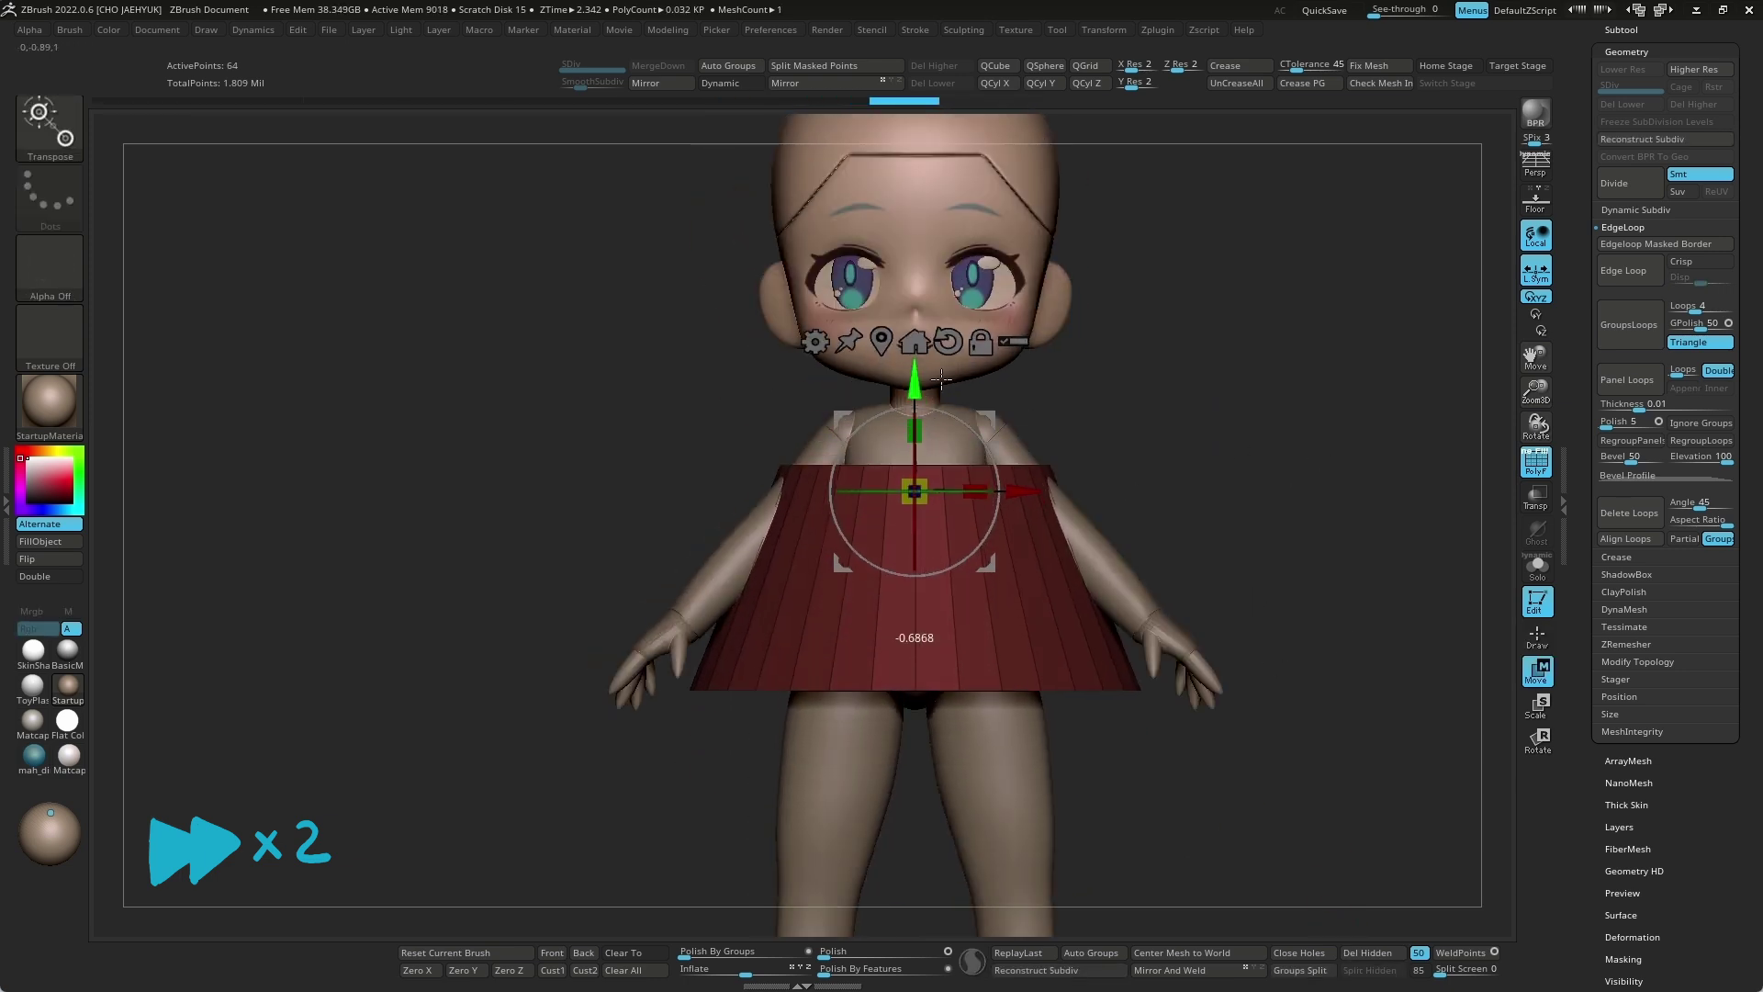
pyautogui.moveTo(915, 478); pyautogui.dragTo(937, 524)
pyautogui.moveTo(1331, 464)
pyautogui.mouseDown(button='right')
pyautogui.moveTo(1433, 477)
pyautogui.moveTo(1251, 582)
pyautogui.moveTo(1311, 570)
pyautogui.moveTo(1350, 618)
pyautogui.moveTo(1283, 547)
pyautogui.moveTo(1063, 630)
pyautogui.mouseUp(button='right')
pyautogui.press('q')
pyautogui.press('w')
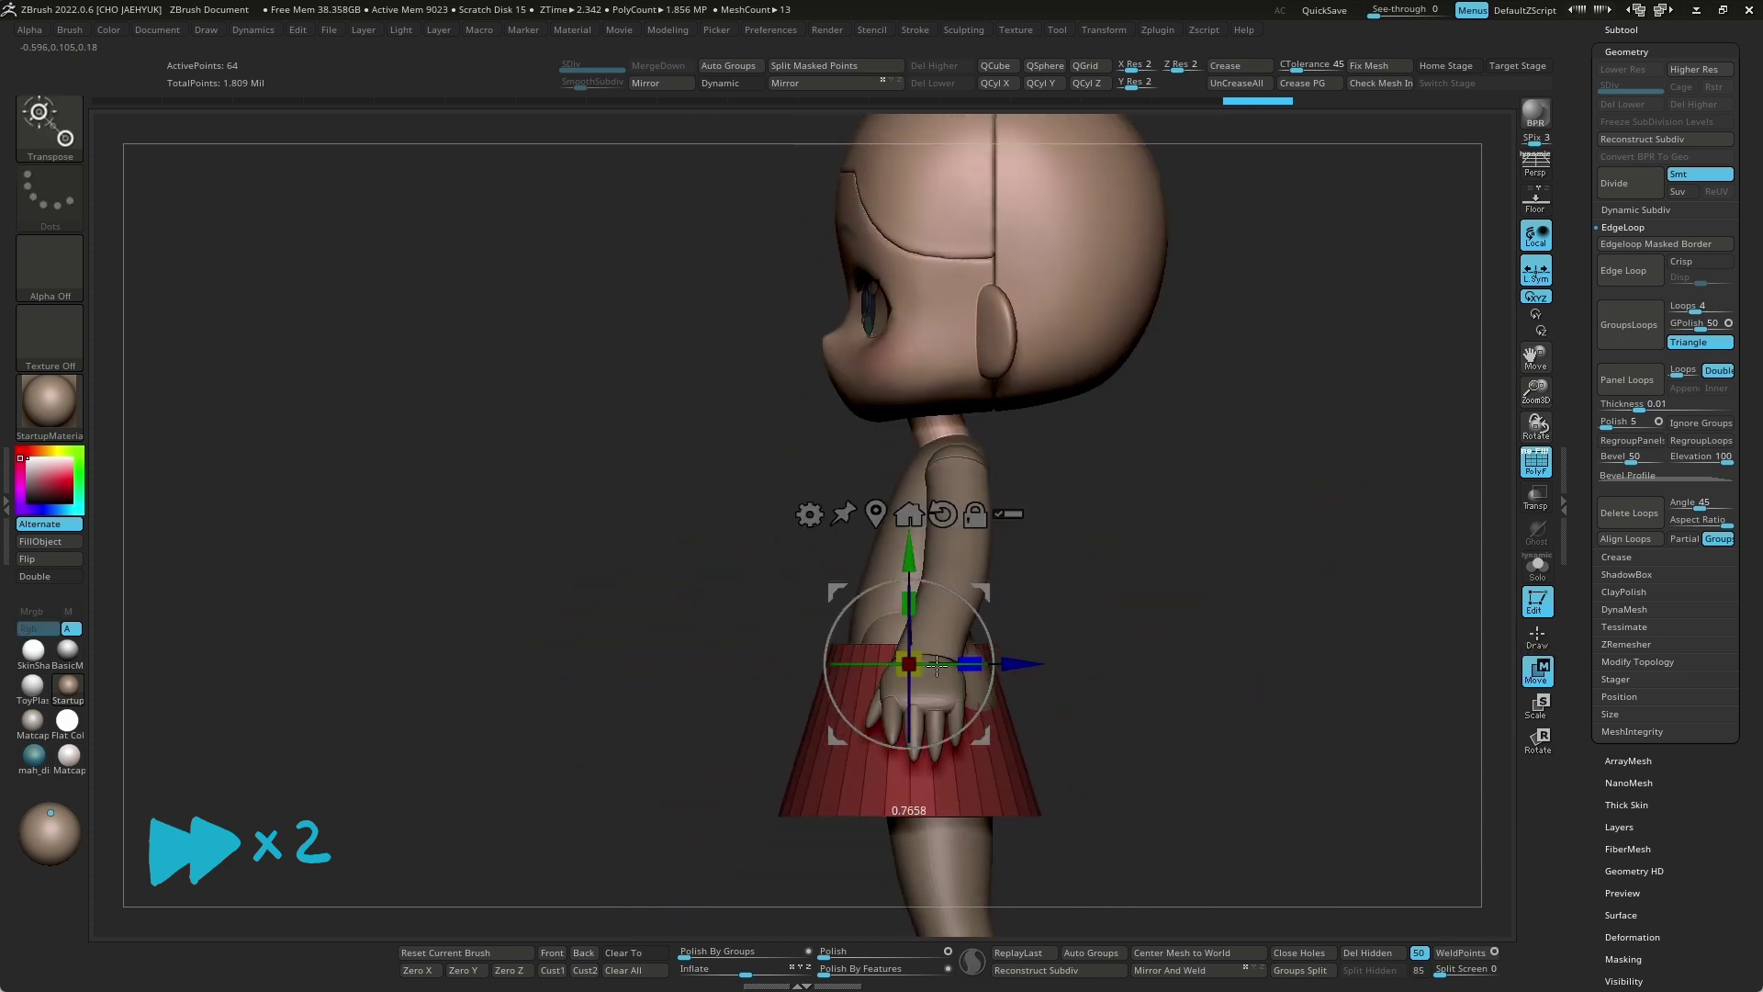
pyautogui.moveTo(1285, 643)
pyautogui.keyDown('alt'); pyautogui.mouseDown(button='right')
pyautogui.moveTo(1347, 605)
pyautogui.moveTo(1295, 566)
pyautogui.moveTo(1239, 622)
pyautogui.mouseUp(button='right'); pyautogui.keyUp('alt')
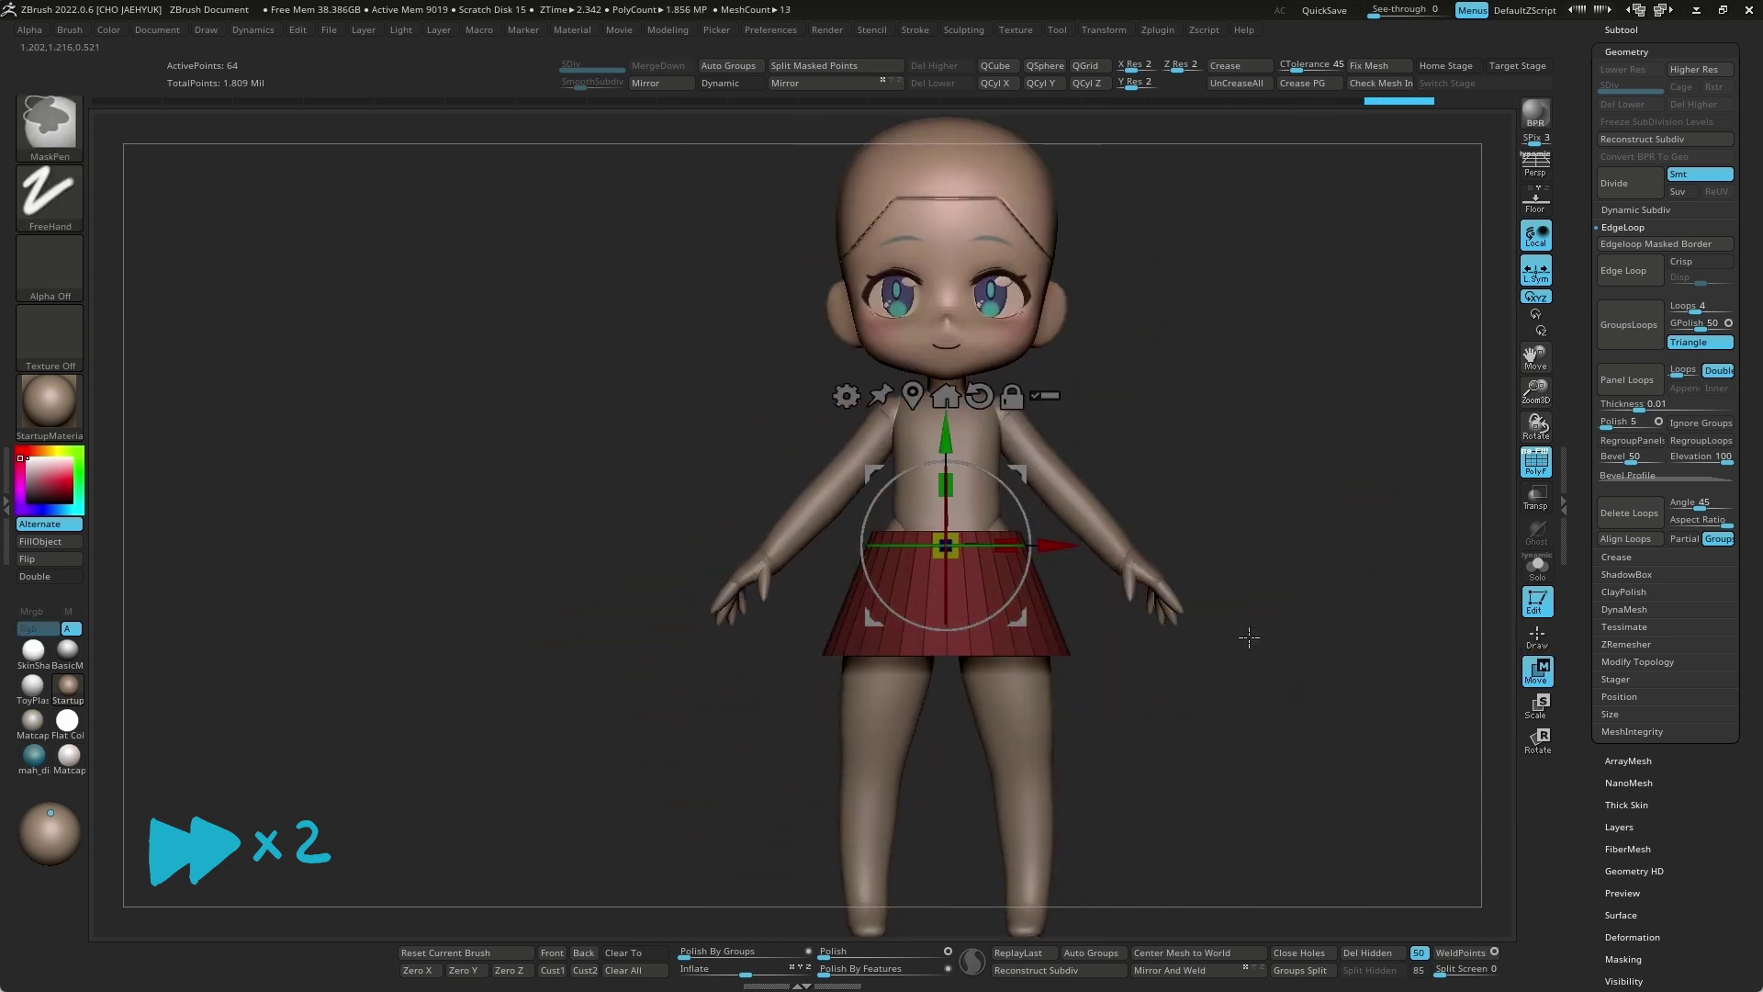
pyautogui.moveTo(1228, 406)
pyautogui.keyDown('alt'); pyautogui.mouseDown(button='right')
pyautogui.moveTo(1347, 559)
pyautogui.moveTo(1217, 599)
pyautogui.mouseUp(button='right'); pyautogui.keyUp('alt')
# Step: Extrude the skirt's top edge loop upward with ZModeler to form a waistband
pyautogui.press('q')
pyautogui.press('space')
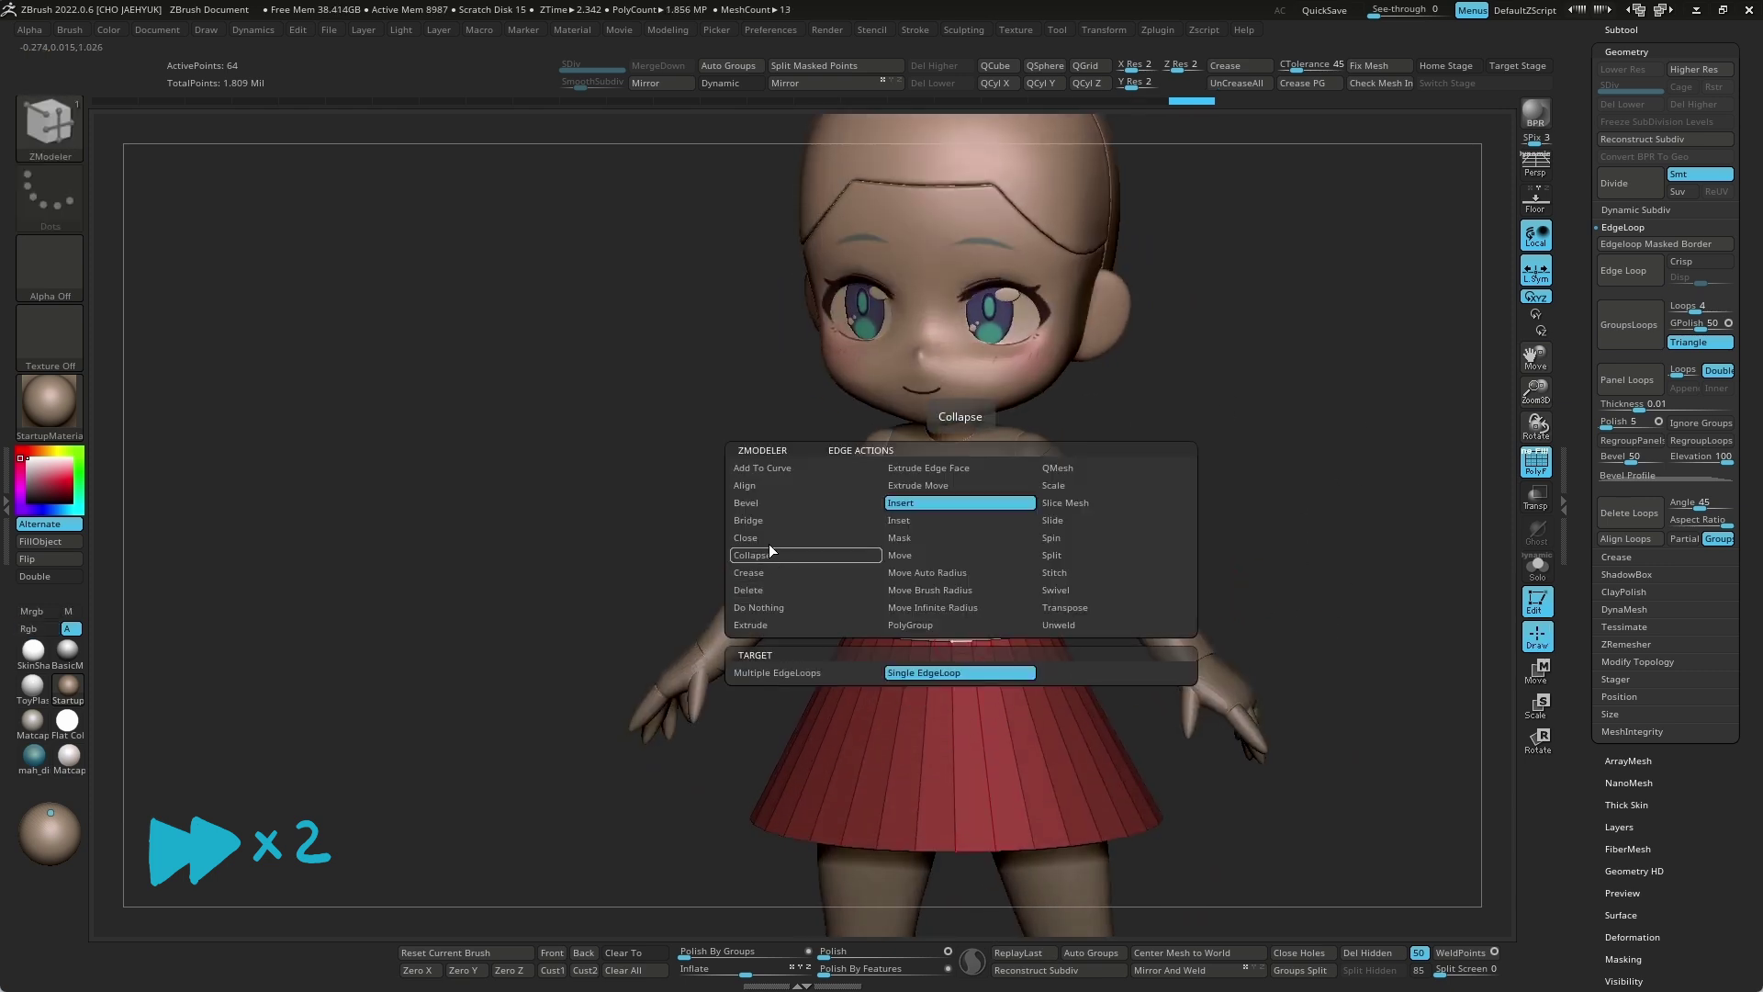
pyautogui.click(777, 625)
pyautogui.press('space')
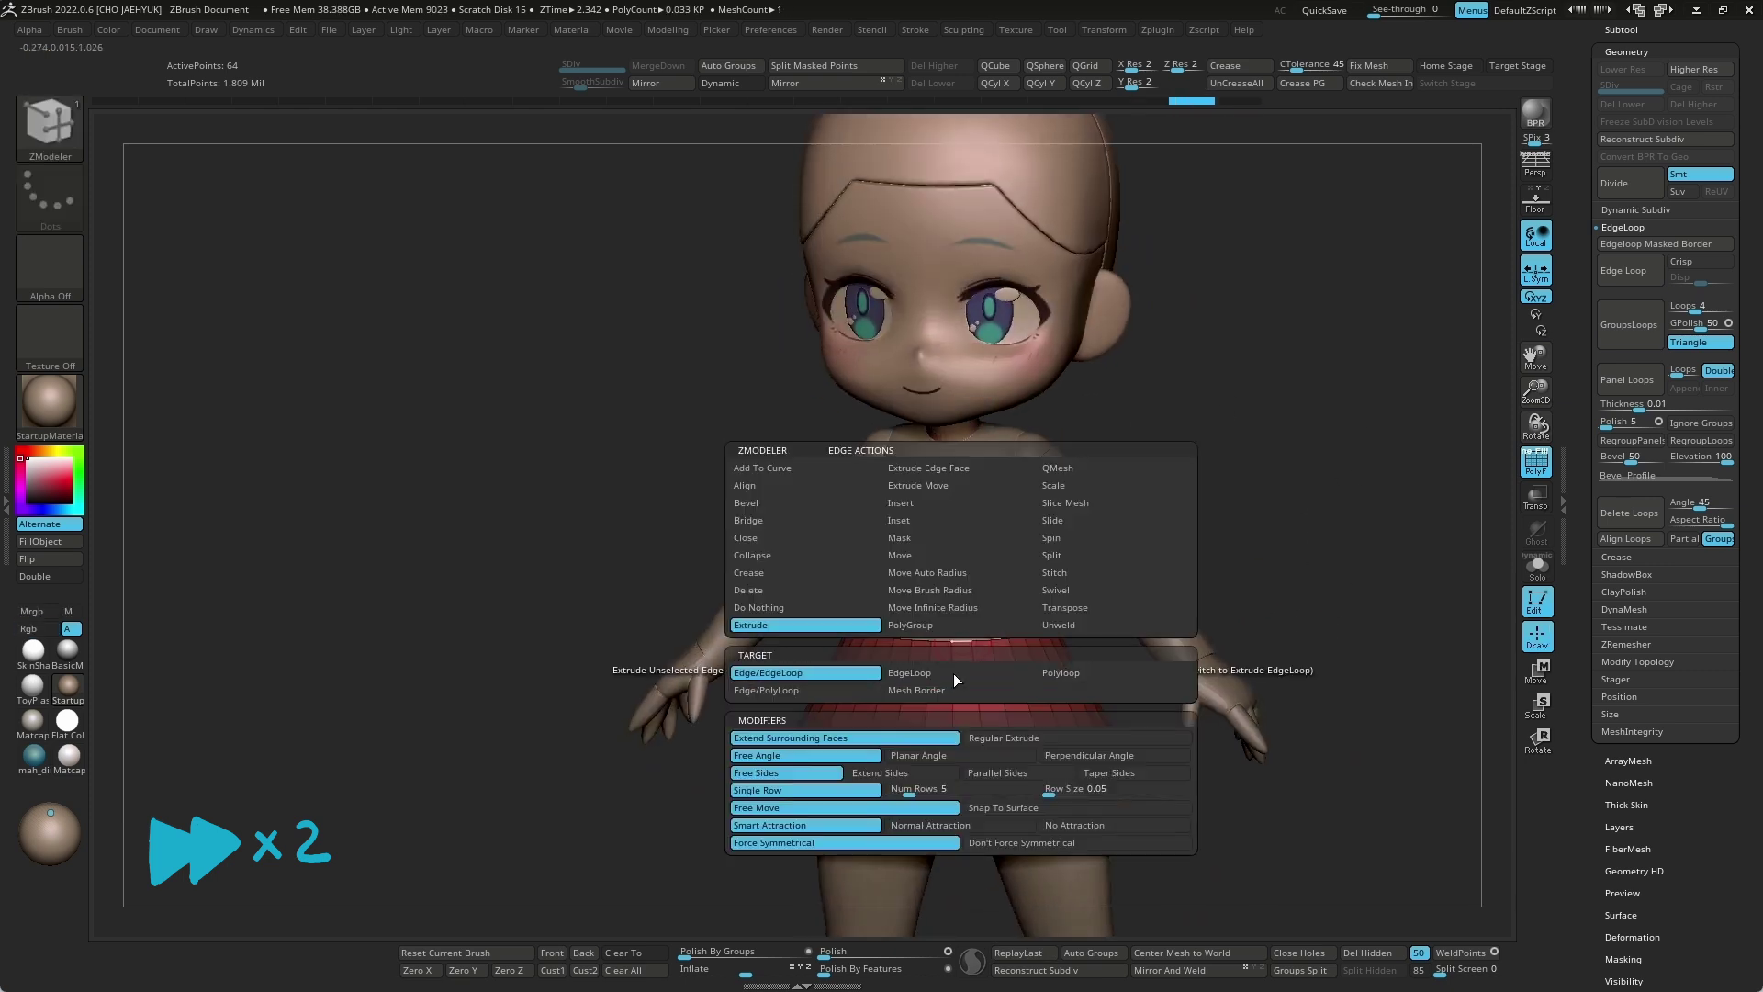
pyautogui.moveTo(961, 640); pyautogui.dragTo(960, 597)
pyautogui.keyDown('shift'); pyautogui.moveTo(1194, 551); pyautogui.dragTo(1225, 506); pyautogui.keyUp('shift')
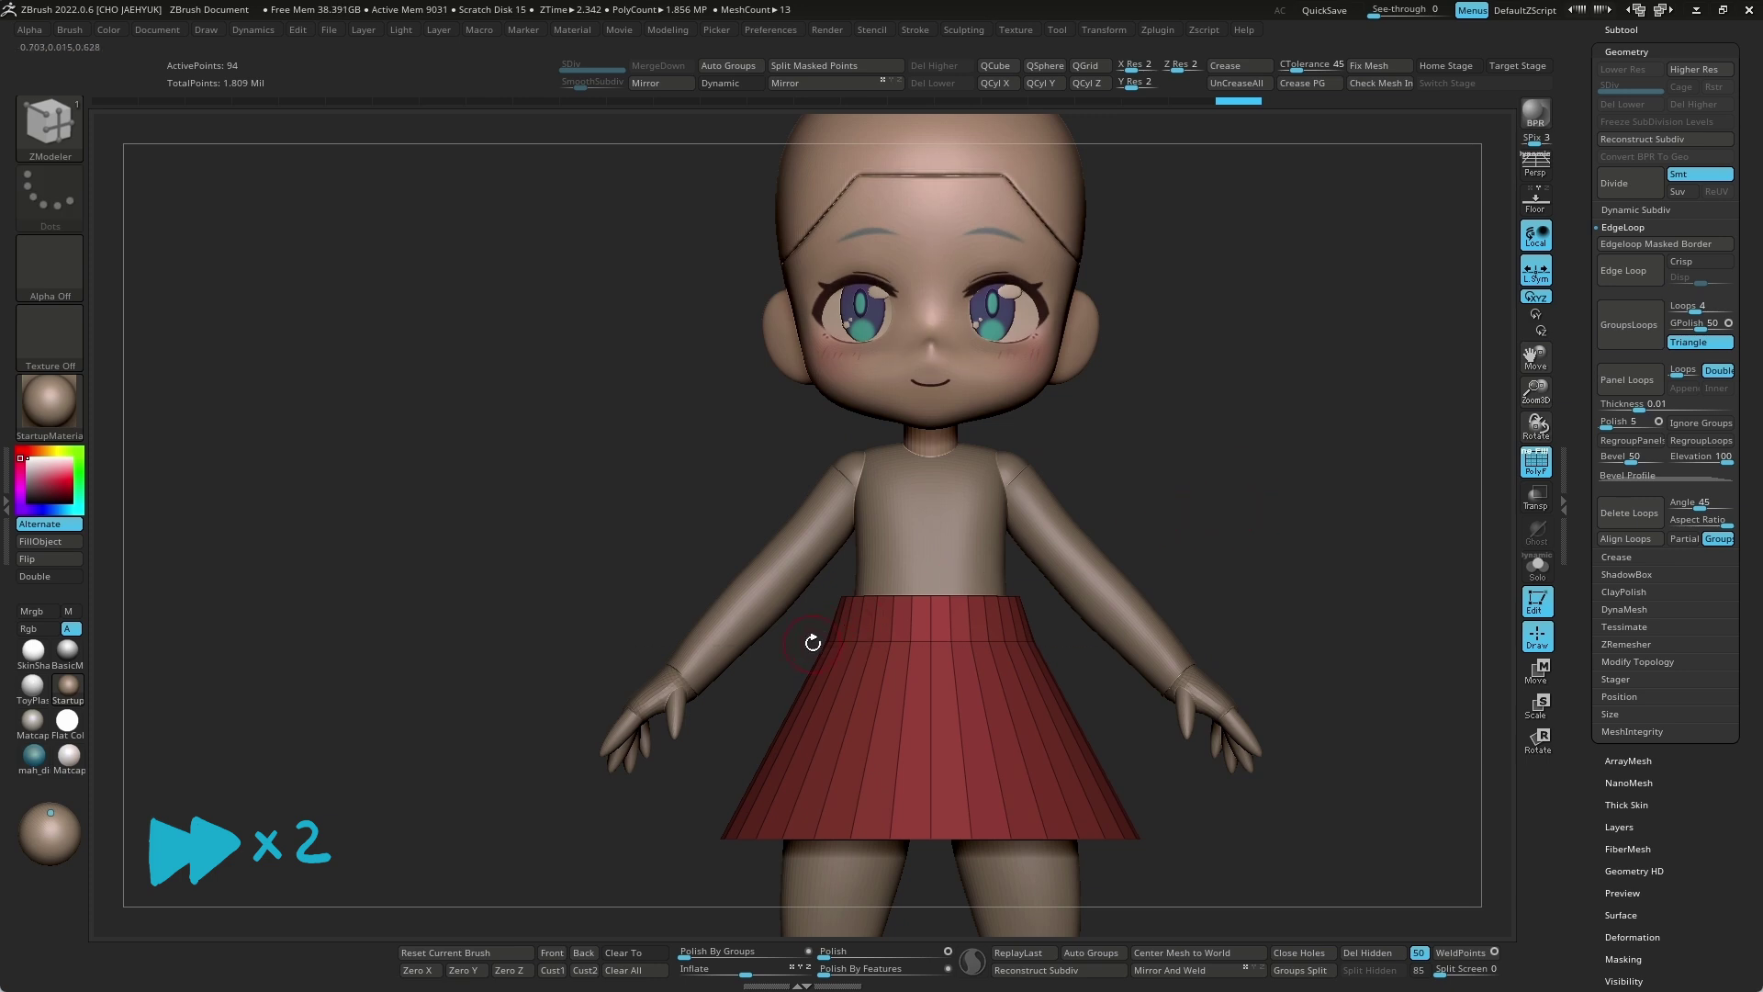
pyautogui.press('w')
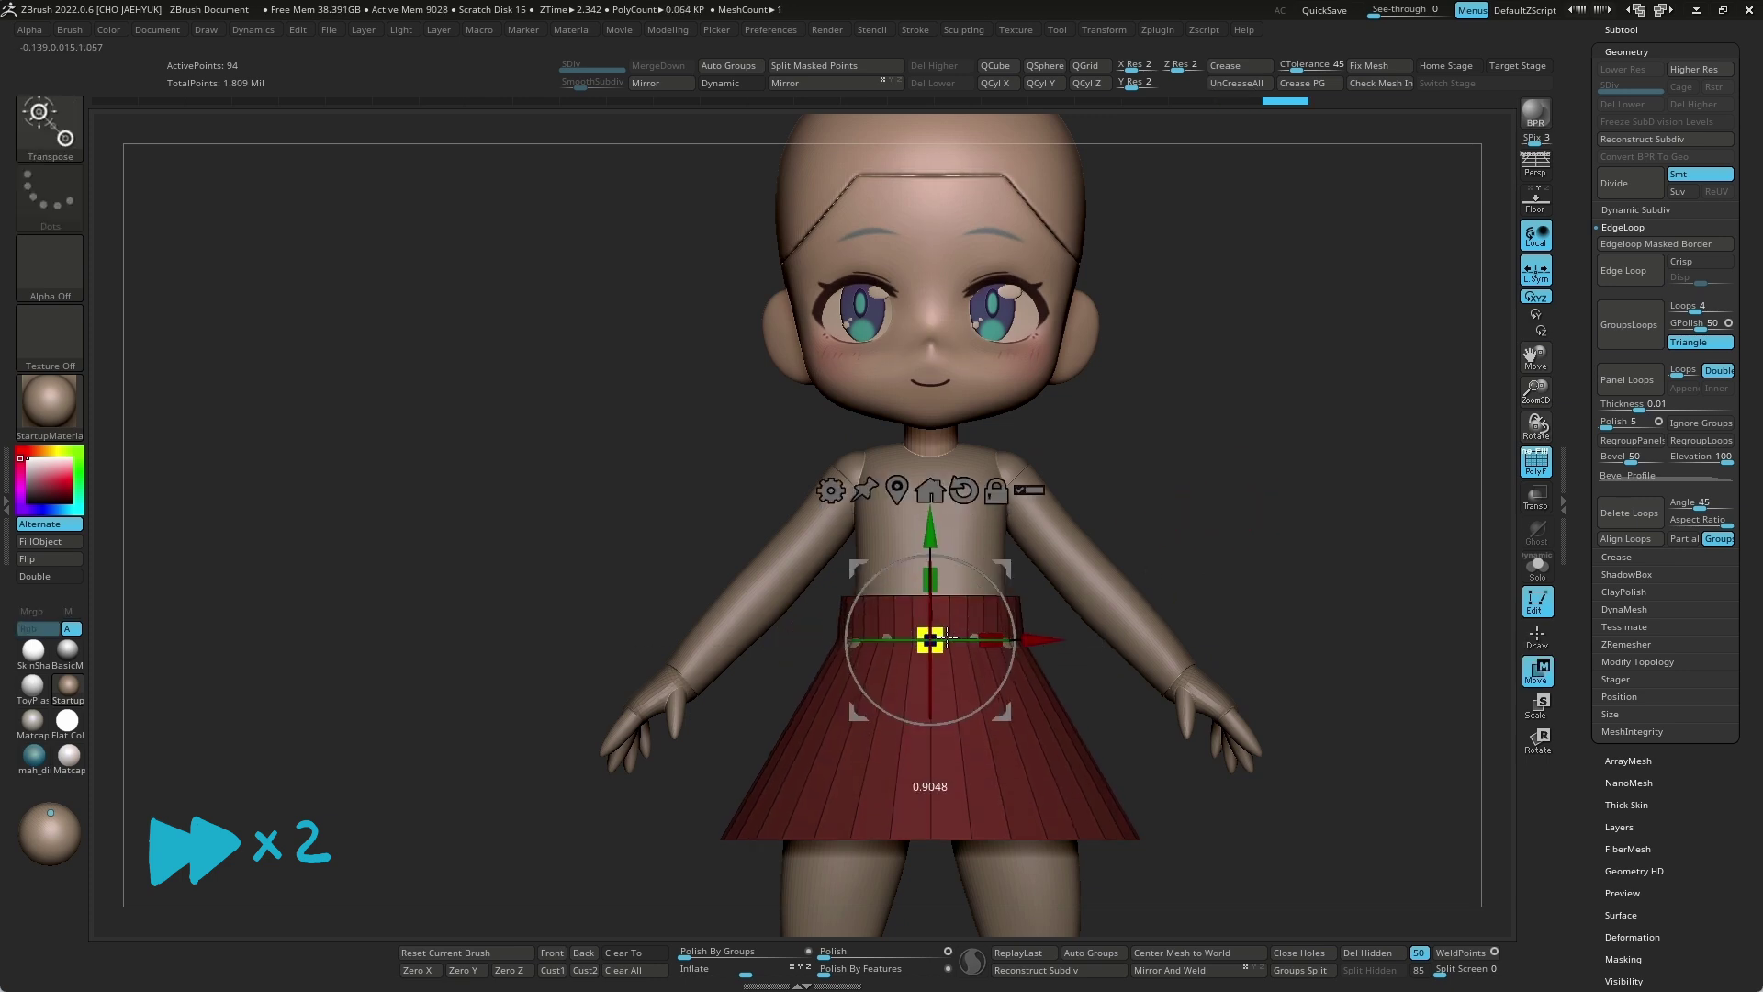
pyautogui.press('q')
# Step: Insert a single edge loop across the skirt, then mask and Transpose-scale its lower part
pyautogui.press('space')
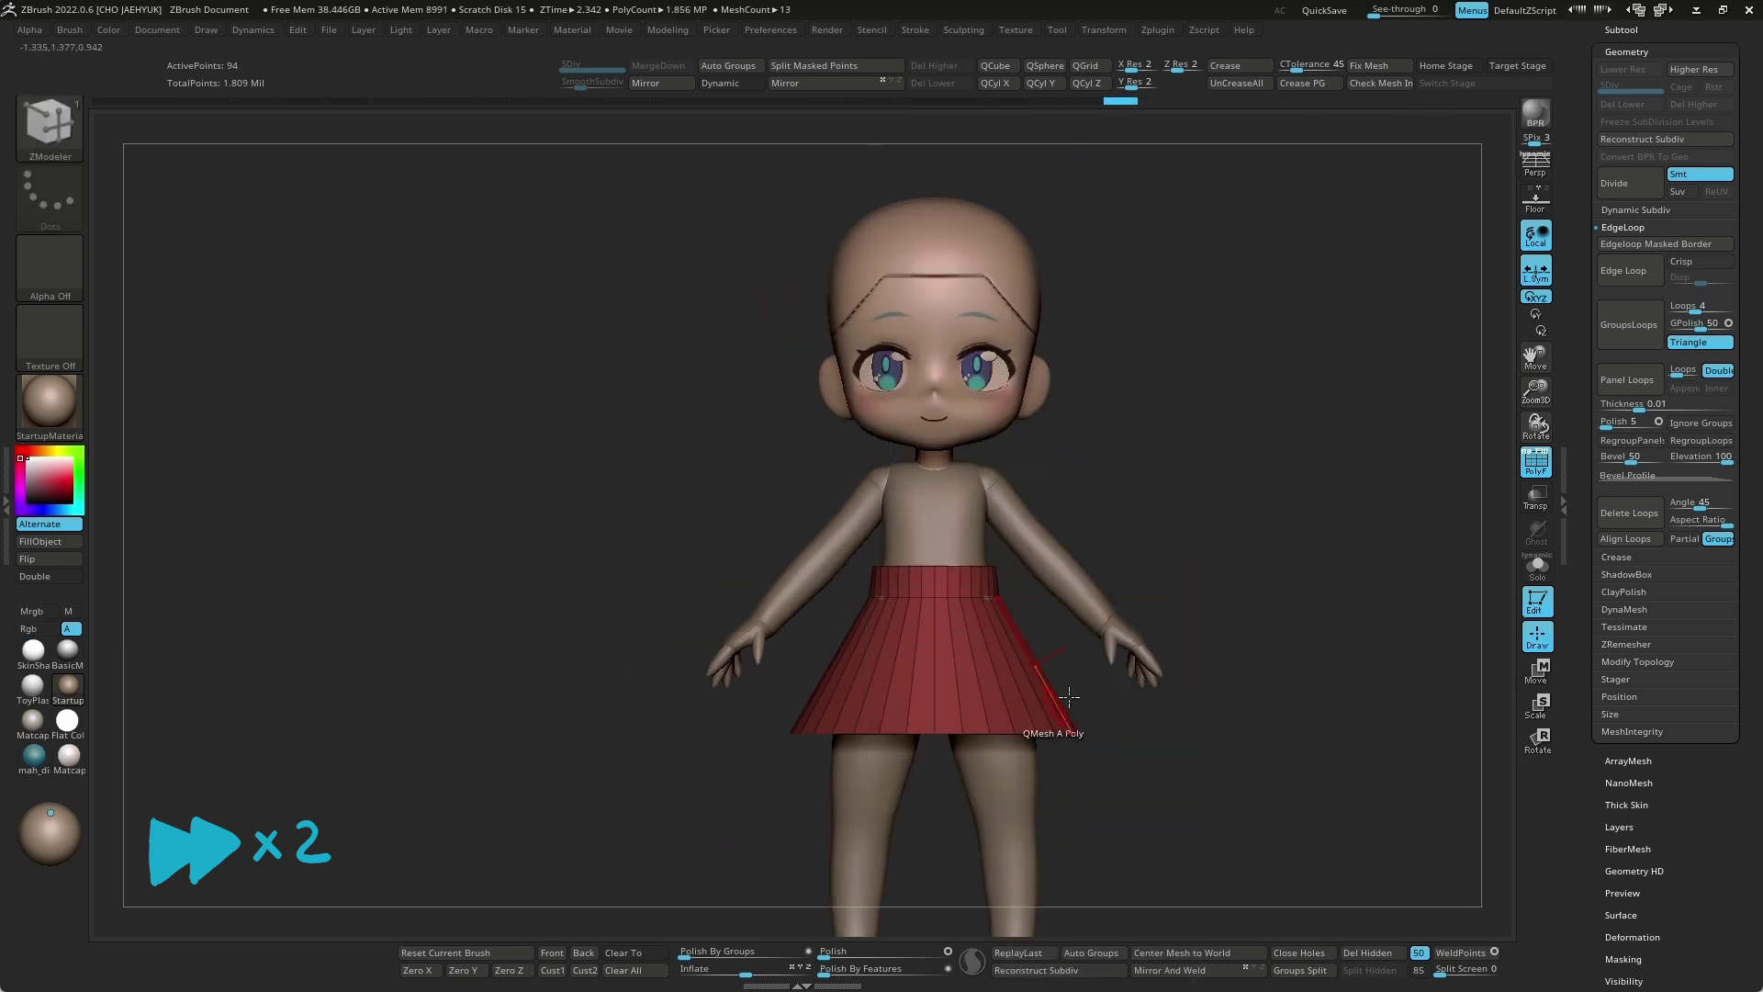
pyautogui.keyDown('alt'); pyautogui.moveTo(918, 802); pyautogui.dragTo(919, 735); pyautogui.keyUp('alt')
pyautogui.press('space')
pyautogui.click(926, 505)
pyautogui.click(964, 714)
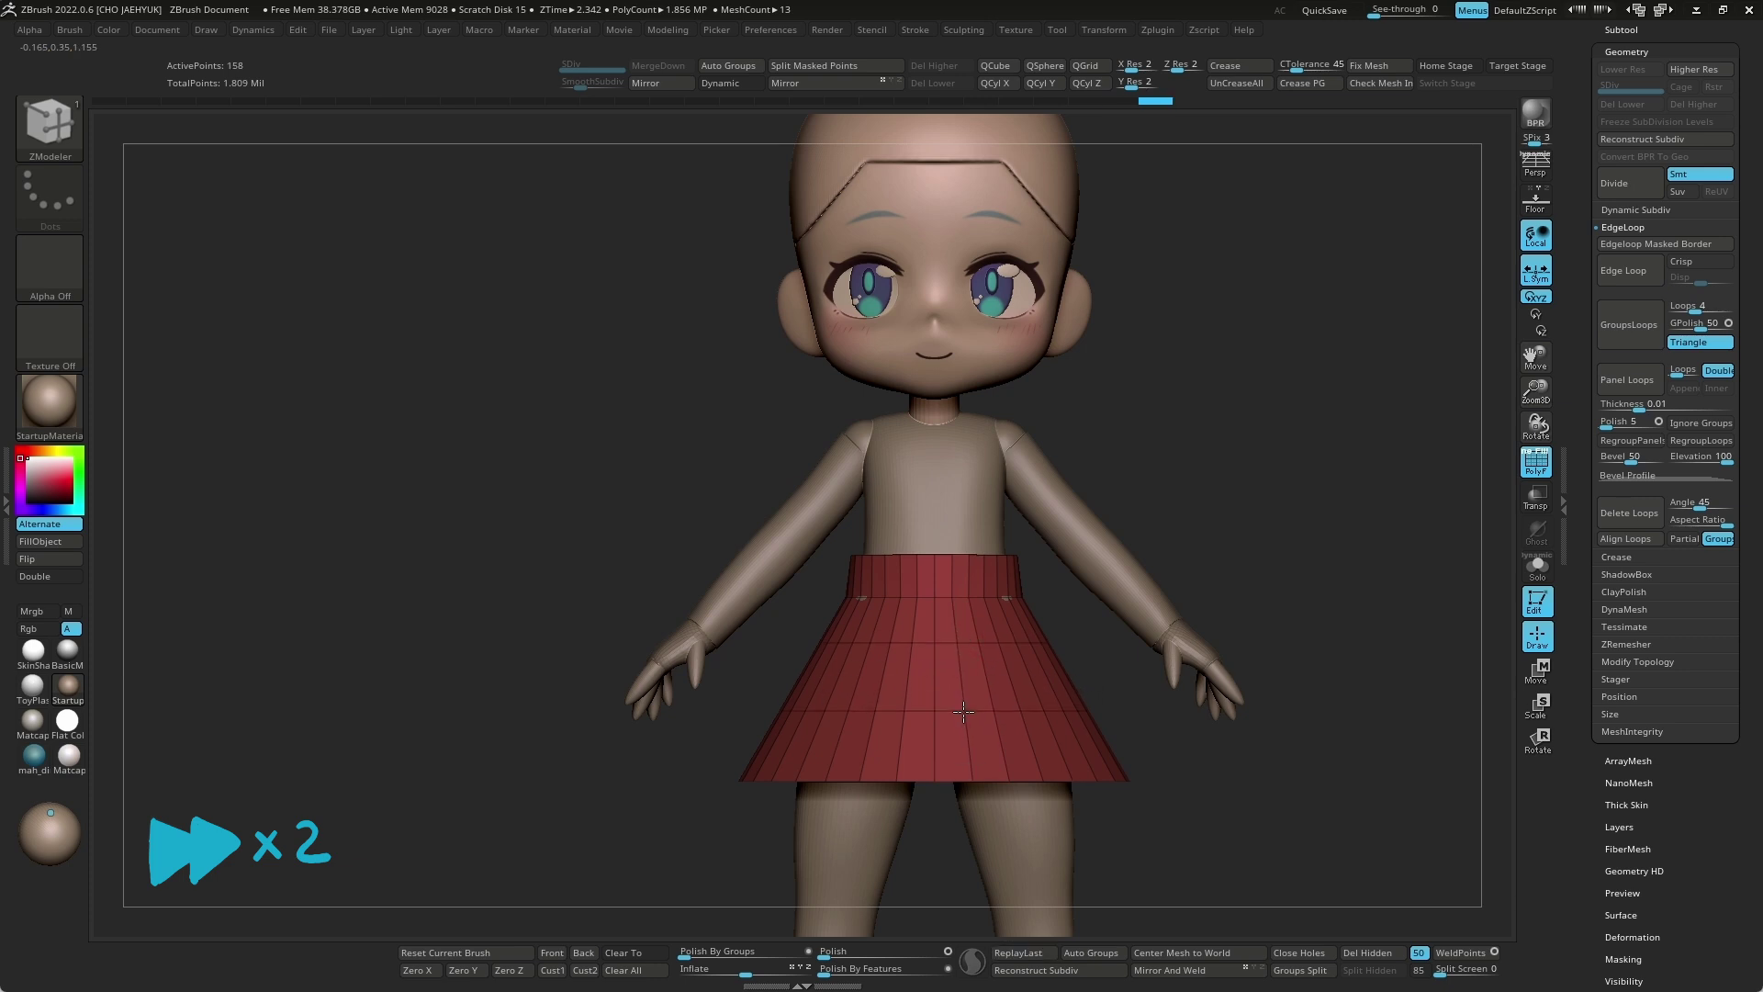
pyautogui.keyDown('ctrl'); pyautogui.moveTo(965, 713); pyautogui.dragTo(1111, 772); pyautogui.keyUp('ctrl')
pyautogui.press('w')
pyautogui.keyDown('ctrl'); pyautogui.moveTo(771, 615); pyautogui.dragTo(1129, 678); pyautogui.keyUp('ctrl')
pyautogui.keyDown('alt'); pyautogui.moveTo(1304, 597); pyautogui.dragTo(1303, 532); pyautogui.keyUp('alt')
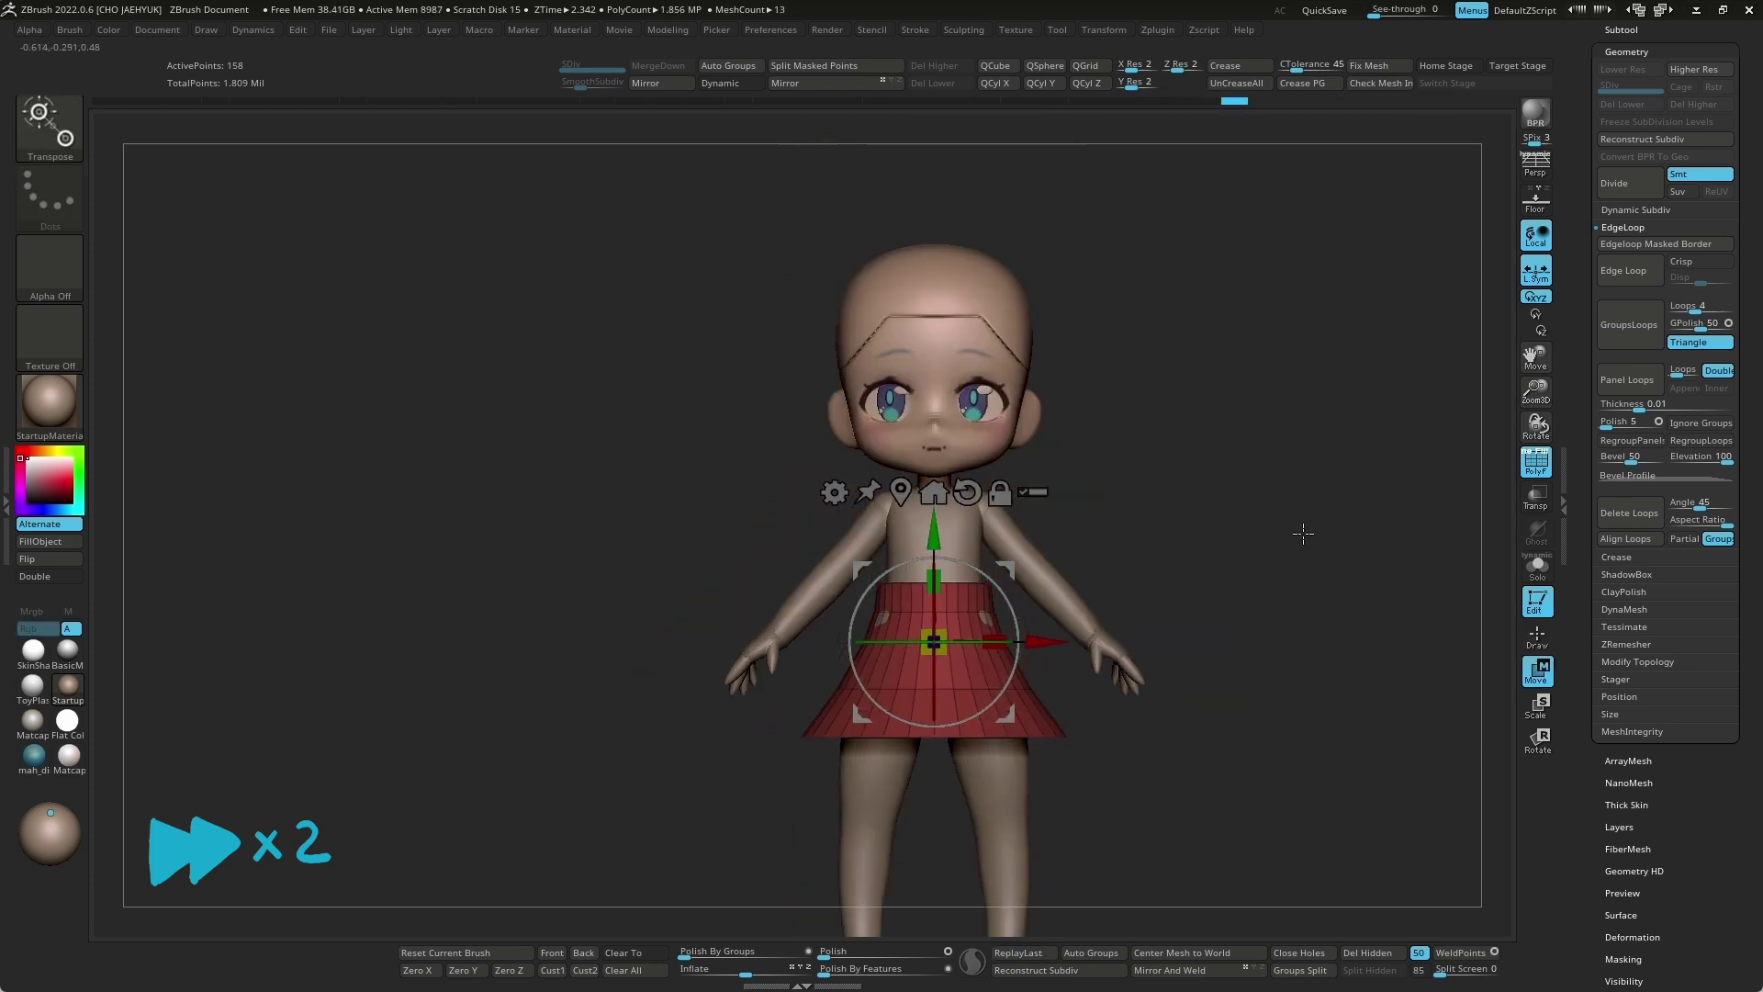
# Step: Set the Move brush Draw Size and push the skirt edges outward from front, back and side
pyautogui.press('q')
pyautogui.press('s')
pyautogui.click(982, 731)
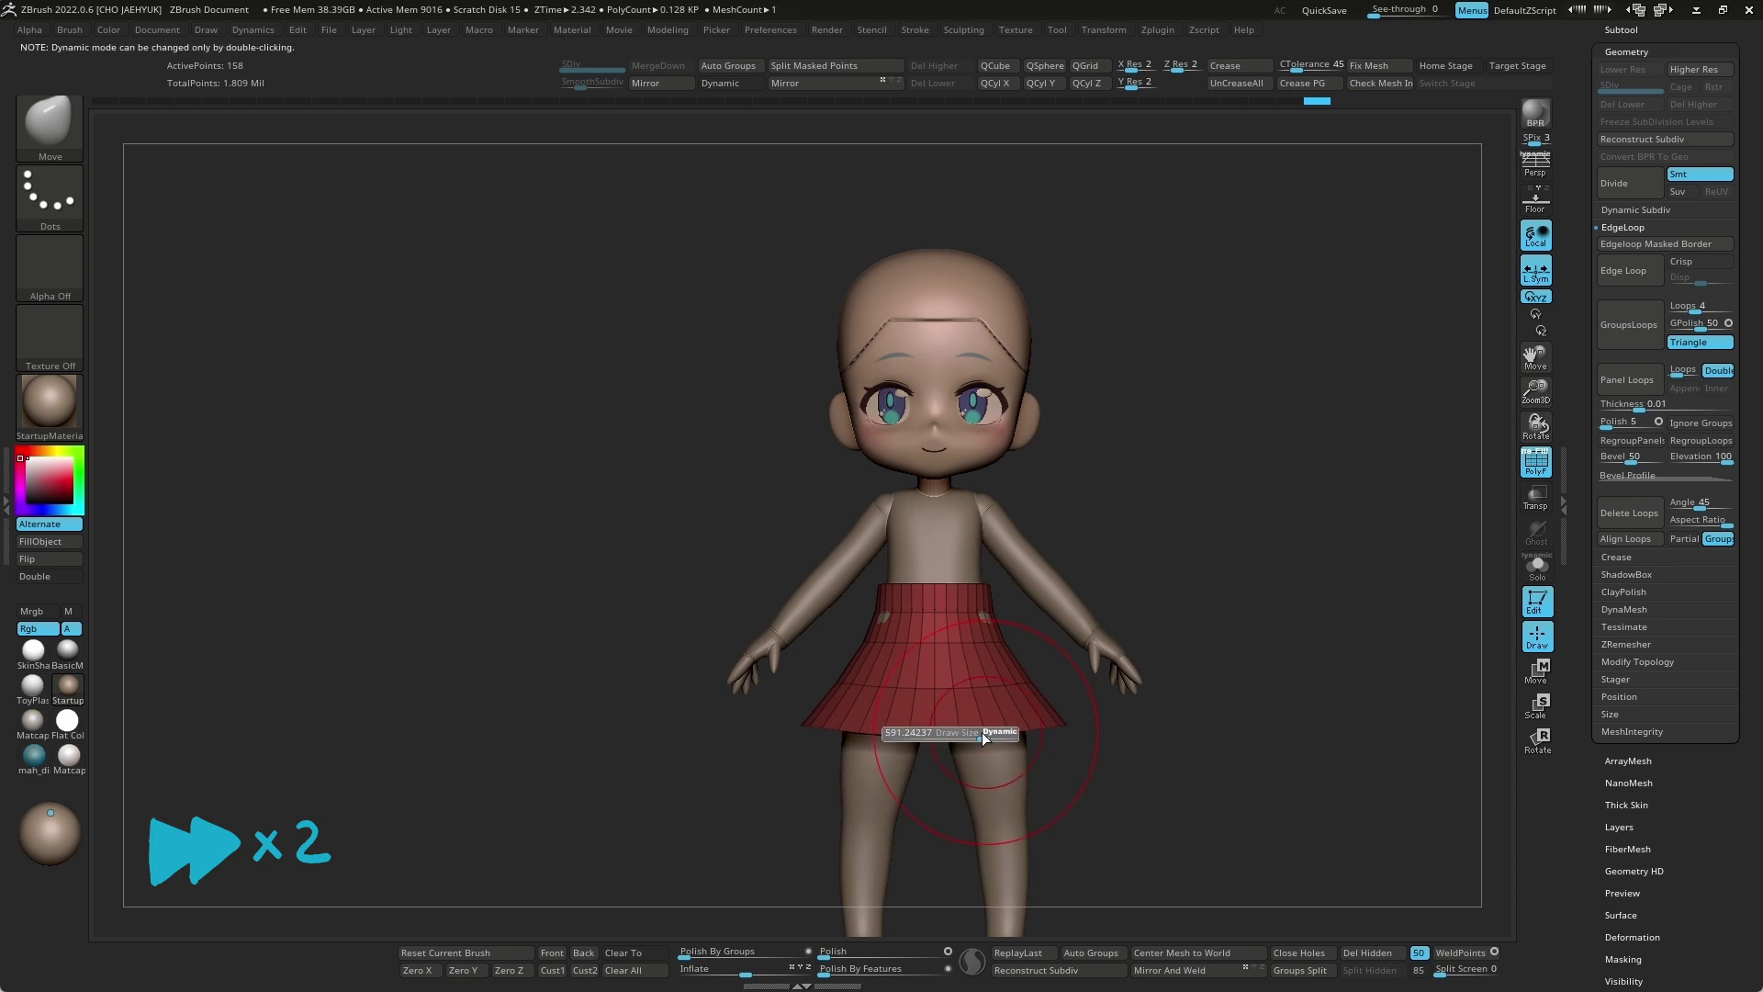
pyautogui.moveTo(1160, 768)
pyautogui.mouseDown()
pyautogui.moveTo(1028, 734)
pyautogui.moveTo(1167, 701)
pyautogui.mouseUp()
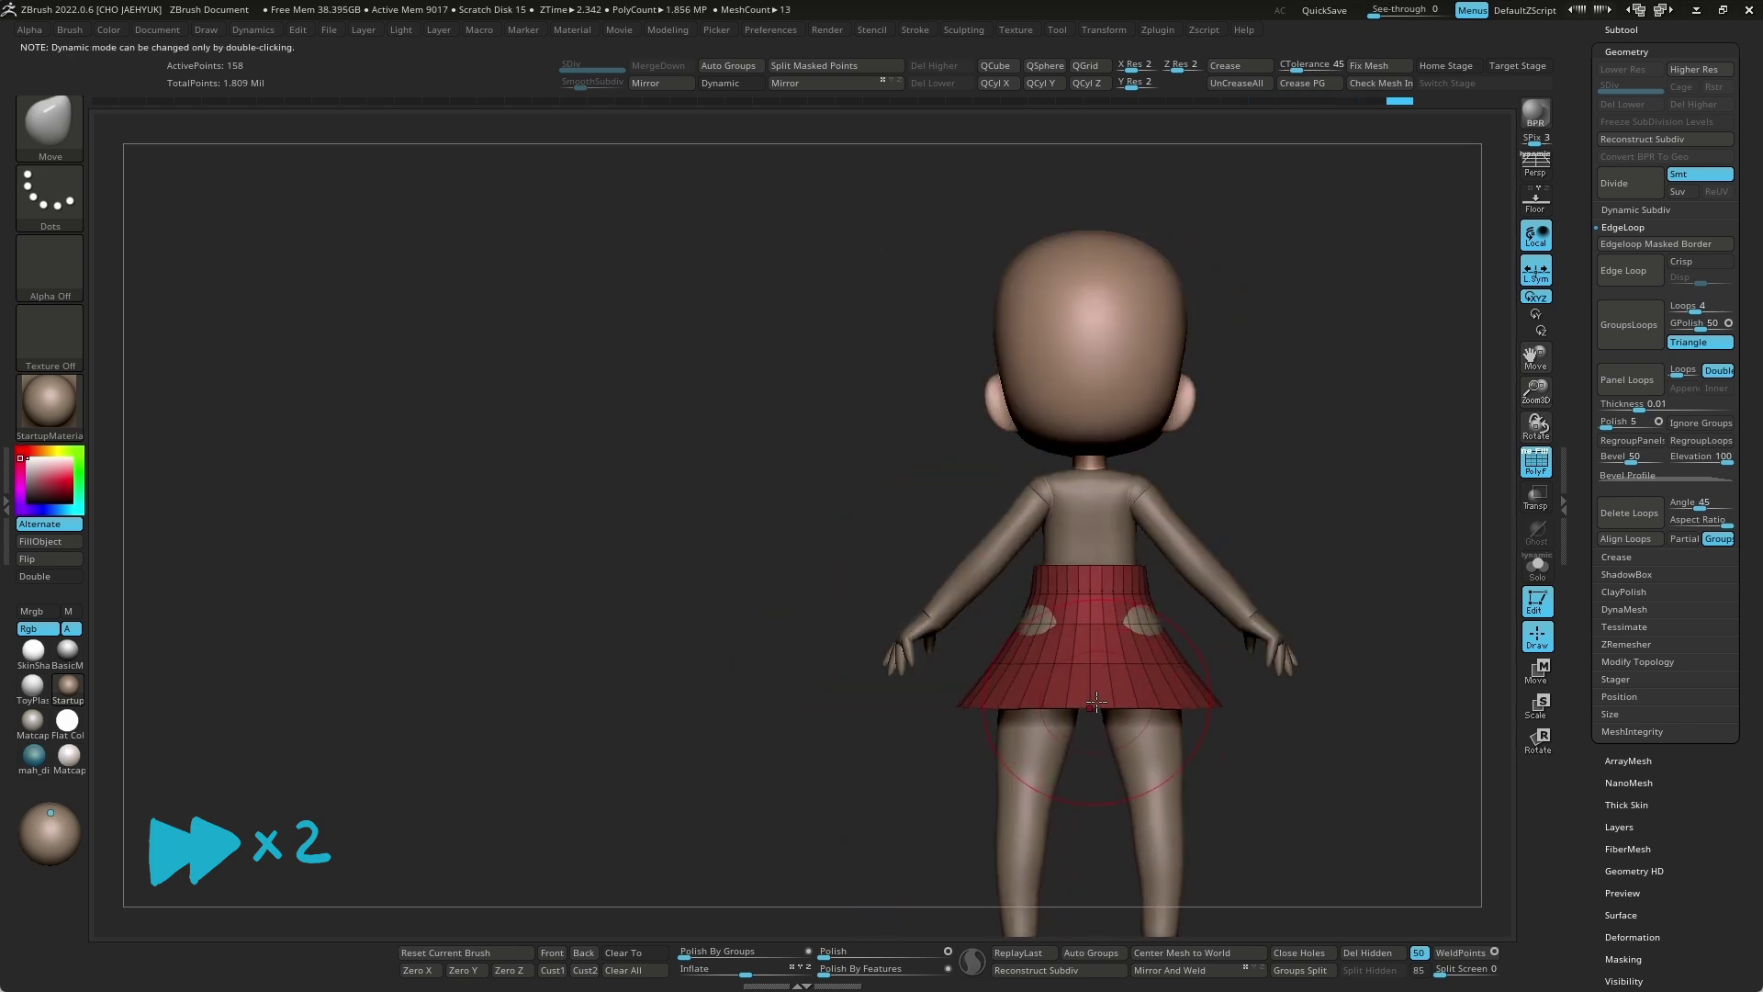
pyautogui.moveTo(1318, 511)
pyautogui.mouseDown()
pyautogui.moveTo(1080, 676)
pyautogui.moveTo(1409, 618)
pyautogui.moveTo(1268, 670)
pyautogui.mouseUp()
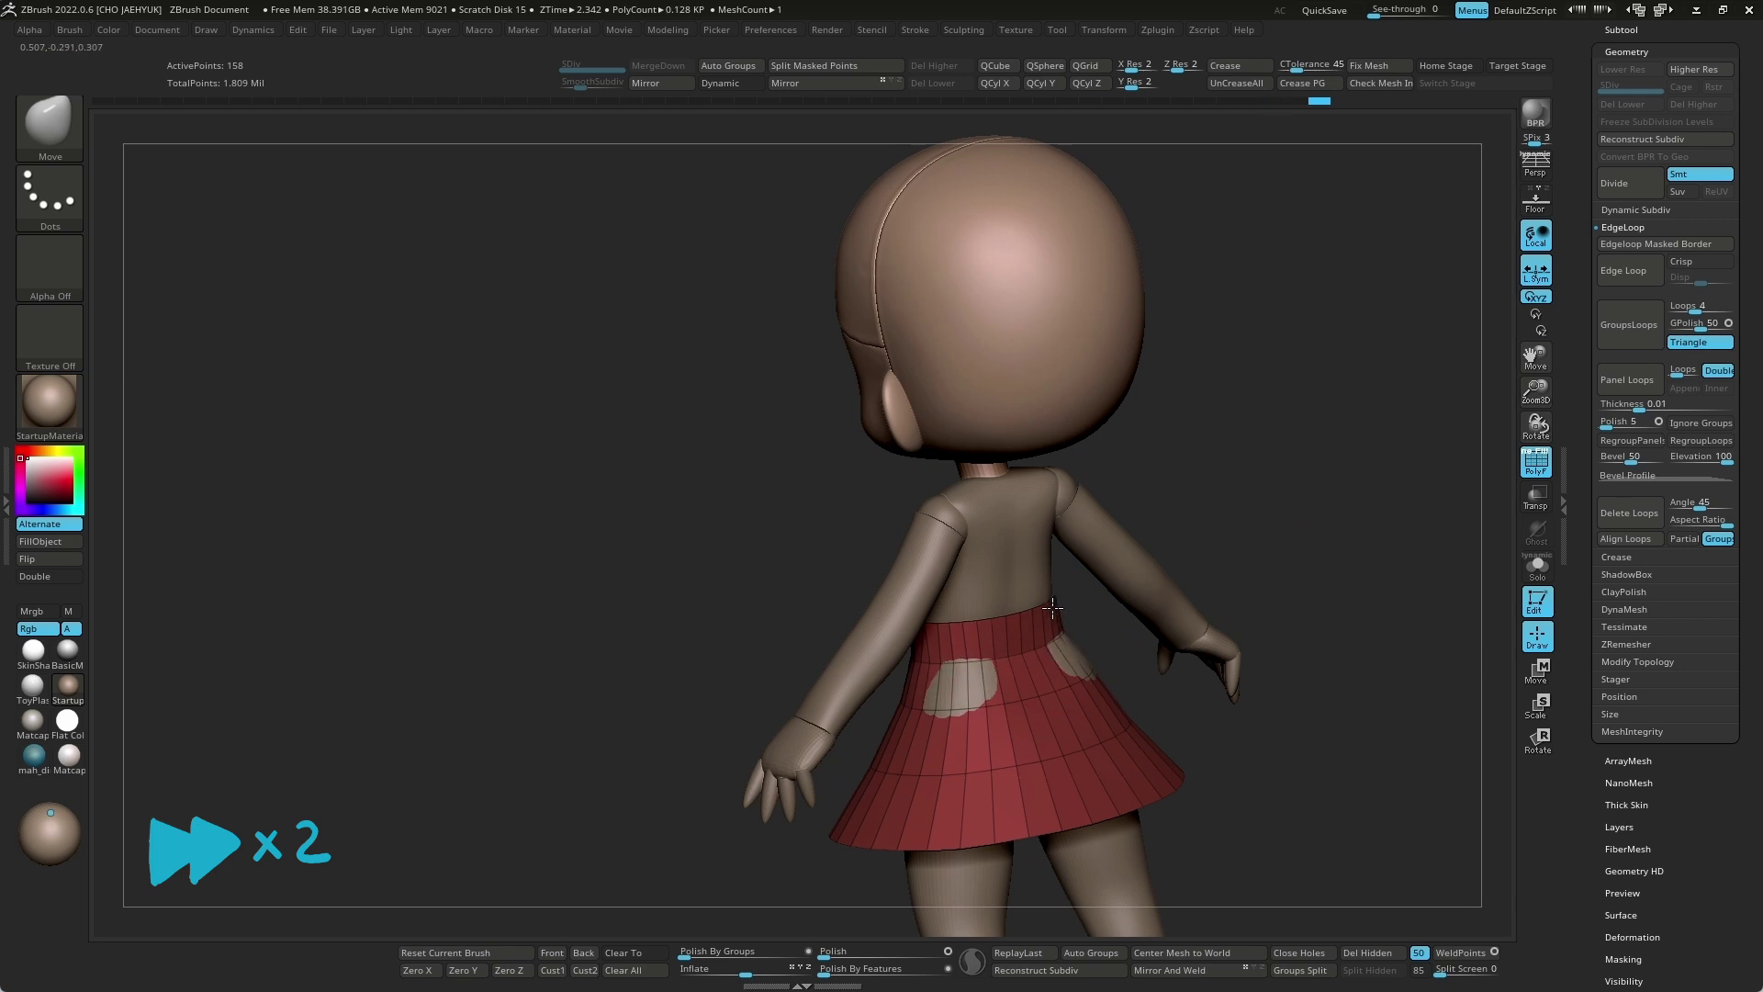
pyautogui.moveTo(1070, 627); pyautogui.dragTo(1182, 650)
pyautogui.press('s')
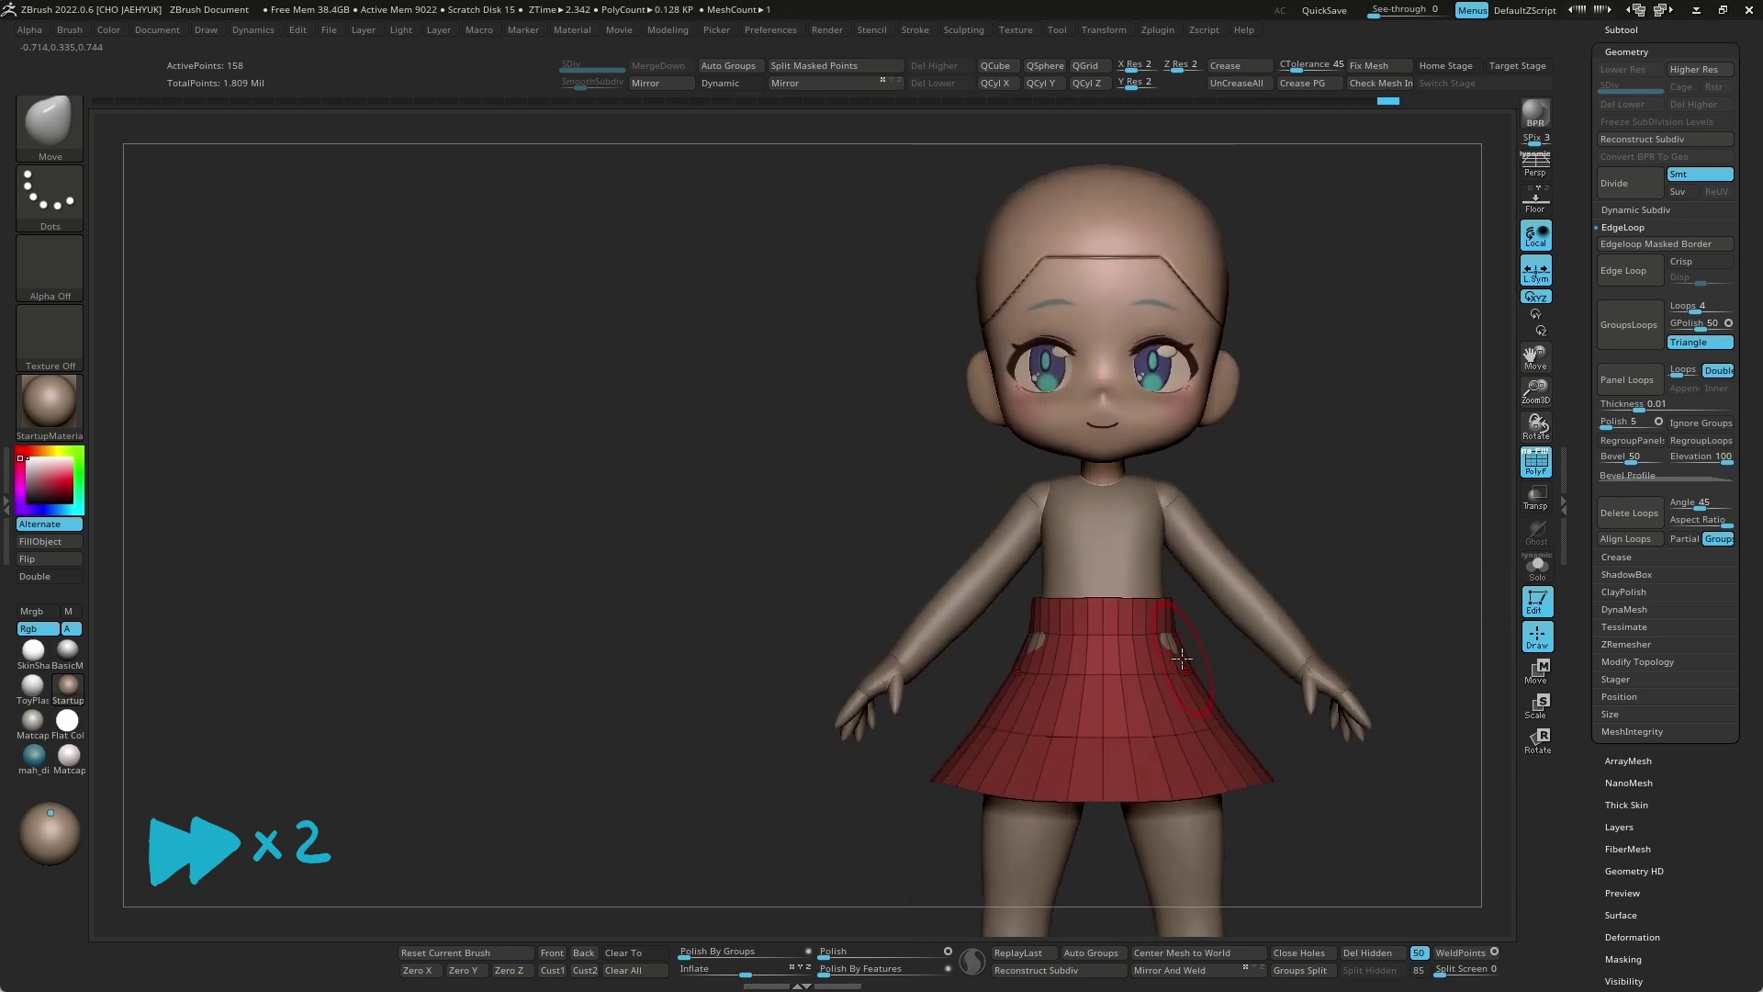
pyautogui.moveTo(1365, 638); pyautogui.dragTo(1343, 580)
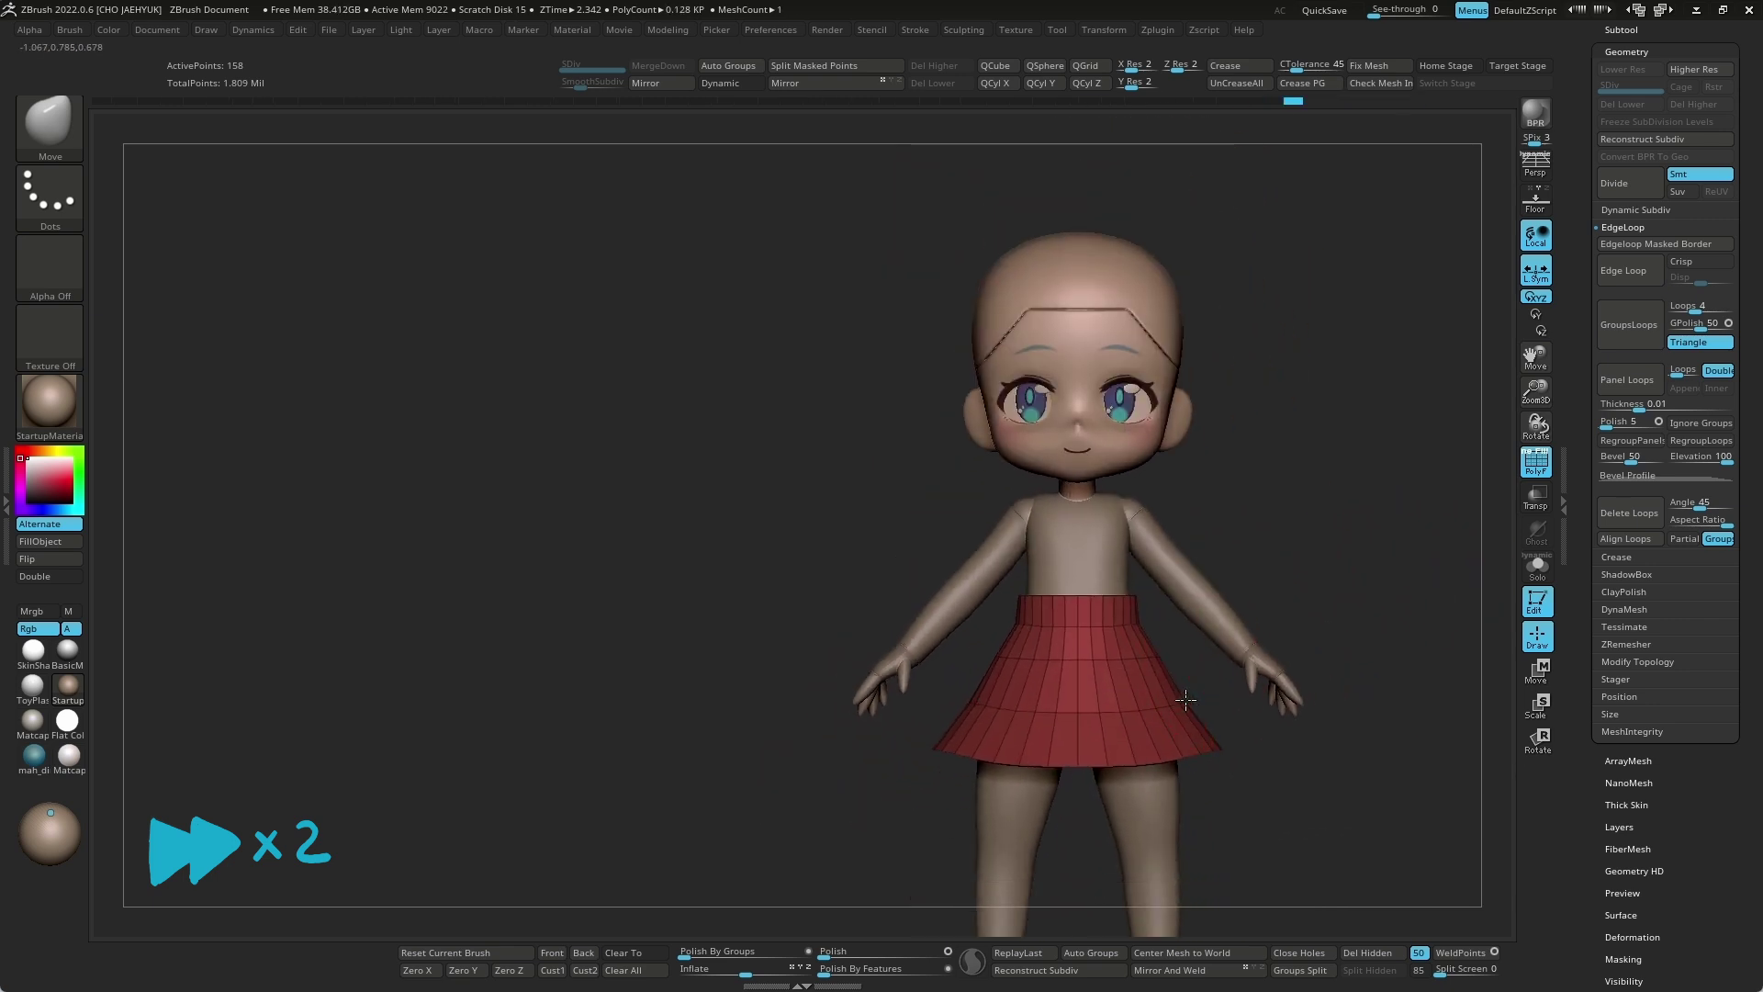
pyautogui.keyDown('shift'); pyautogui.moveTo(1081, 714); pyautogui.dragTo(1071, 743); pyautogui.keyUp('shift')
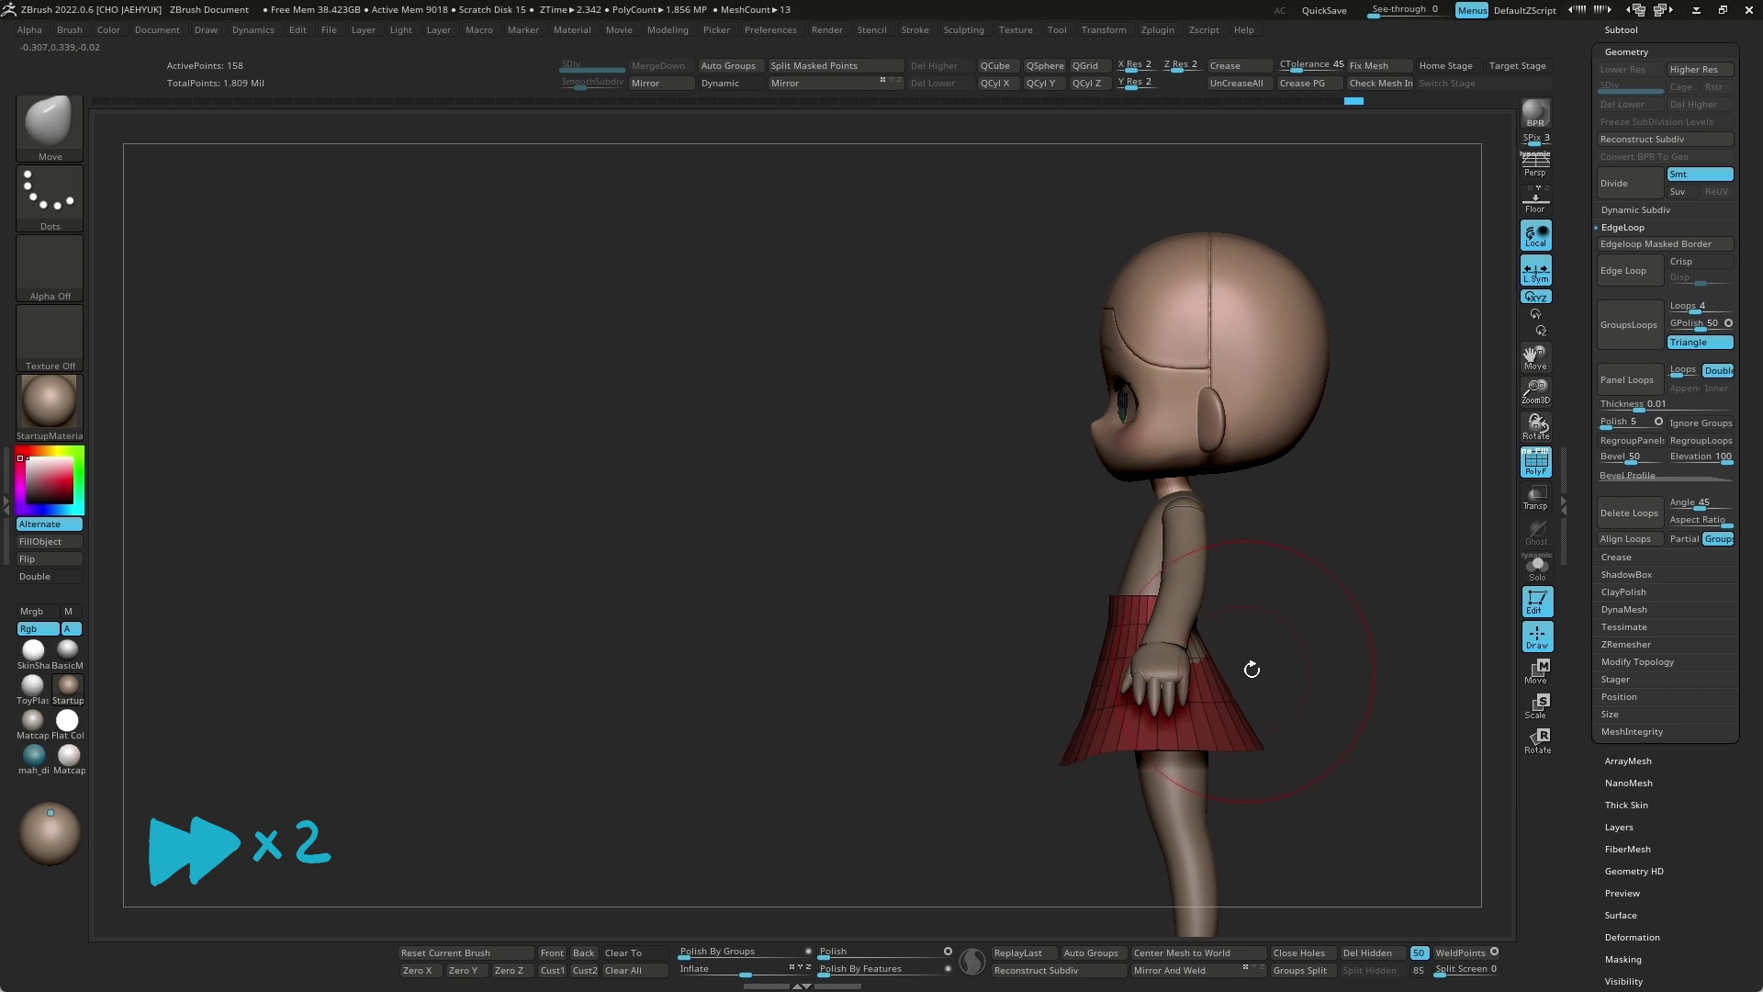
pyautogui.keyDown('alt'); pyautogui.moveTo(1251, 670); pyautogui.dragTo(1199, 677); pyautogui.keyUp('alt')
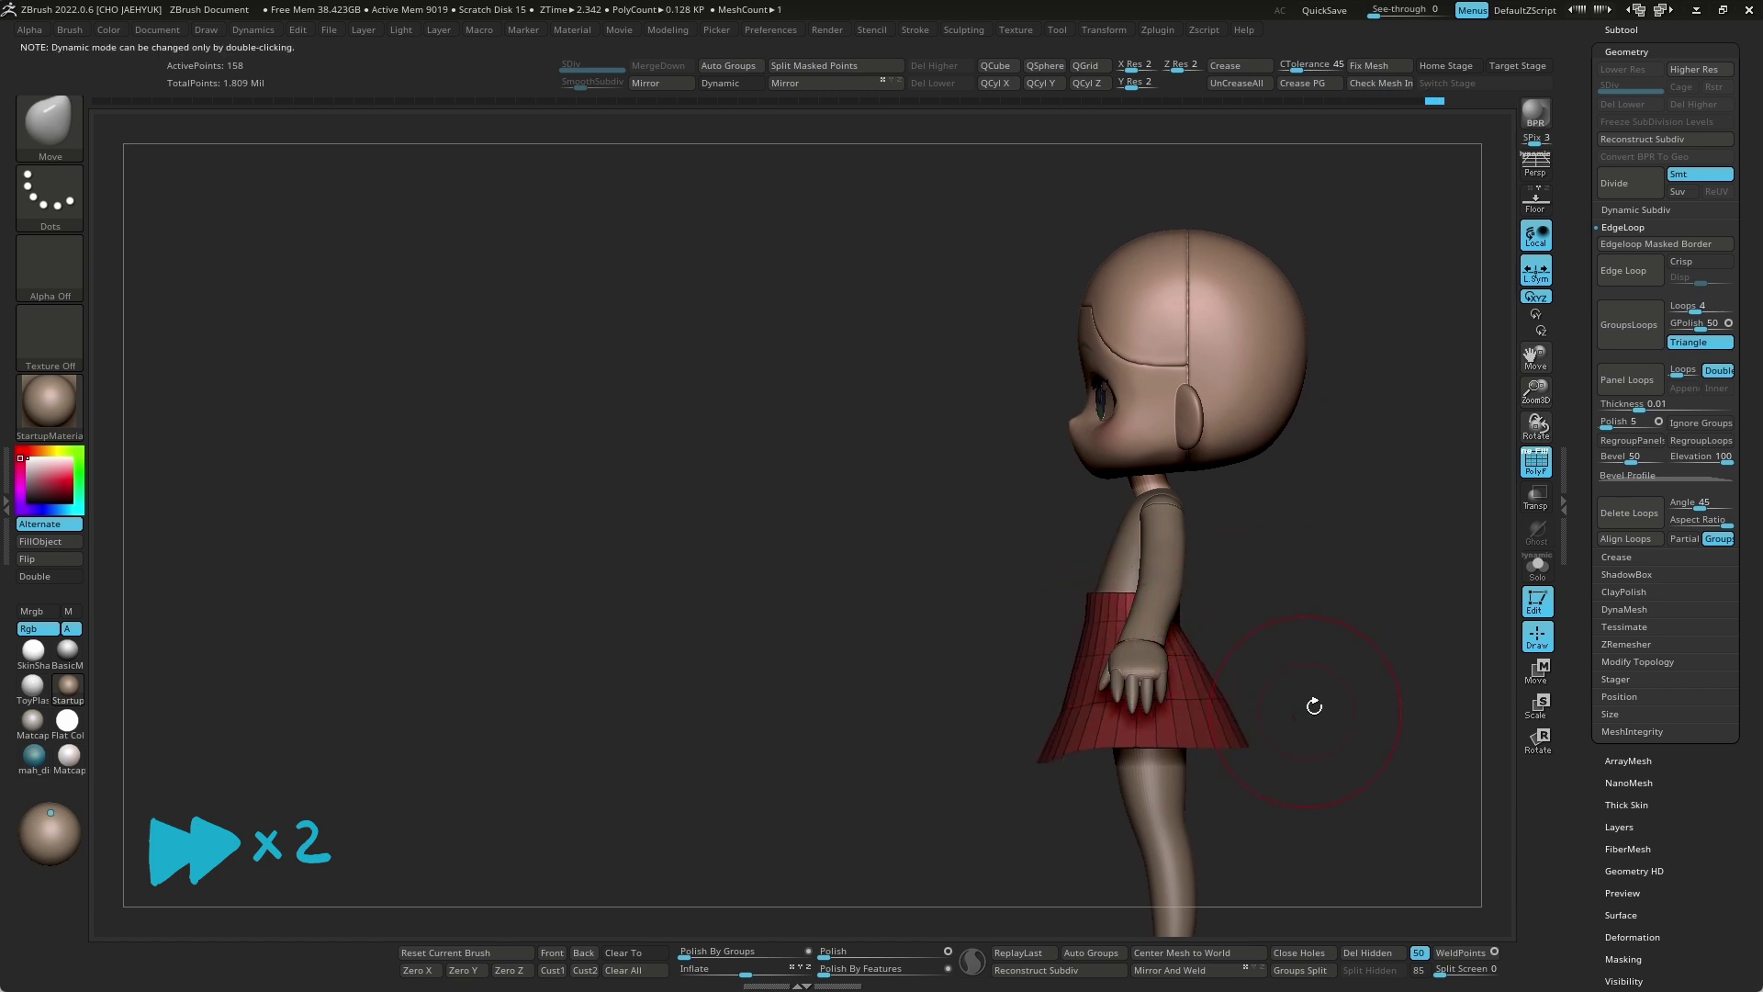
pyautogui.keyDown('shift'); pyautogui.moveTo(1314, 705); pyautogui.dragTo(1369, 720); pyautogui.keyUp('shift')
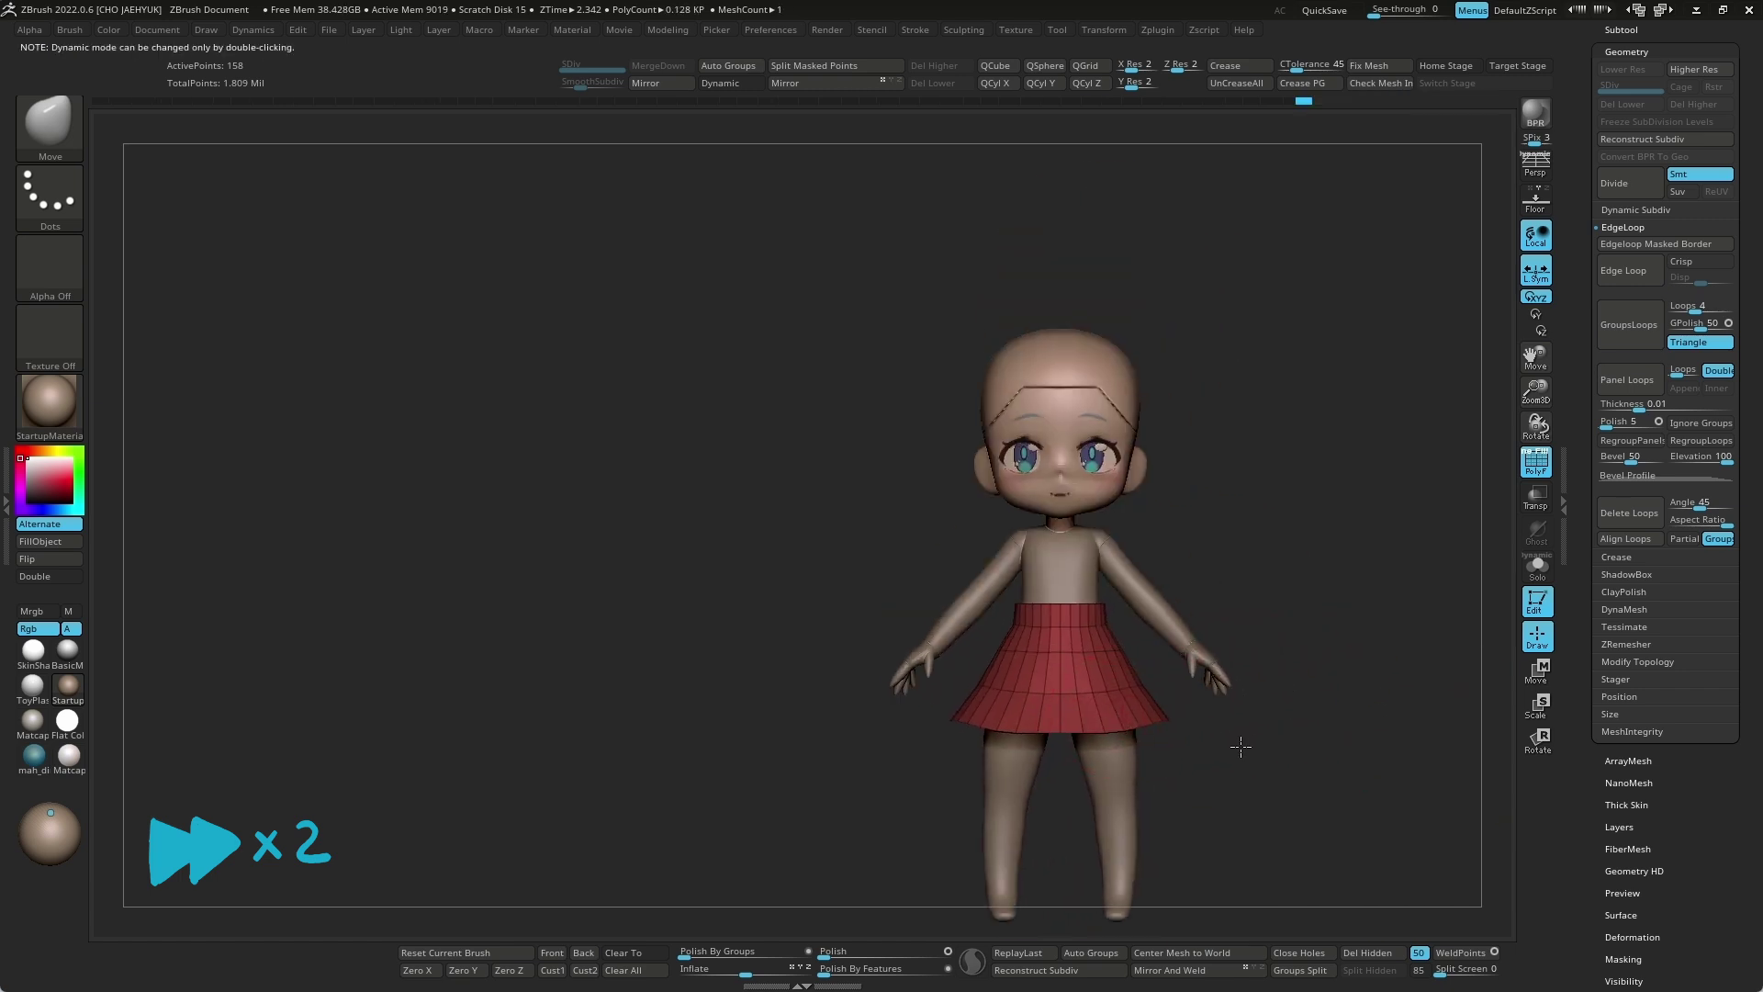
pyautogui.moveTo(1240, 740)
pyautogui.keyDown('shift'); pyautogui.mouseDown()
pyautogui.moveTo(1312, 592)
pyautogui.moveTo(1319, 617)
pyautogui.moveTo(1167, 618)
pyautogui.moveTo(1347, 642)
pyautogui.mouseUp(); pyautogui.keyUp('shift')
# Step: Solo the torso subtool and mask the upper torso area for extraction
pyautogui.keyDown('alt'); pyautogui.click(1020, 614); pyautogui.keyUp('alt')
pyautogui.click(1536, 565)
pyautogui.keyDown('ctrl'); pyautogui.moveTo(914, 859); pyautogui.dragTo(1289, 729); pyautogui.keyUp('ctrl')
pyautogui.press('space')
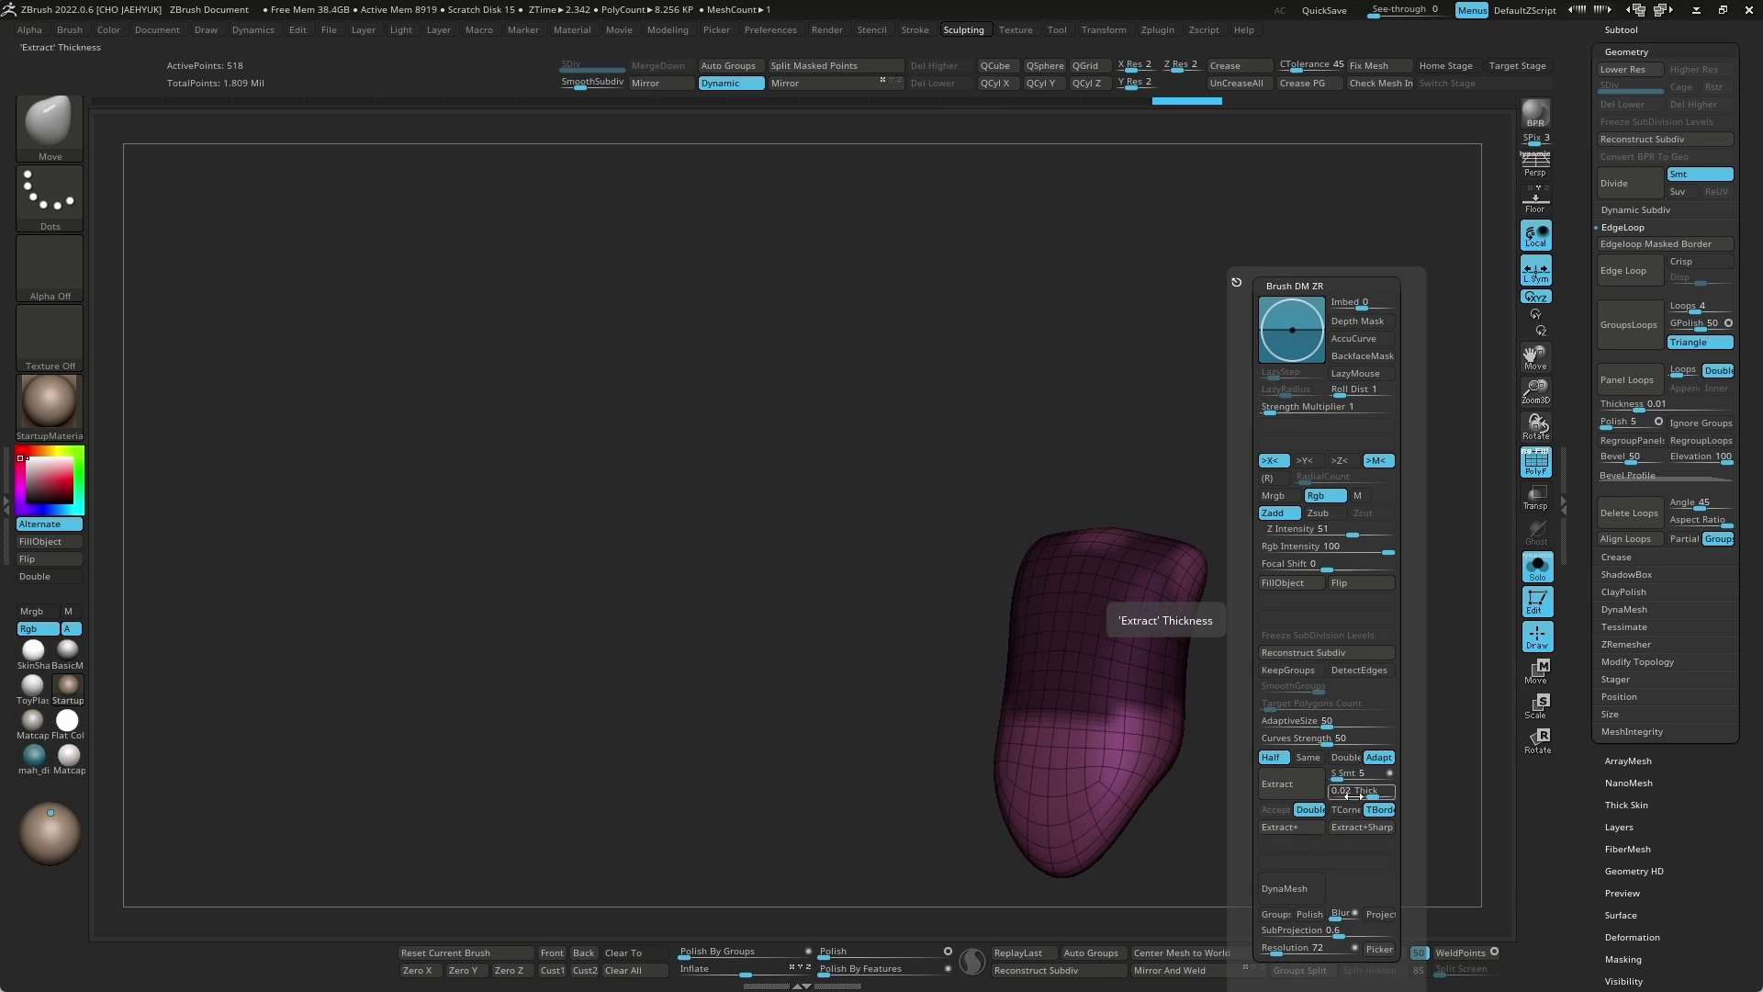
pyautogui.click(1478, 708)
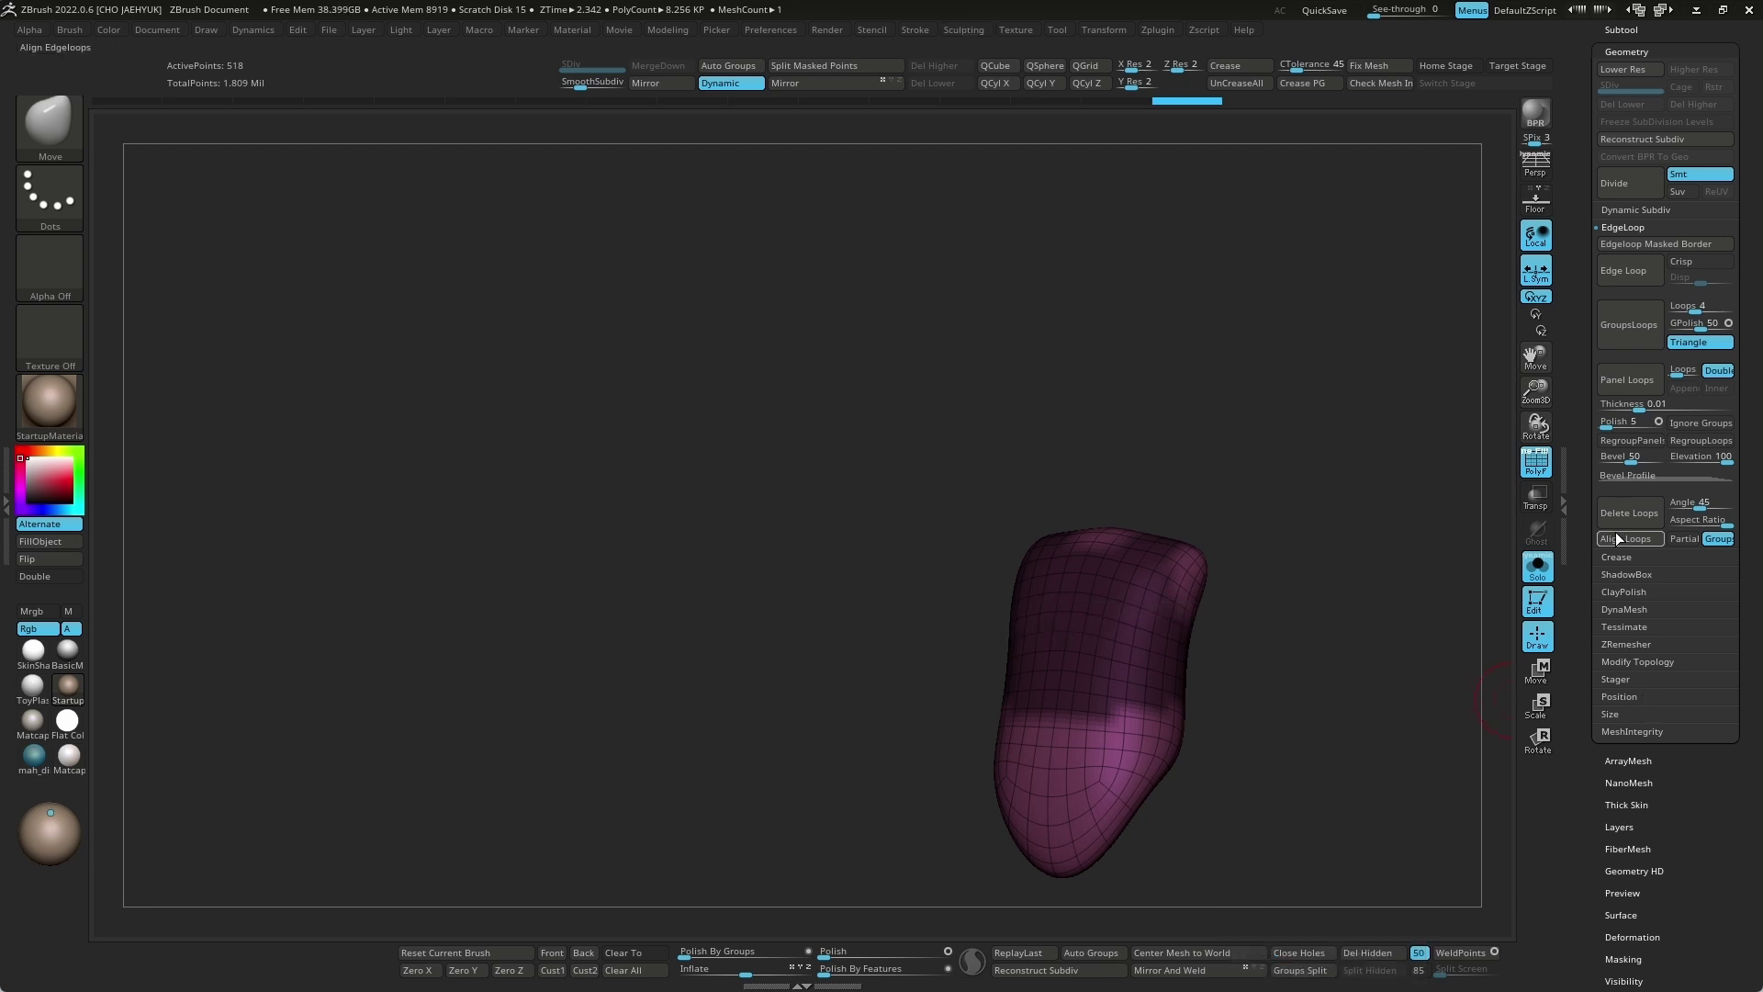
# Step: Extract the masked torso as a thickened shell and accept it as a new subtool
pyautogui.click(1629, 32)
pyautogui.scroll(-3, 1621, 786)
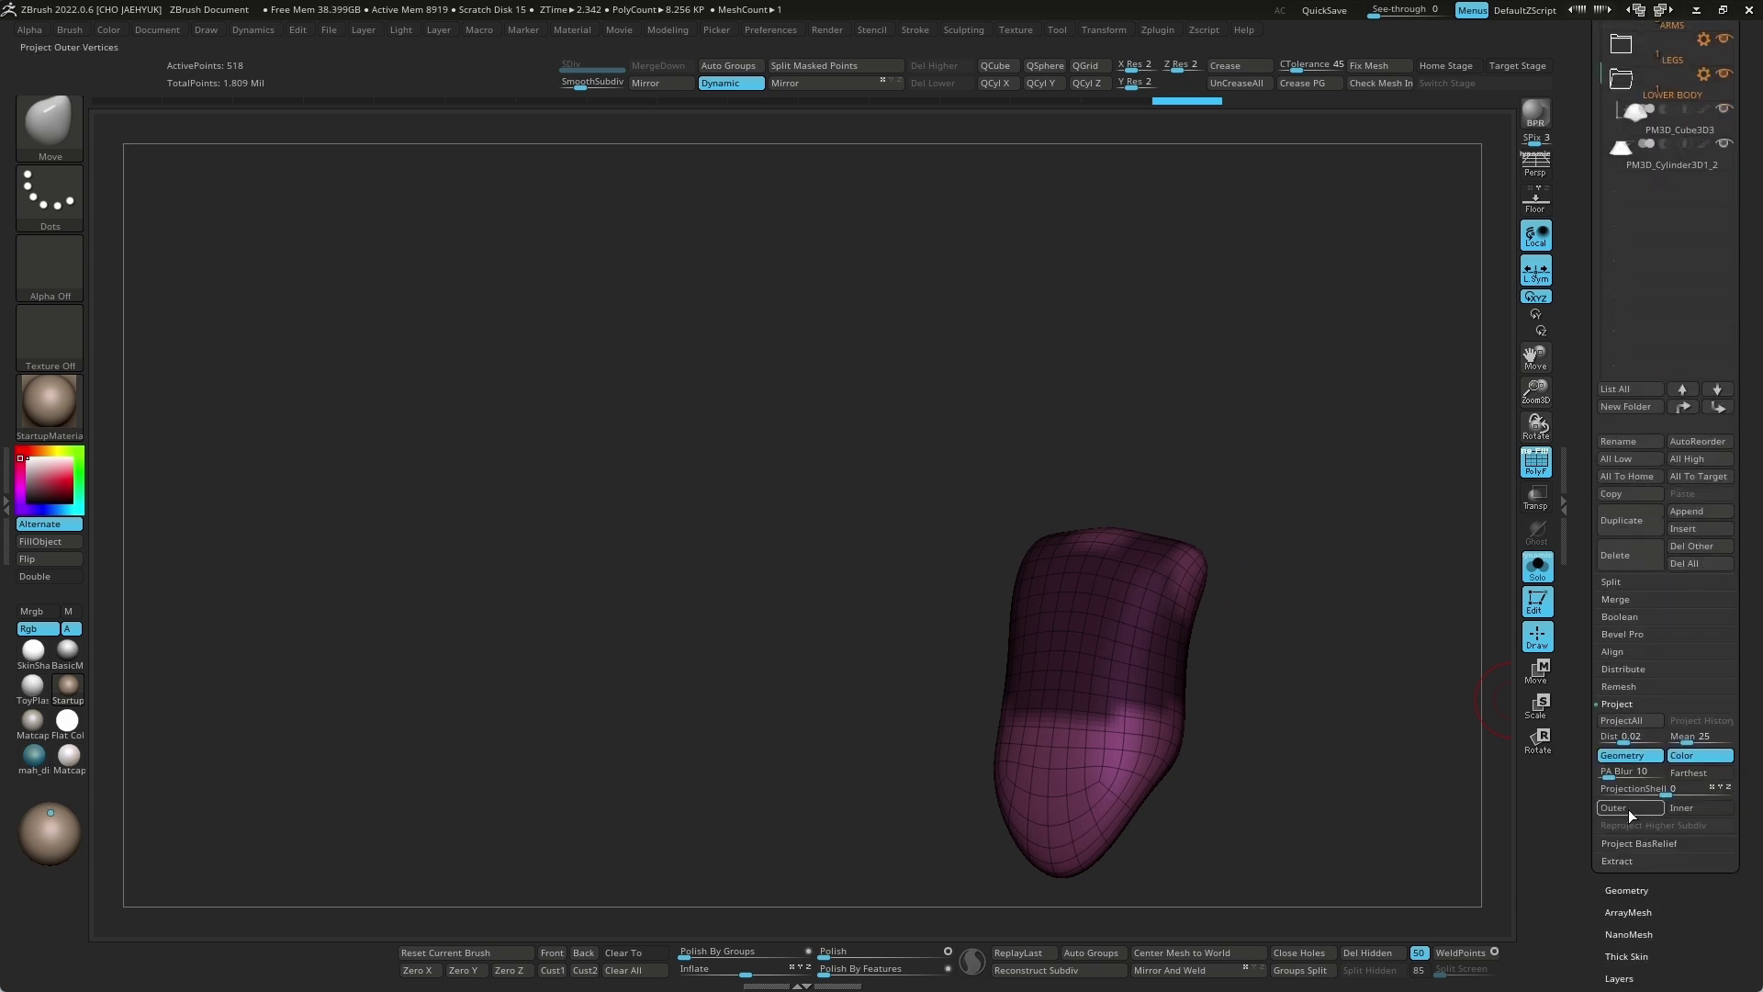
pyautogui.click(1621, 862)
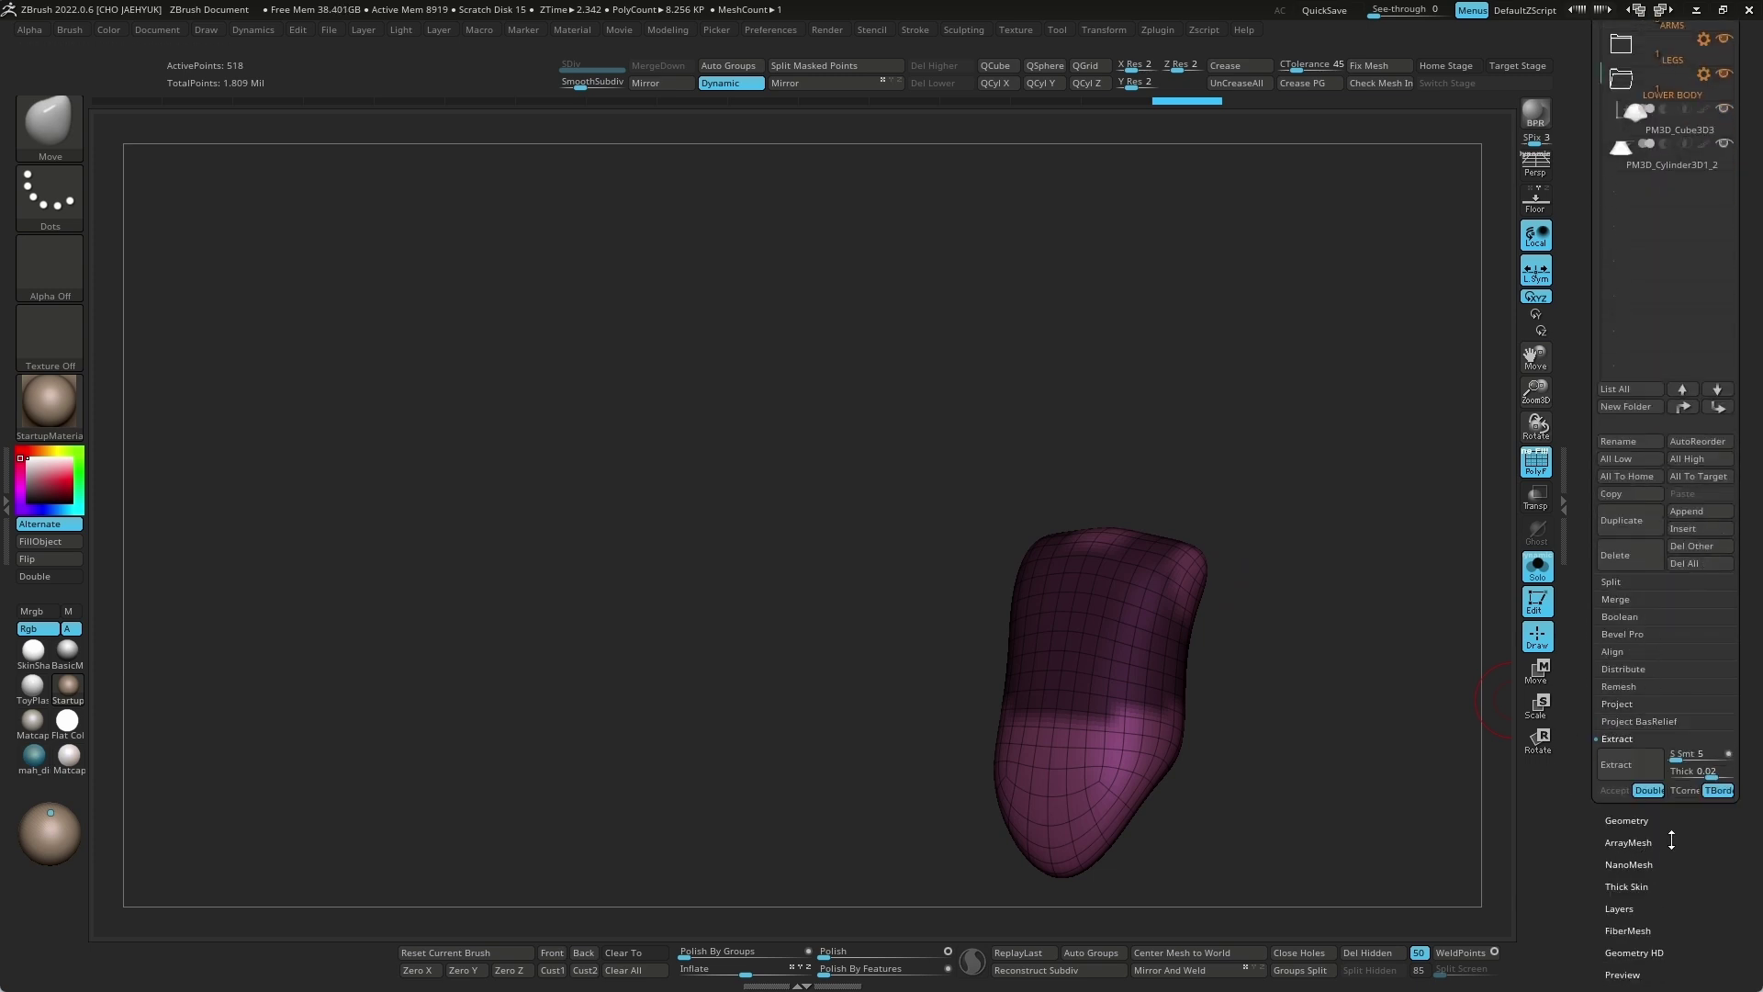
pyautogui.click(1628, 772)
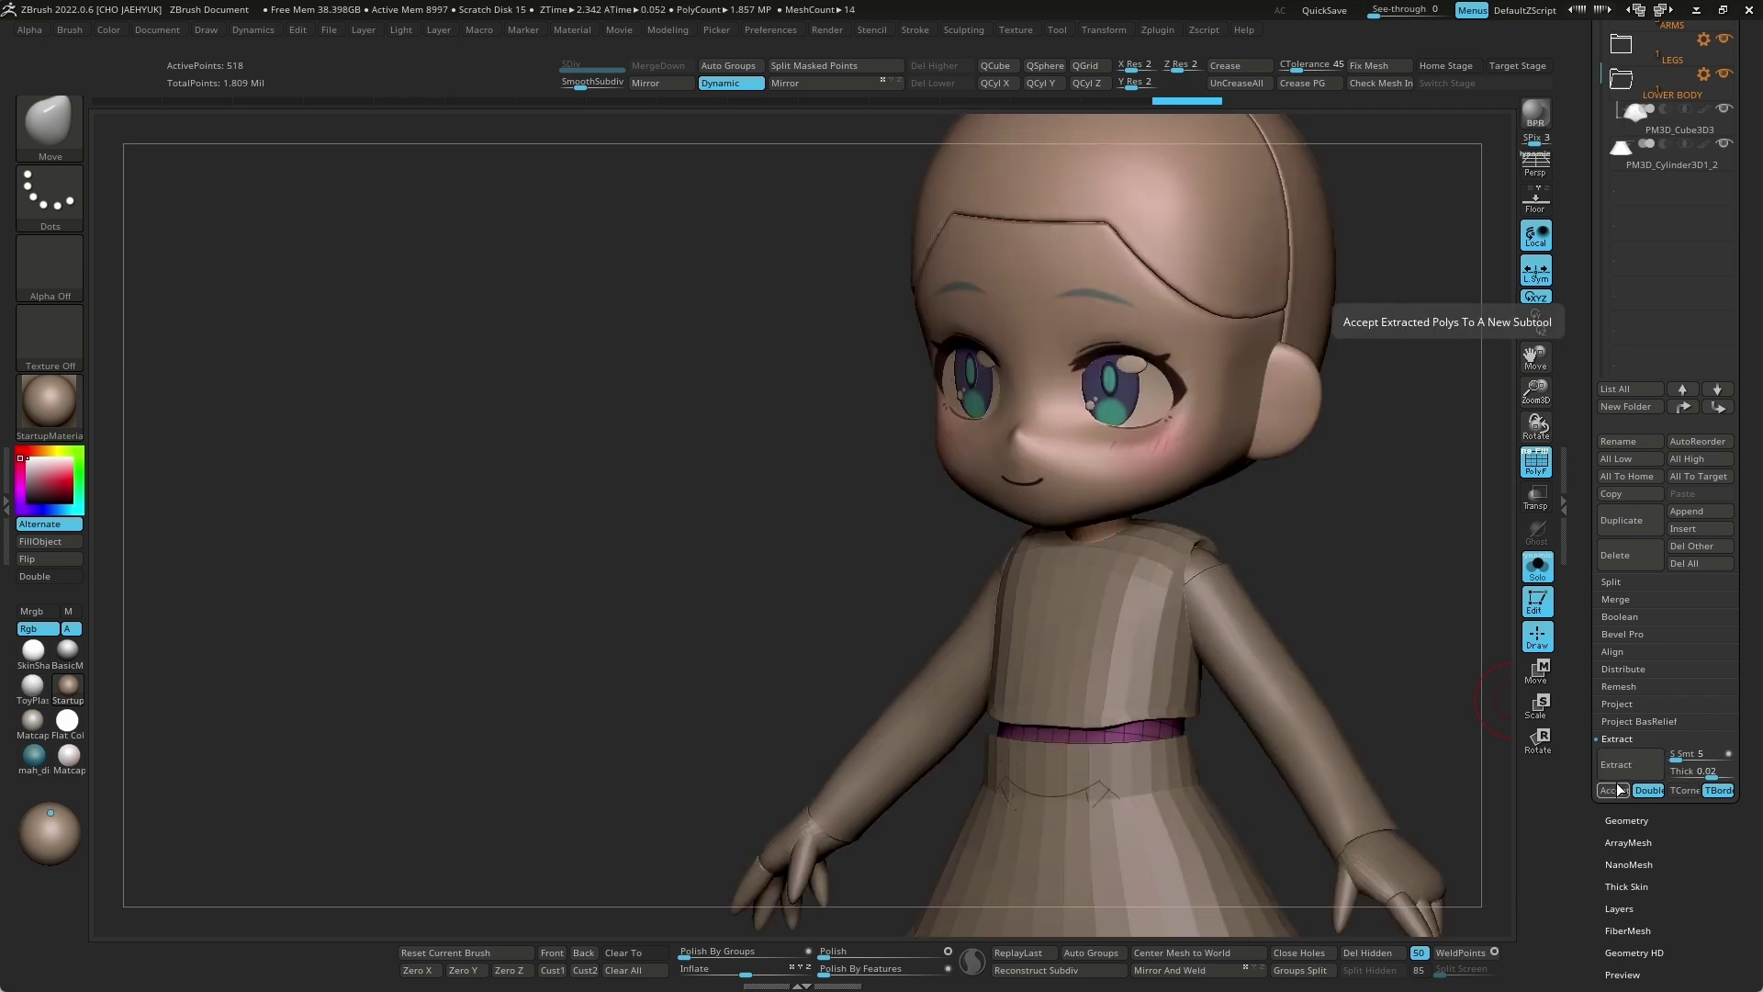
pyautogui.click(1613, 789)
# Step: Clear the shell's mask, hide its inner polygroup and delete the hidden faces
pyautogui.moveTo(1406, 630); pyautogui.dragTo(1386, 720)
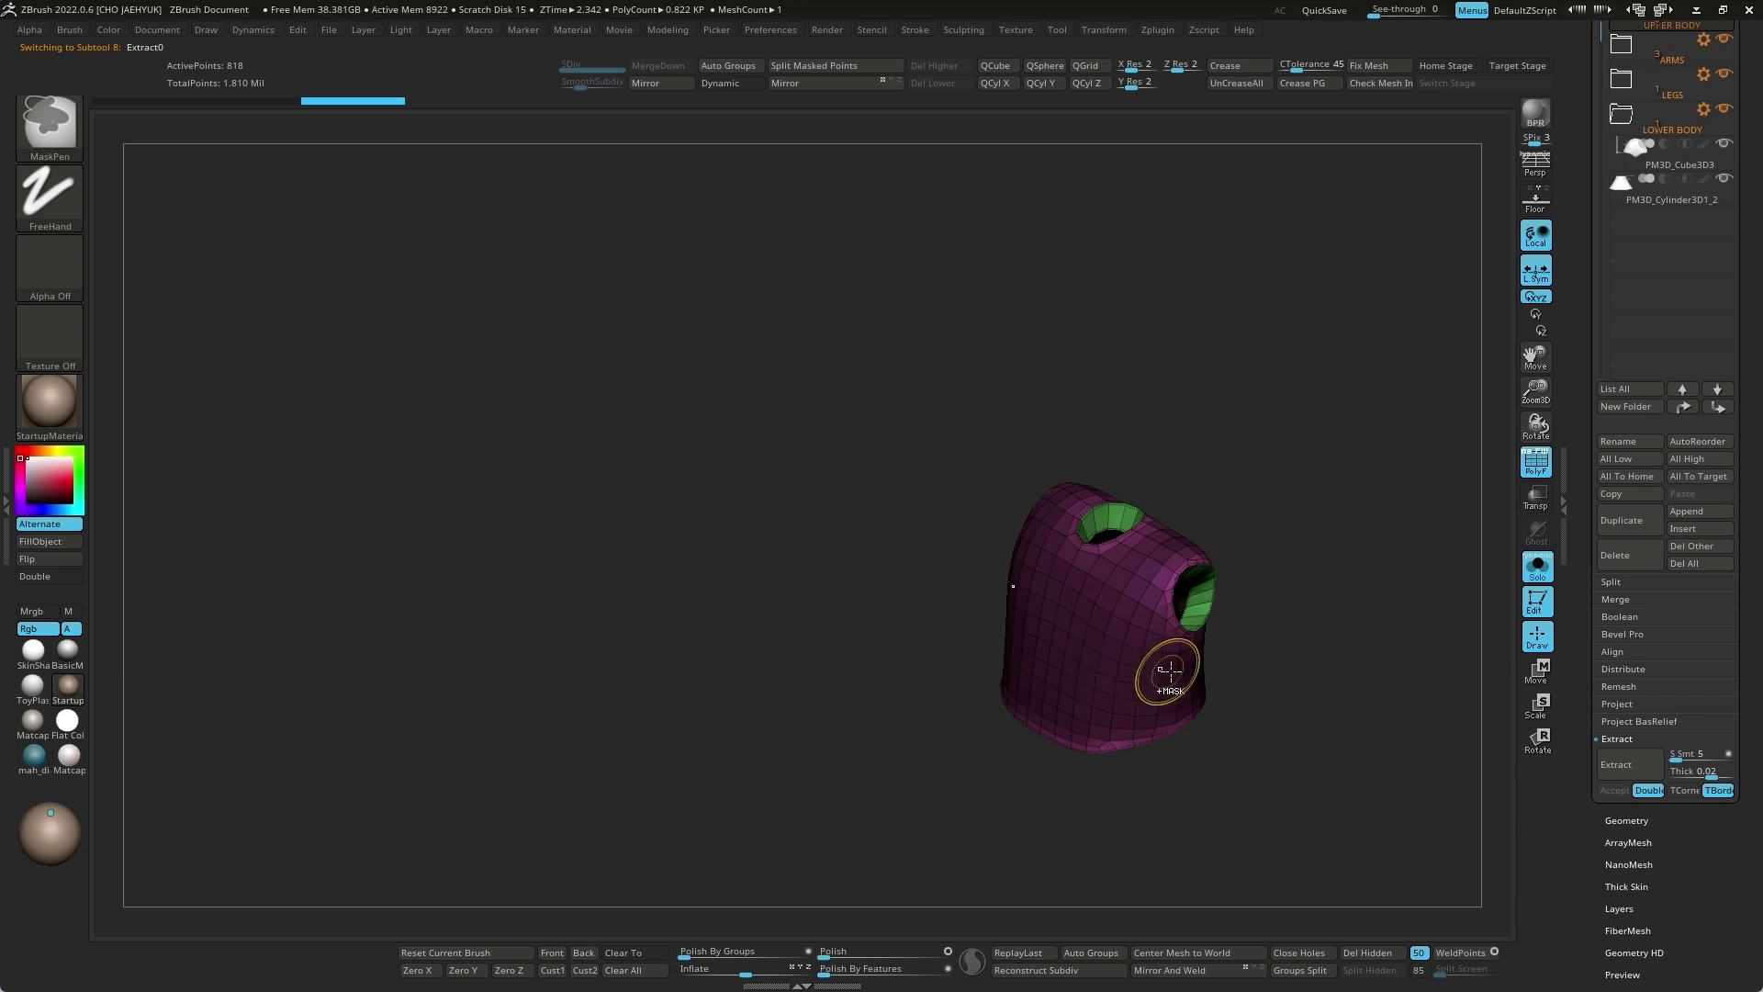
pyautogui.keyDown('ctrl'); pyautogui.click(1273, 651); pyautogui.keyUp('ctrl')
pyautogui.keyDown('ctrl'); pyautogui.keyDown('shift'); pyautogui.click(1162, 689); pyautogui.keyUp('shift'); pyautogui.keyUp('ctrl')
pyautogui.click(1384, 955)
pyautogui.moveTo(1338, 756)
pyautogui.mouseDown()
pyautogui.moveTo(1318, 758)
pyautogui.moveTo(1310, 803)
pyautogui.moveTo(1301, 713)
pyautogui.mouseUp()
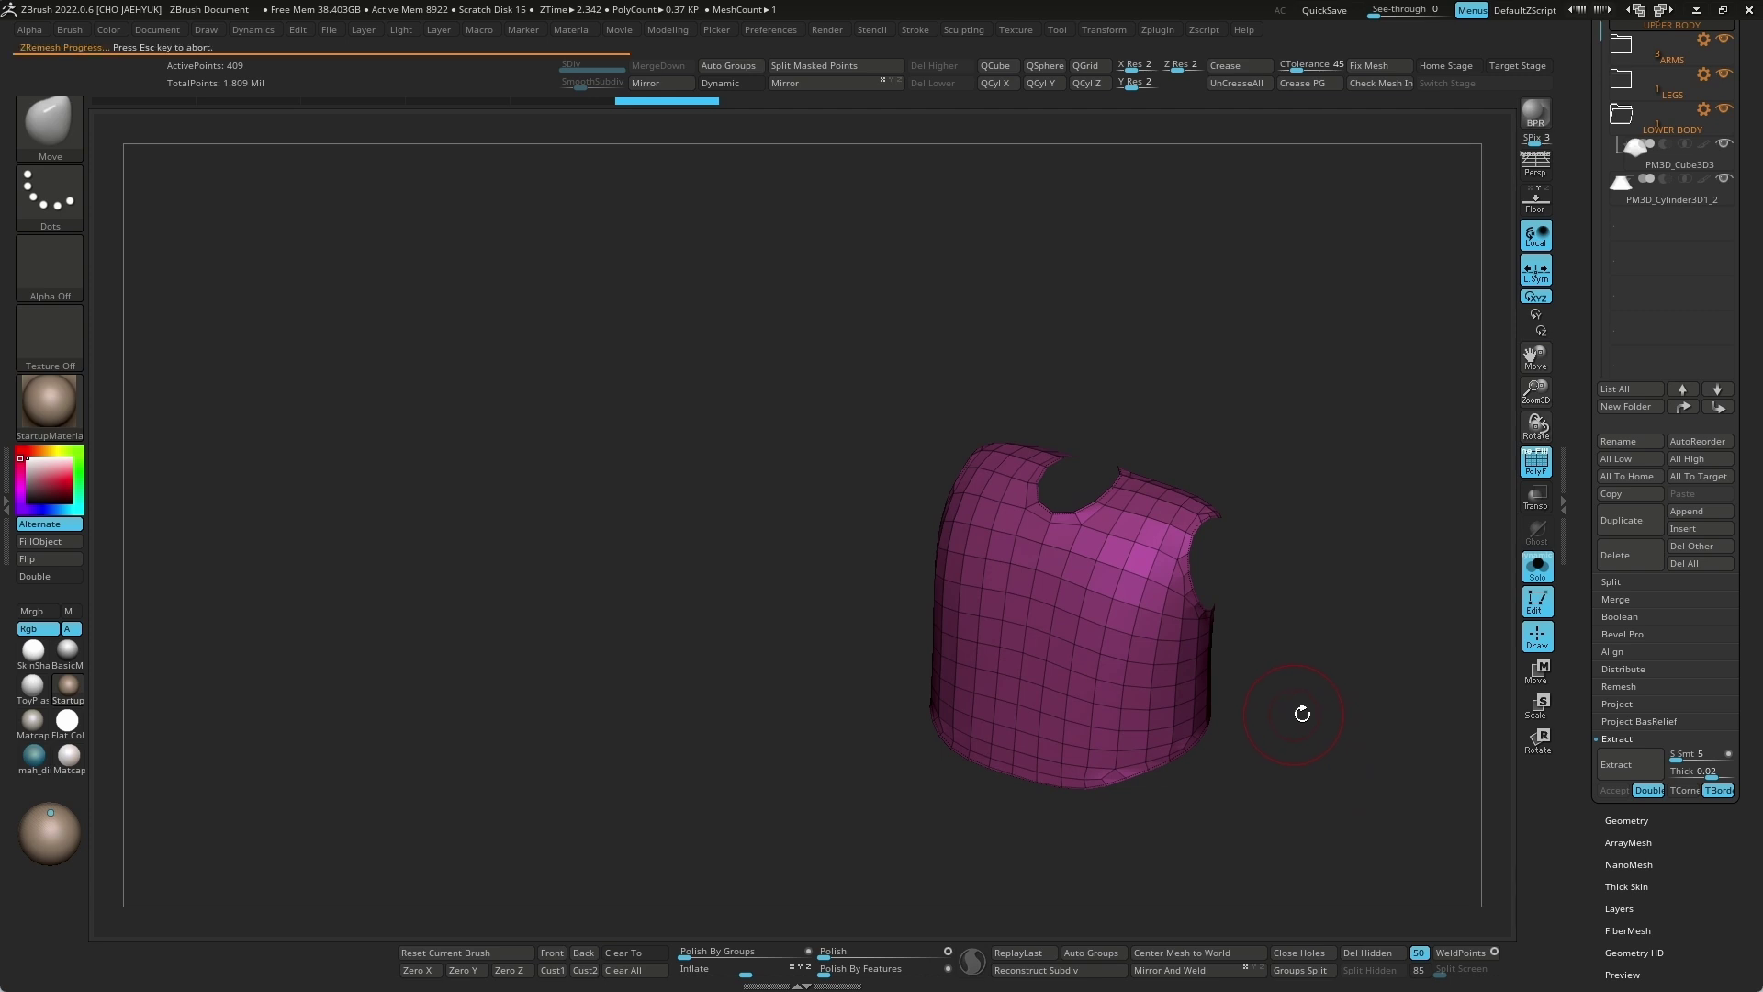
# Step: ZRemesh the vest with Same polygon count and KeepGroups enabled
pyautogui.press('space')
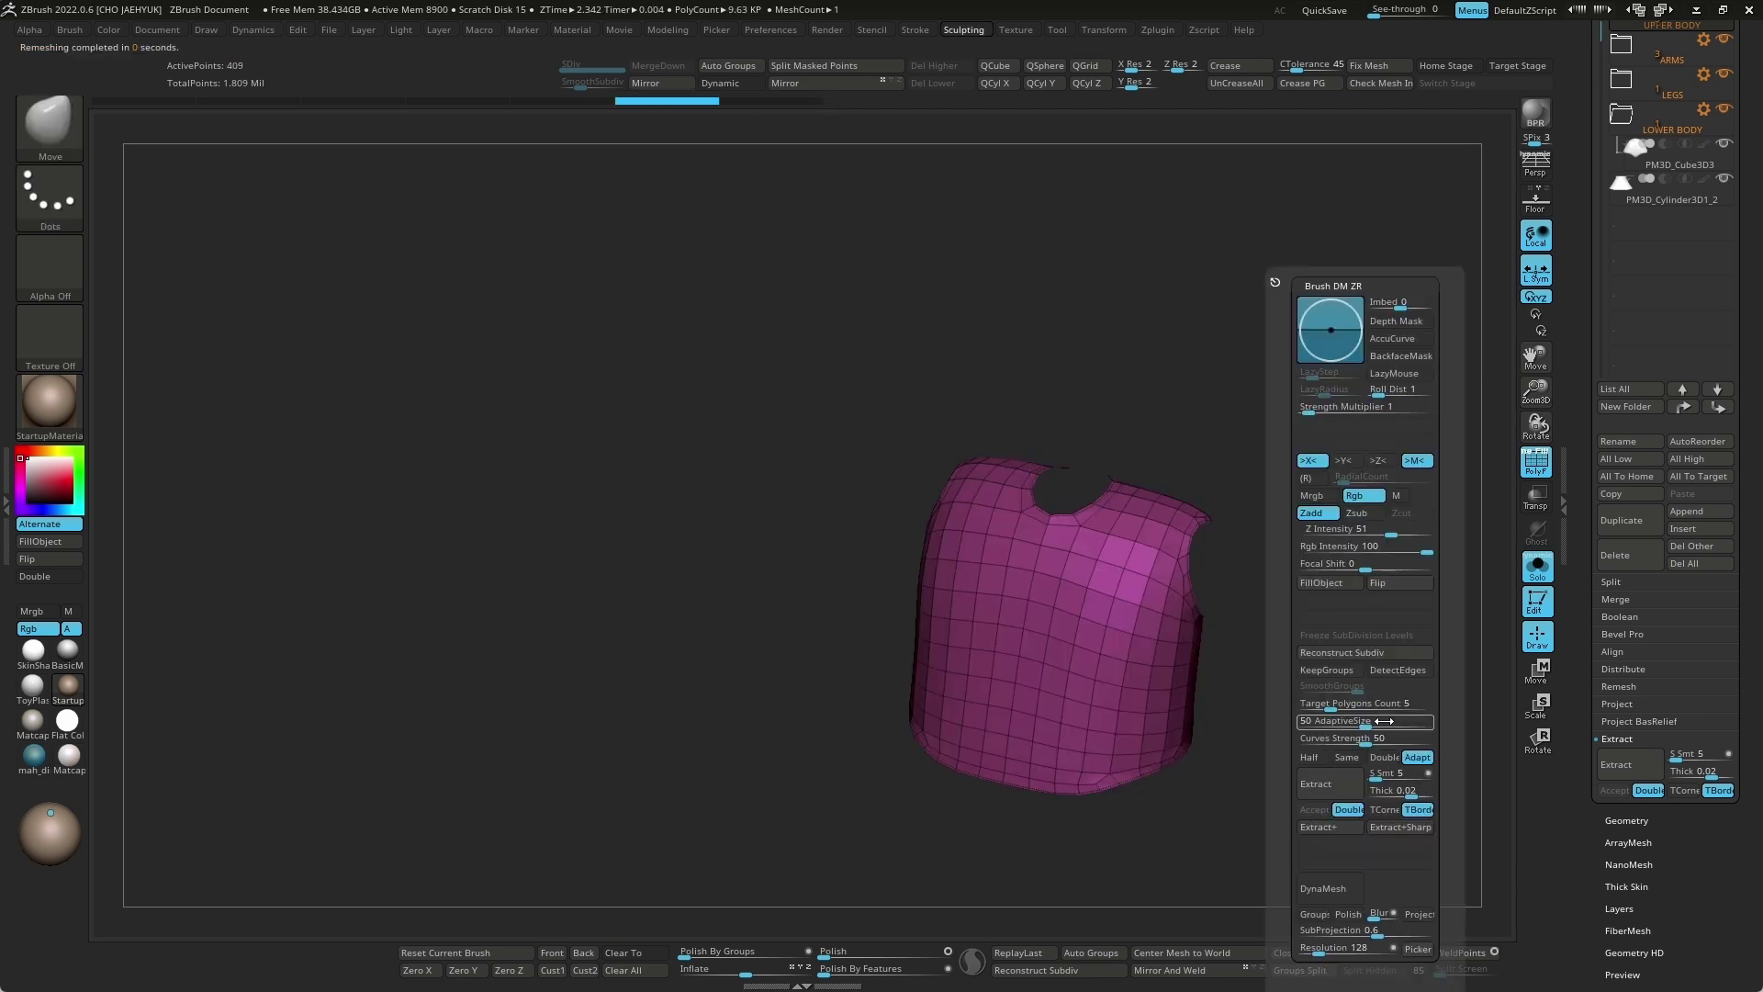
pyautogui.click(1347, 759)
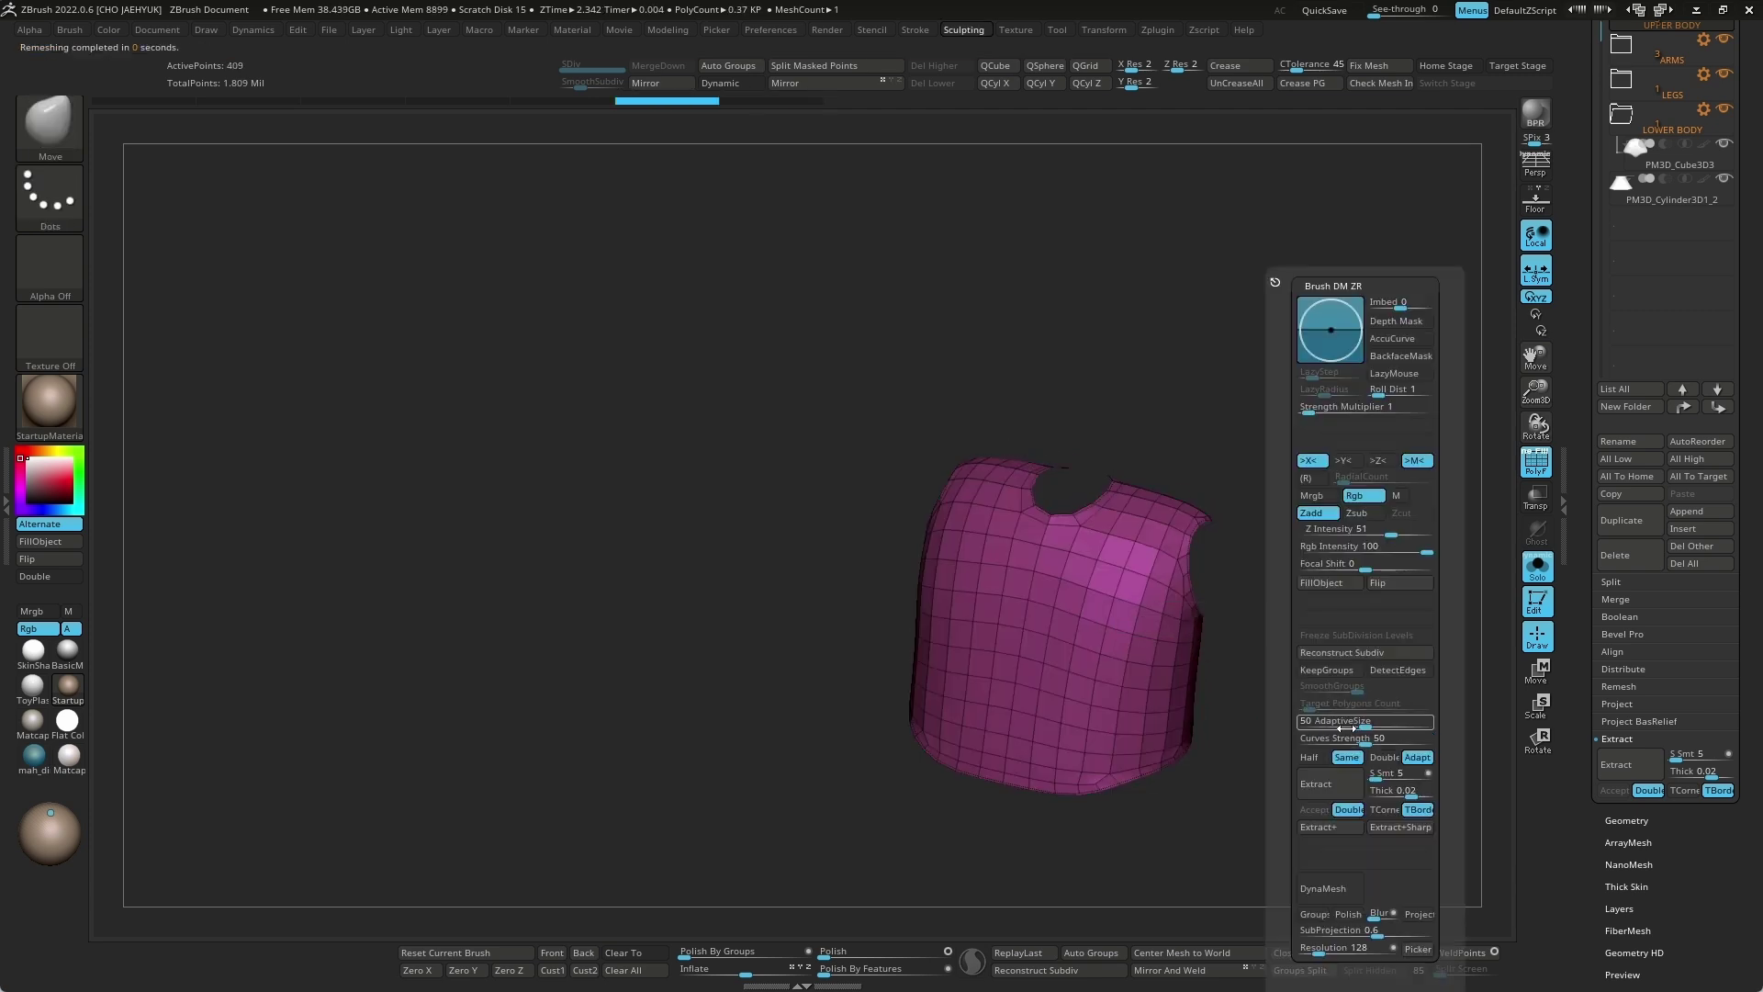
pyautogui.click(1329, 671)
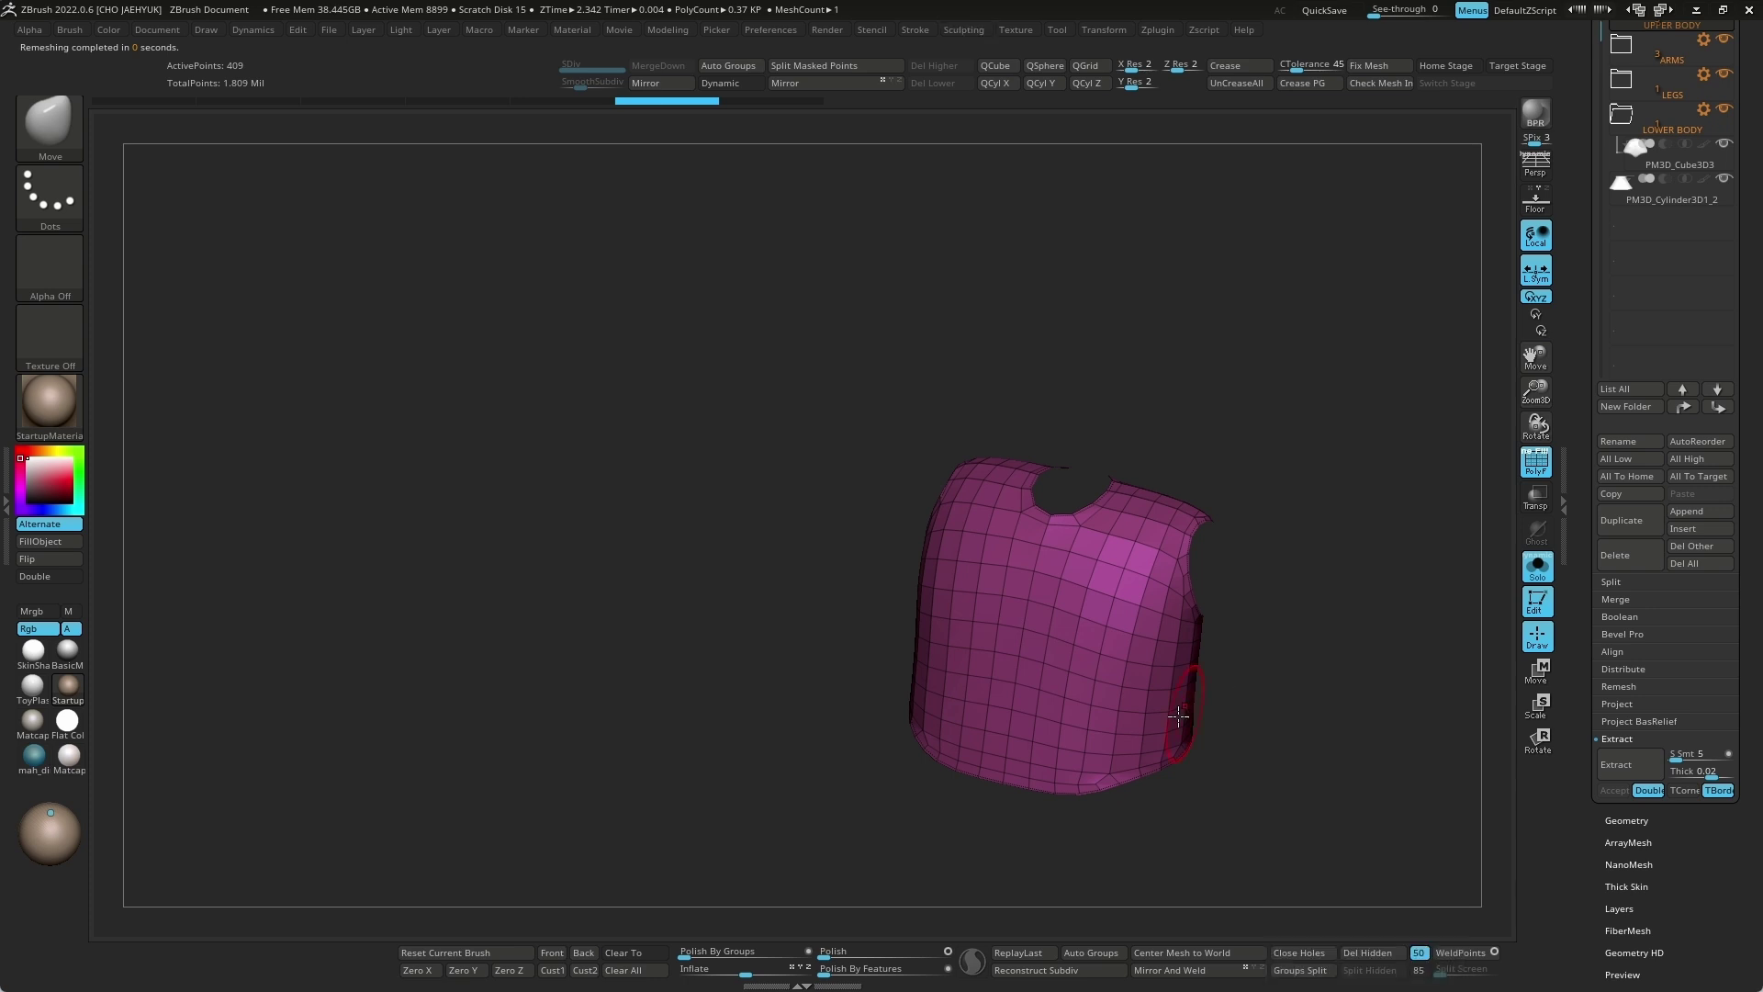
pyautogui.moveTo(1299, 653)
pyautogui.mouseDown()
pyautogui.moveTo(1070, 548)
pyautogui.moveTo(1176, 551)
pyautogui.moveTo(1311, 442)
pyautogui.moveTo(1101, 592)
pyautogui.mouseUp()
# Step: Inspect the vest's front and neck opening, then turn off Solo and PolyF to view the whole character
pyautogui.moveTo(1280, 634); pyautogui.dragTo(1338, 669)
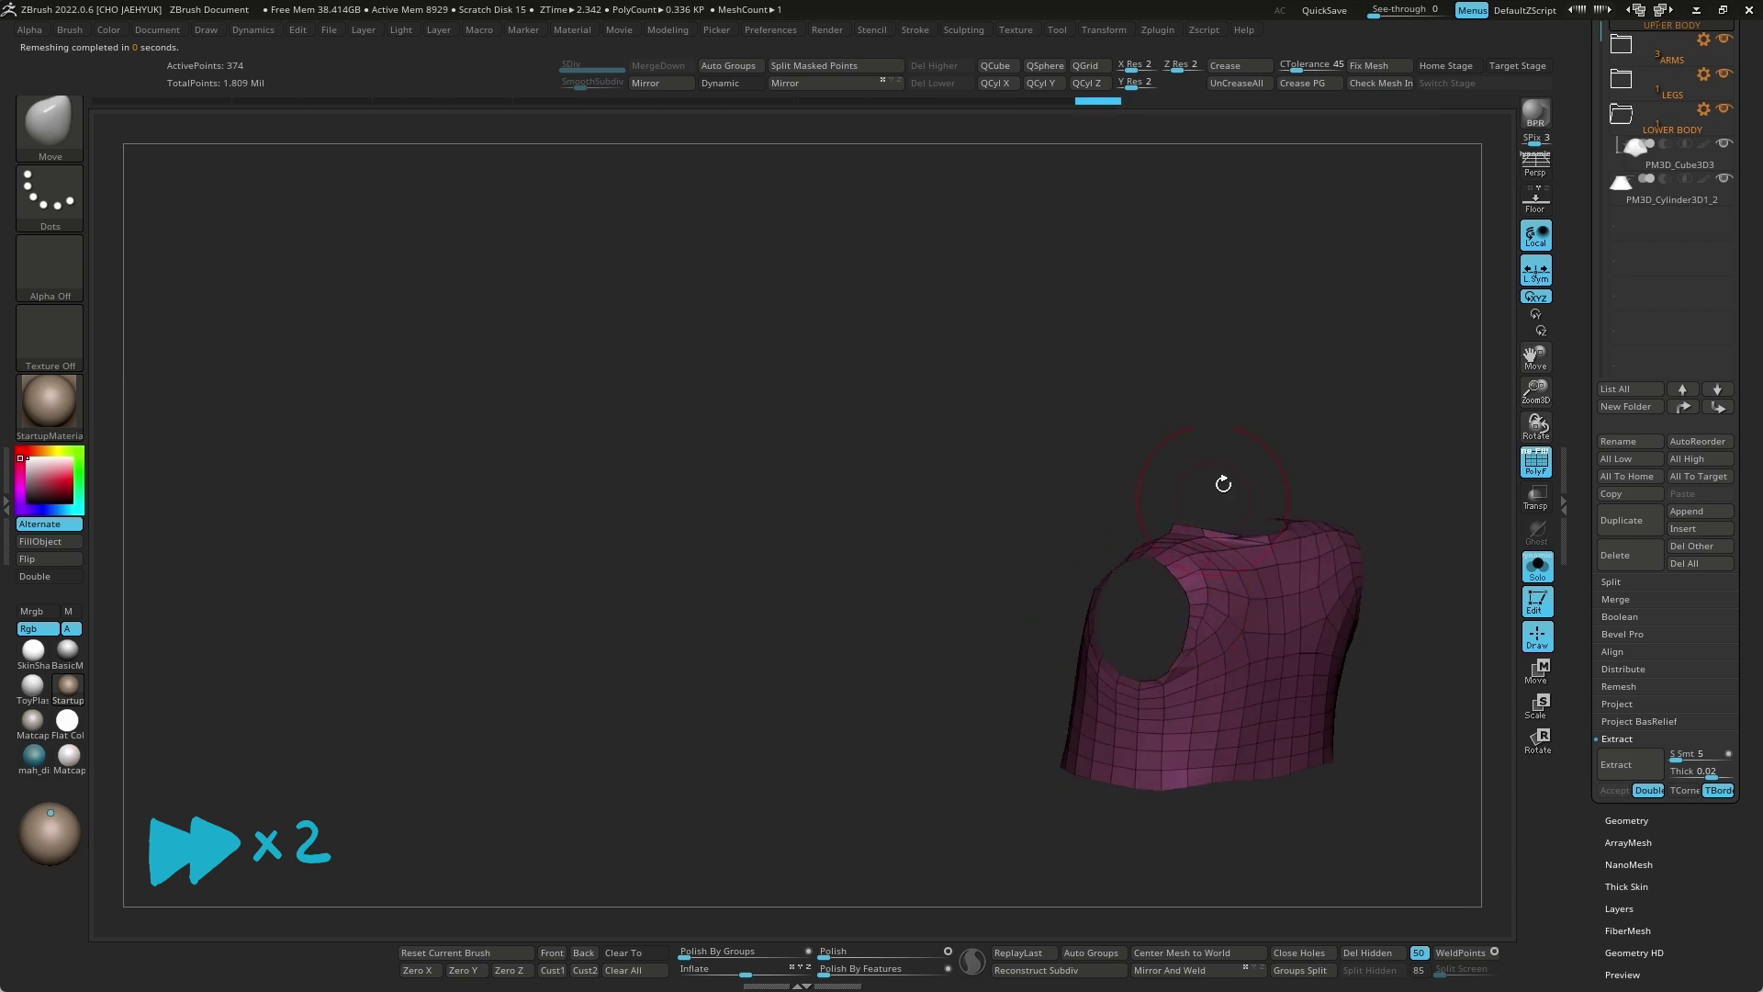
pyautogui.moveTo(1300, 658)
pyautogui.mouseDown()
pyautogui.moveTo(1300, 697)
pyautogui.moveTo(1267, 551)
pyautogui.moveTo(1338, 619)
pyautogui.mouseUp()
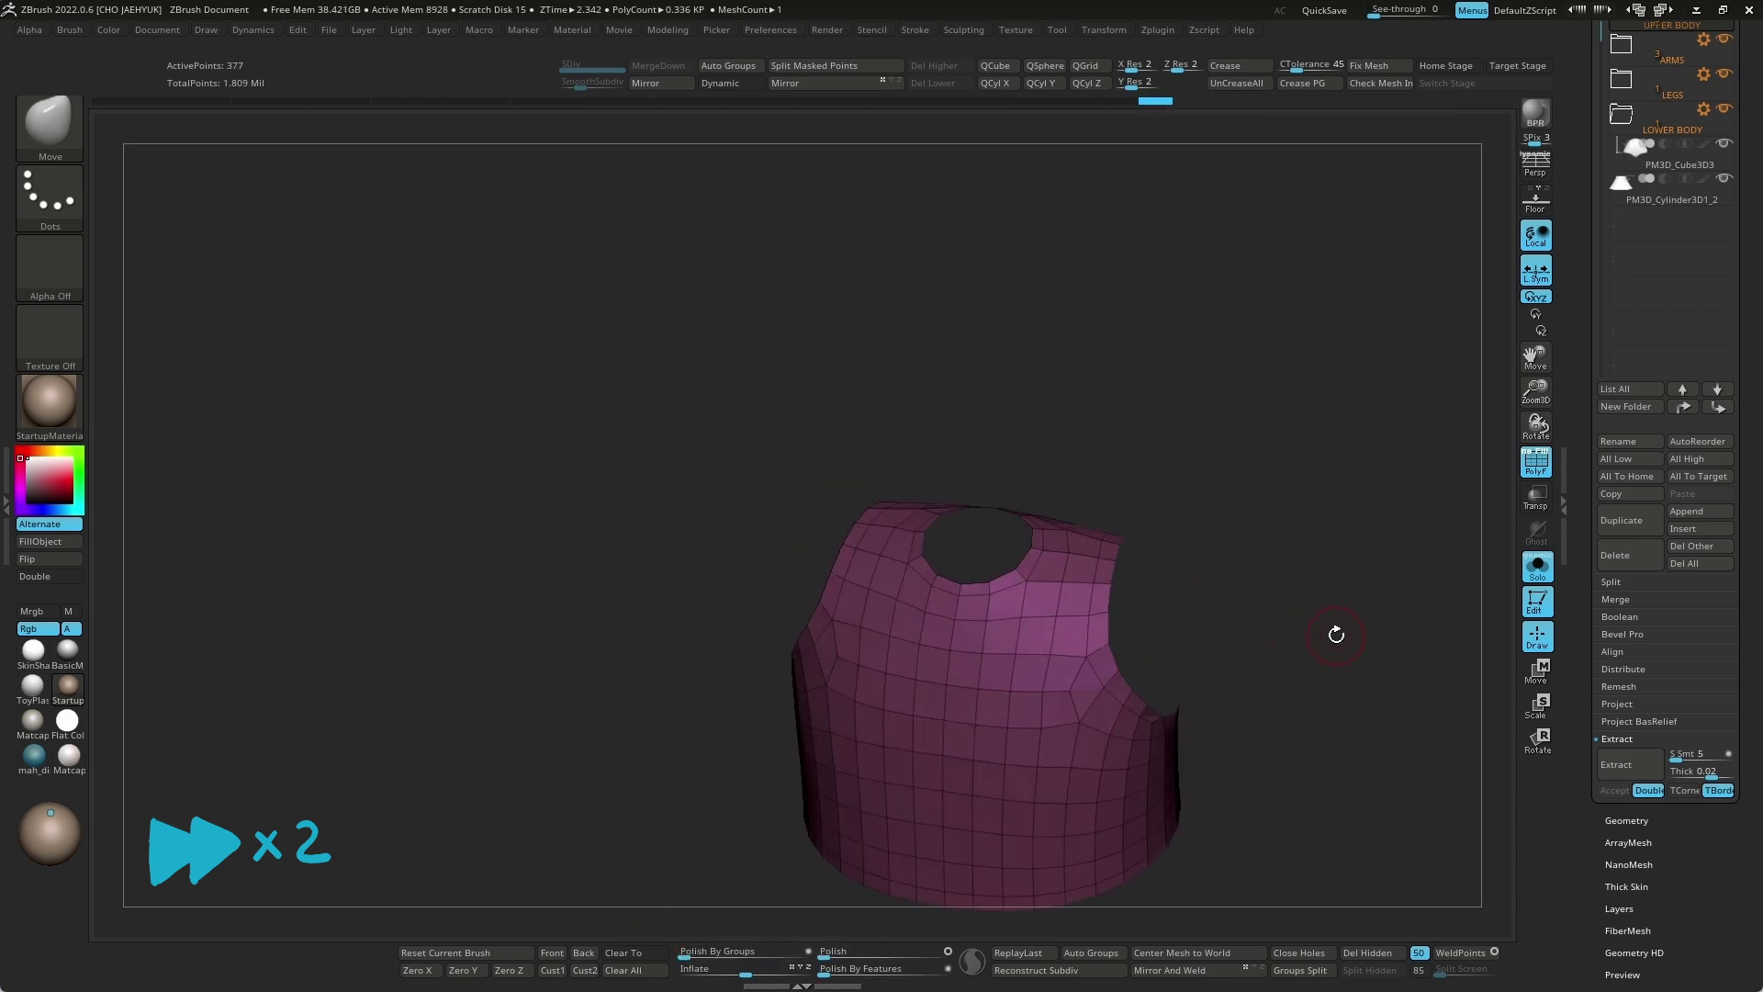
pyautogui.hotkey('ctrl', 'z')
pyautogui.hotkey('shift', 'f')
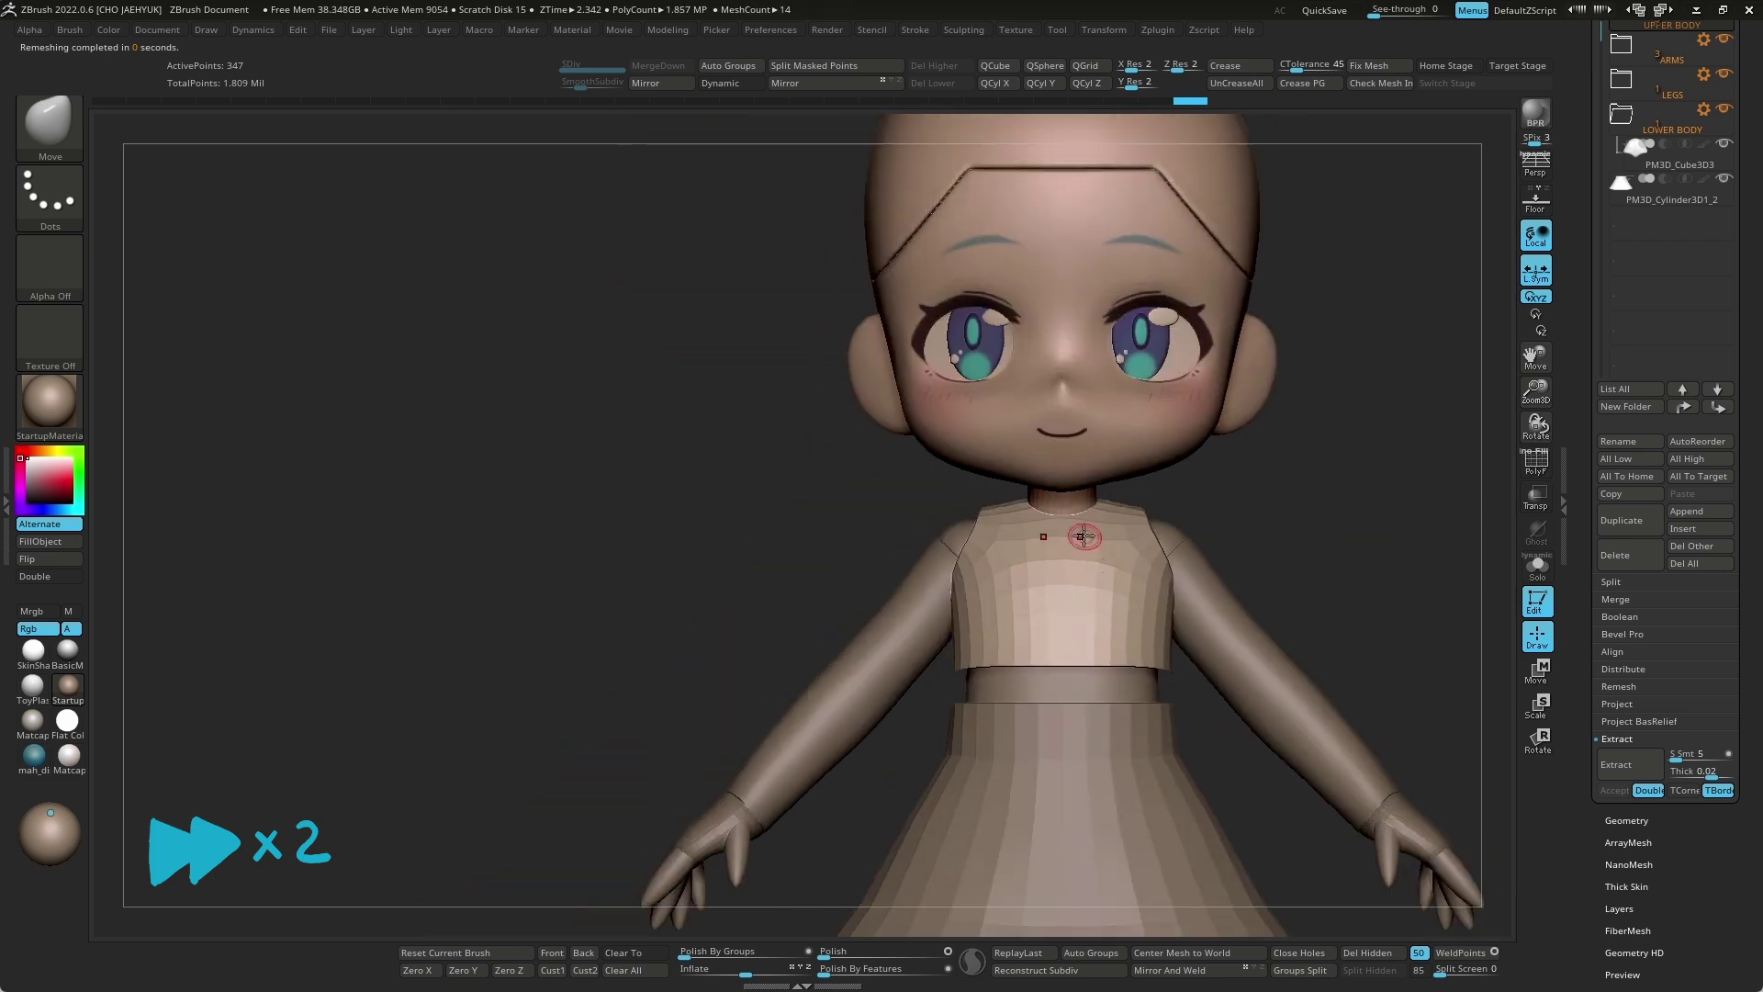
pyautogui.moveTo(1247, 607)
pyautogui.mouseDown()
pyautogui.moveTo(1267, 699)
pyautogui.moveTo(1385, 496)
pyautogui.moveTo(1310, 703)
pyautogui.moveTo(1233, 595)
pyautogui.mouseUp()
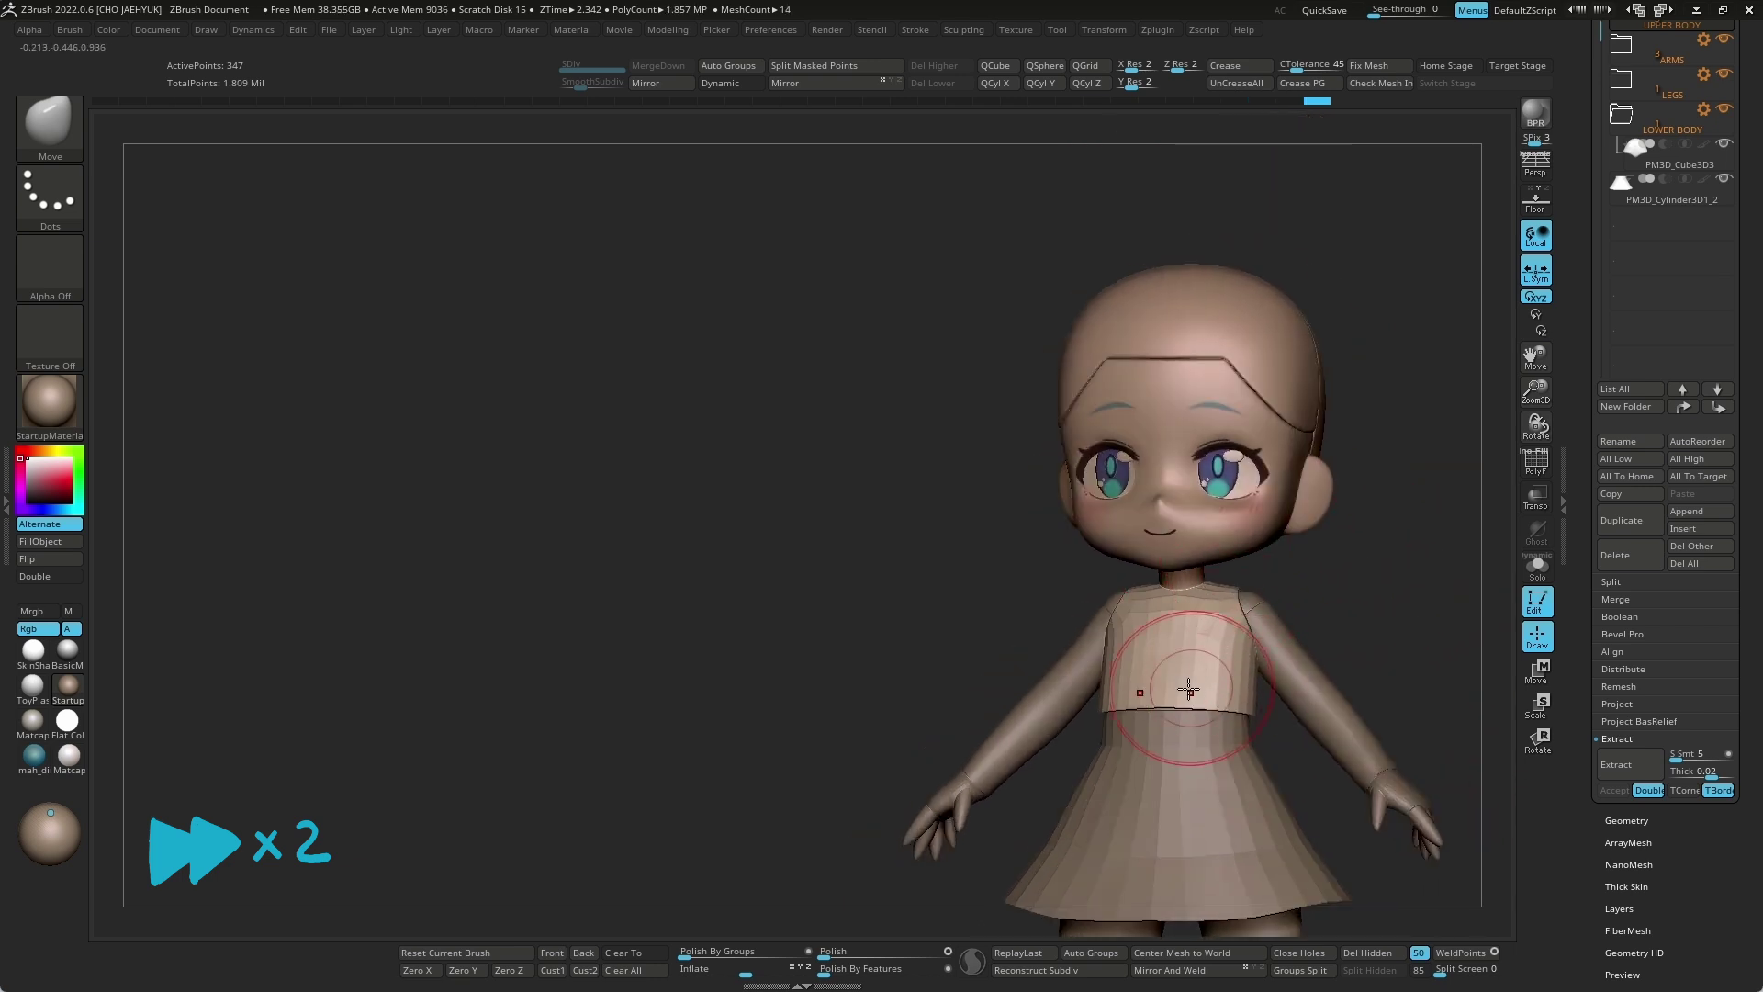
pyautogui.moveTo(1347, 527)
pyautogui.mouseDown()
pyautogui.moveTo(1117, 622)
pyautogui.moveTo(1204, 673)
pyautogui.moveTo(1275, 608)
pyautogui.mouseUp()
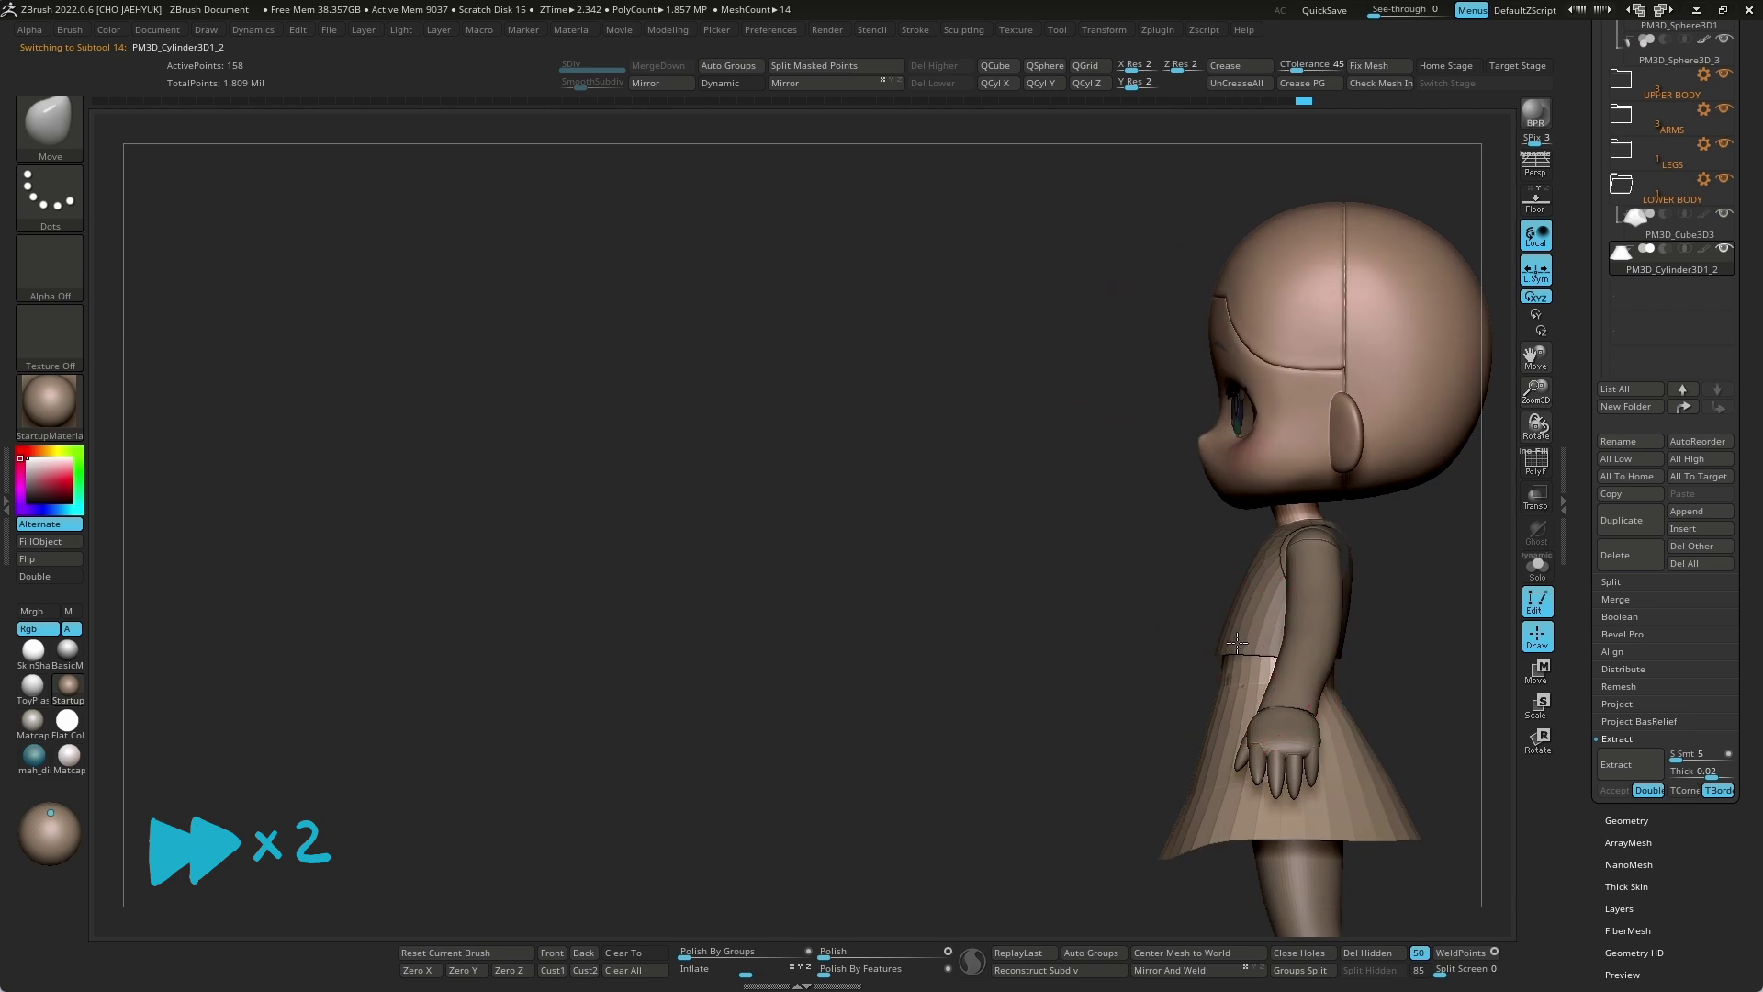
# Step: Turn on Transp and check the vest's fit from front, side and back
pyautogui.moveTo(1406, 603); pyautogui.dragTo(1181, 688)
pyautogui.press('f')
pyautogui.click(1535, 496)
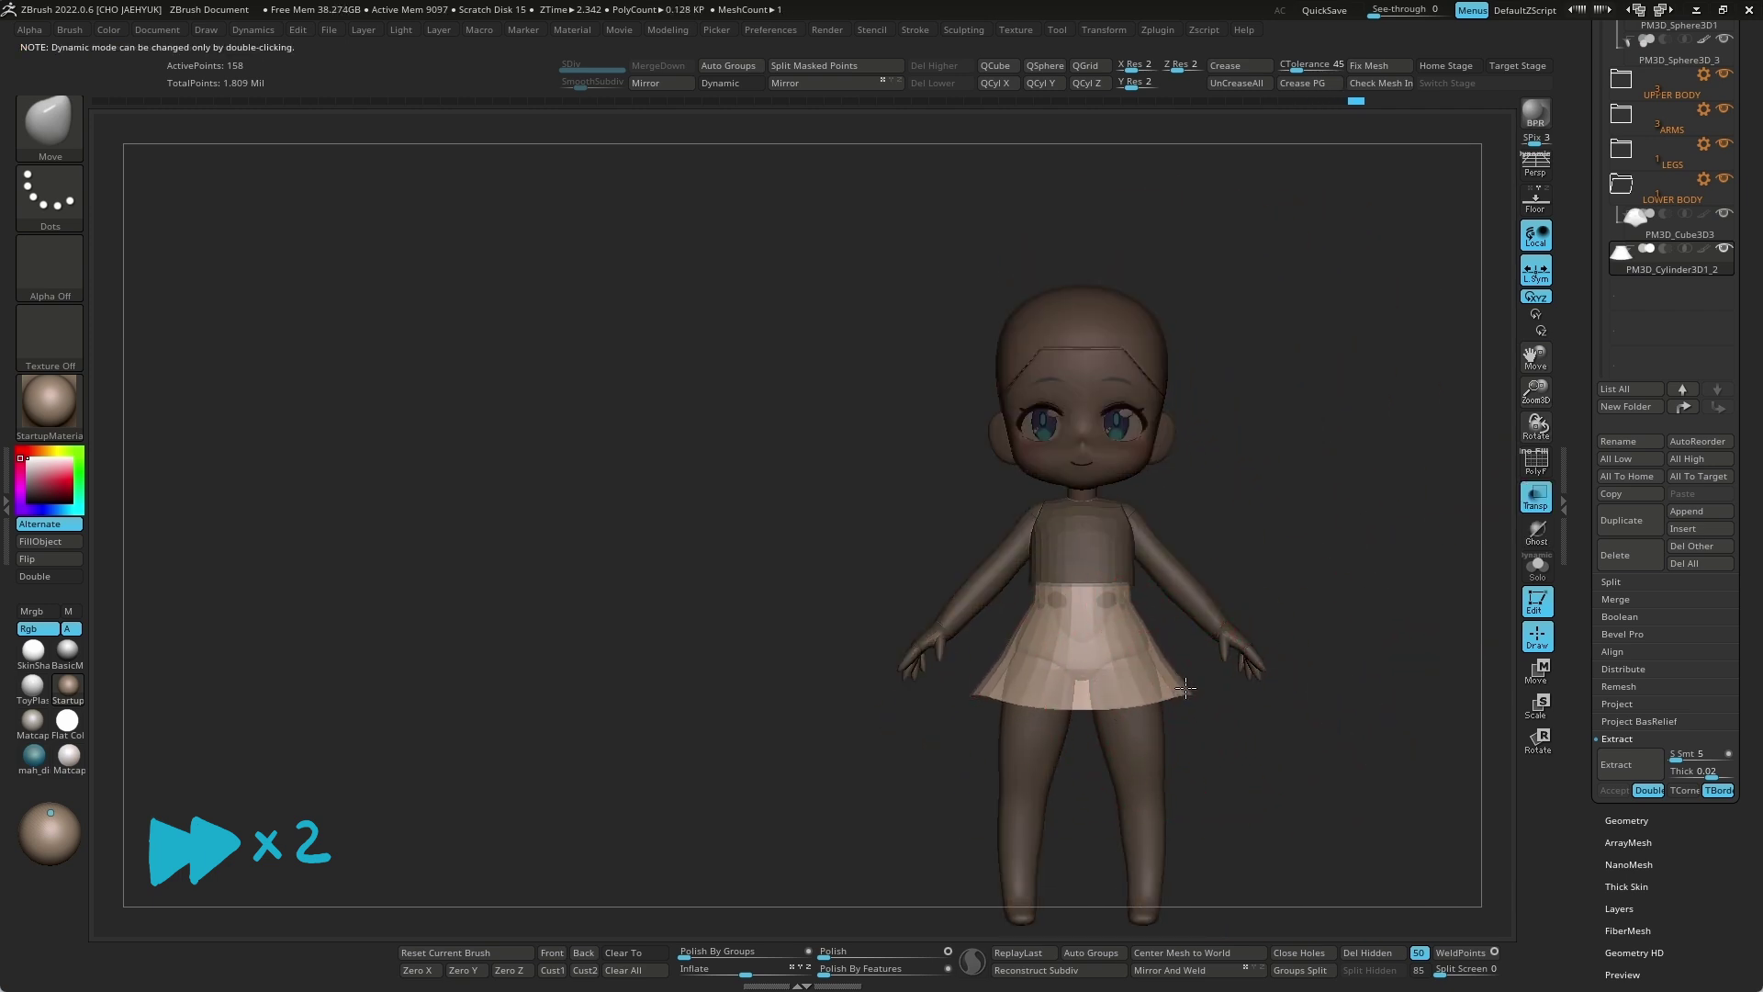
pyautogui.moveTo(1209, 693); pyautogui.dragTo(1171, 753)
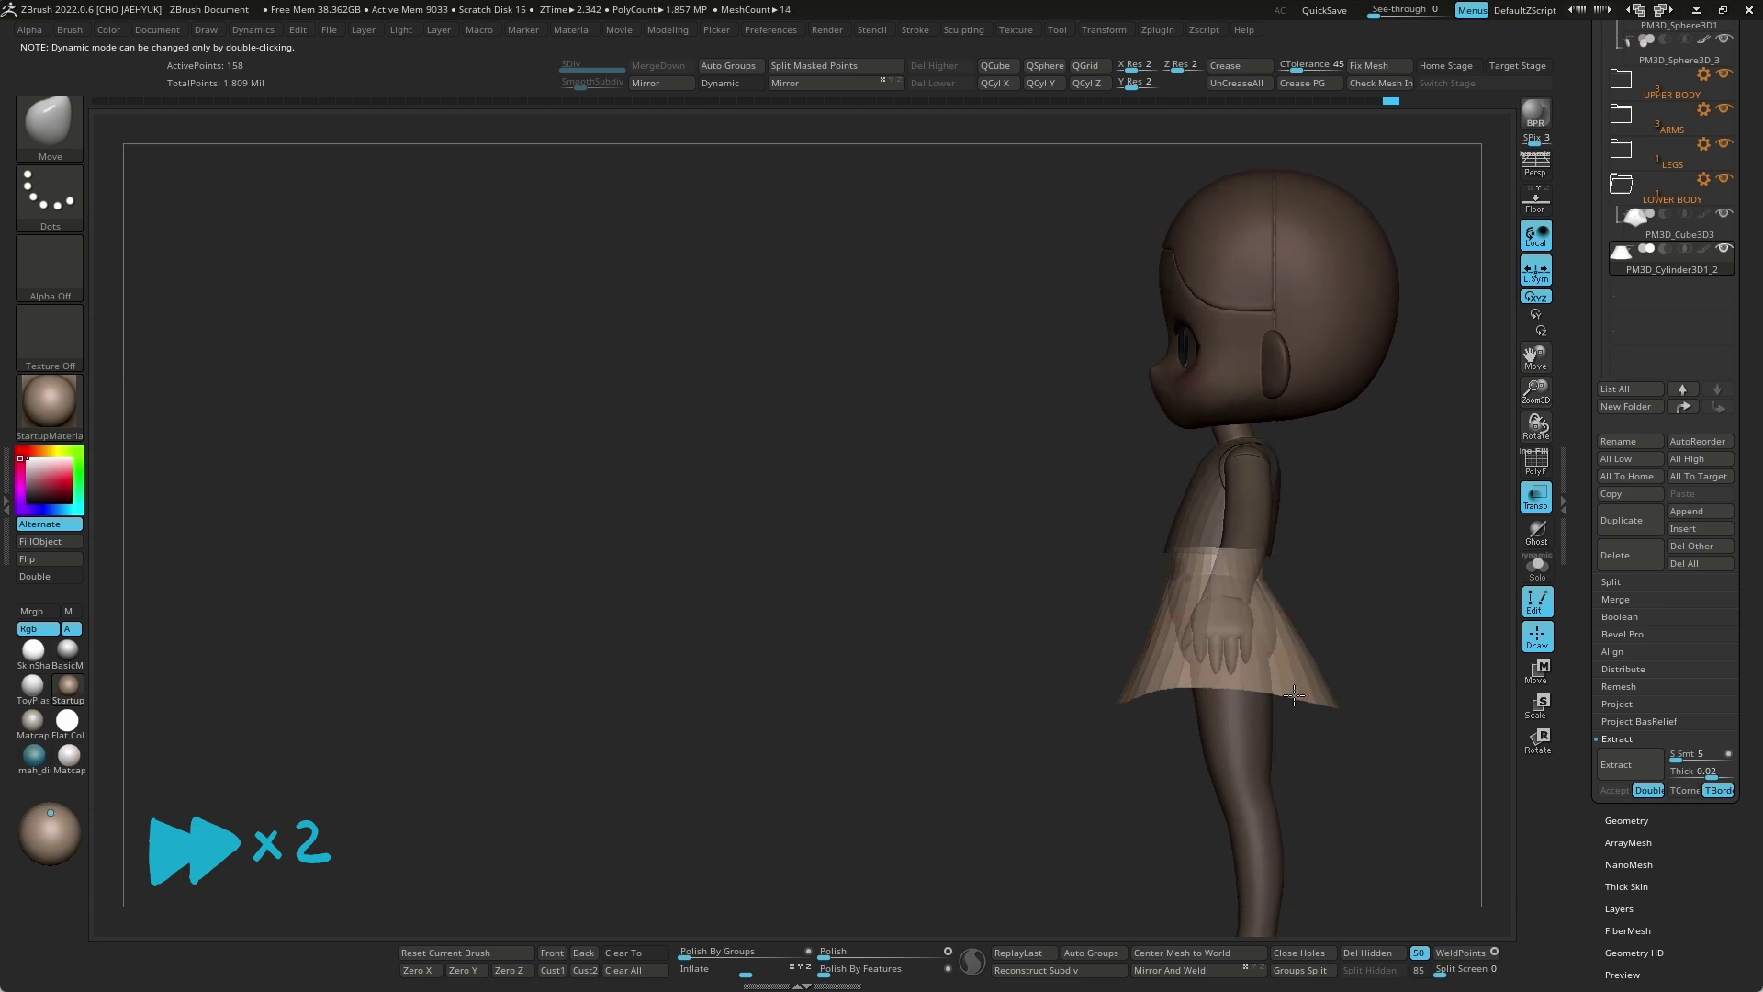
pyautogui.moveTo(1391, 668)
pyautogui.mouseDown()
pyautogui.moveTo(1338, 633)
pyautogui.moveTo(1397, 581)
pyautogui.mouseUp()
pyautogui.press('f')
pyautogui.keyDown('alt'); pyautogui.click(1052, 553); pyautogui.keyUp('alt')
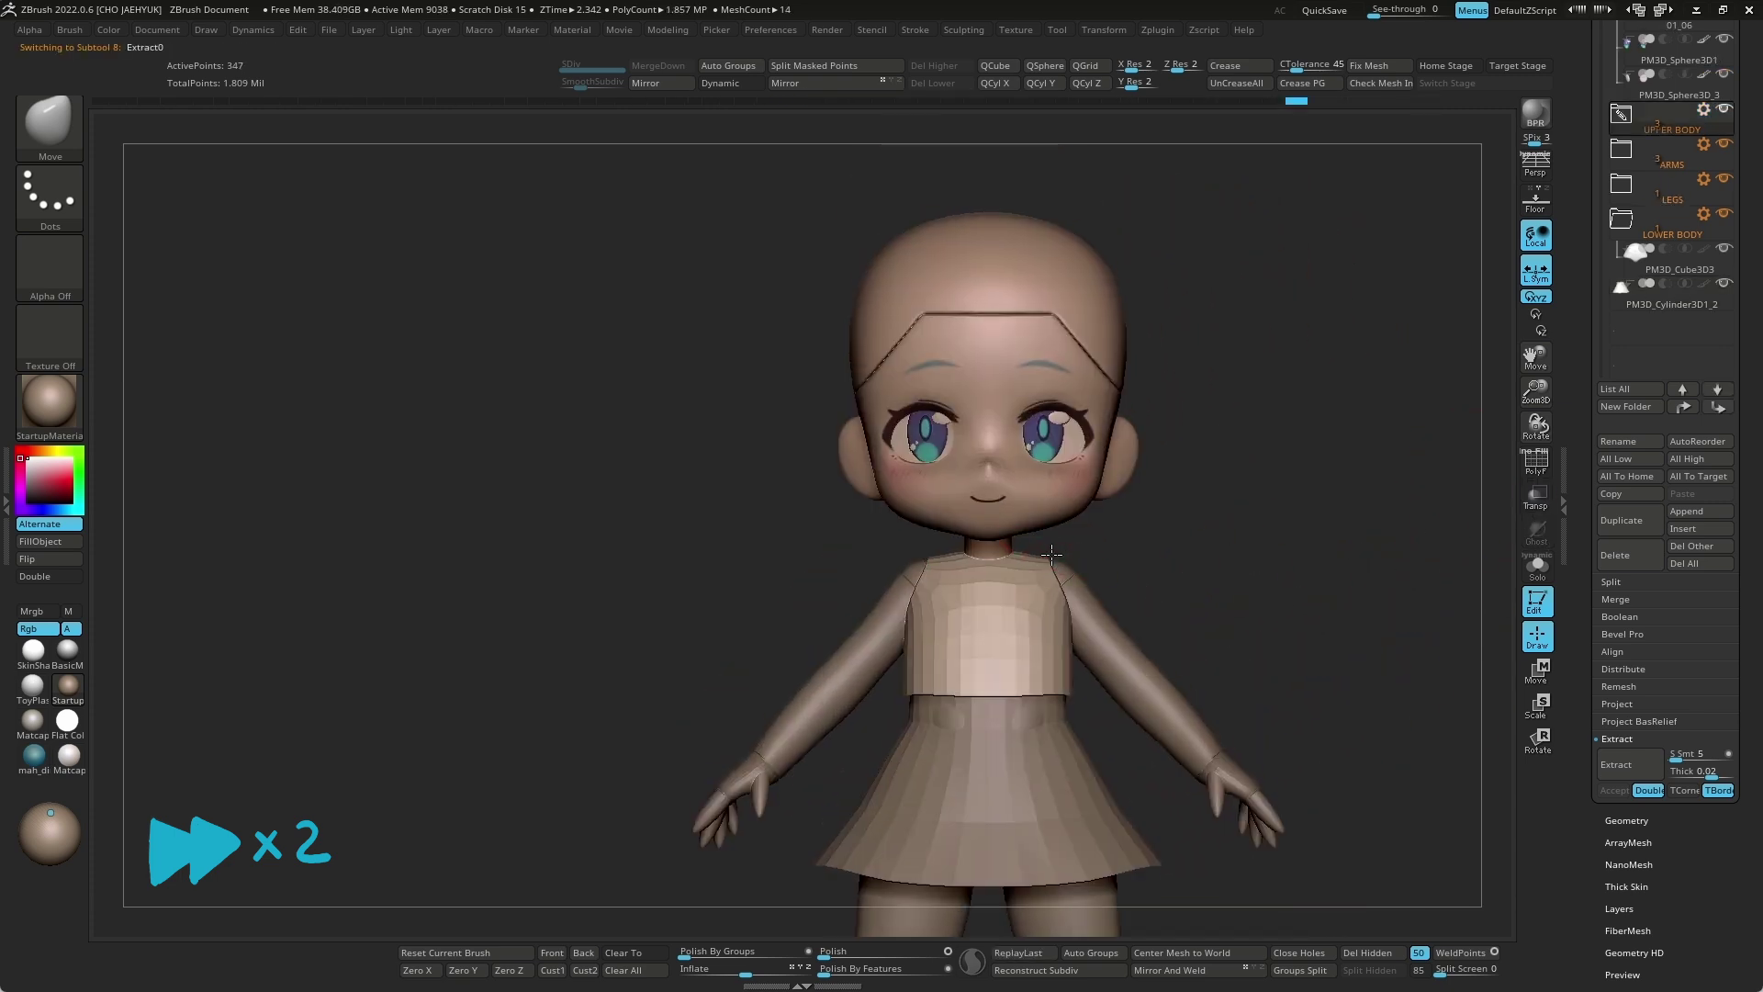
pyautogui.moveTo(1062, 555)
pyautogui.mouseDown()
pyautogui.moveTo(1217, 541)
pyautogui.moveTo(1198, 580)
pyautogui.mouseUp()
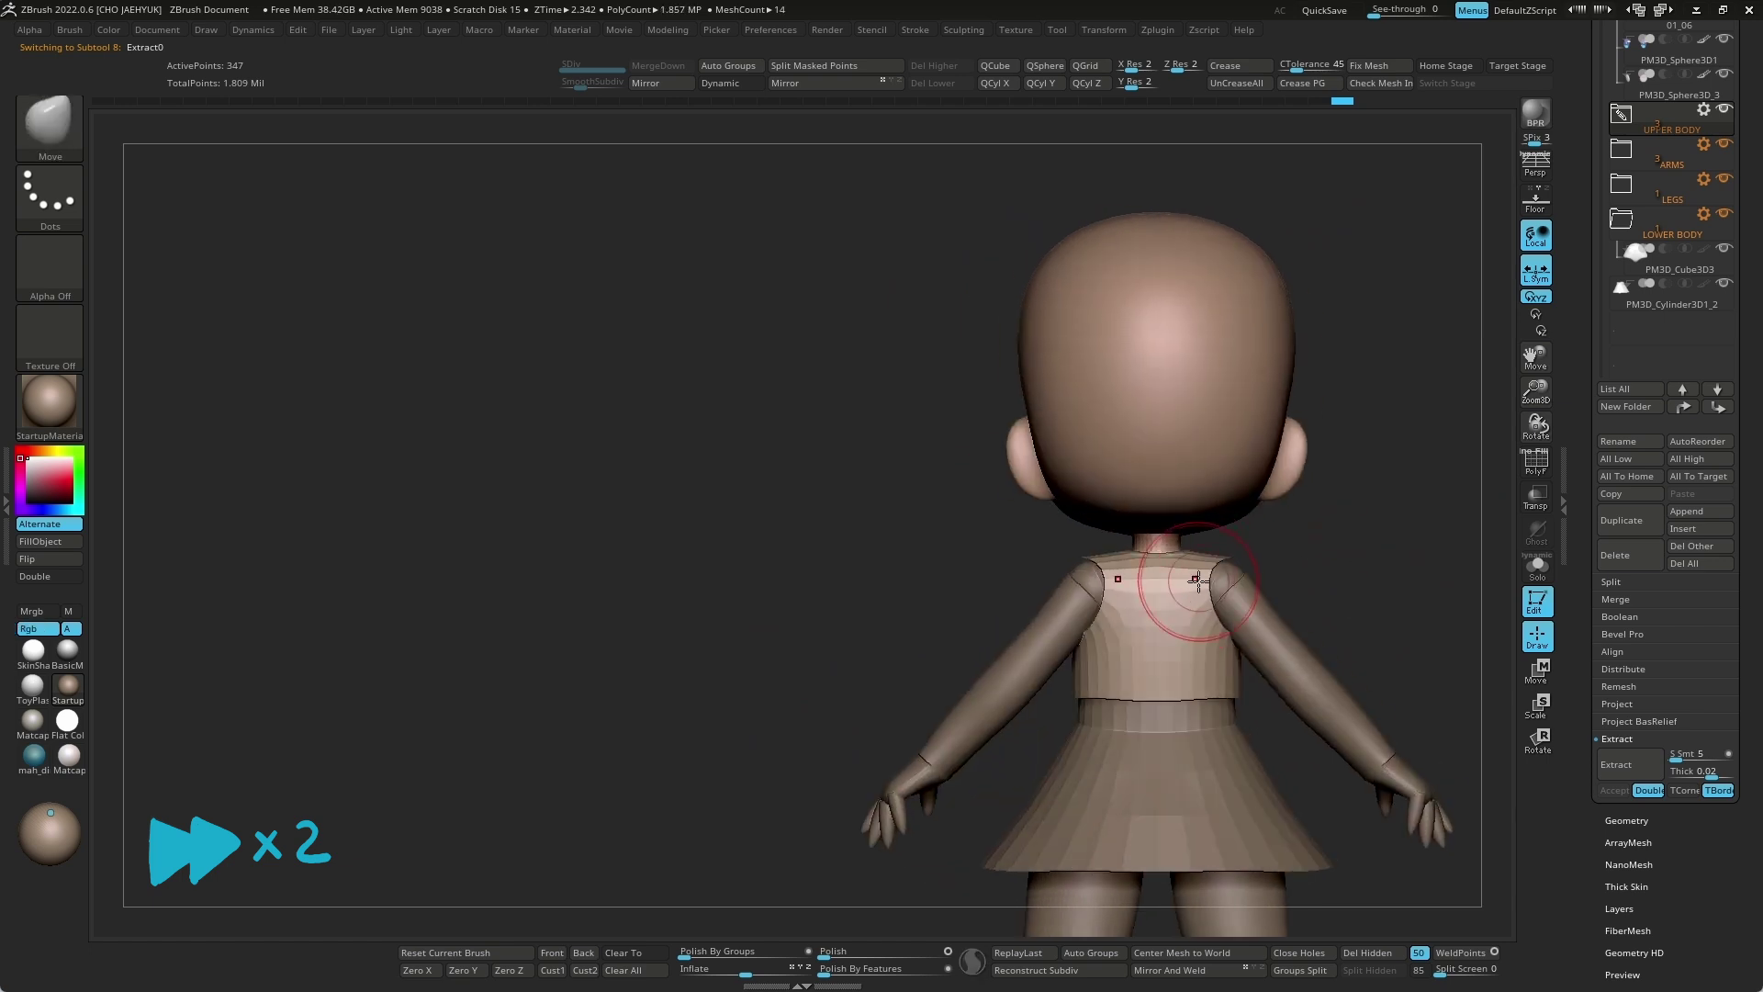
pyautogui.press('s')
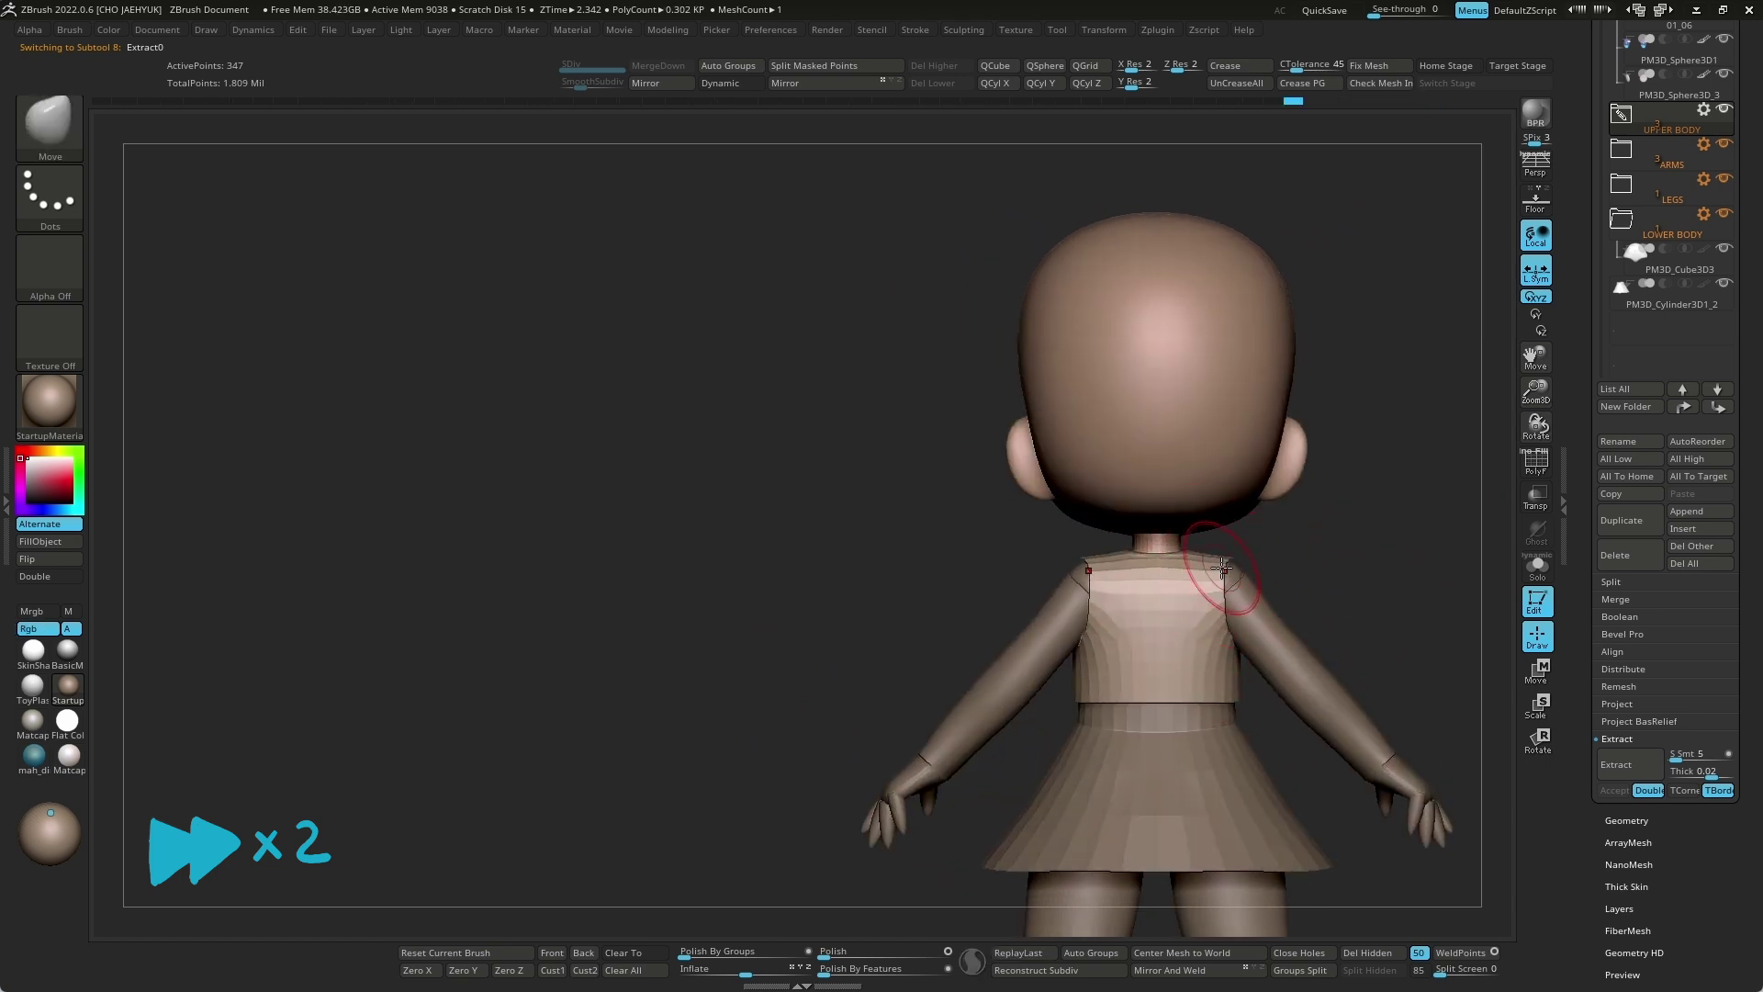
pyautogui.moveTo(1298, 583); pyautogui.dragTo(1404, 600)
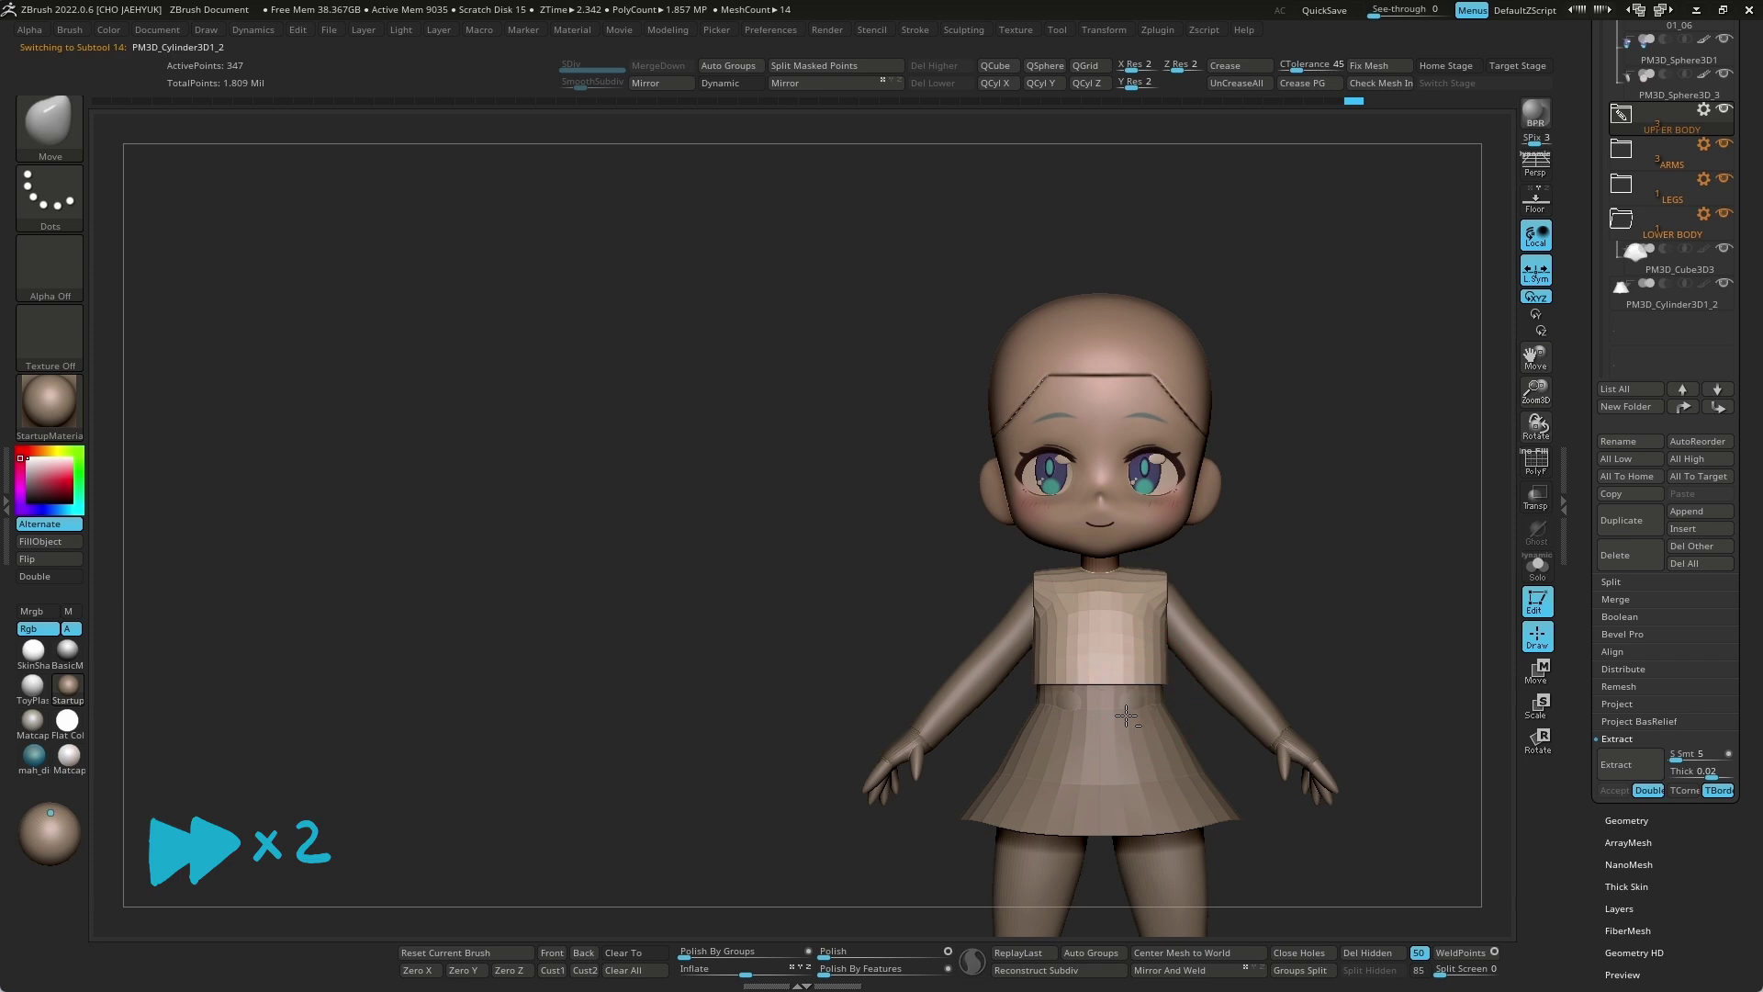
# Step: Make the arms the active subtool and show the Insert mesh choices
pyautogui.keyDown('alt'); pyautogui.click(1134, 712); pyautogui.keyUp('alt')
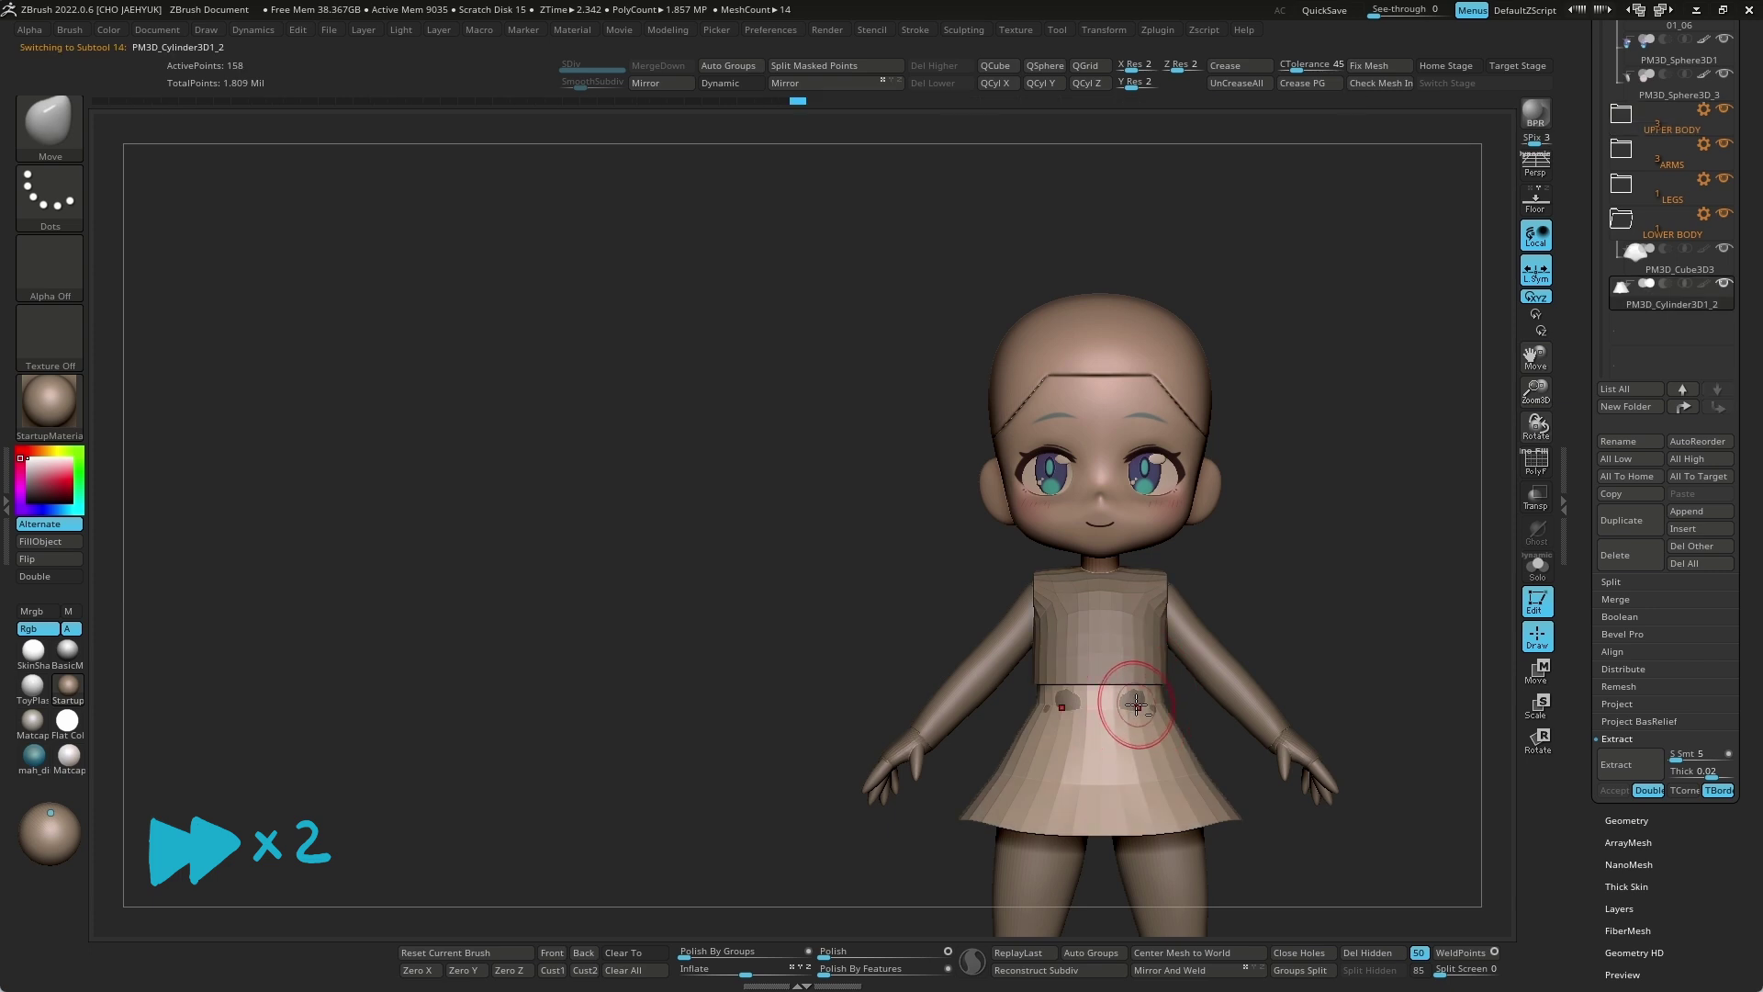
pyautogui.moveTo(1318, 618)
pyautogui.keyDown('alt'); pyautogui.mouseDown()
pyautogui.moveTo(1328, 630)
pyautogui.moveTo(1319, 618)
pyautogui.mouseUp(); pyautogui.keyUp('alt')
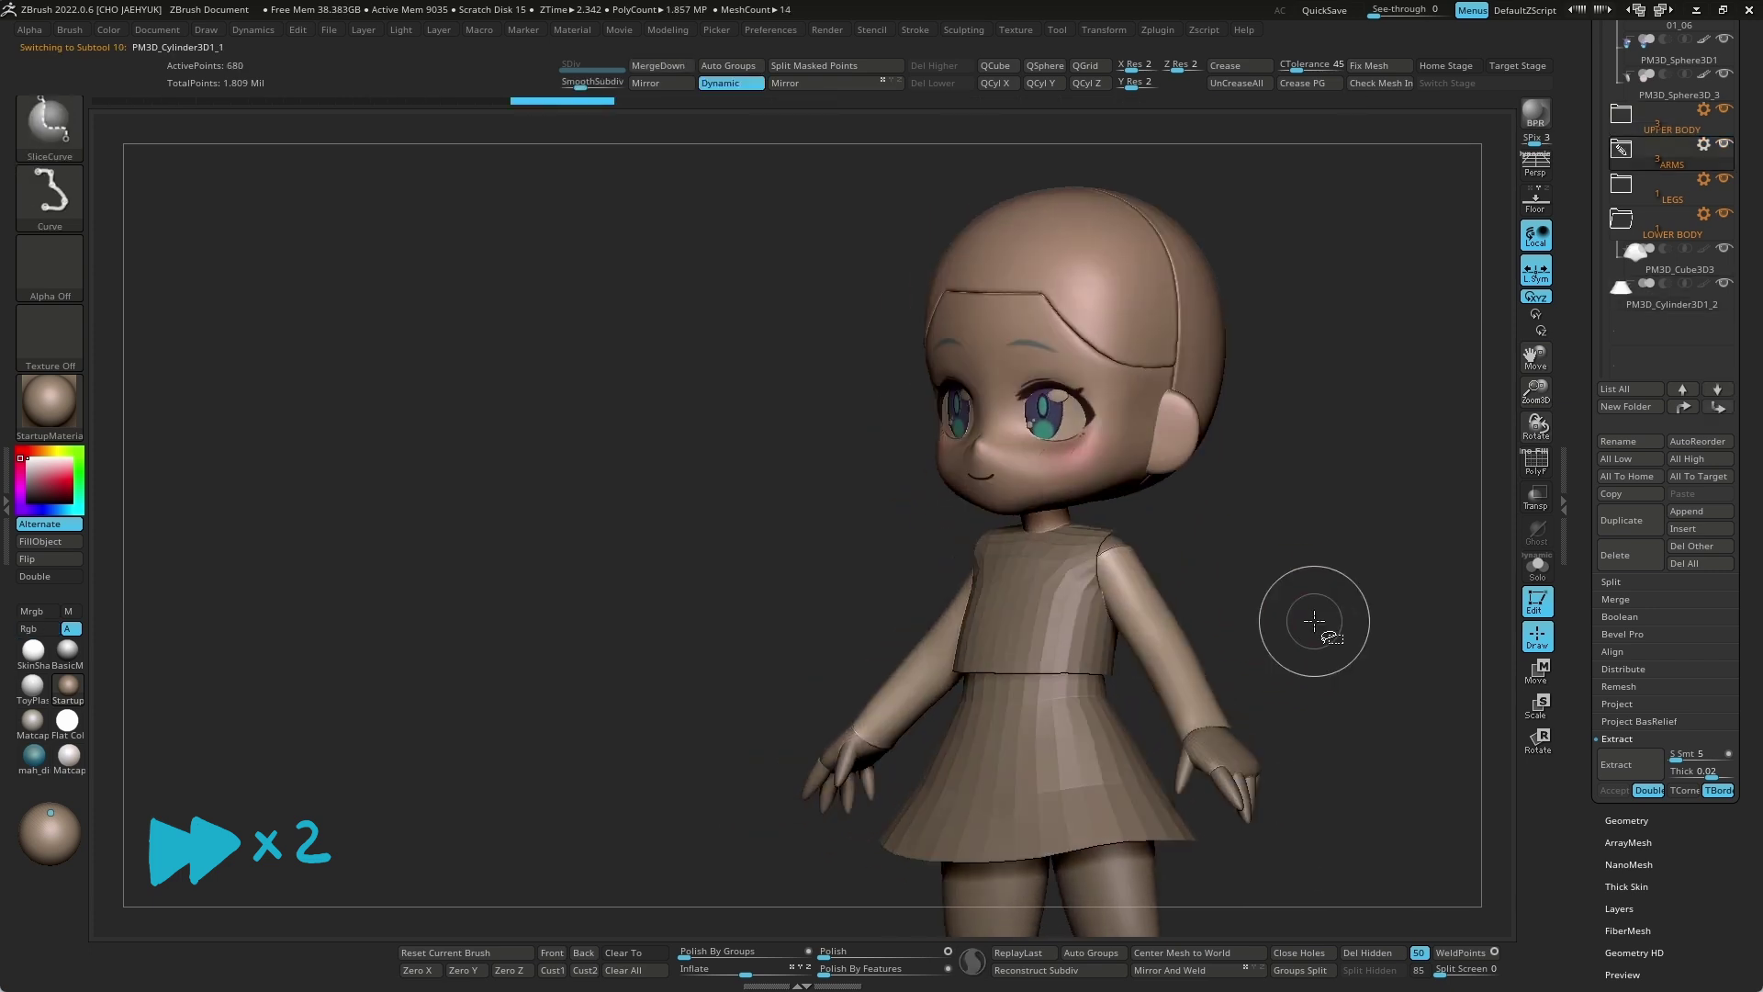
pyautogui.keyDown('alt'); pyautogui.click(1038, 771); pyautogui.keyUp('alt')
pyautogui.moveTo(1602, 81); pyautogui.dragTo(1585, 324)
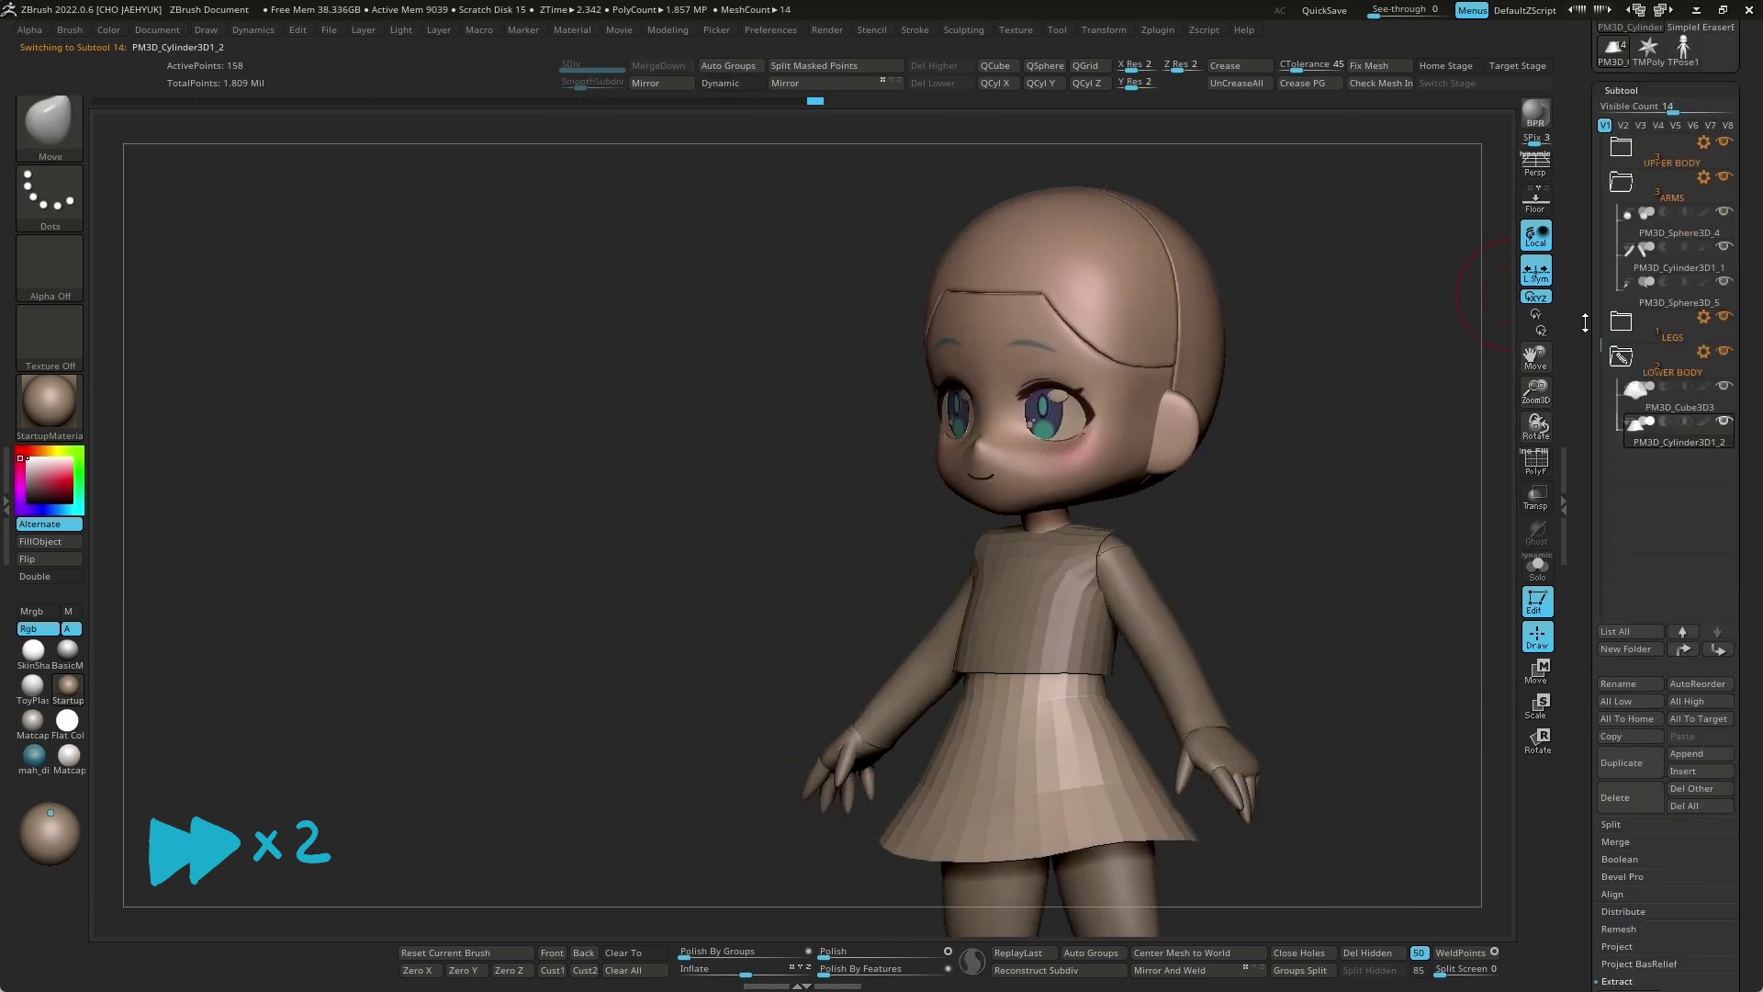
pyautogui.keyDown('shift'); pyautogui.moveTo(1296, 596); pyautogui.dragTo(1353, 594); pyautogui.keyUp('shift')
pyautogui.keyDown('alt'); pyautogui.click(1180, 625); pyautogui.keyUp('alt')
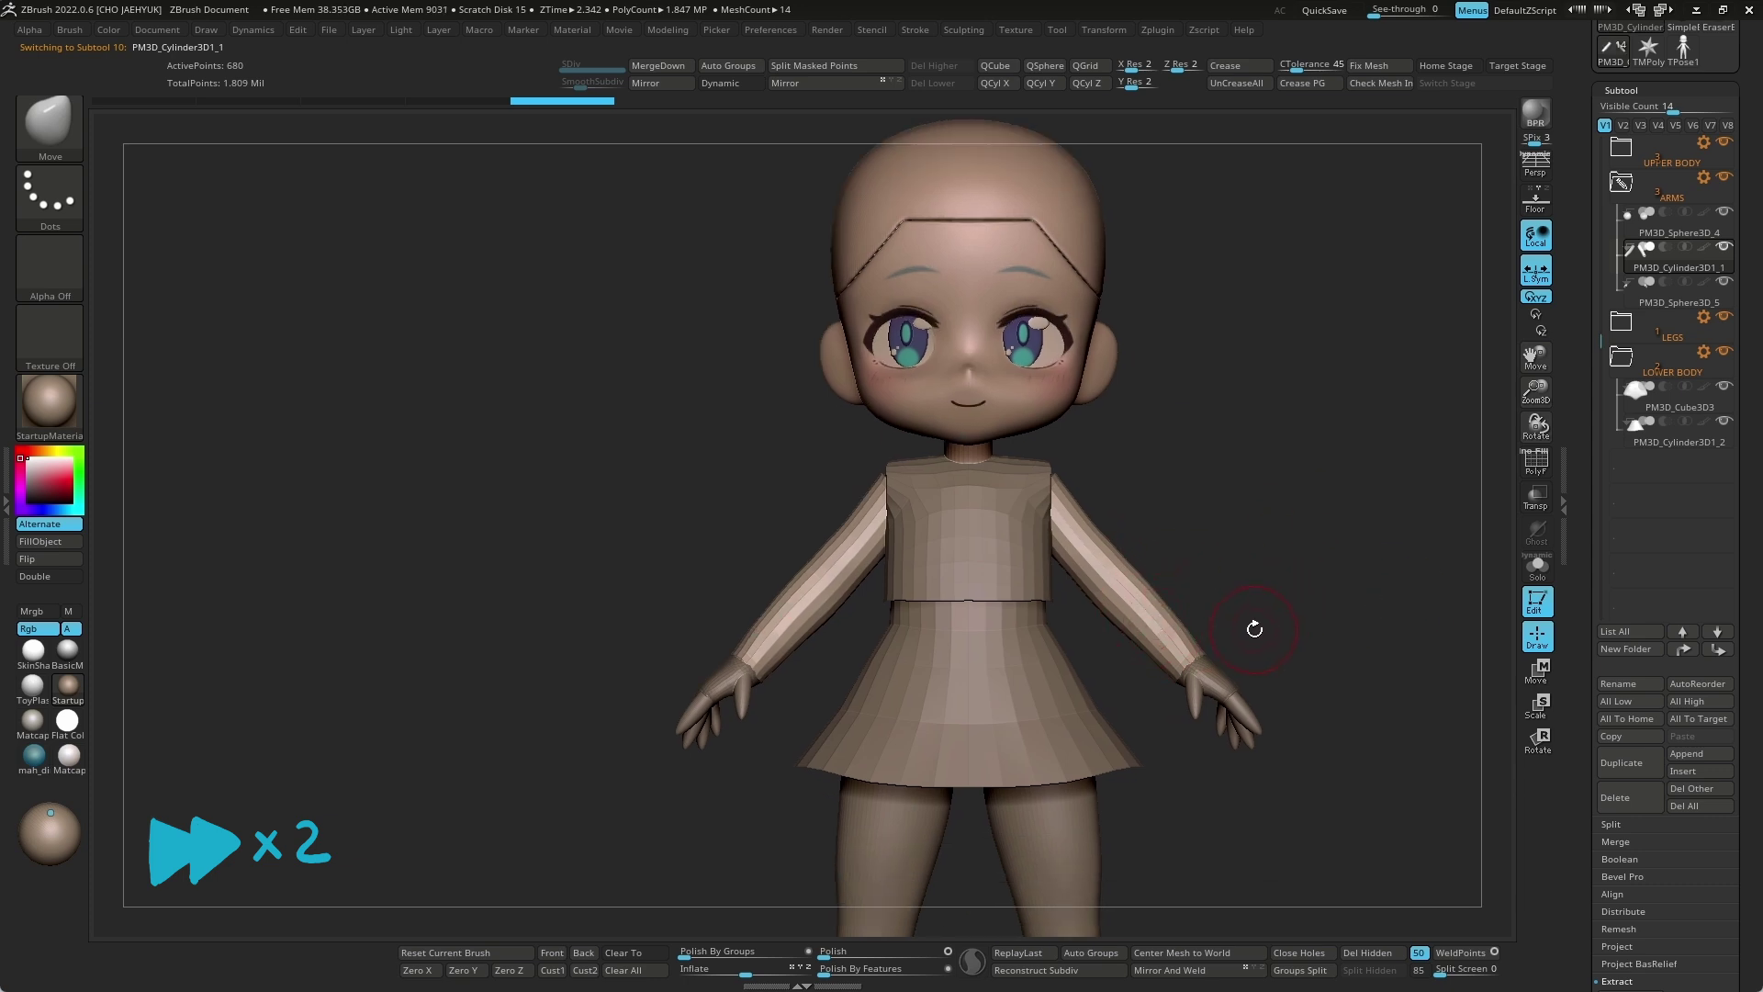
pyautogui.click(1699, 771)
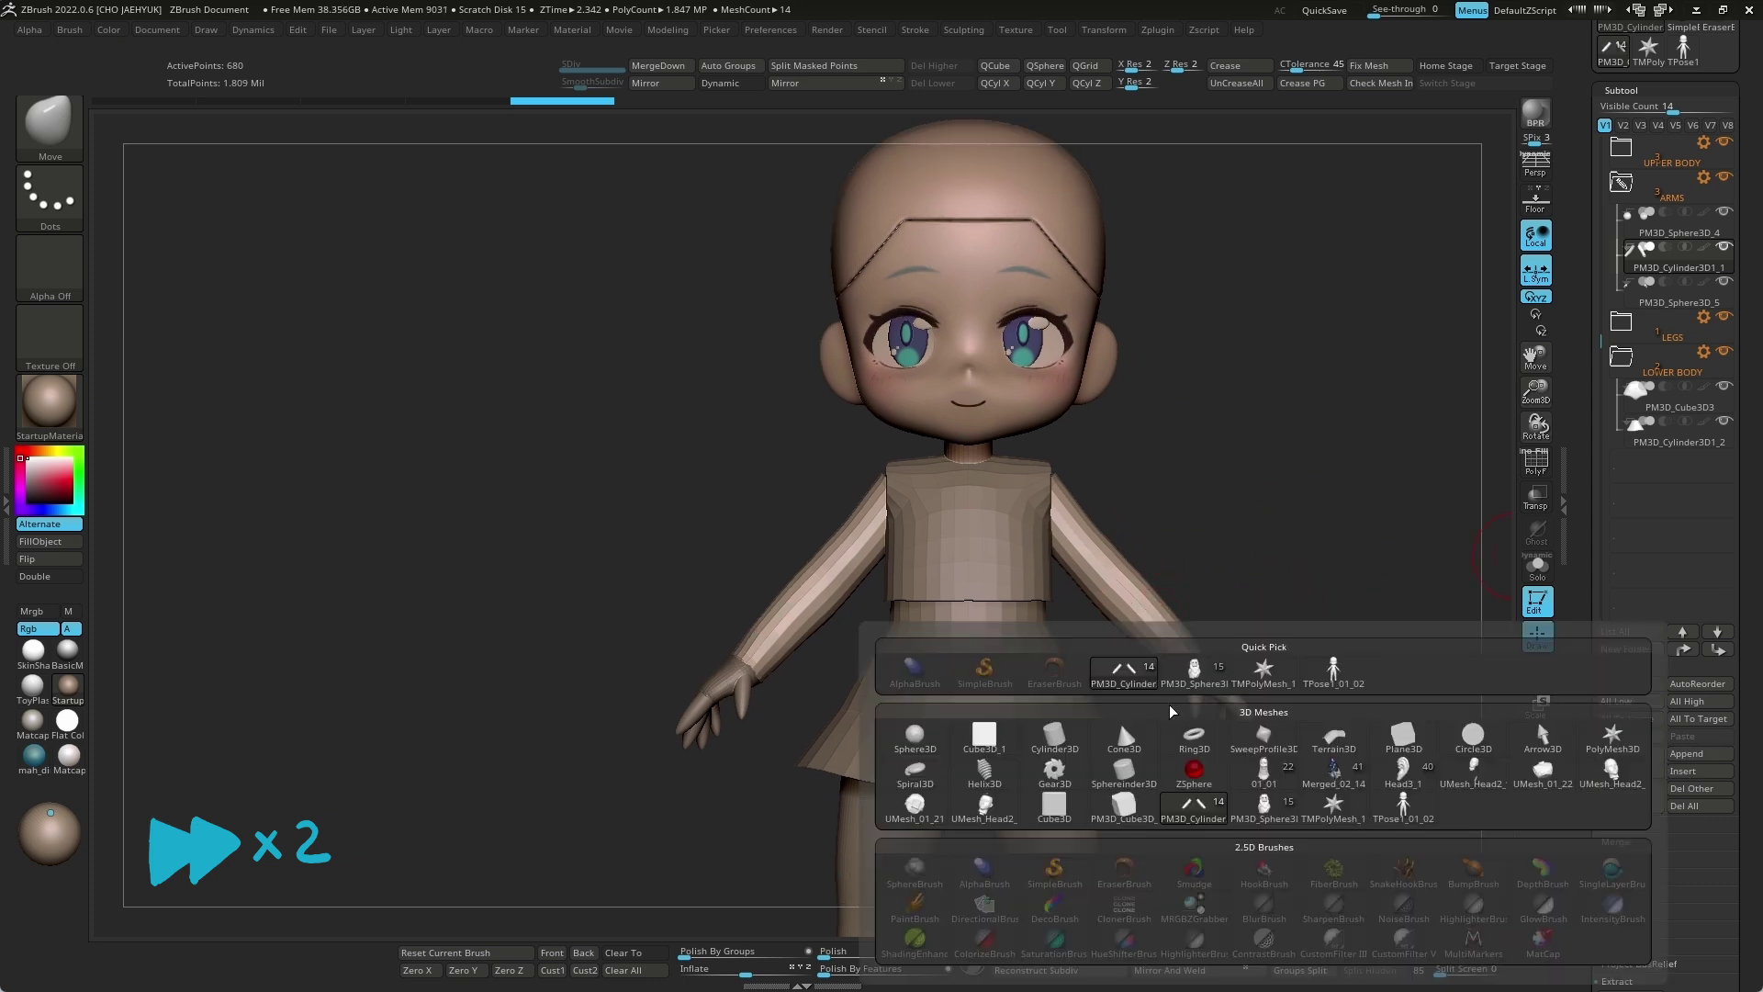
# Step: Insert a Cylinder3D and move, rotate and scale it around the right forearm
pyautogui.click(927, 679)
pyautogui.press('w')
pyautogui.moveTo(924, 691); pyautogui.dragTo(1208, 639)
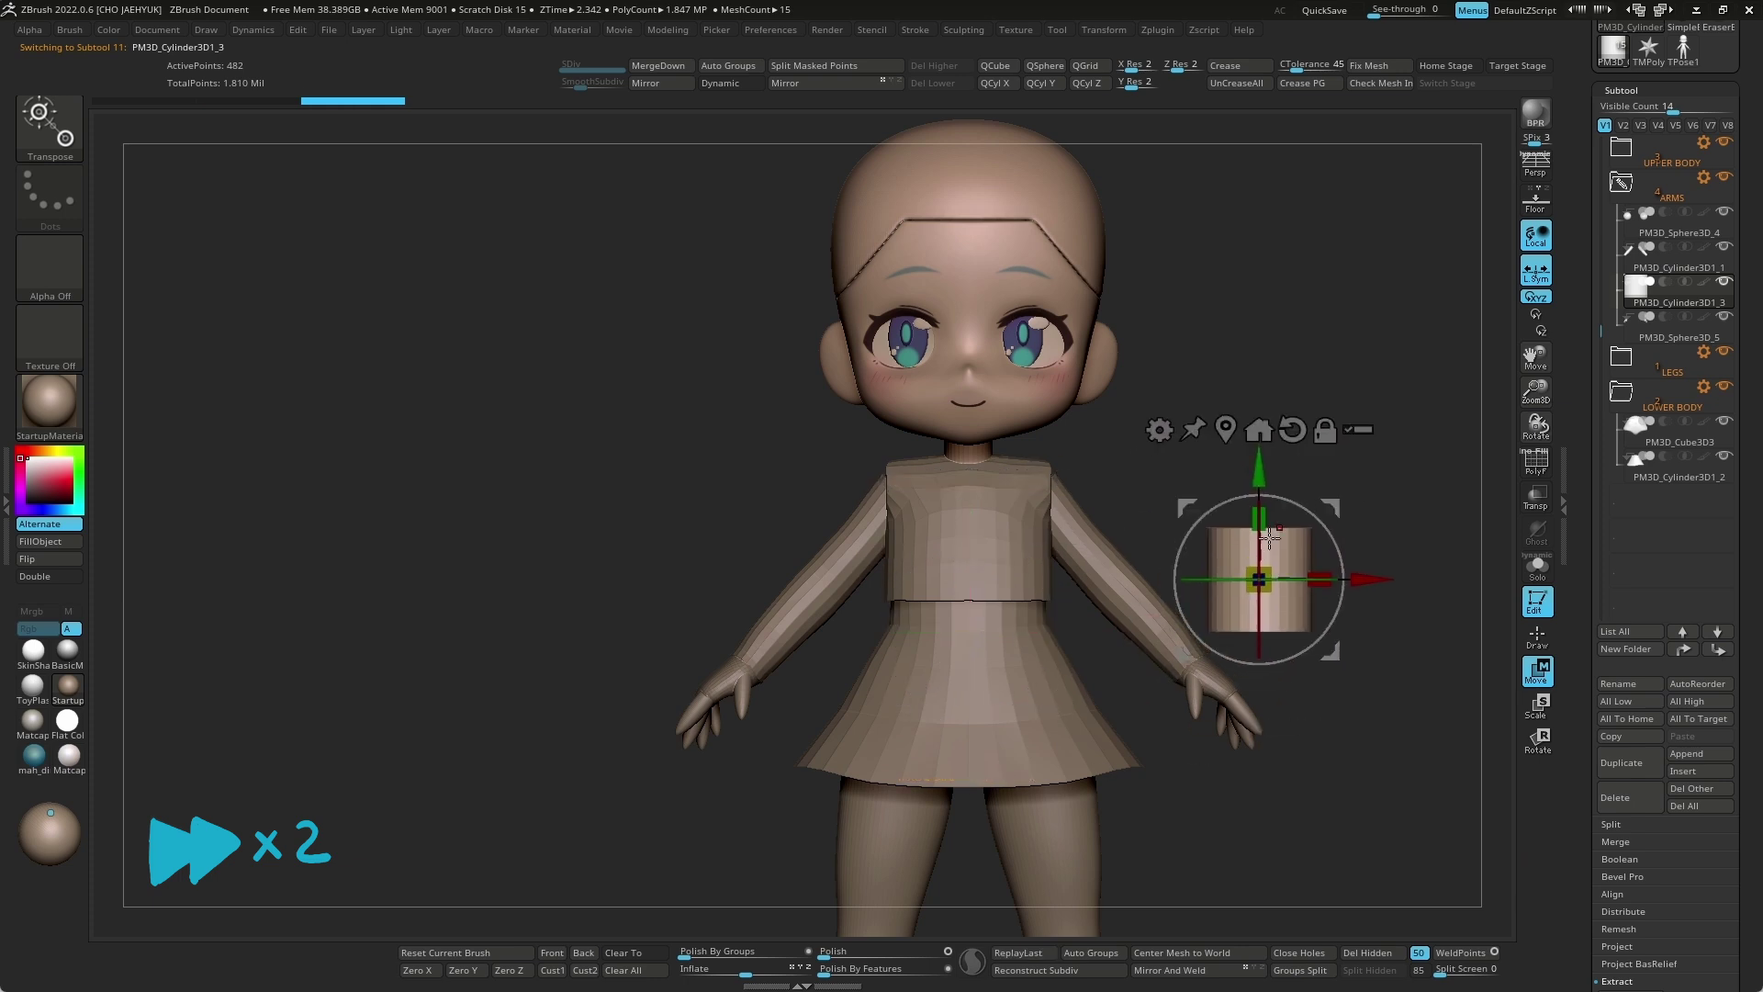
pyautogui.moveTo(1299, 551)
pyautogui.mouseDown()
pyautogui.moveTo(1322, 624)
pyautogui.moveTo(1257, 713)
pyautogui.moveTo(1338, 649)
pyautogui.moveTo(1397, 641)
pyautogui.moveTo(1420, 509)
pyautogui.moveTo(1174, 798)
pyautogui.moveTo(1326, 768)
pyautogui.moveTo(1362, 661)
pyautogui.moveTo(970, 184)
pyautogui.mouseUp()
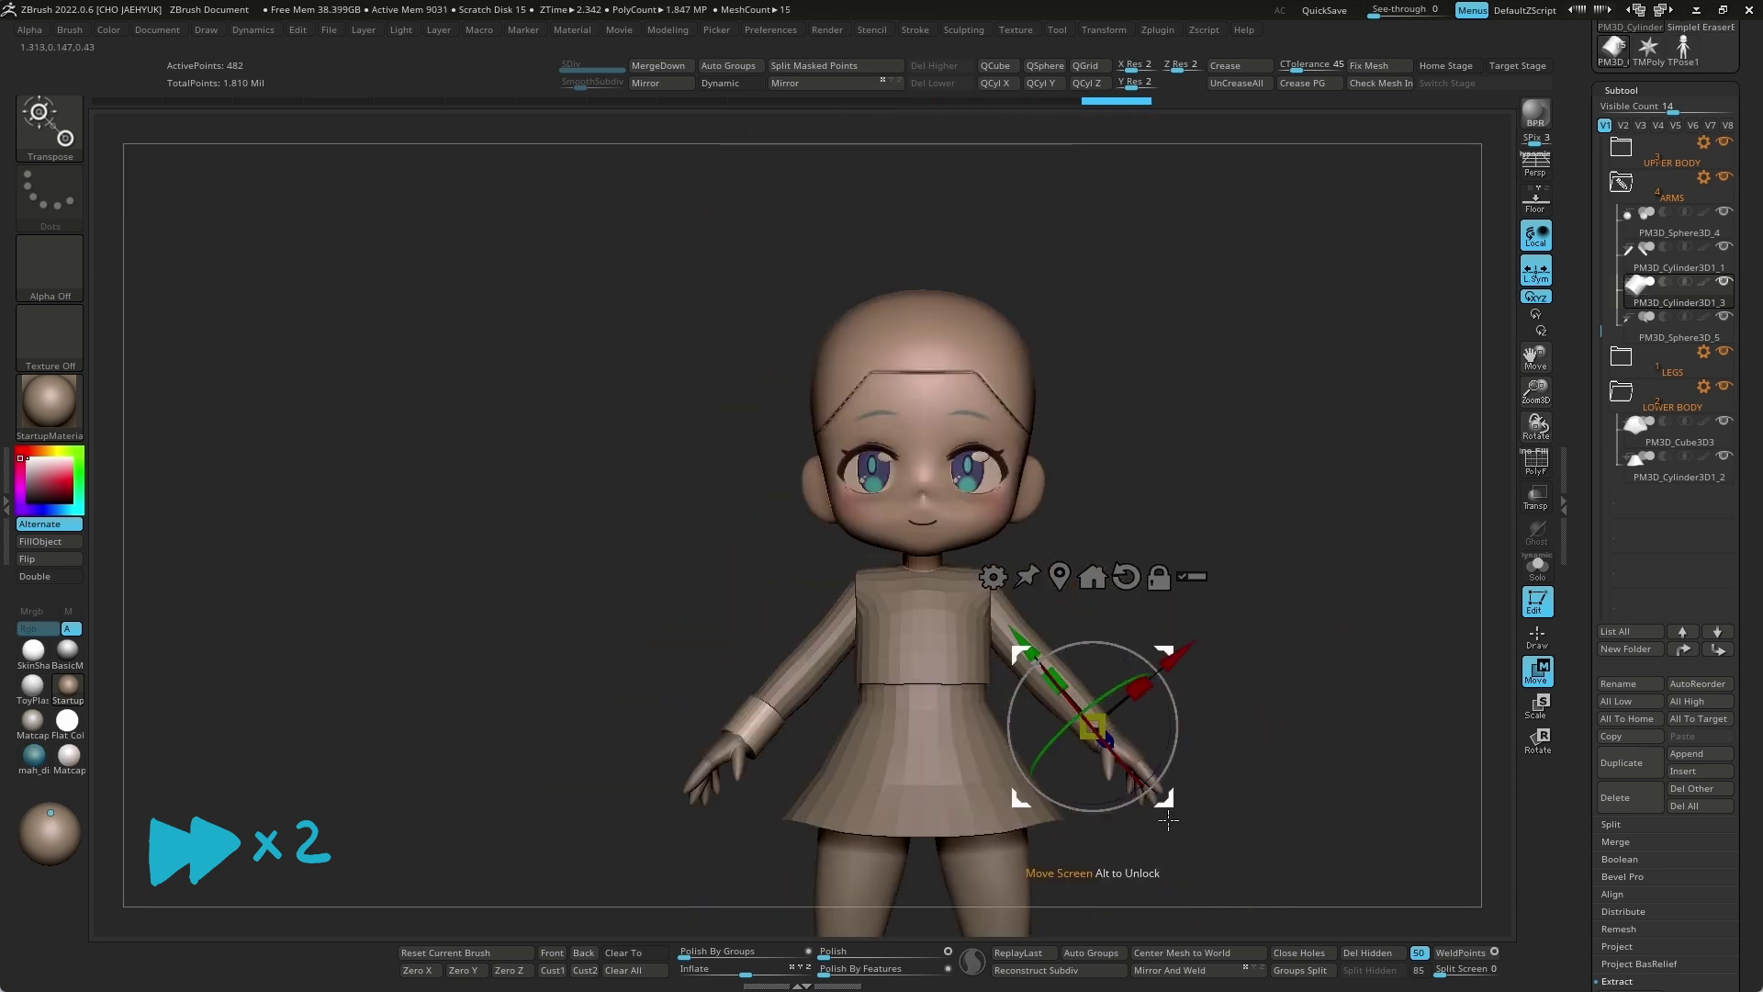
pyautogui.press('q')
# Step: Resize the cuff around the wrist, checking it from three-quarter and side views
pyautogui.moveTo(1090, 735)
pyautogui.mouseDown(button='right')
pyautogui.moveTo(1088, 706)
pyautogui.moveTo(1194, 643)
pyautogui.mouseUp(button='right')
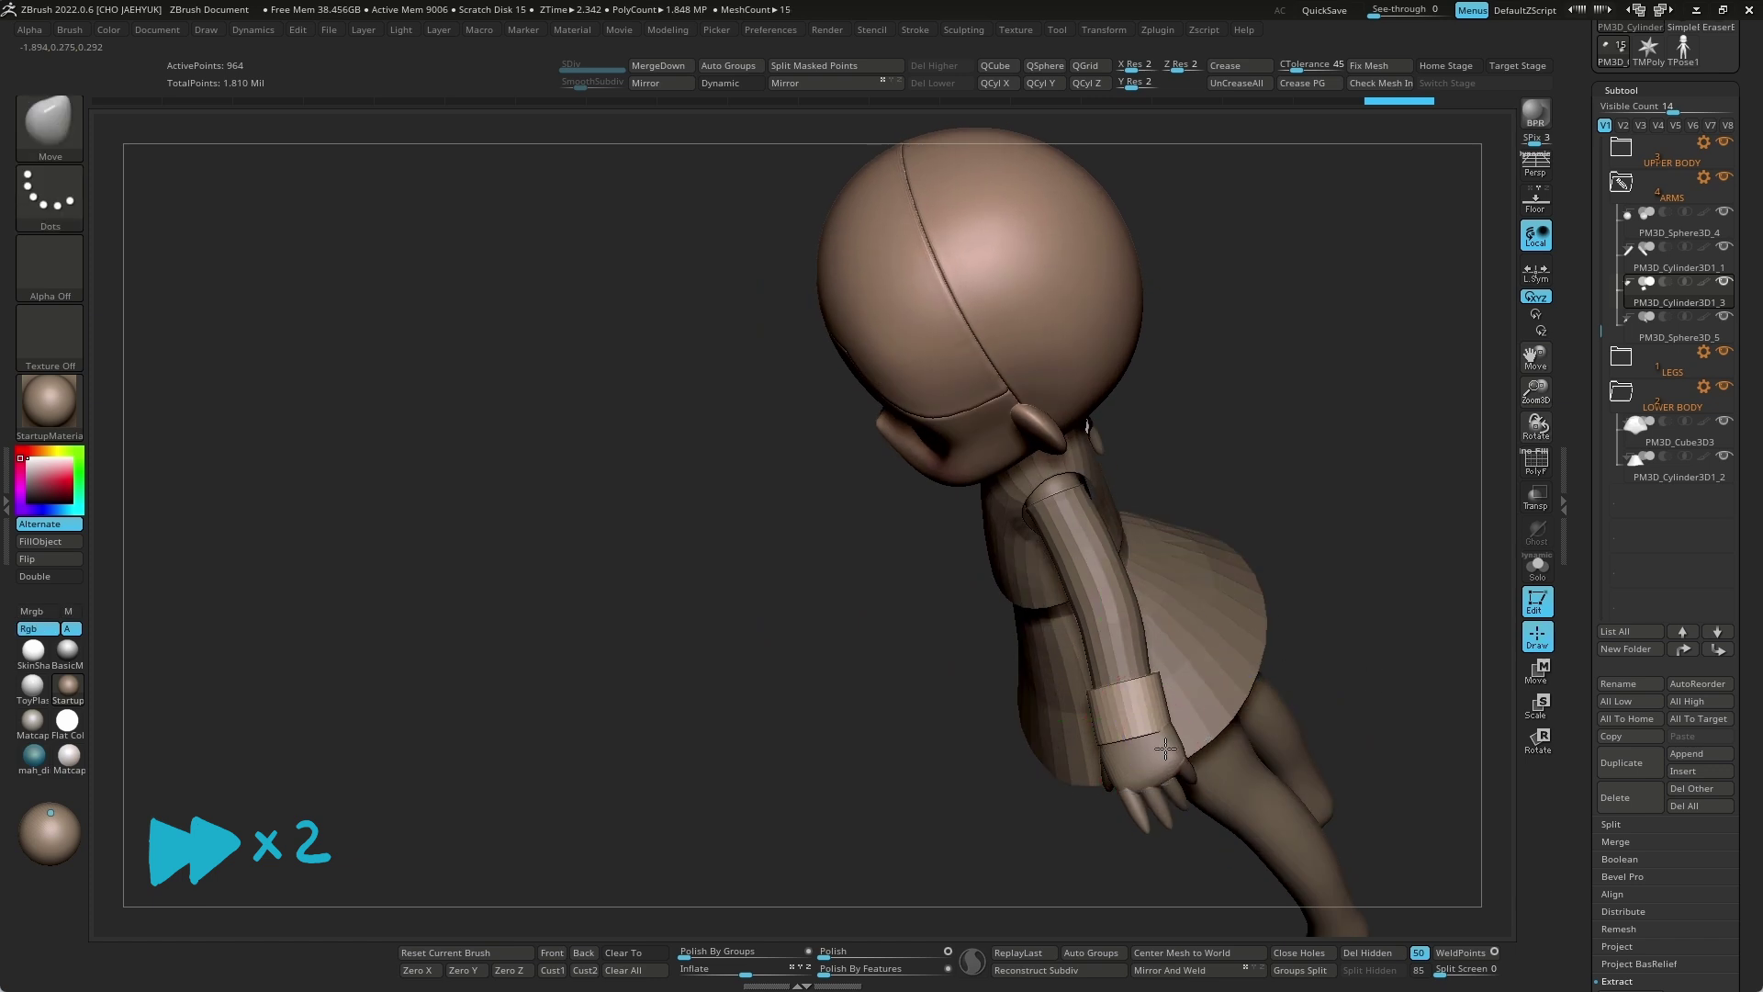
pyautogui.keyDown('alt'); pyautogui.click(1004, 395); pyautogui.keyUp('alt')
pyautogui.moveTo(1194, 735); pyautogui.dragTo(1329, 702, button='right')
pyautogui.press('w')
pyautogui.click(1111, 721)
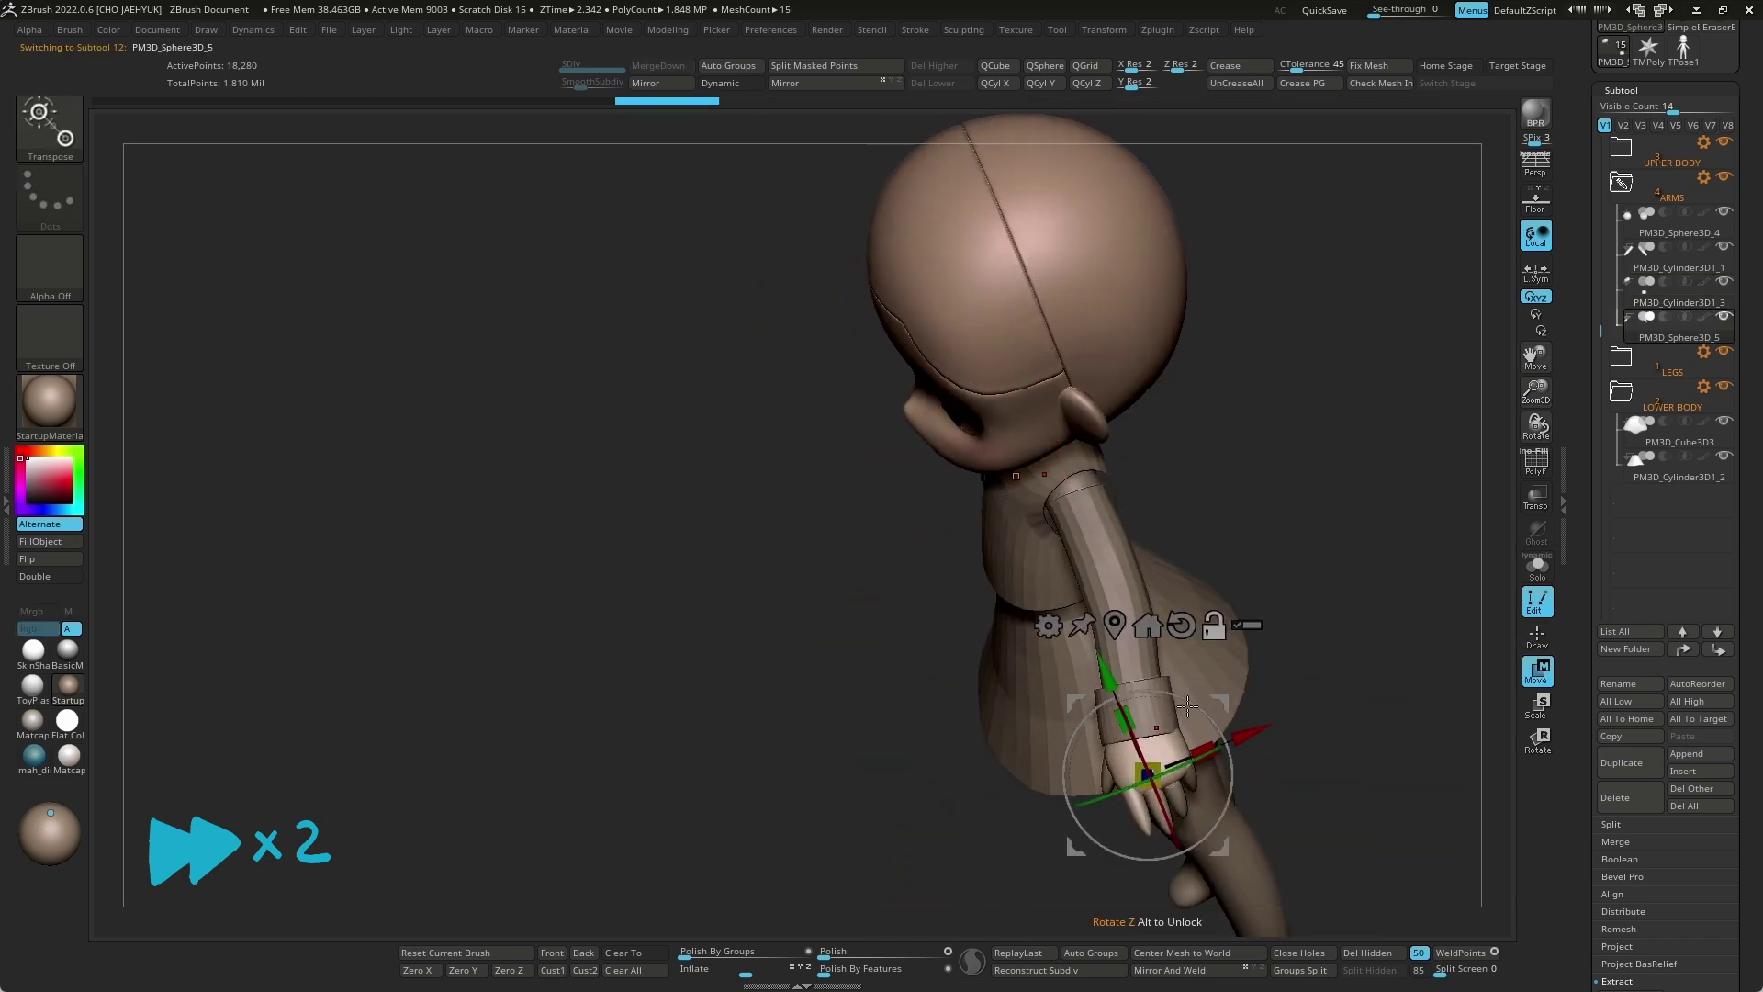
pyautogui.moveTo(1195, 722); pyautogui.dragTo(1190, 715)
pyautogui.moveTo(1191, 714); pyautogui.dragTo(1112, 730, button='right')
pyautogui.press('q')
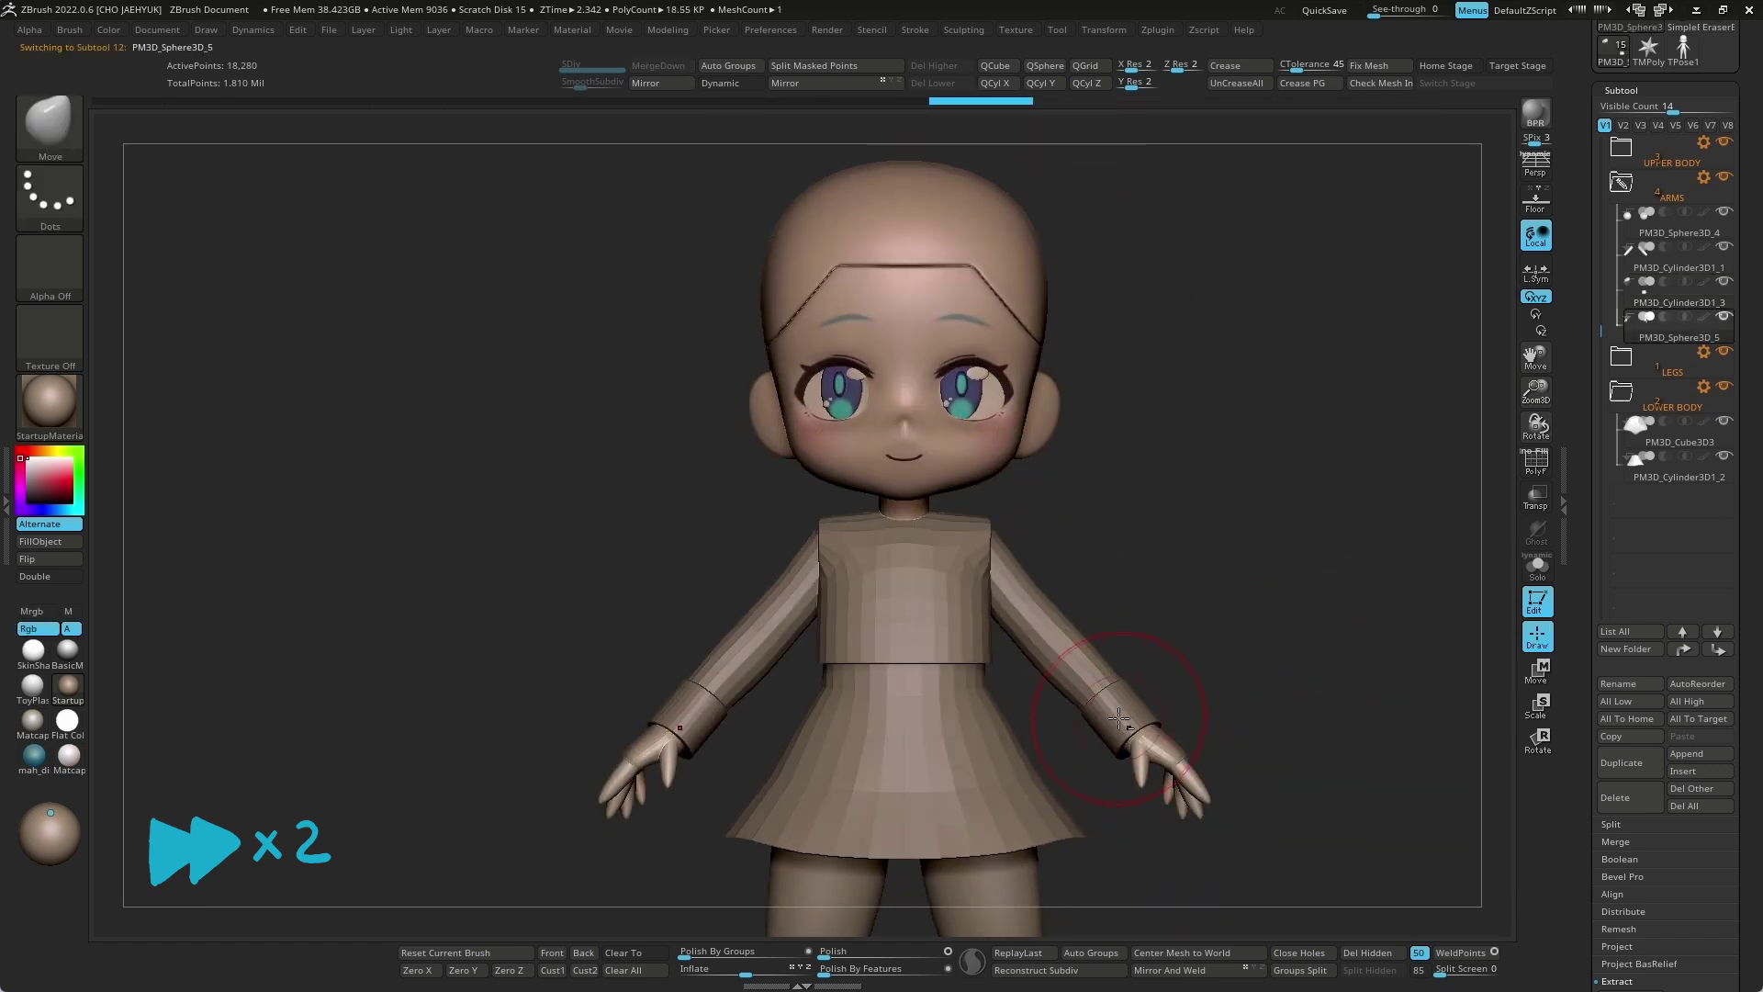
# Step: Reselect the cuff cylinder and review its fit from front and side-back angles
pyautogui.keyDown('alt'); pyautogui.click(1107, 733); pyautogui.keyUp('alt')
pyautogui.moveTo(1244, 711)
pyautogui.mouseDown(button='right')
pyautogui.moveTo(1109, 705)
pyautogui.moveTo(1236, 665)
pyautogui.moveTo(1327, 732)
pyautogui.mouseUp(button='right')
pyautogui.press('w')
pyautogui.press('q')
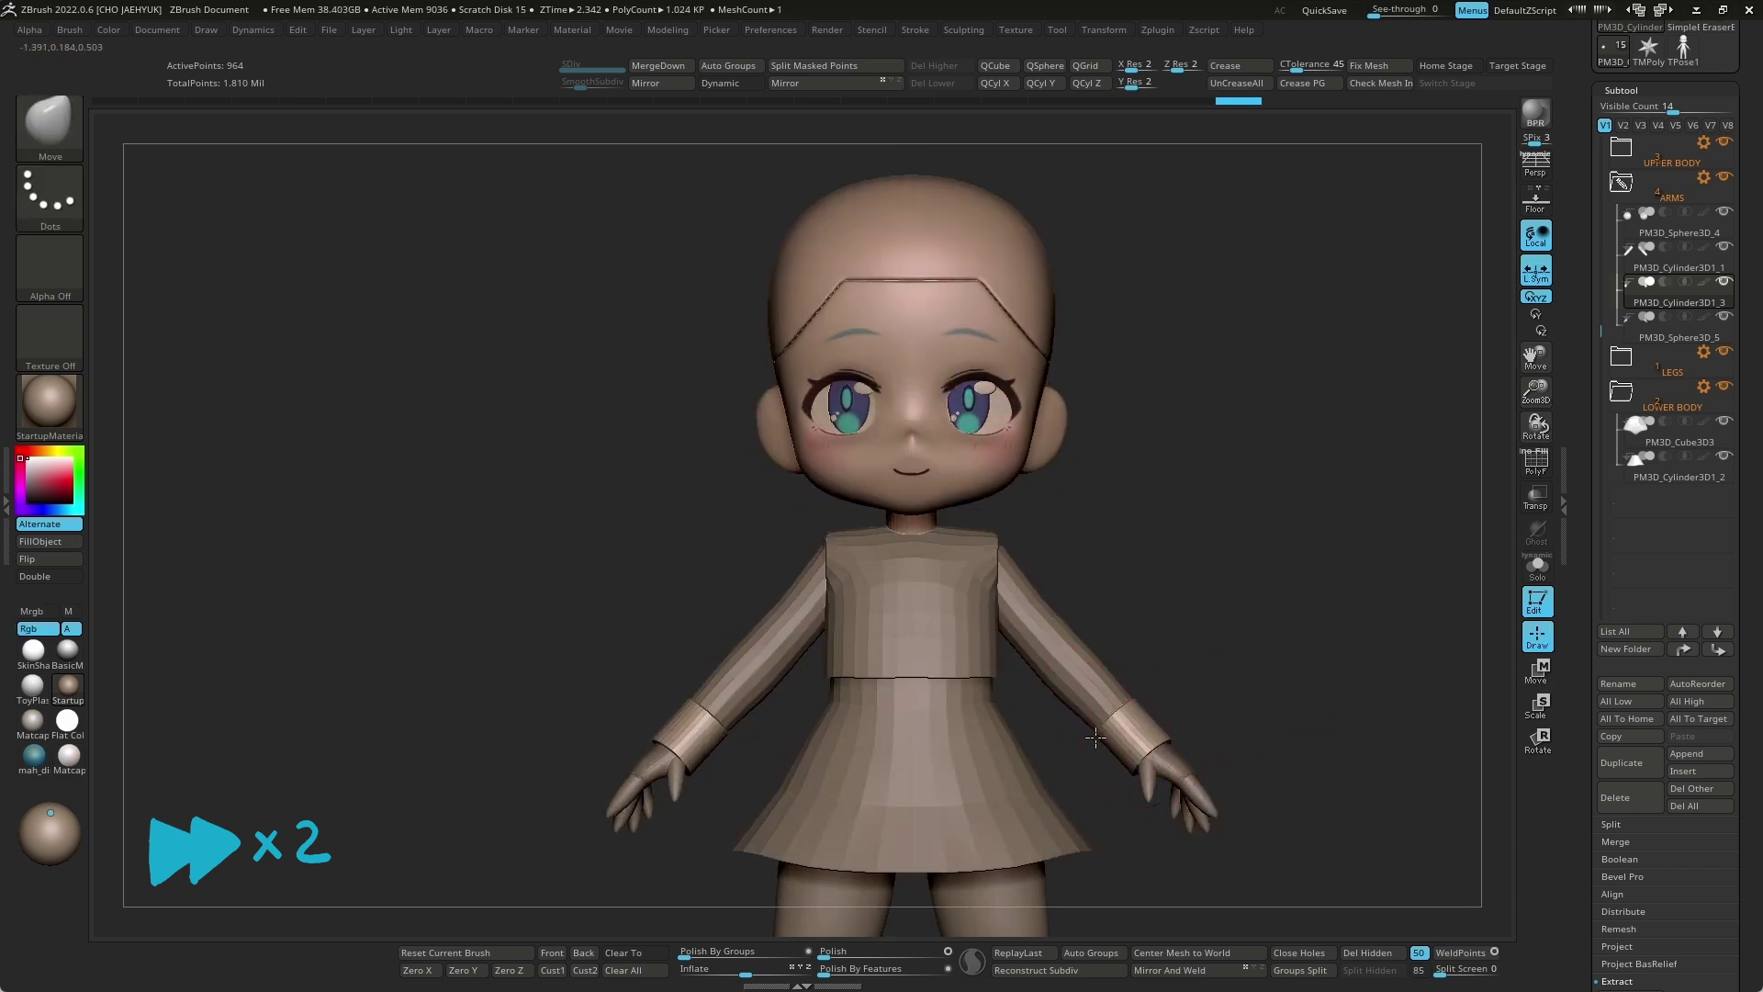
pyautogui.moveTo(1139, 776); pyautogui.dragTo(1153, 734, button='right')
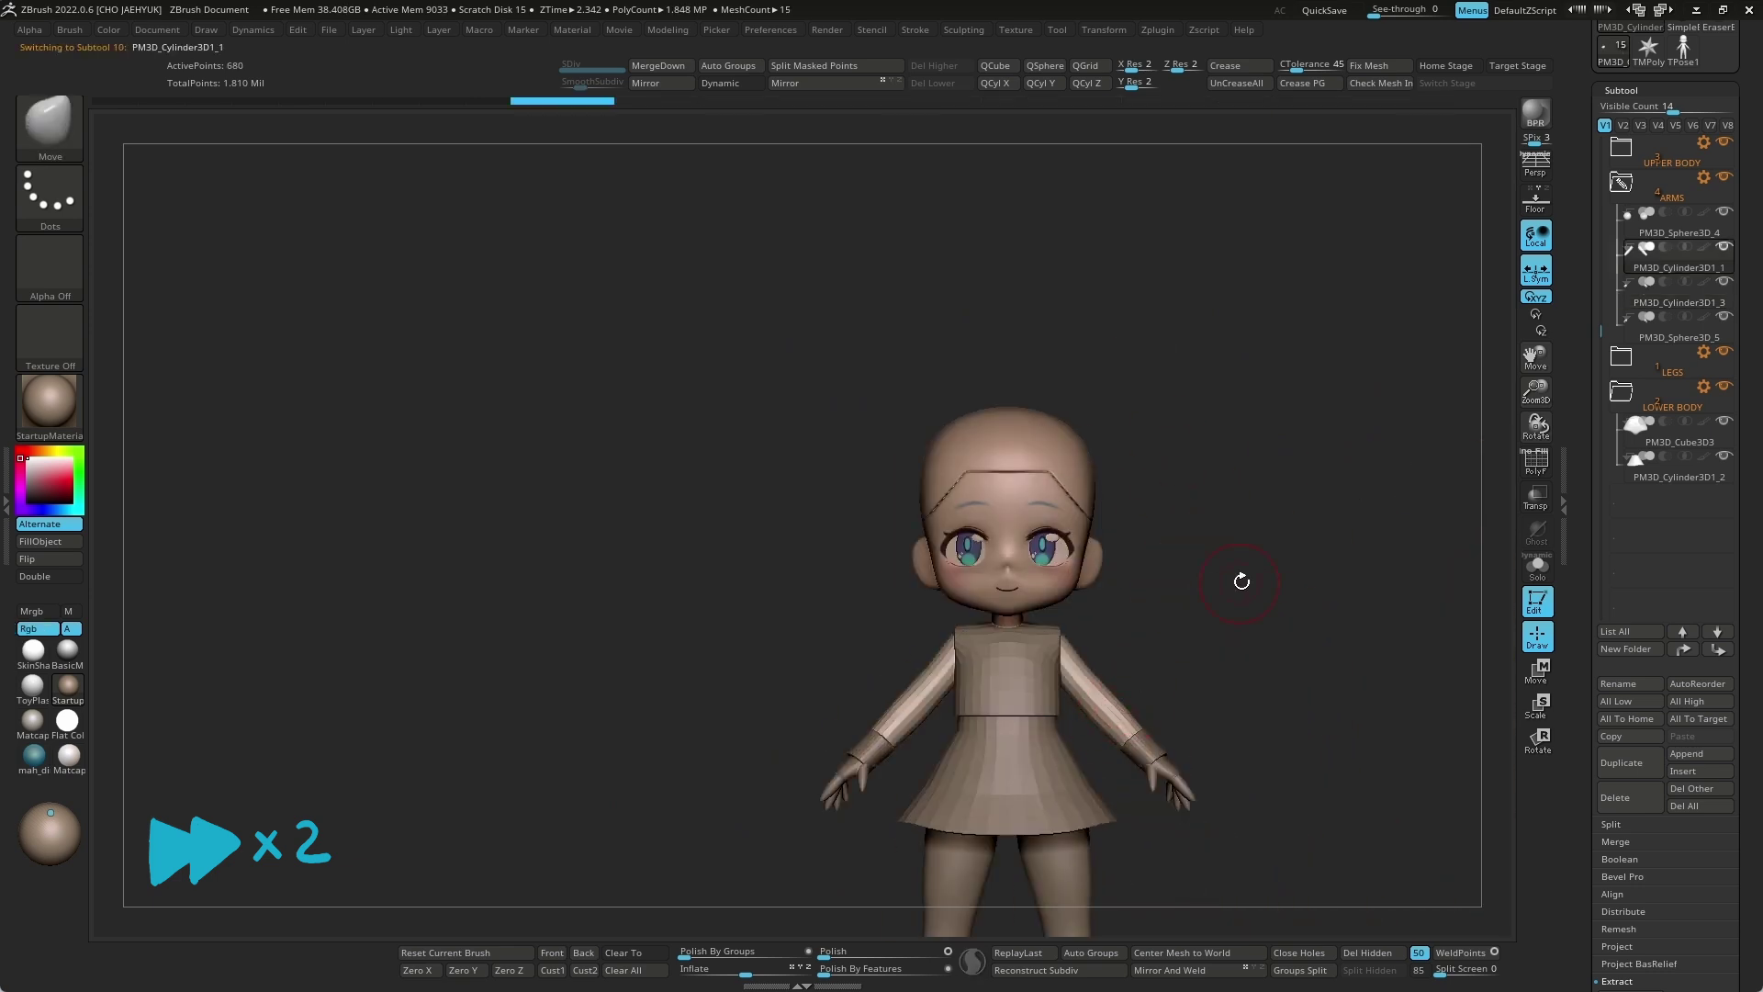
# Step: Mask the upper arms with MaskLasso, leaving the forearms free for the Transpose move gizmo
pyautogui.keyDown('alt'); pyautogui.moveTo(1149, 700); pyautogui.dragTo(1239, 634); pyautogui.keyUp('alt')
pyautogui.keyDown('alt'); pyautogui.click(1216, 679); pyautogui.keyUp('alt')
pyautogui.hotkey('shift', 'f')
pyautogui.press('w')
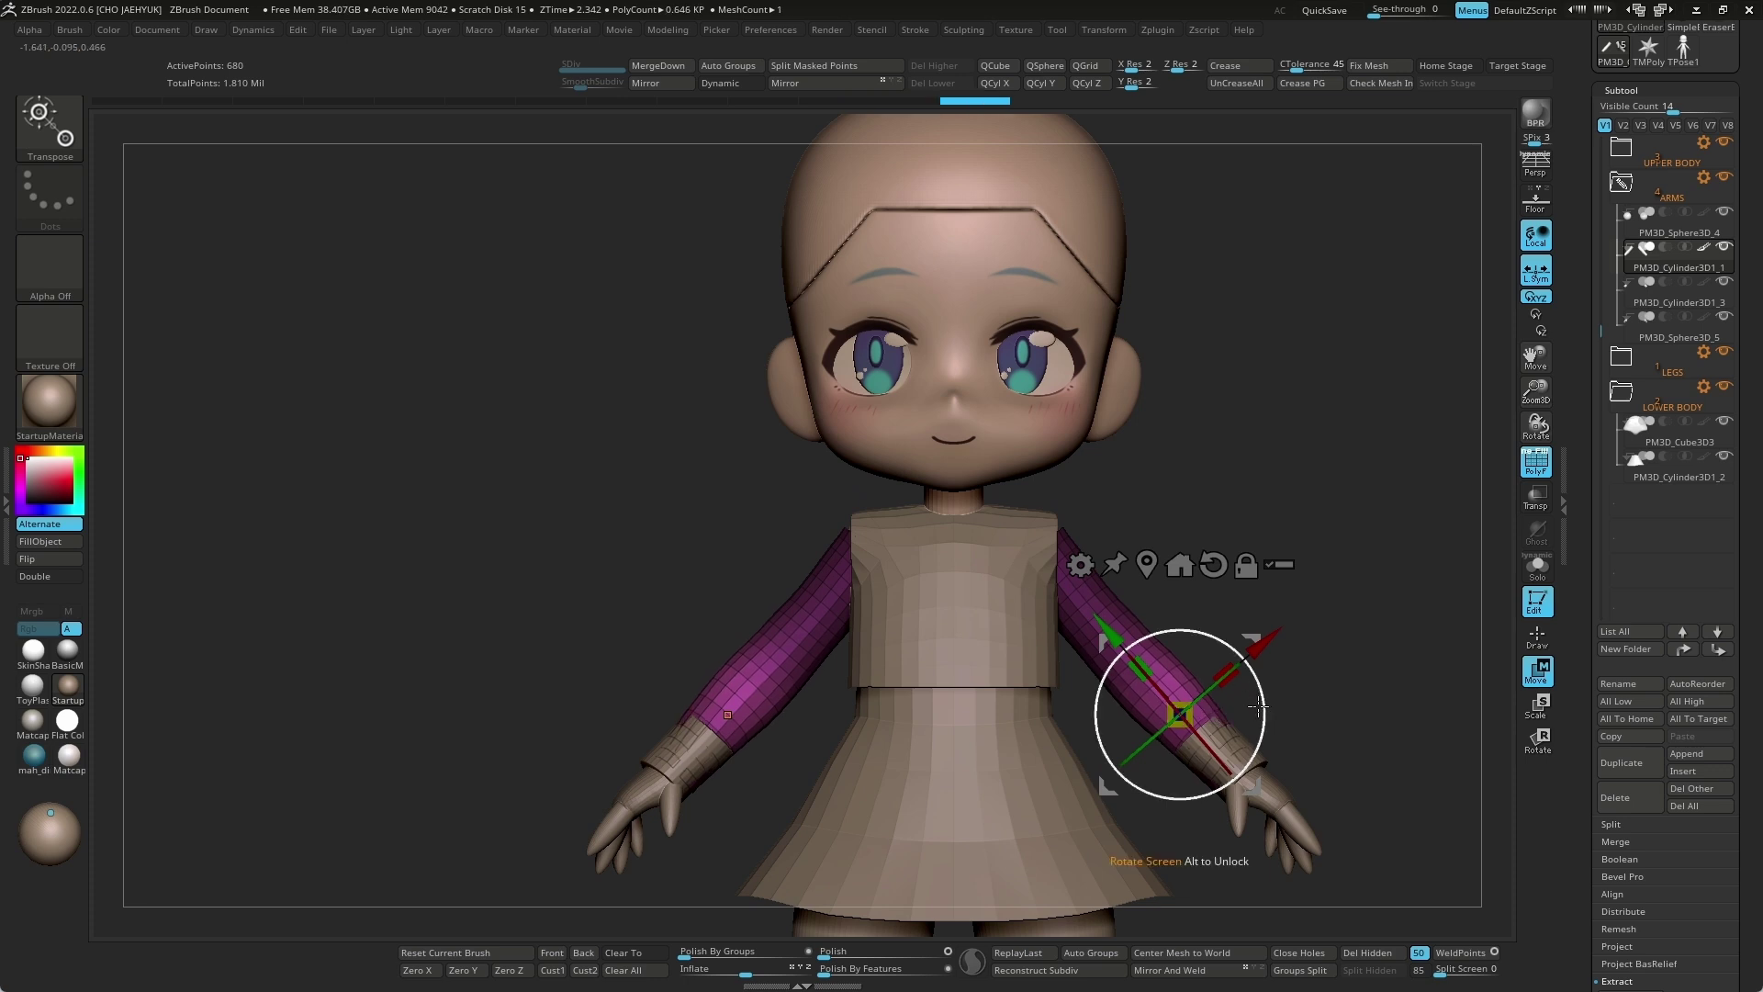
pyautogui.press('ctrl')
pyautogui.press('q')
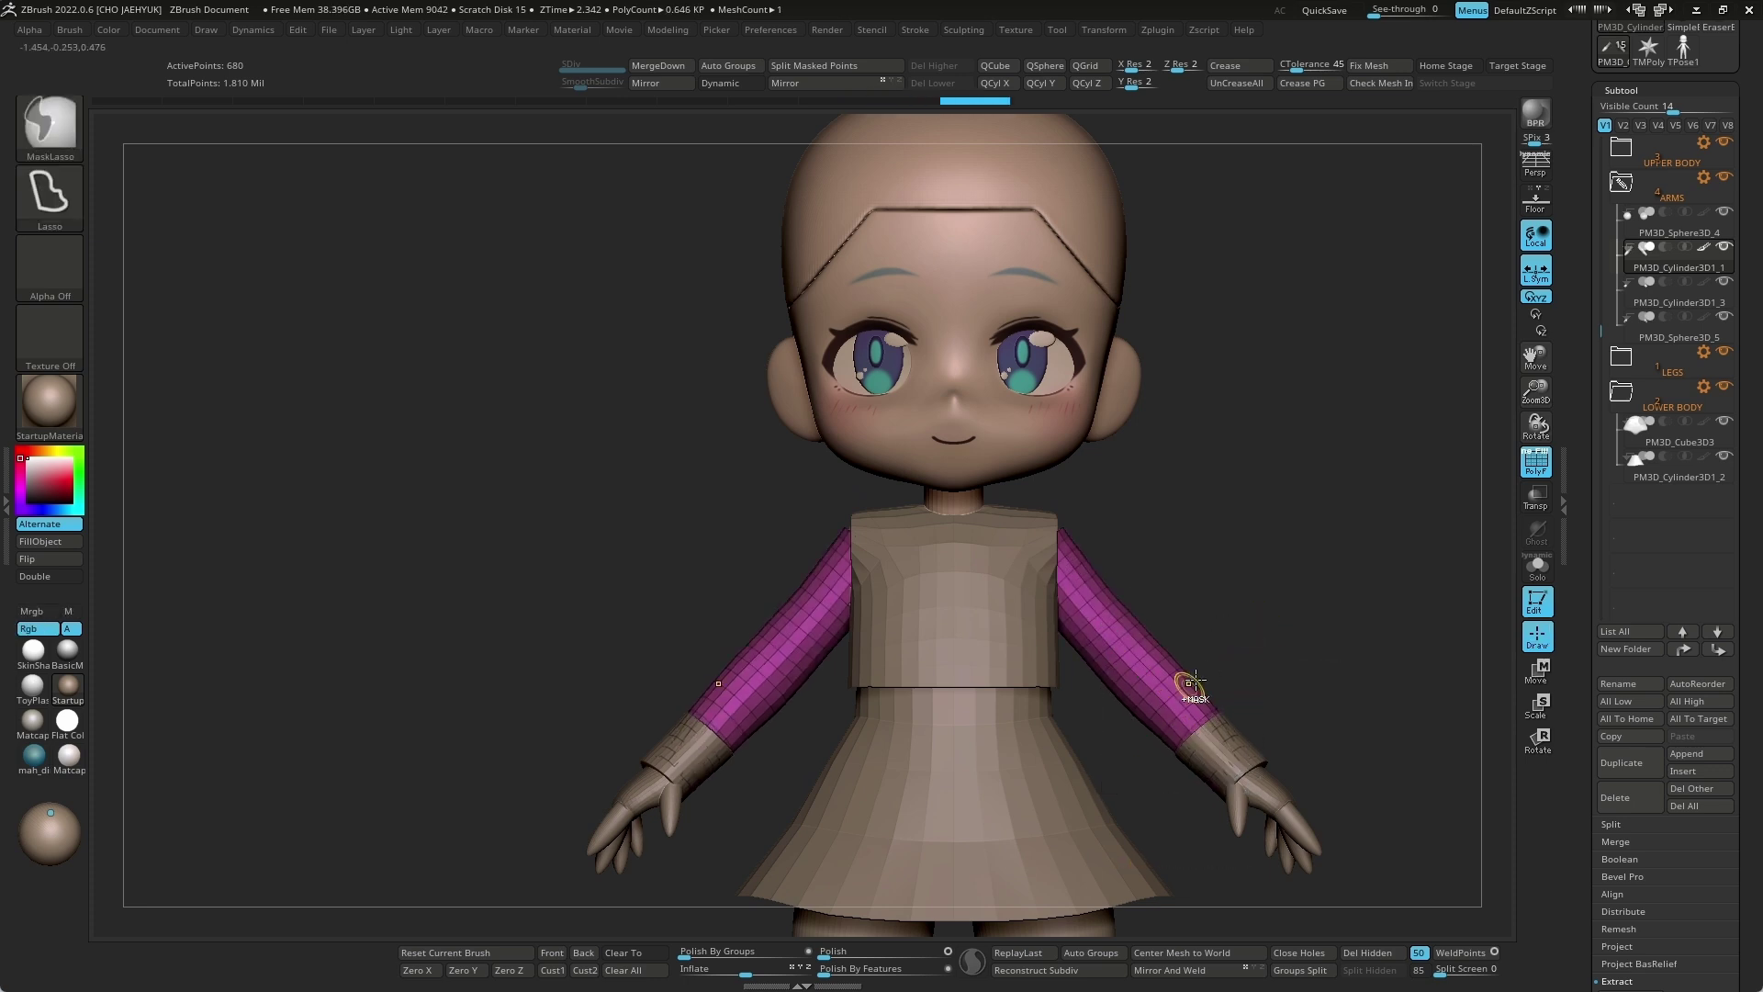
pyautogui.keyDown('ctrl'); pyautogui.moveTo(1136, 747); pyautogui.dragTo(1139, 745); pyautogui.keyUp('ctrl')
pyautogui.press('w')
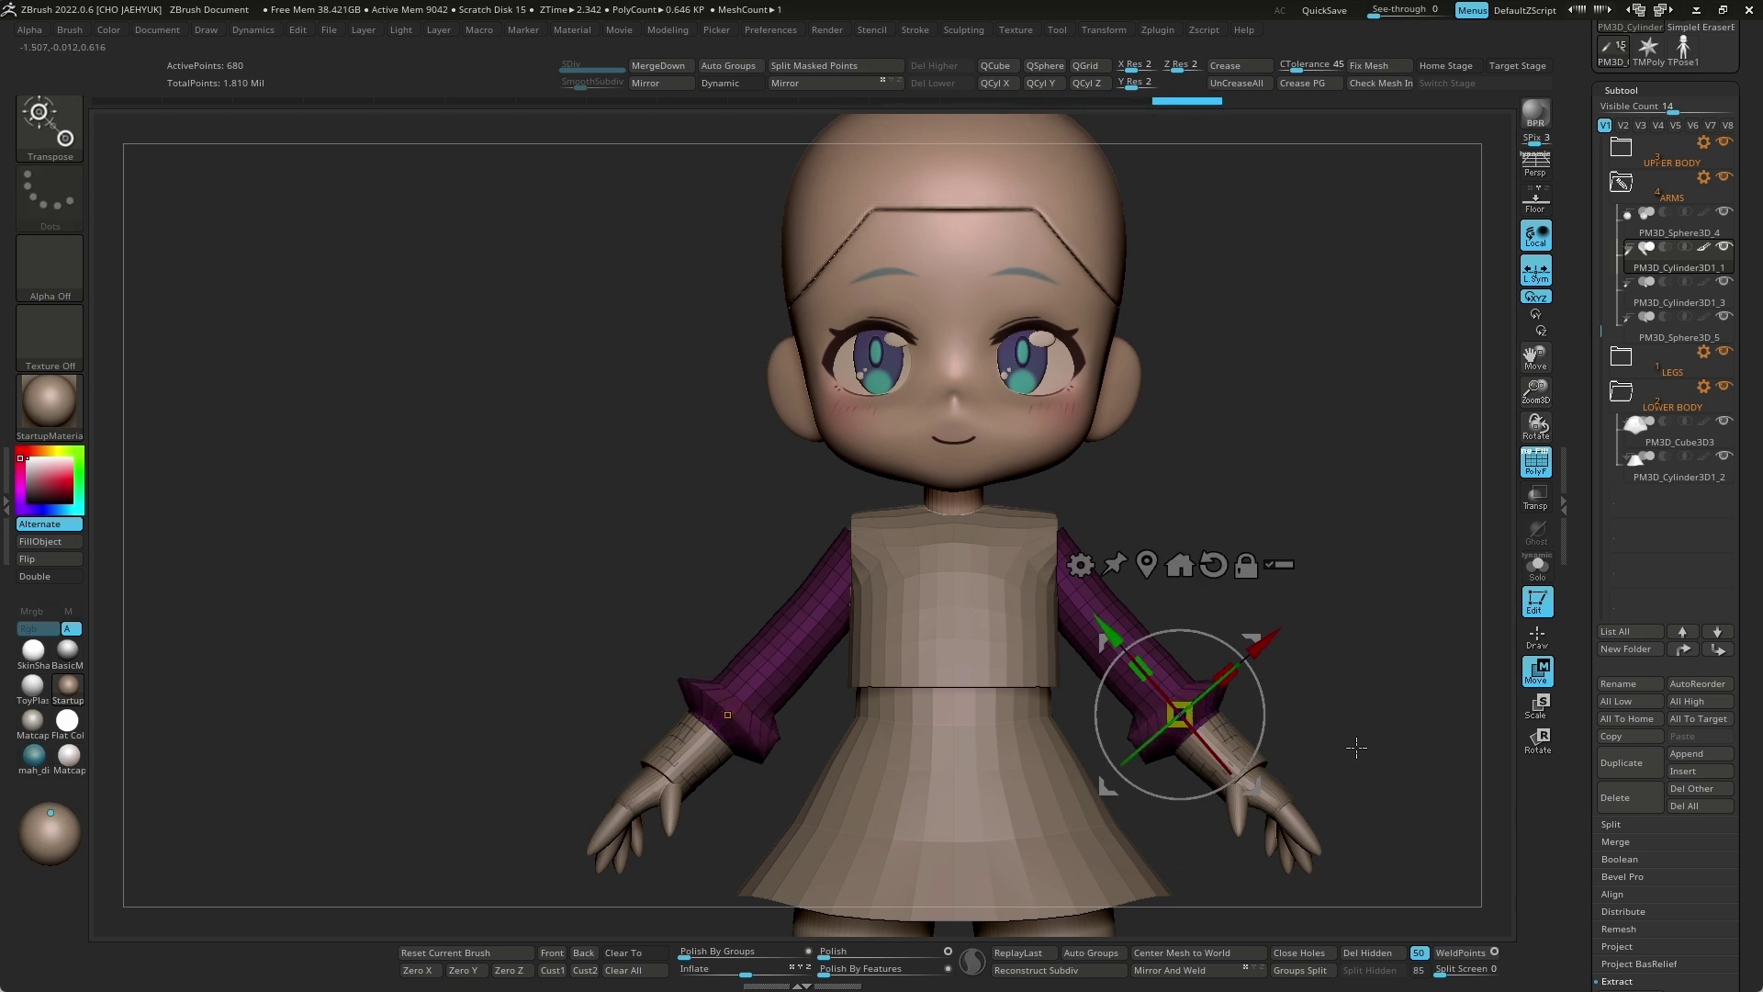
# Step: Isolate the arm pieces and use the ZModeler brush to insert edge loops on the sleeves
pyautogui.click(1537, 567)
pyautogui.moveTo(1375, 677); pyautogui.dragTo(1405, 638)
pyautogui.moveTo(1390, 733); pyautogui.dragTo(1348, 719)
pyautogui.press('q')
pyautogui.press('space')
pyautogui.click(1353, 708)
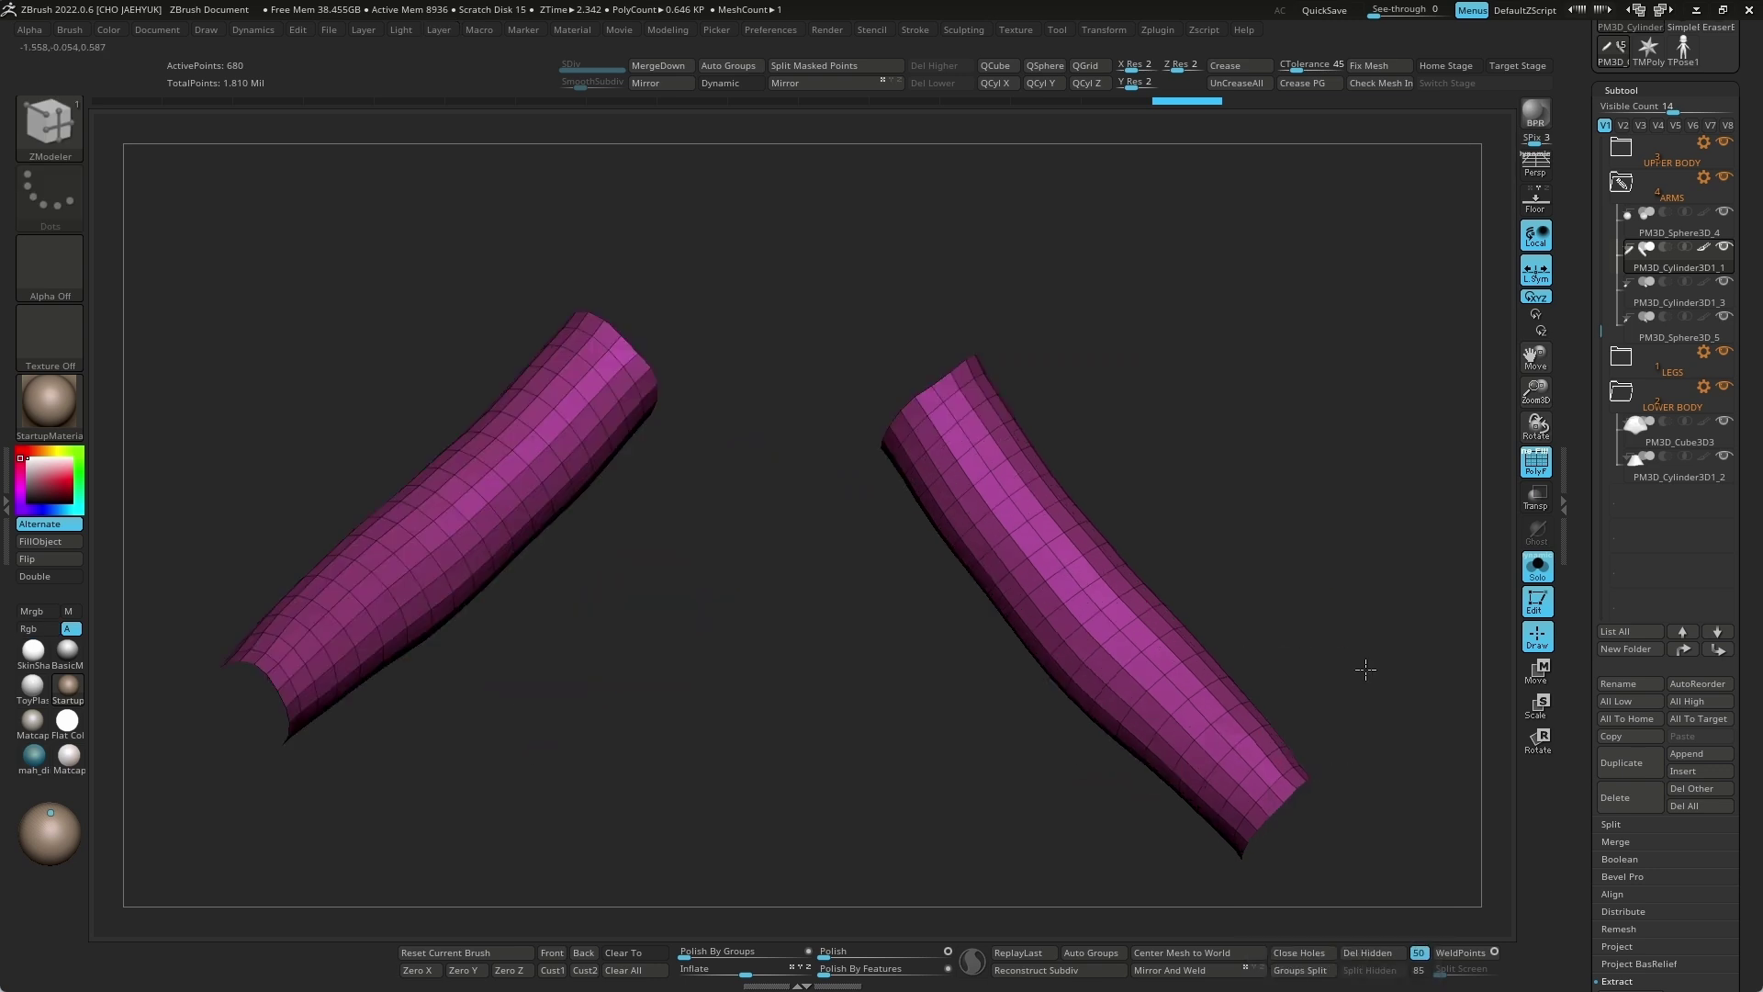
pyautogui.click(1537, 566)
pyautogui.press('space')
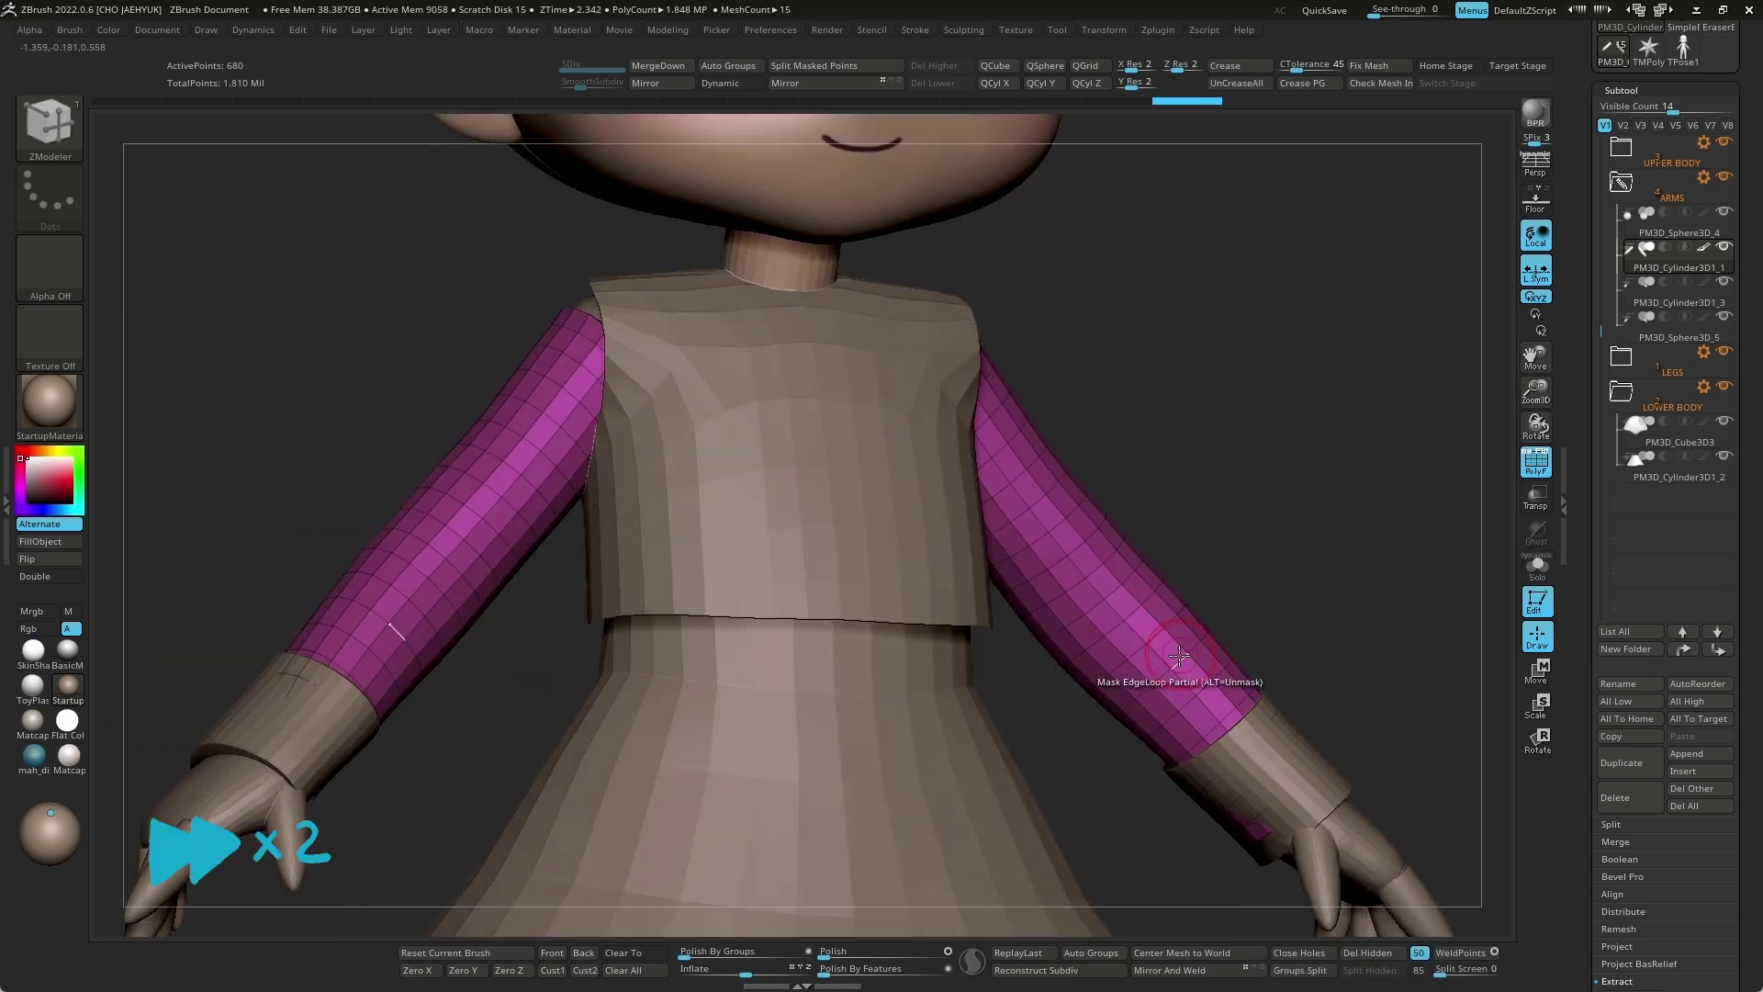
# Step: Smooth the sleeves, scale up the sleeve ends into wrist cuffs, and reselect the vest
pyautogui.press('f')
pyautogui.press('w')
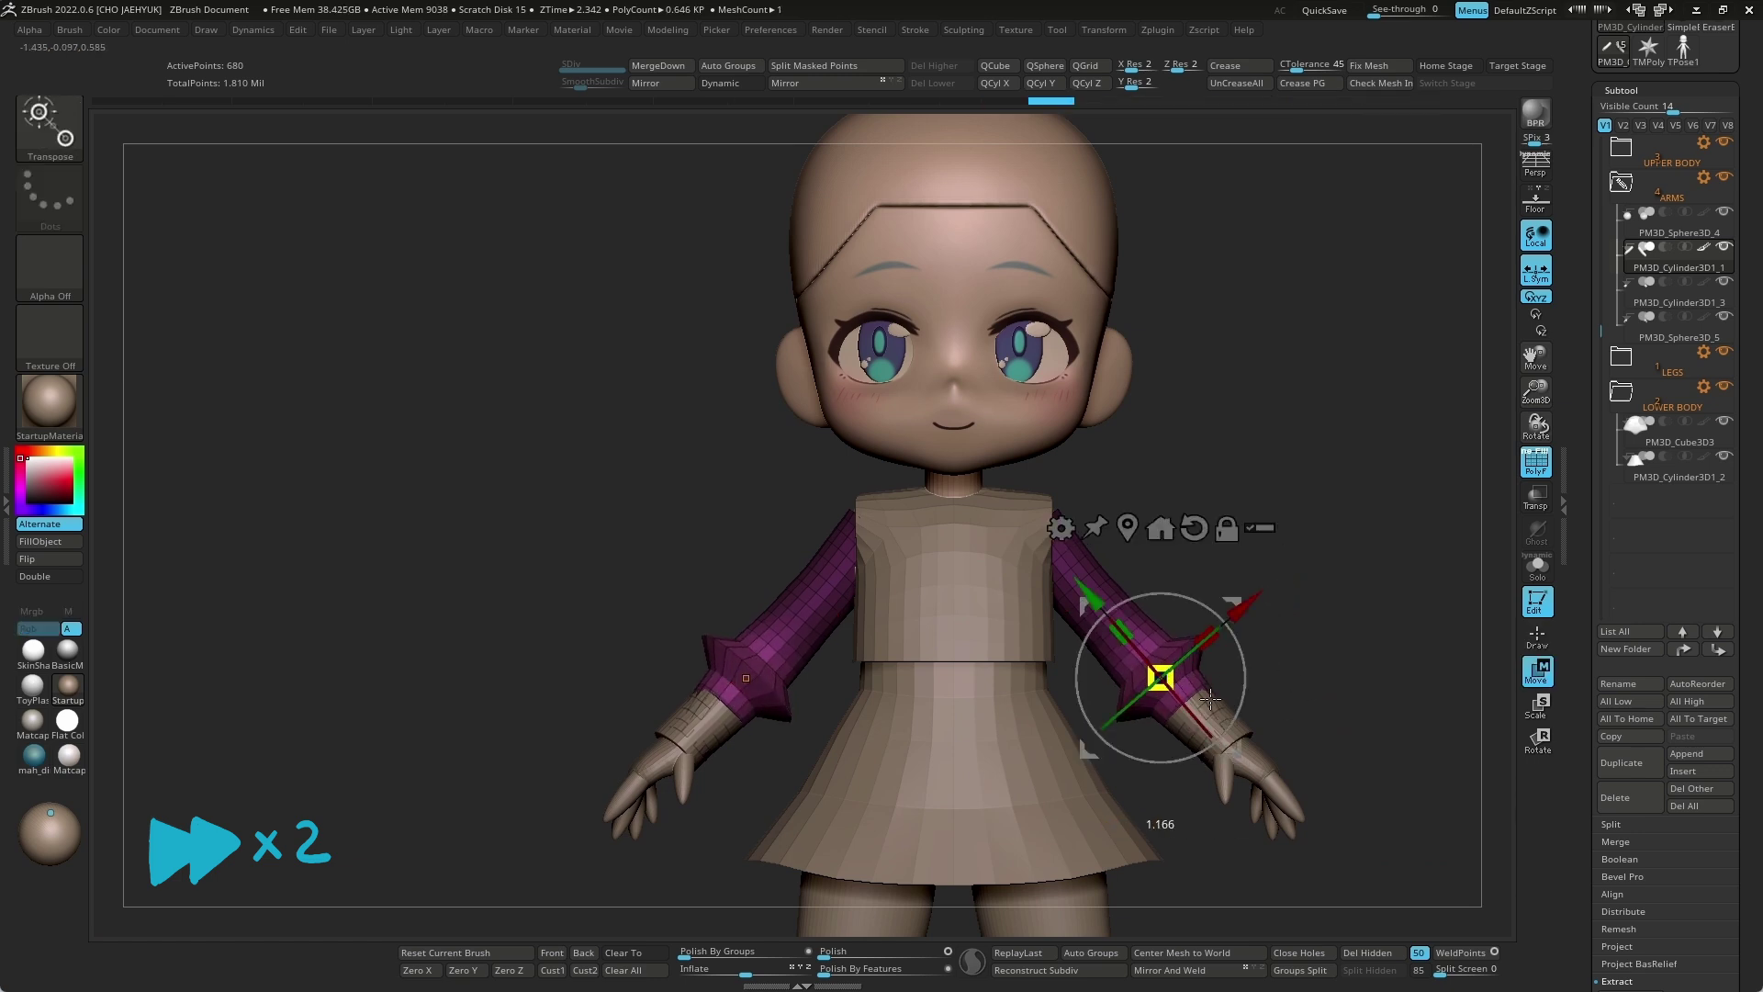
pyautogui.press('q')
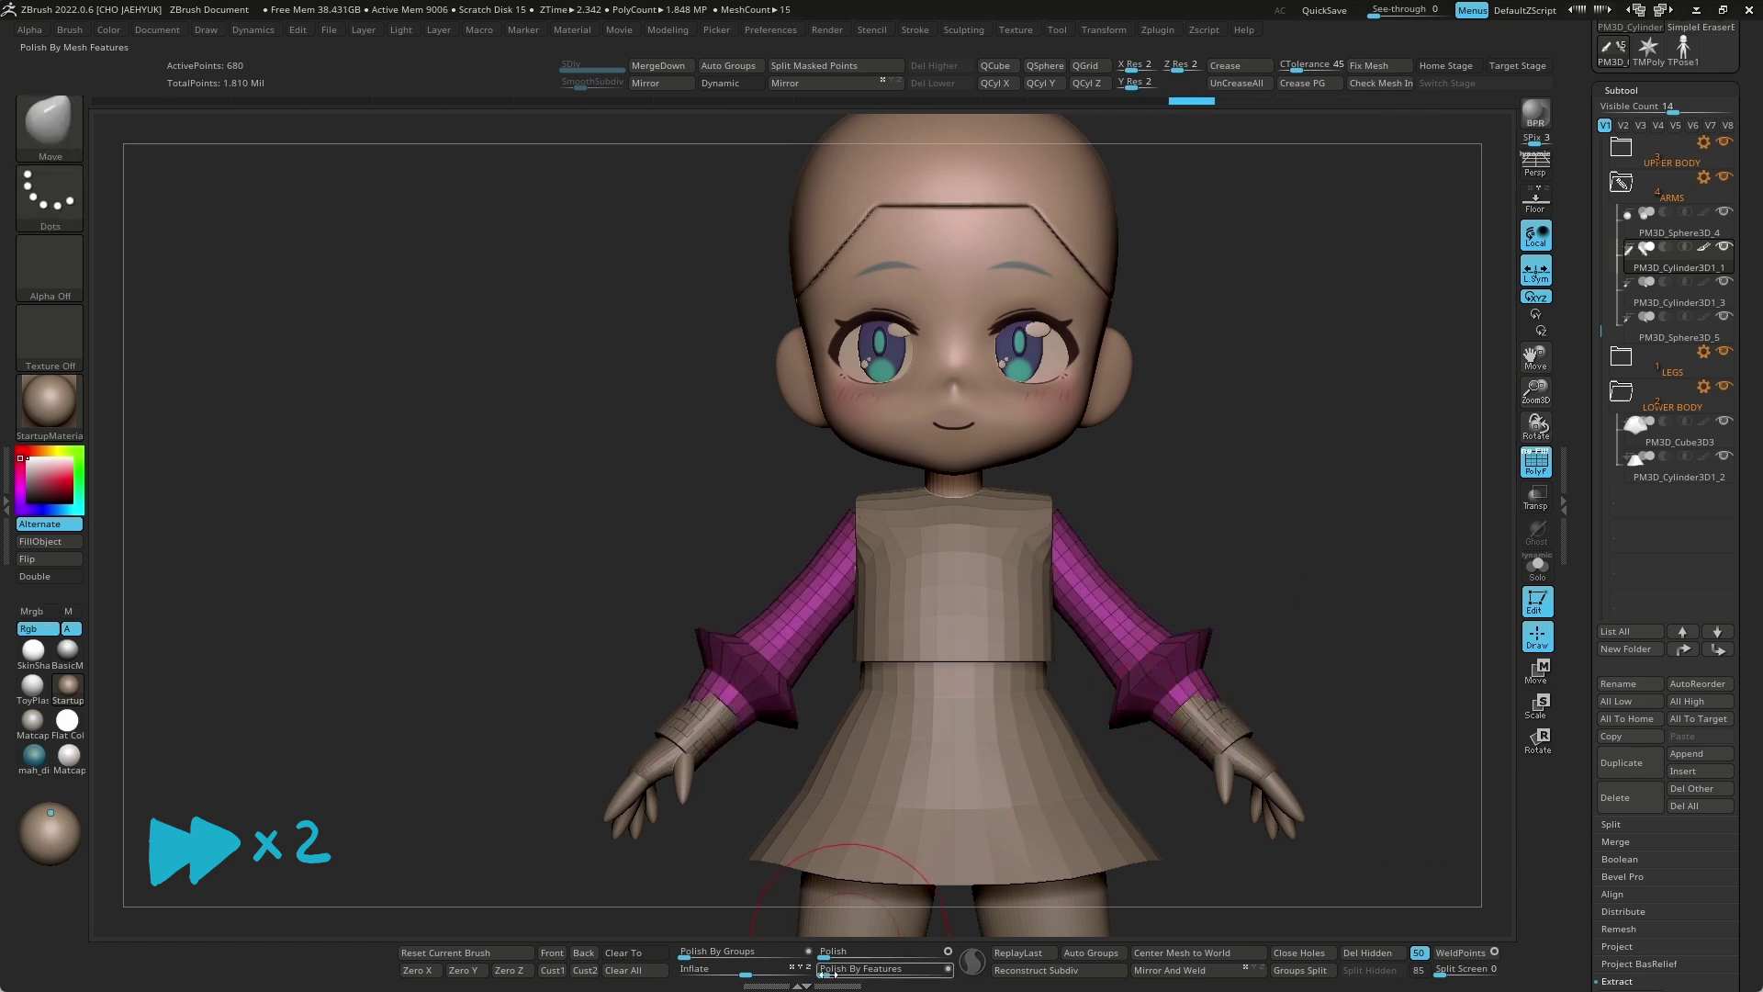
pyautogui.keyDown('alt'); pyautogui.moveTo(1313, 515); pyautogui.dragTo(1319, 598); pyautogui.keyUp('alt')
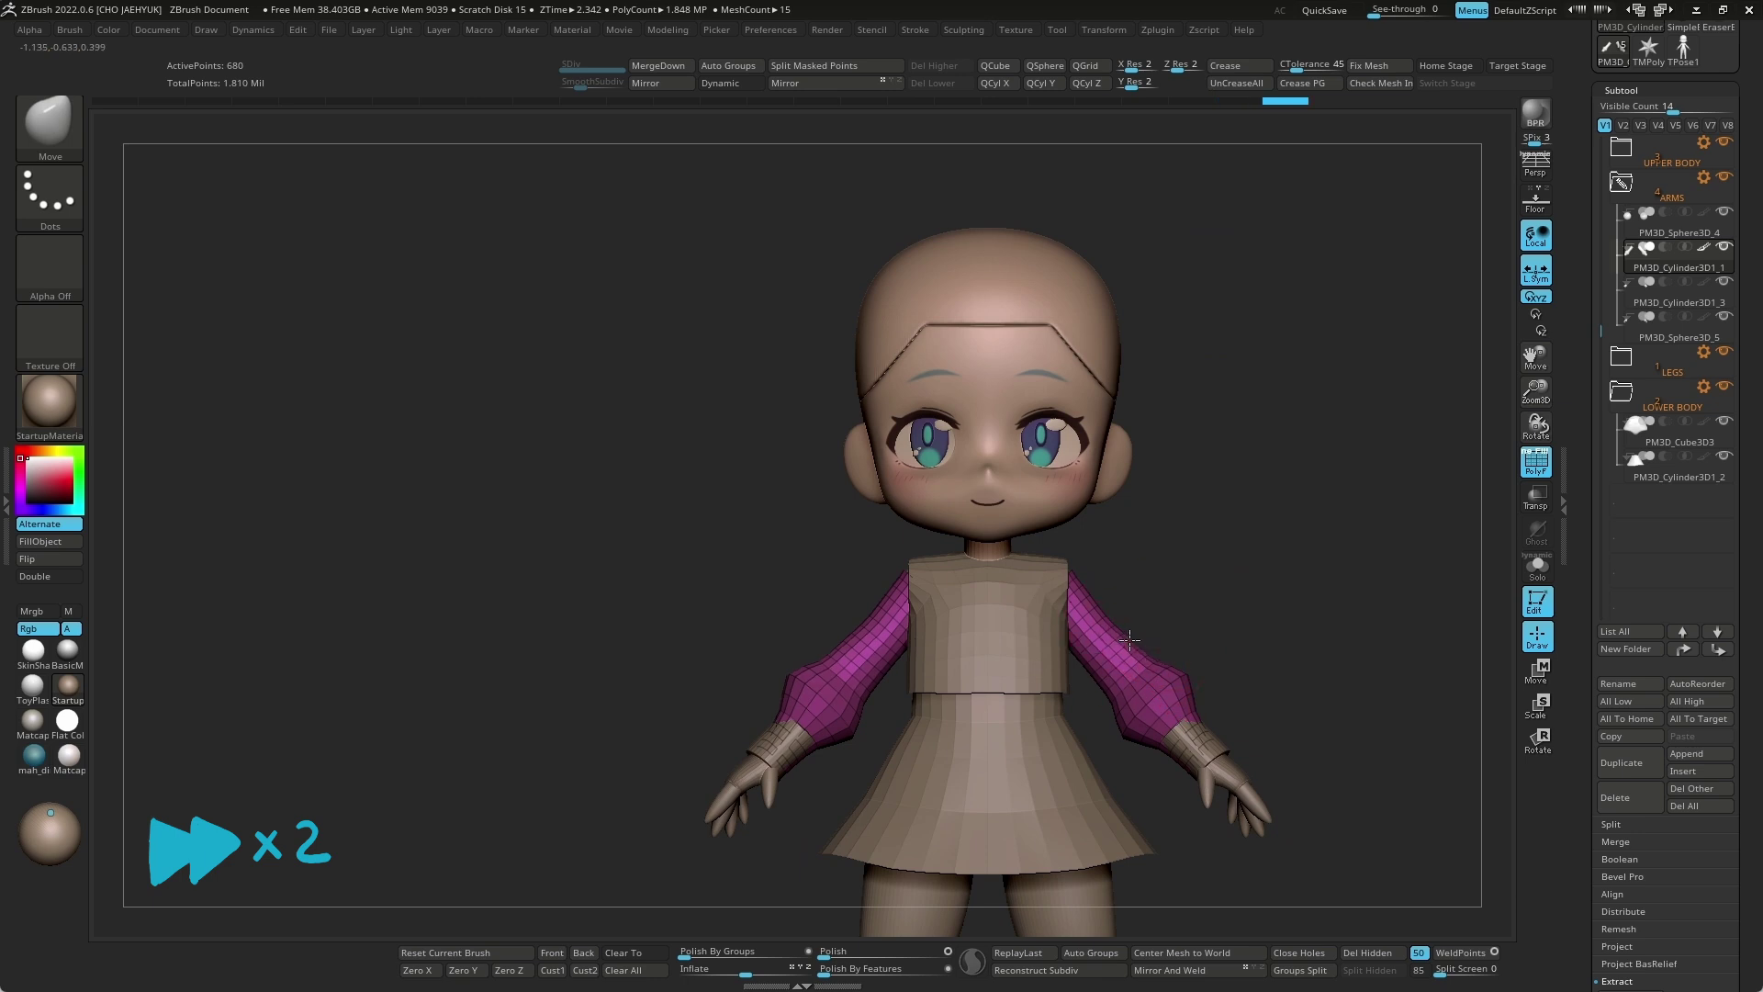
pyautogui.press('shift')
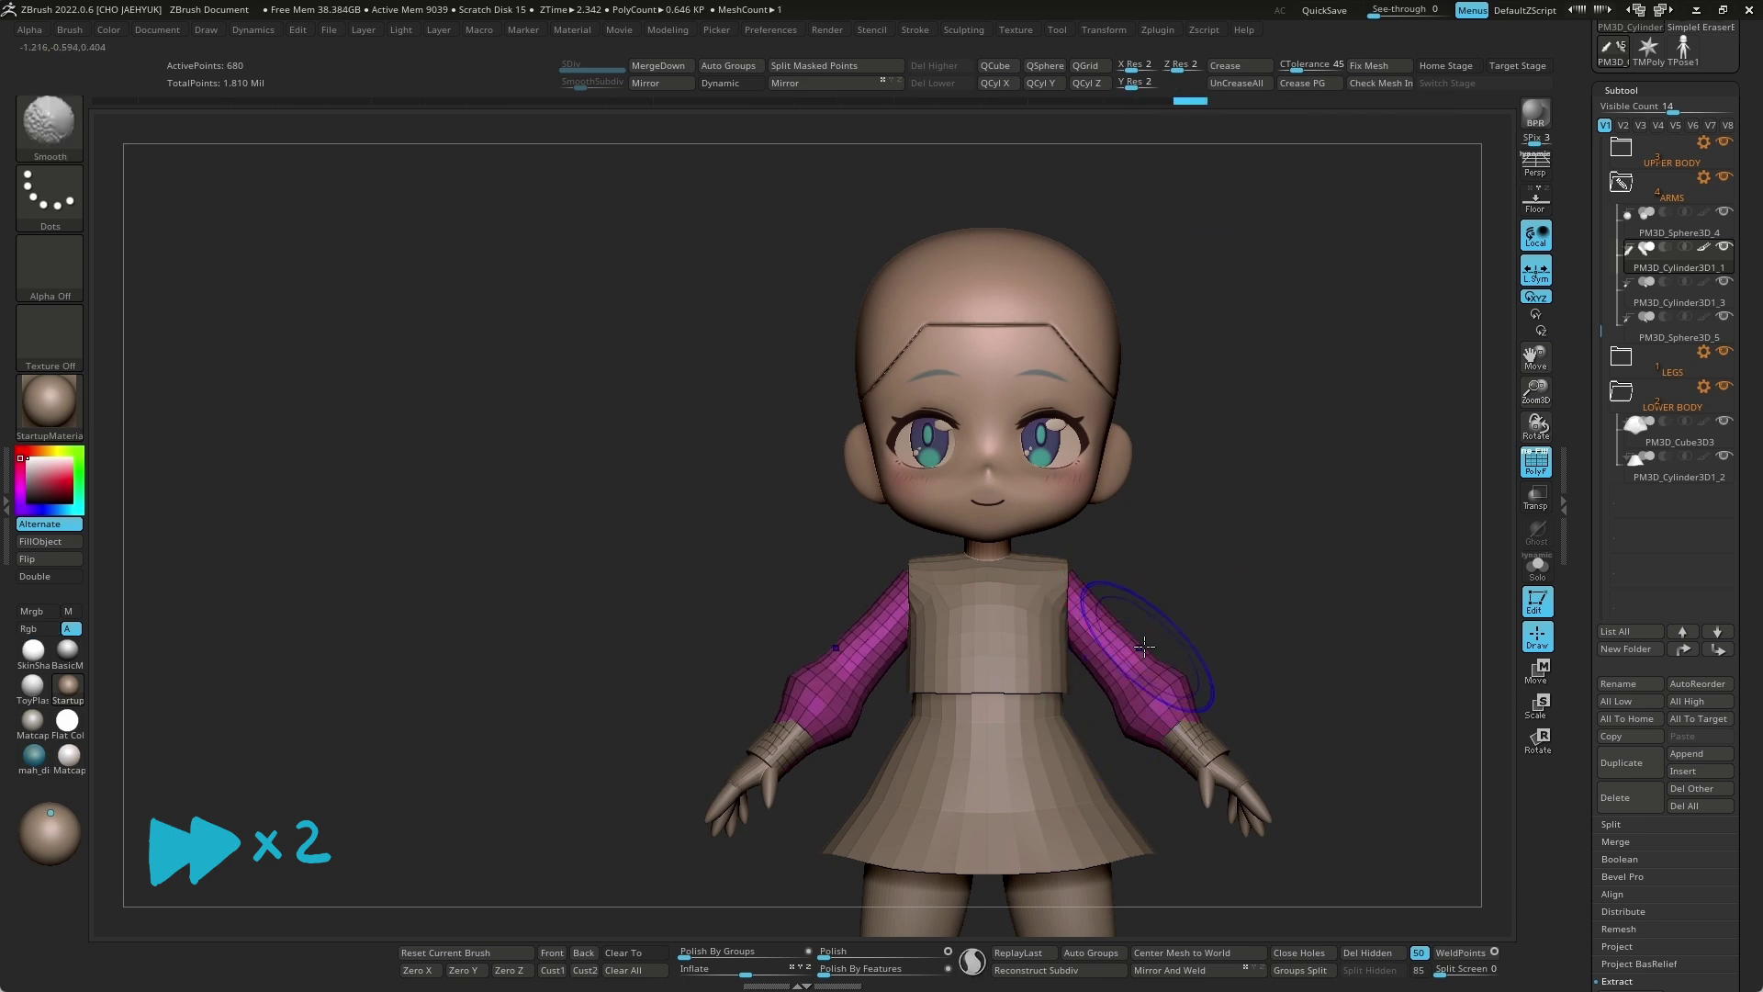
pyautogui.press('w')
pyautogui.scroll(2, 1194, 726)
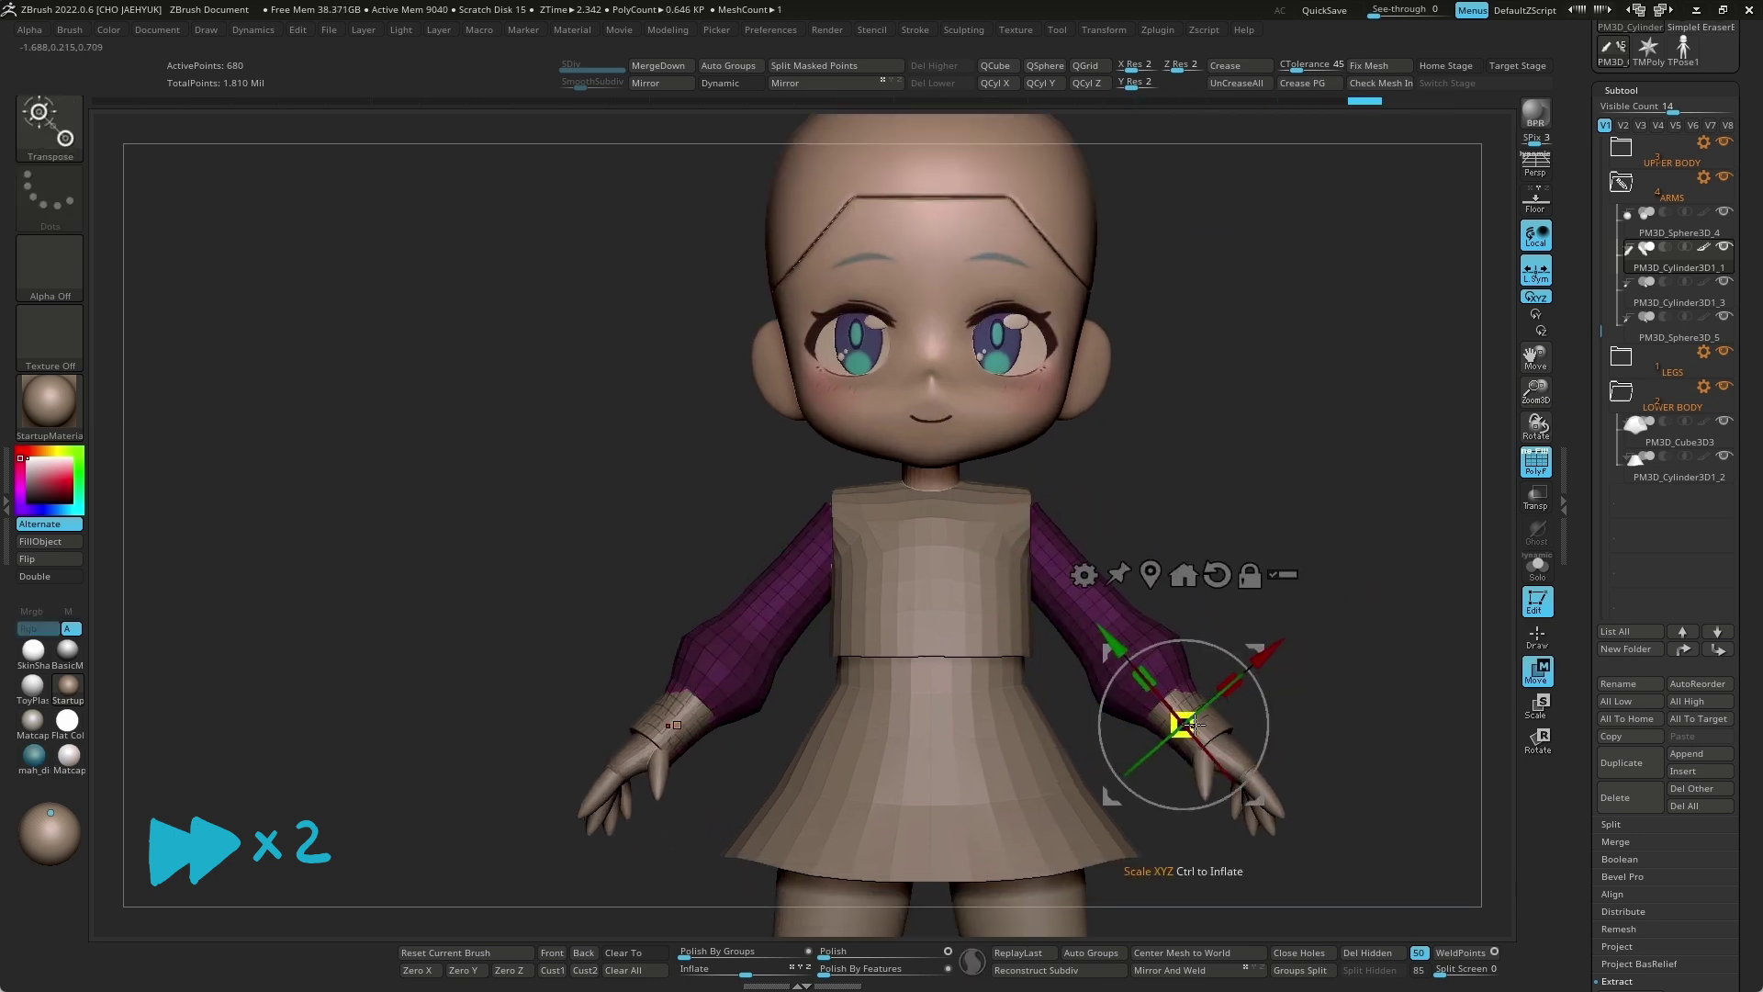
pyautogui.moveTo(1304, 739)
pyautogui.mouseDown()
pyautogui.moveTo(1341, 742)
pyautogui.moveTo(1320, 663)
pyautogui.moveTo(1090, 771)
pyautogui.mouseUp()
pyautogui.press('q')
pyautogui.keyDown('shift'); pyautogui.moveTo(1345, 608); pyautogui.dragTo(1286, 653); pyautogui.keyUp('shift')
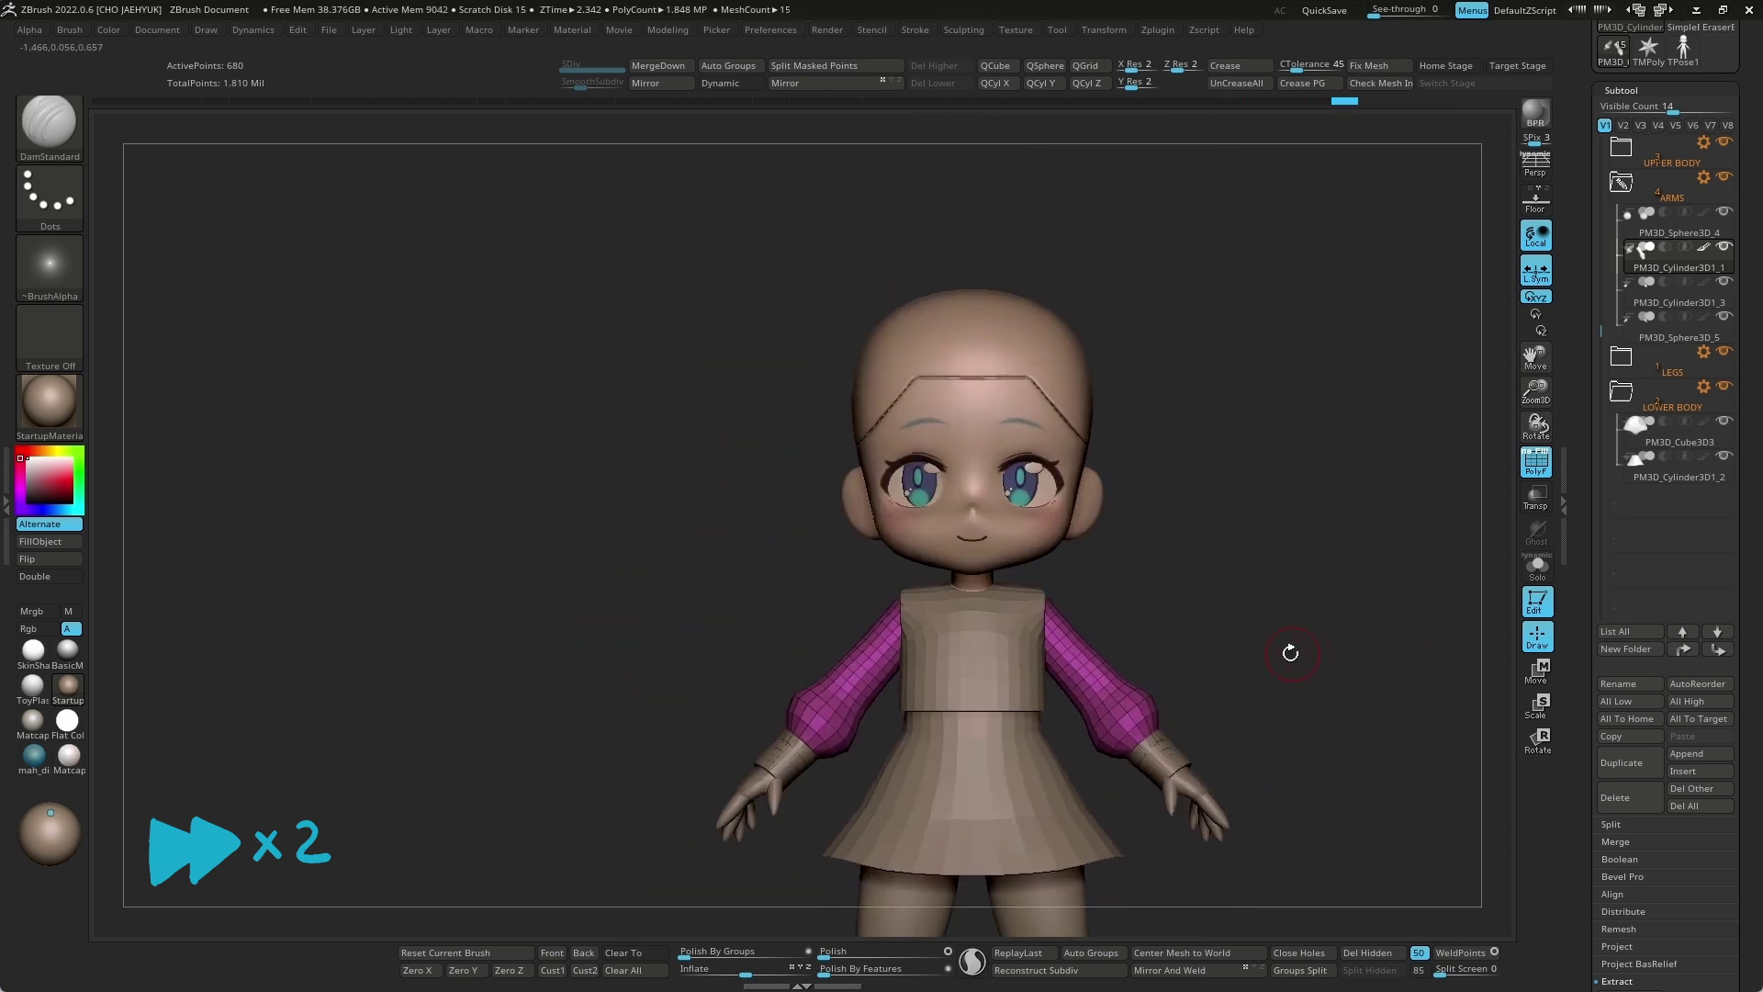
pyautogui.keyDown('alt'); pyautogui.click(1064, 638); pyautogui.keyUp('alt')
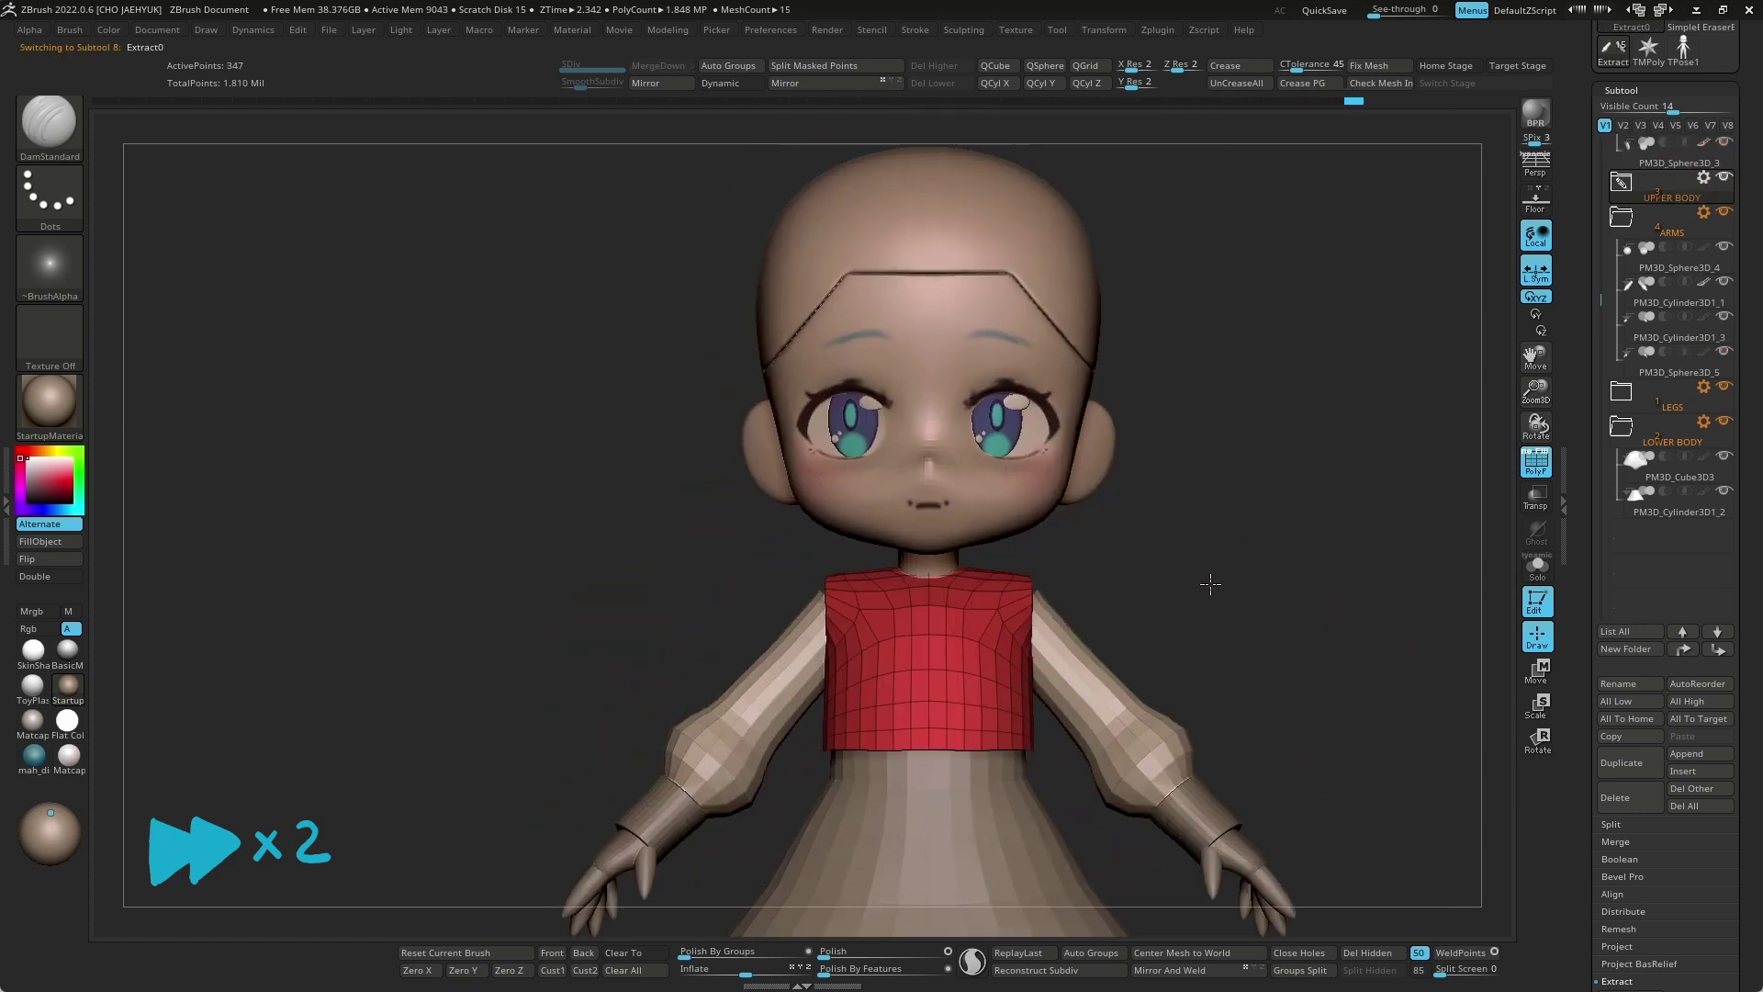
pyautogui.keyDown('alt'); pyautogui.click(1076, 635); pyautogui.keyUp('alt')
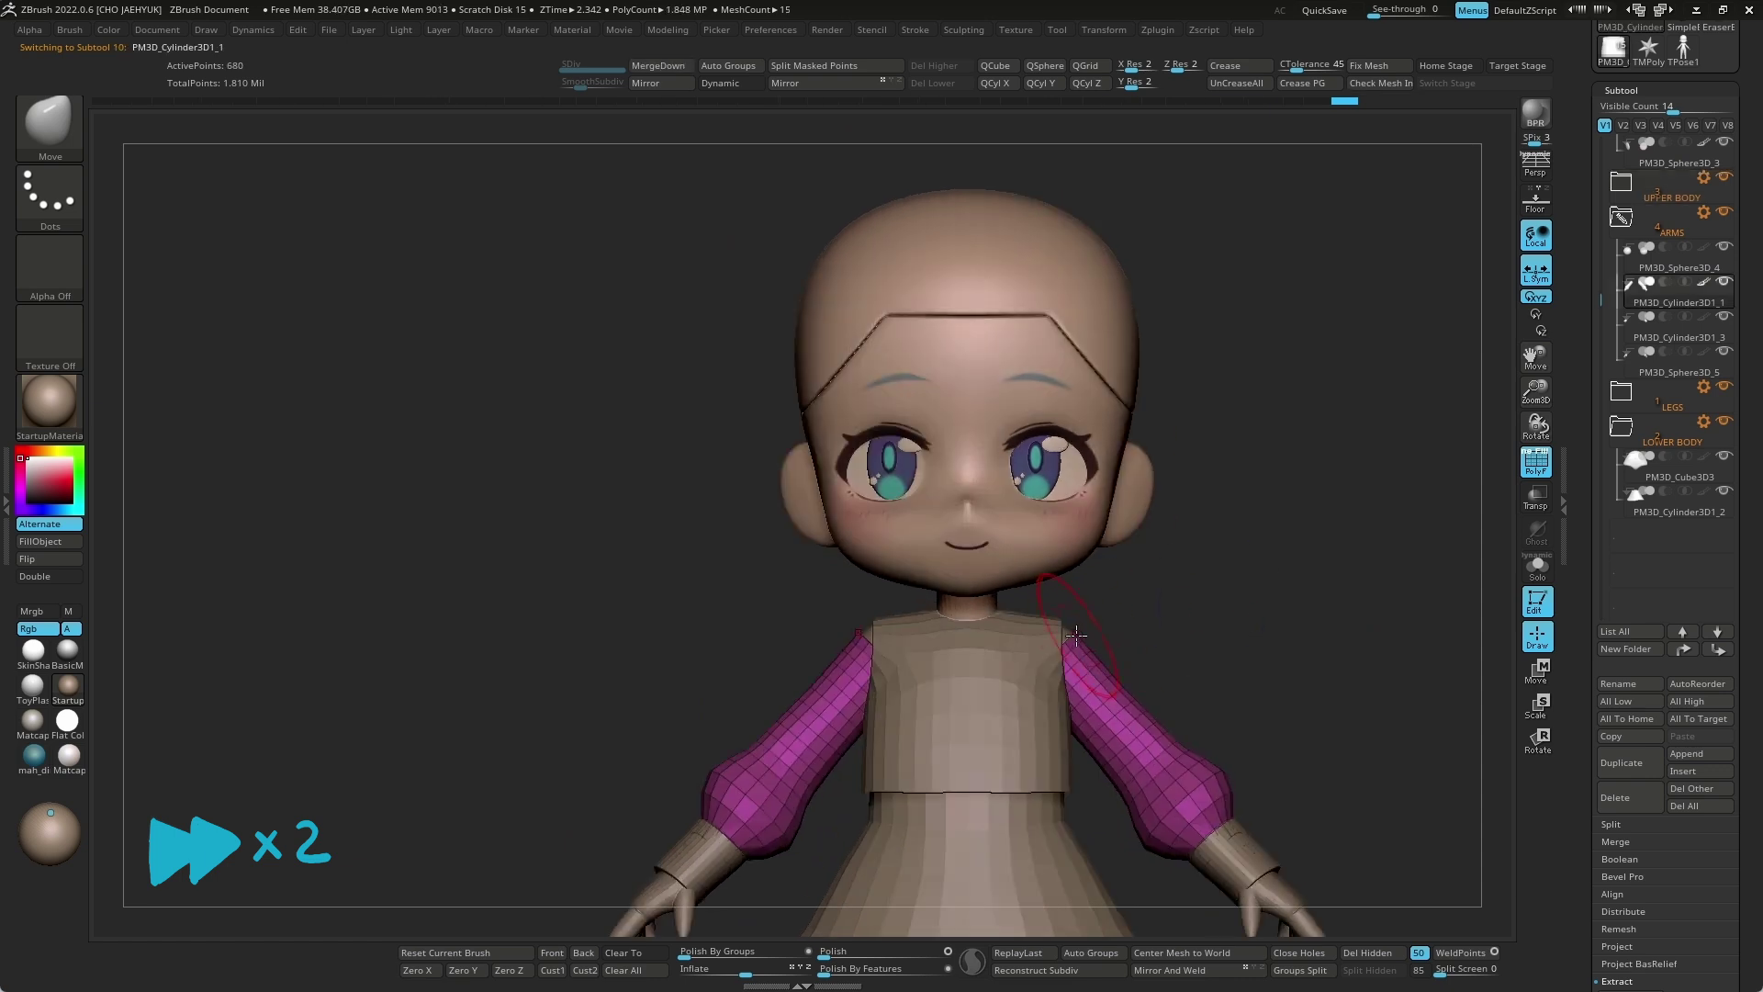
pyautogui.keyDown('alt'); pyautogui.moveTo(1135, 640); pyautogui.dragTo(1056, 634); pyautogui.keyUp('alt')
pyautogui.keyDown('alt'); pyautogui.click(1041, 626); pyautogui.keyUp('alt')
pyautogui.moveTo(1052, 628)
pyautogui.mouseDown(button='right')
pyautogui.moveTo(1076, 668)
pyautogui.moveTo(1244, 563)
pyautogui.mouseUp(button='right')
pyautogui.hotkey('shift', 'f')
pyautogui.moveTo(1044, 653)
pyautogui.mouseDown(button='right')
pyautogui.moveTo(1245, 511)
pyautogui.moveTo(1304, 612)
pyautogui.moveTo(1182, 700)
pyautogui.moveTo(1086, 737)
pyautogui.mouseUp(button='right')
pyautogui.keyDown('alt'); pyautogui.click(1182, 701); pyautogui.keyUp('alt')
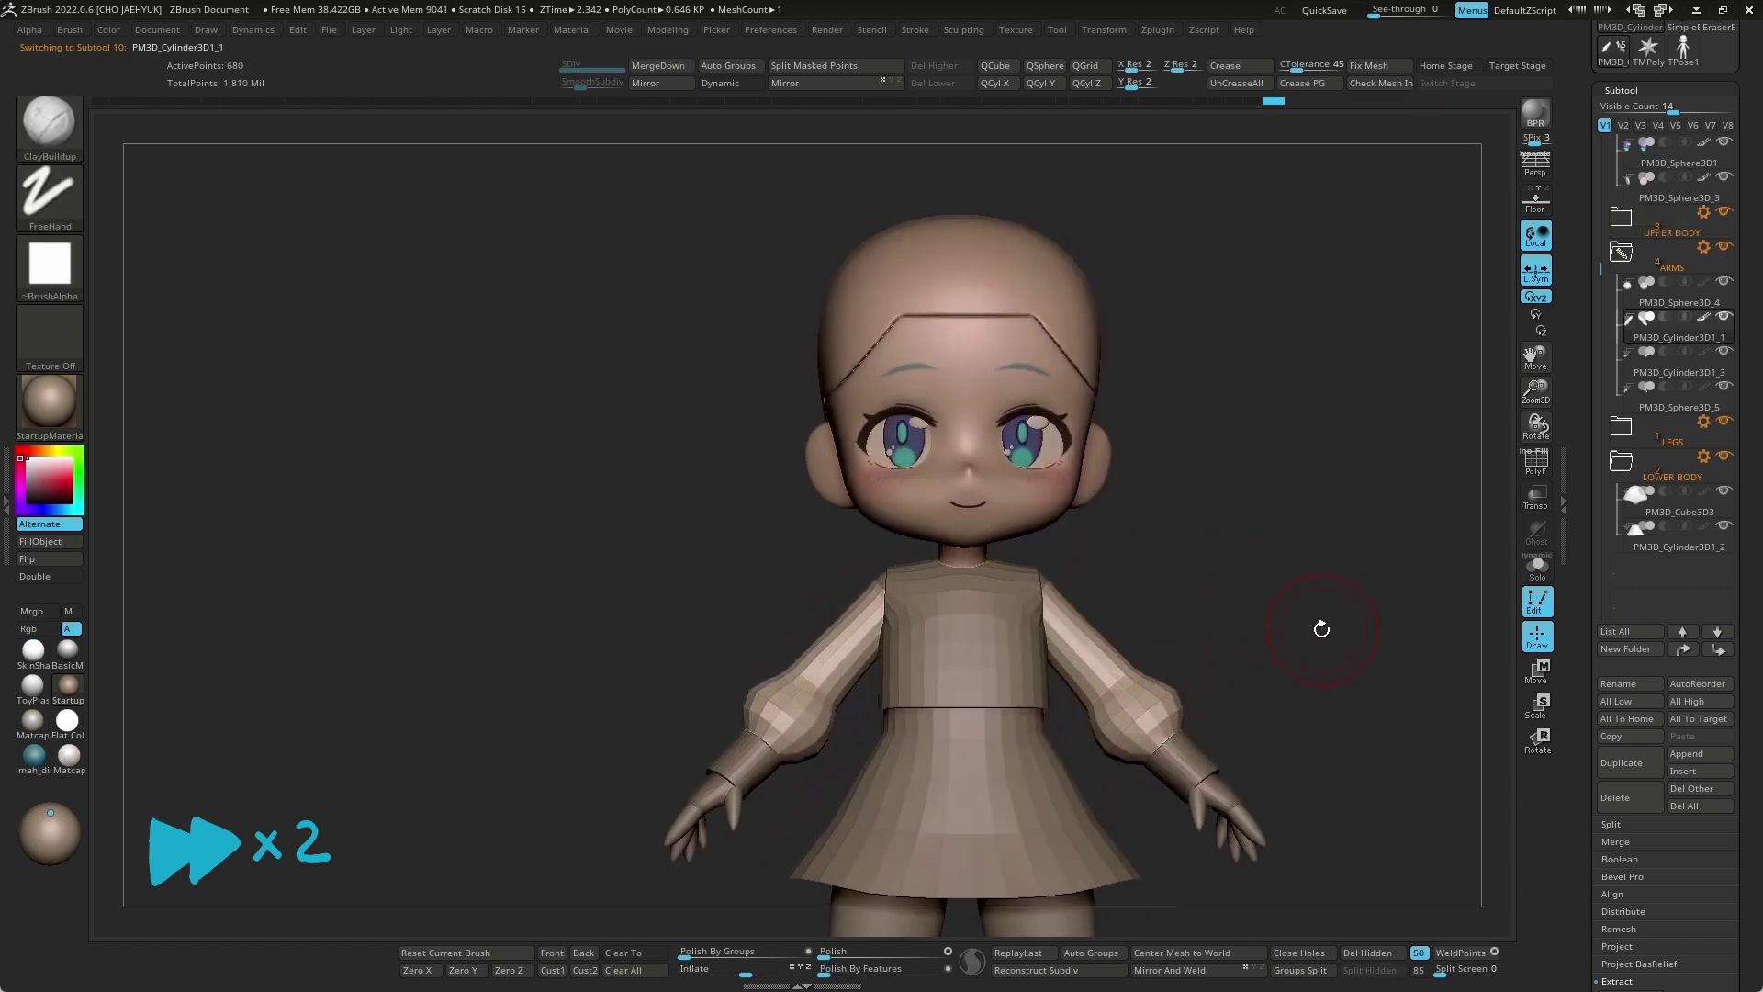
pyautogui.moveTo(1269, 651)
pyautogui.mouseDown(button='right')
pyautogui.moveTo(1245, 670)
pyautogui.moveTo(1344, 575)
pyautogui.moveTo(1339, 749)
pyautogui.moveTo(1162, 697)
pyautogui.moveTo(1246, 709)
pyautogui.moveTo(1250, 677)
pyautogui.mouseUp(button='right')
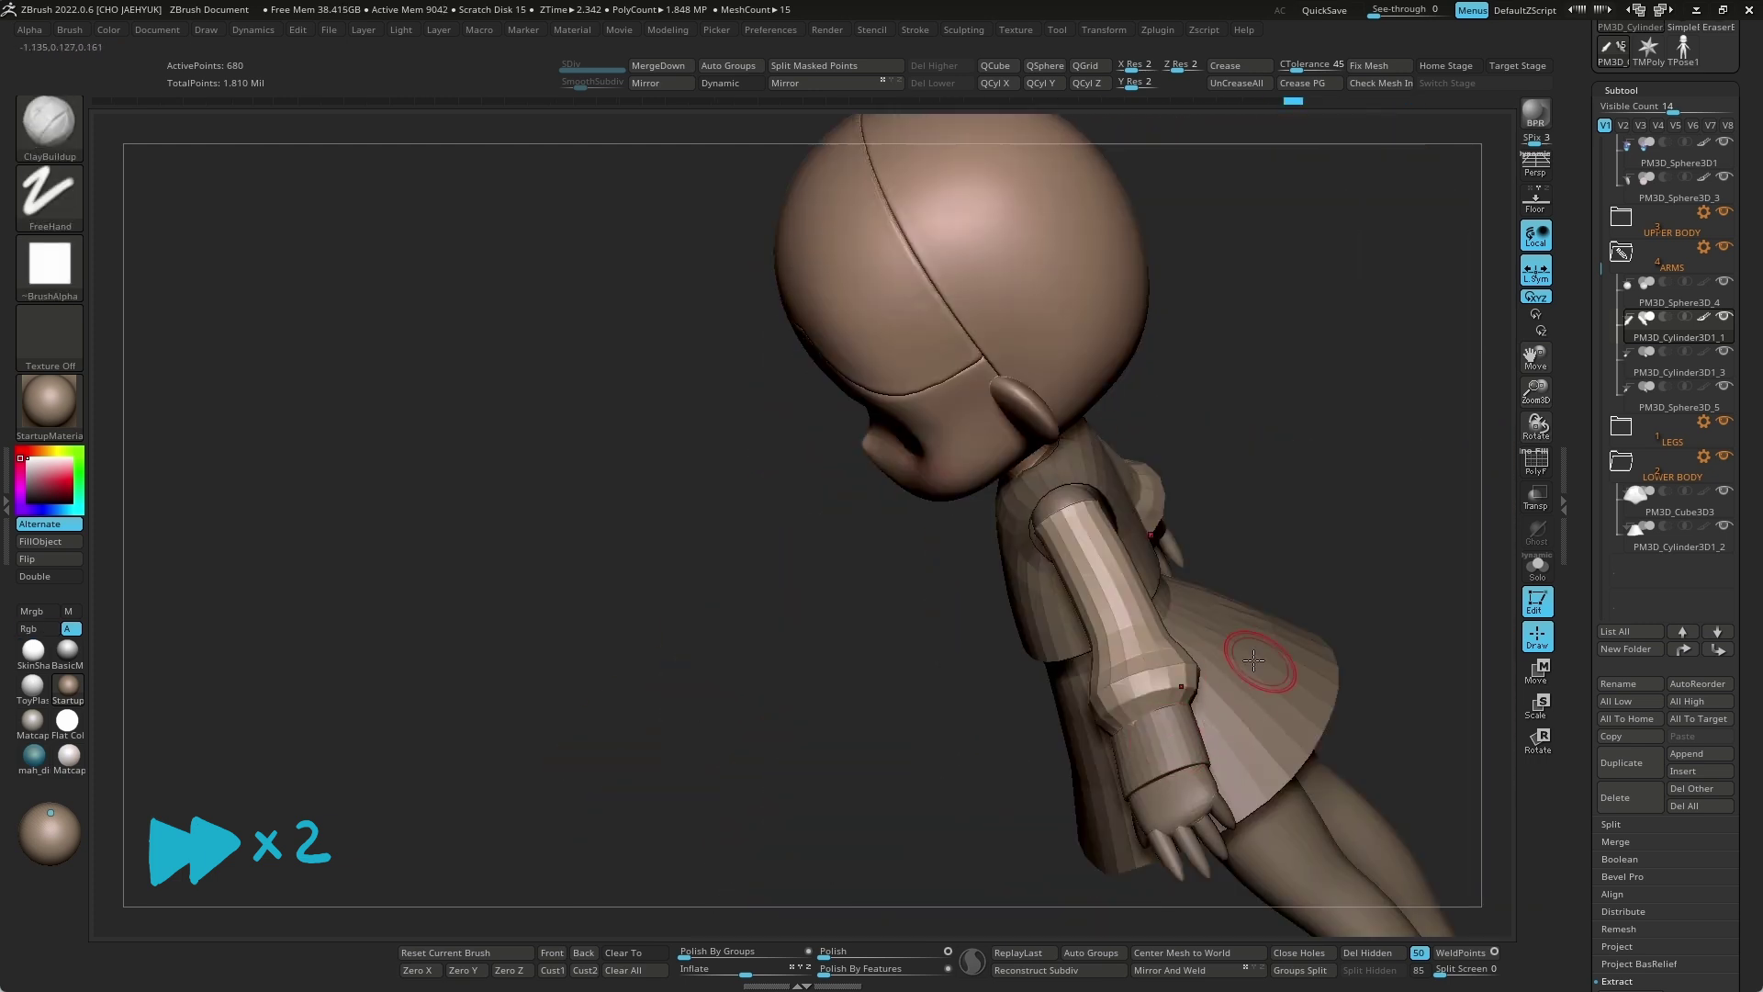
pyautogui.moveTo(1364, 567)
pyautogui.keyDown('shift'); pyautogui.mouseDown(button='right')
pyautogui.moveTo(1319, 595)
pyautogui.moveTo(1332, 542)
pyautogui.moveTo(1307, 658)
pyautogui.moveTo(1208, 610)
pyautogui.moveTo(1287, 603)
pyautogui.mouseUp(button='right'); pyautogui.keyUp('shift')
pyautogui.press('b')
pyautogui.press('m')
pyautogui.press('v')
pyautogui.keyDown('alt'); pyautogui.click(997, 604); pyautogui.keyUp('alt')
pyautogui.moveTo(978, 625); pyautogui.dragTo(1378, 551, button='right')
pyautogui.press('s')
pyautogui.click(1672, 266)
pyautogui.click(1651, 347)
# Step: Delete the old Extract0 vest and solo the torso block for mask painting
pyautogui.click(1629, 797)
pyautogui.click(1537, 567)
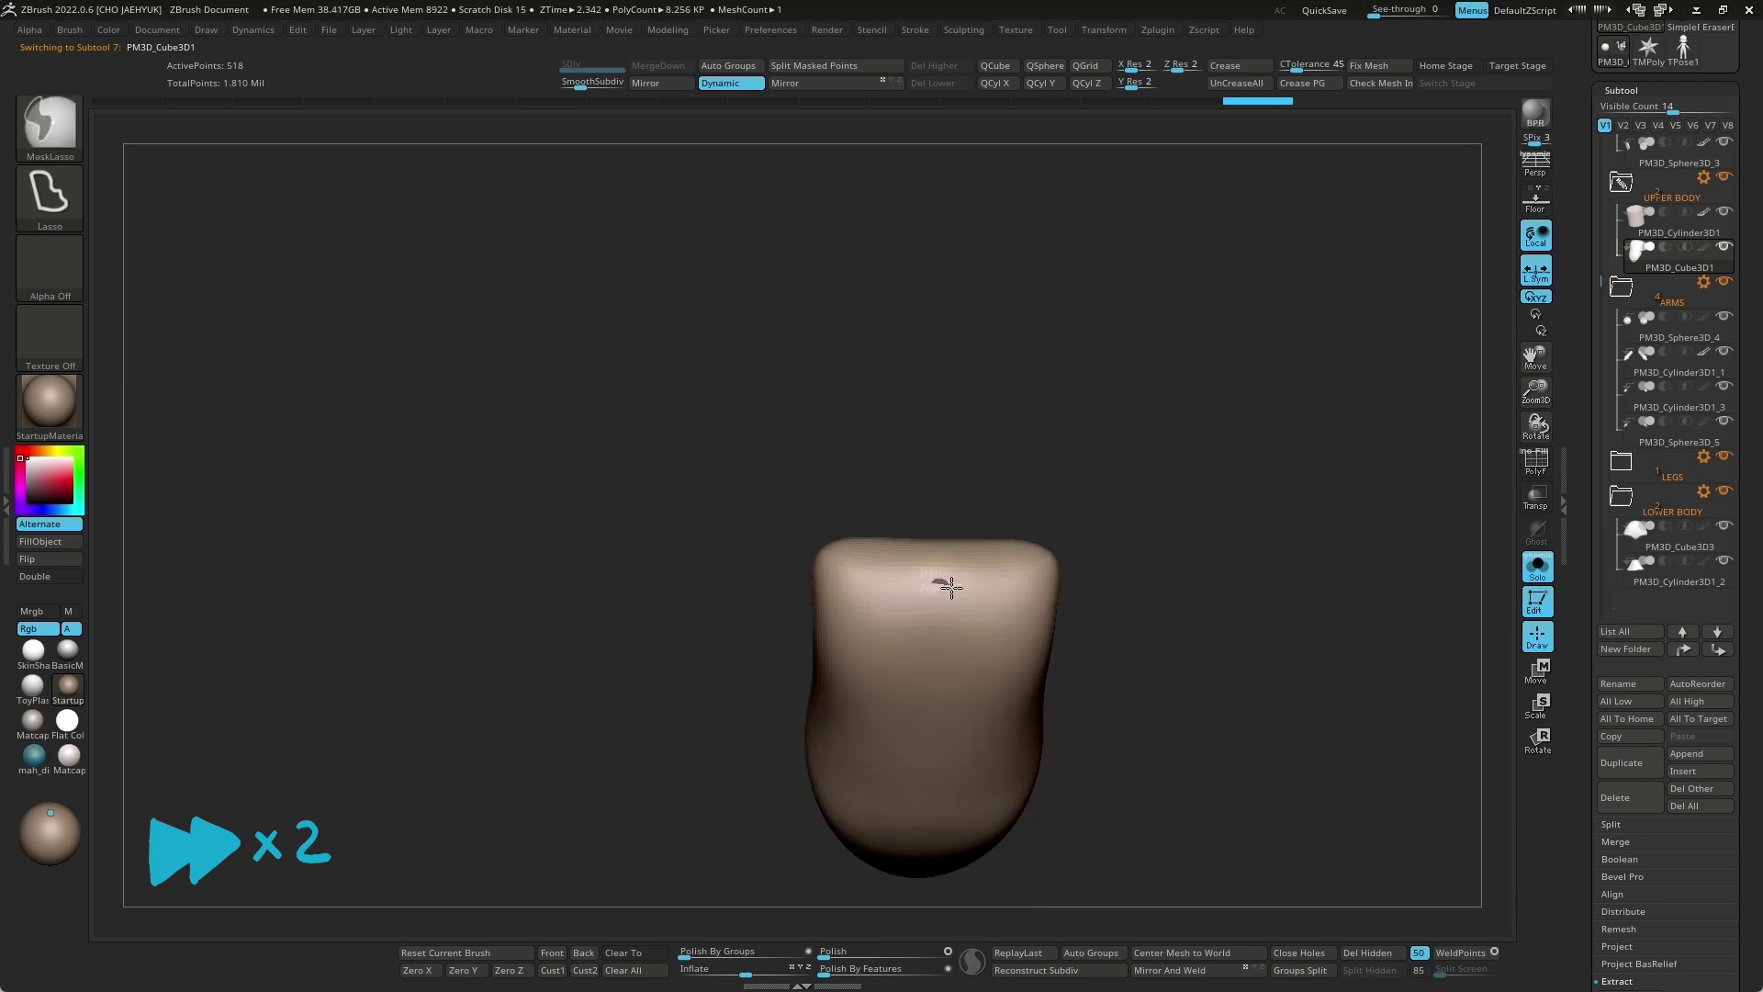
pyautogui.press('b')
pyautogui.press('m')
pyautogui.press('p')
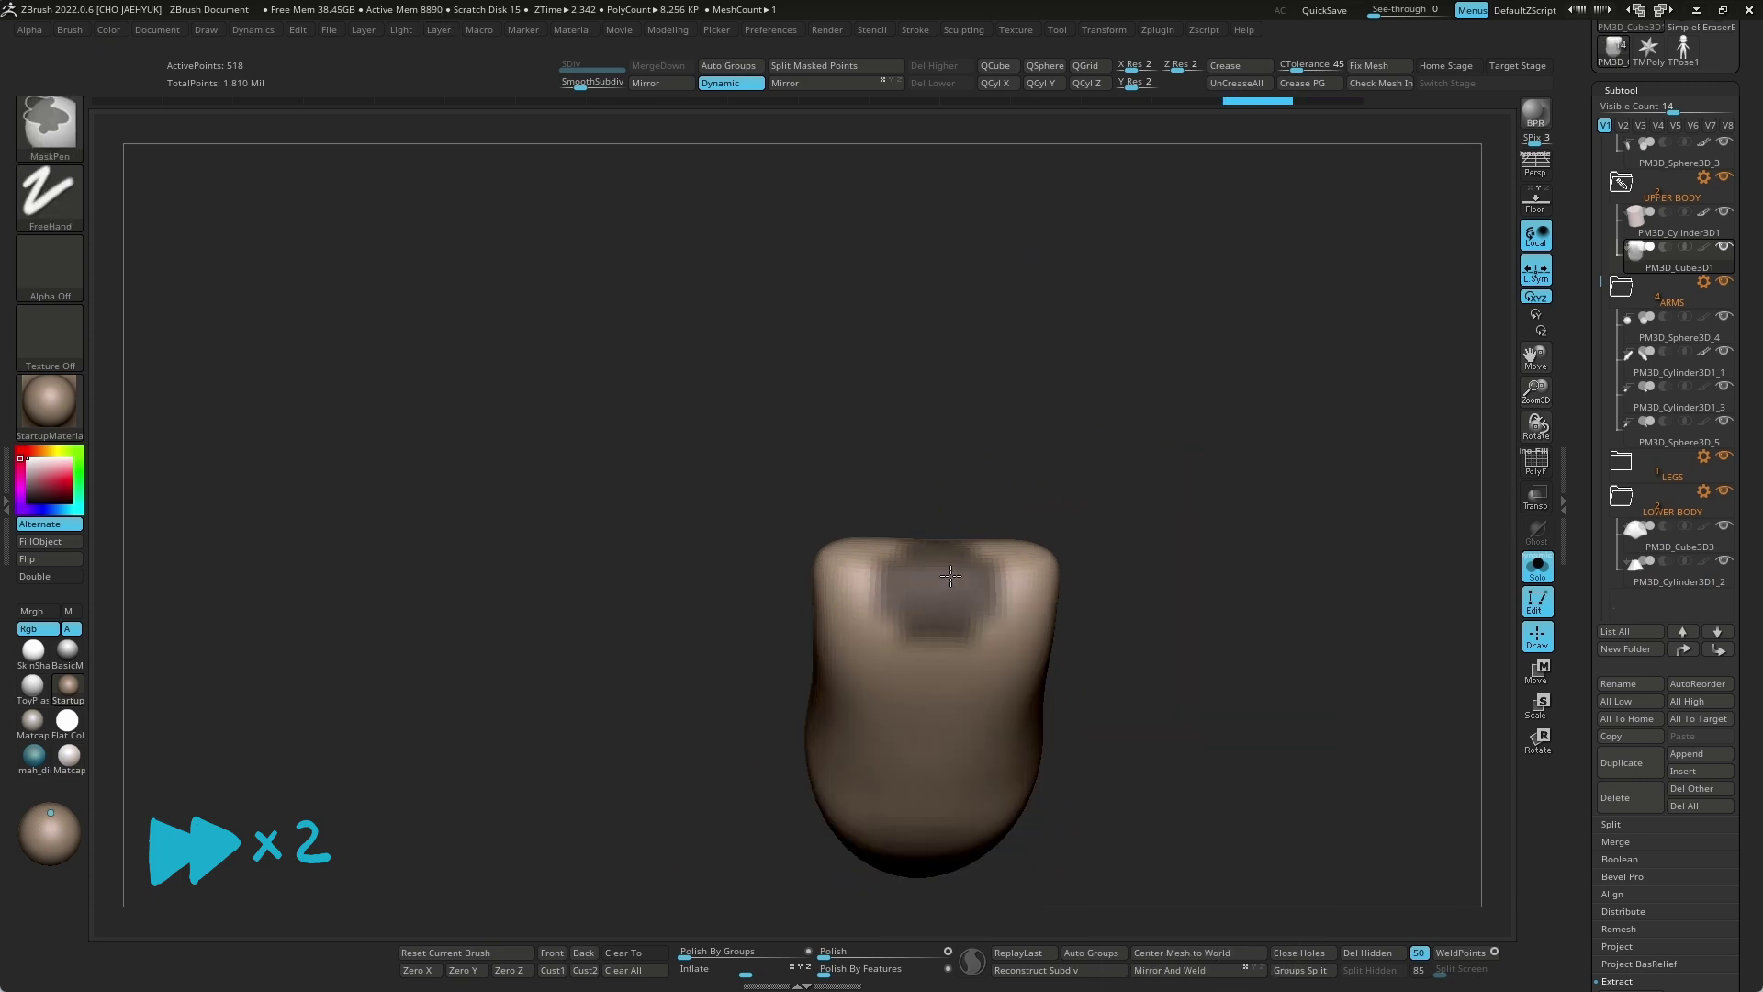
pyautogui.moveTo(960, 533)
pyautogui.mouseDown()
pyautogui.moveTo(1137, 598)
pyautogui.moveTo(1244, 677)
pyautogui.moveTo(1182, 676)
pyautogui.moveTo(1232, 700)
pyautogui.moveTo(1212, 775)
pyautogui.moveTo(1513, 684)
pyautogui.moveTo(1181, 610)
pyautogui.moveTo(1232, 622)
pyautogui.moveTo(1261, 657)
pyautogui.moveTo(1298, 578)
pyautogui.moveTo(1177, 642)
pyautogui.moveTo(1029, 780)
pyautogui.mouseUp()
pyautogui.press('b')
pyautogui.press('m')
pyautogui.press('v')
# Step: Paint a MaskPen mask over the upper torso and Extract it as a new shell
pyautogui.moveTo(1232, 692)
pyautogui.mouseDown()
pyautogui.moveTo(1225, 735)
pyautogui.moveTo(1236, 712)
pyautogui.moveTo(1276, 740)
pyautogui.moveTo(1231, 736)
pyautogui.moveTo(1247, 784)
pyautogui.mouseUp()
pyautogui.moveTo(1276, 718)
pyautogui.mouseDown()
pyautogui.moveTo(1259, 583)
pyautogui.moveTo(1221, 630)
pyautogui.moveTo(1346, 618)
pyautogui.moveTo(1181, 618)
pyautogui.moveTo(1228, 543)
pyautogui.mouseUp()
pyautogui.press('space')
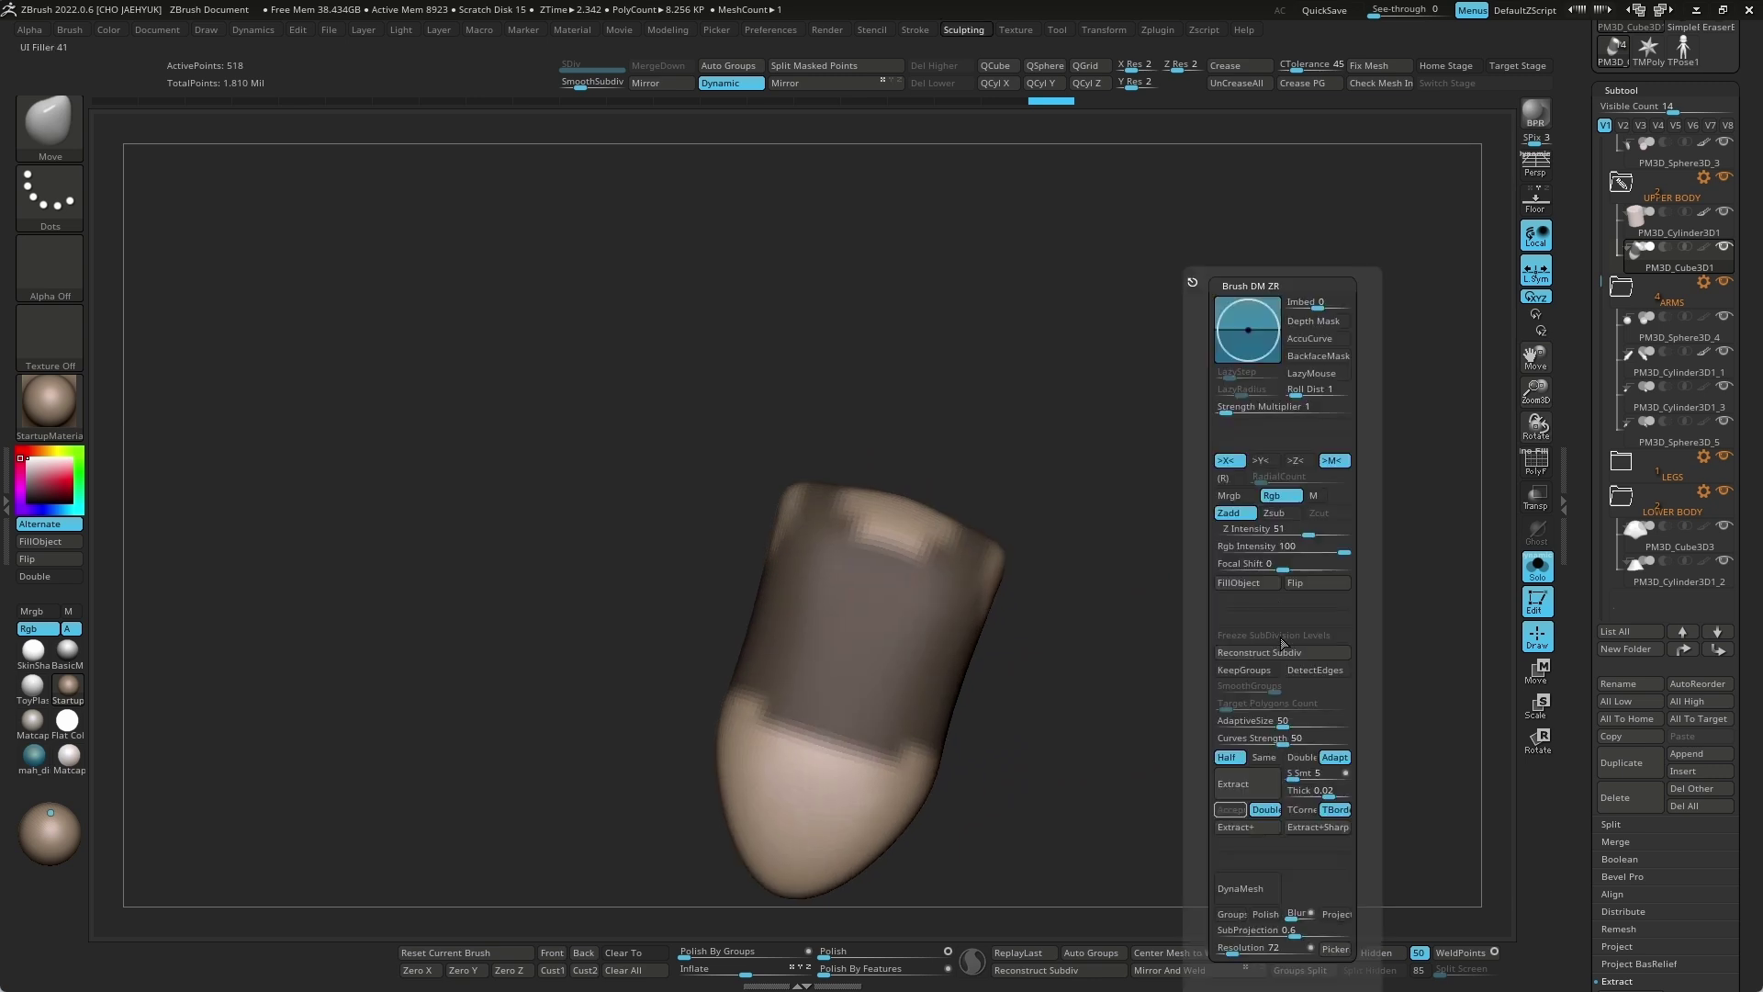
pyautogui.click(1242, 829)
# Step: Check the extracted shirt's wireframe and arm holes, then show the whole character again
pyautogui.moveTo(1271, 558)
pyautogui.mouseDown()
pyautogui.moveTo(1247, 701)
pyautogui.moveTo(1412, 453)
pyautogui.mouseUp()
pyautogui.hotkey('shift', 'f')
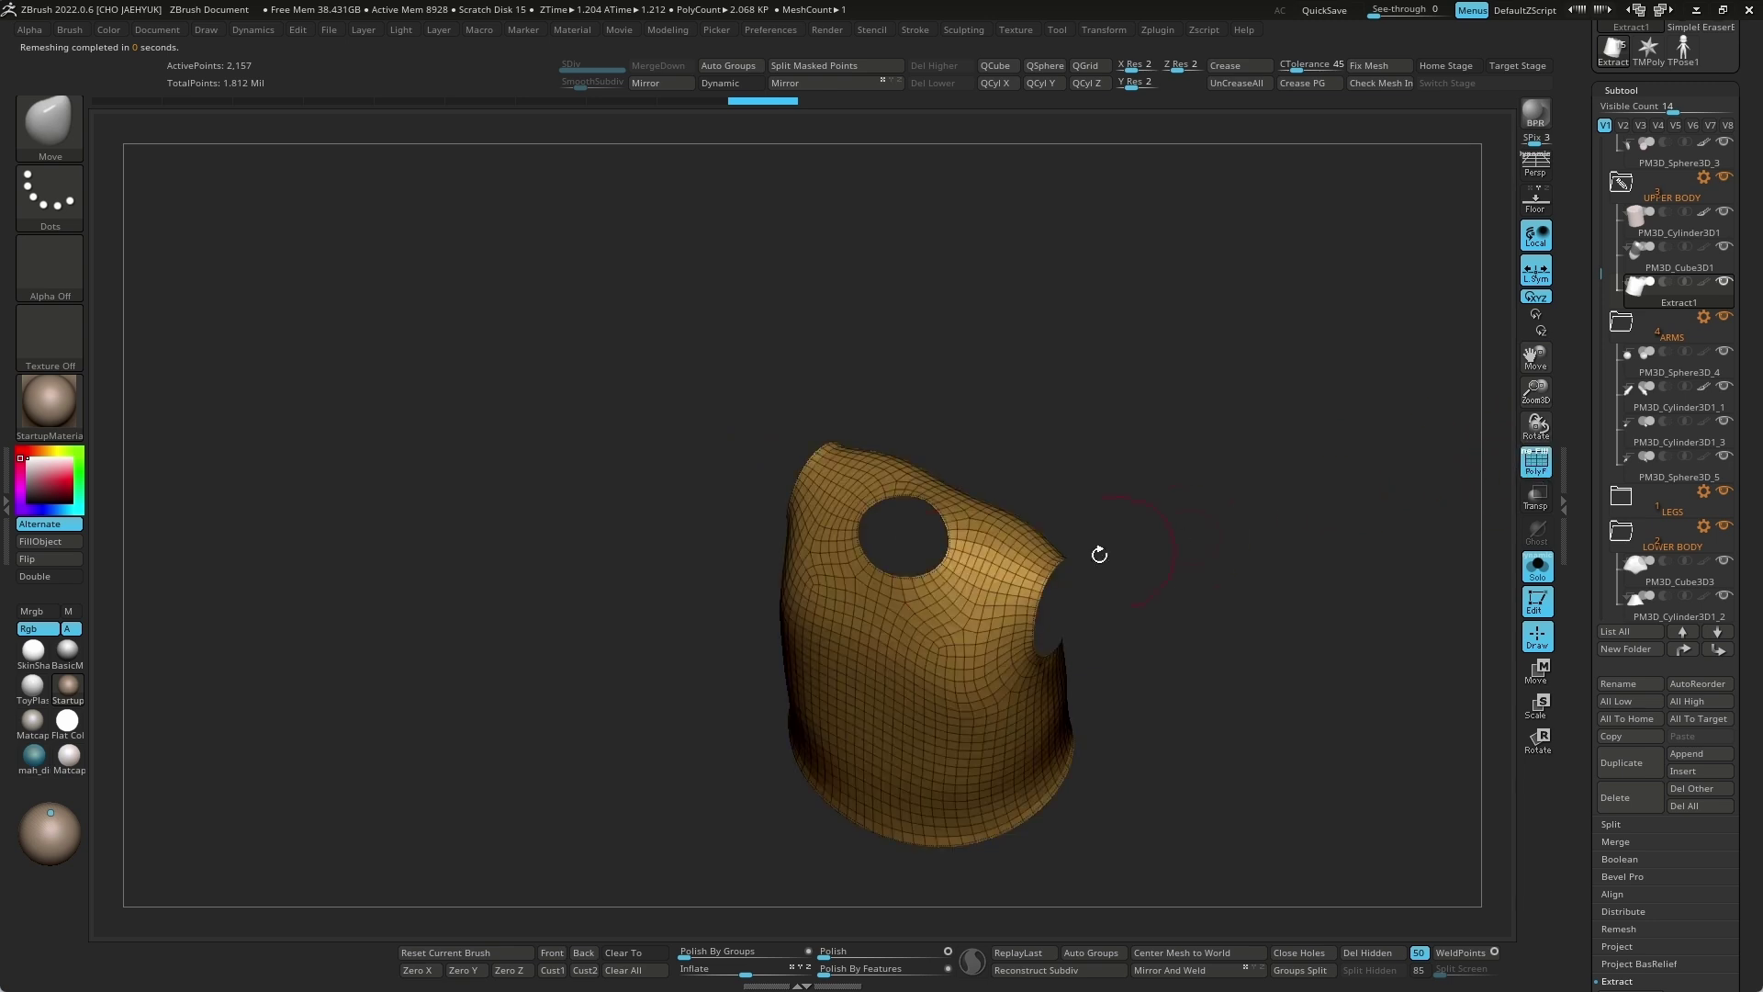
pyautogui.moveTo(1047, 590)
pyautogui.mouseDown()
pyautogui.moveTo(1311, 563)
pyautogui.moveTo(1338, 585)
pyautogui.moveTo(1327, 602)
pyautogui.moveTo(945, 614)
pyautogui.mouseUp()
pyautogui.hotkey('shift', 'f')
pyautogui.hotkey('alt', 's')
pyautogui.moveTo(1194, 570)
pyautogui.mouseDown()
pyautogui.moveTo(1248, 551)
pyautogui.moveTo(989, 594)
pyautogui.mouseUp()
pyautogui.moveTo(1086, 557)
pyautogui.mouseDown(button='right')
pyautogui.moveTo(1024, 646)
pyautogui.moveTo(1220, 621)
pyautogui.moveTo(1114, 717)
pyautogui.moveTo(974, 571)
pyautogui.mouseUp(button='right')
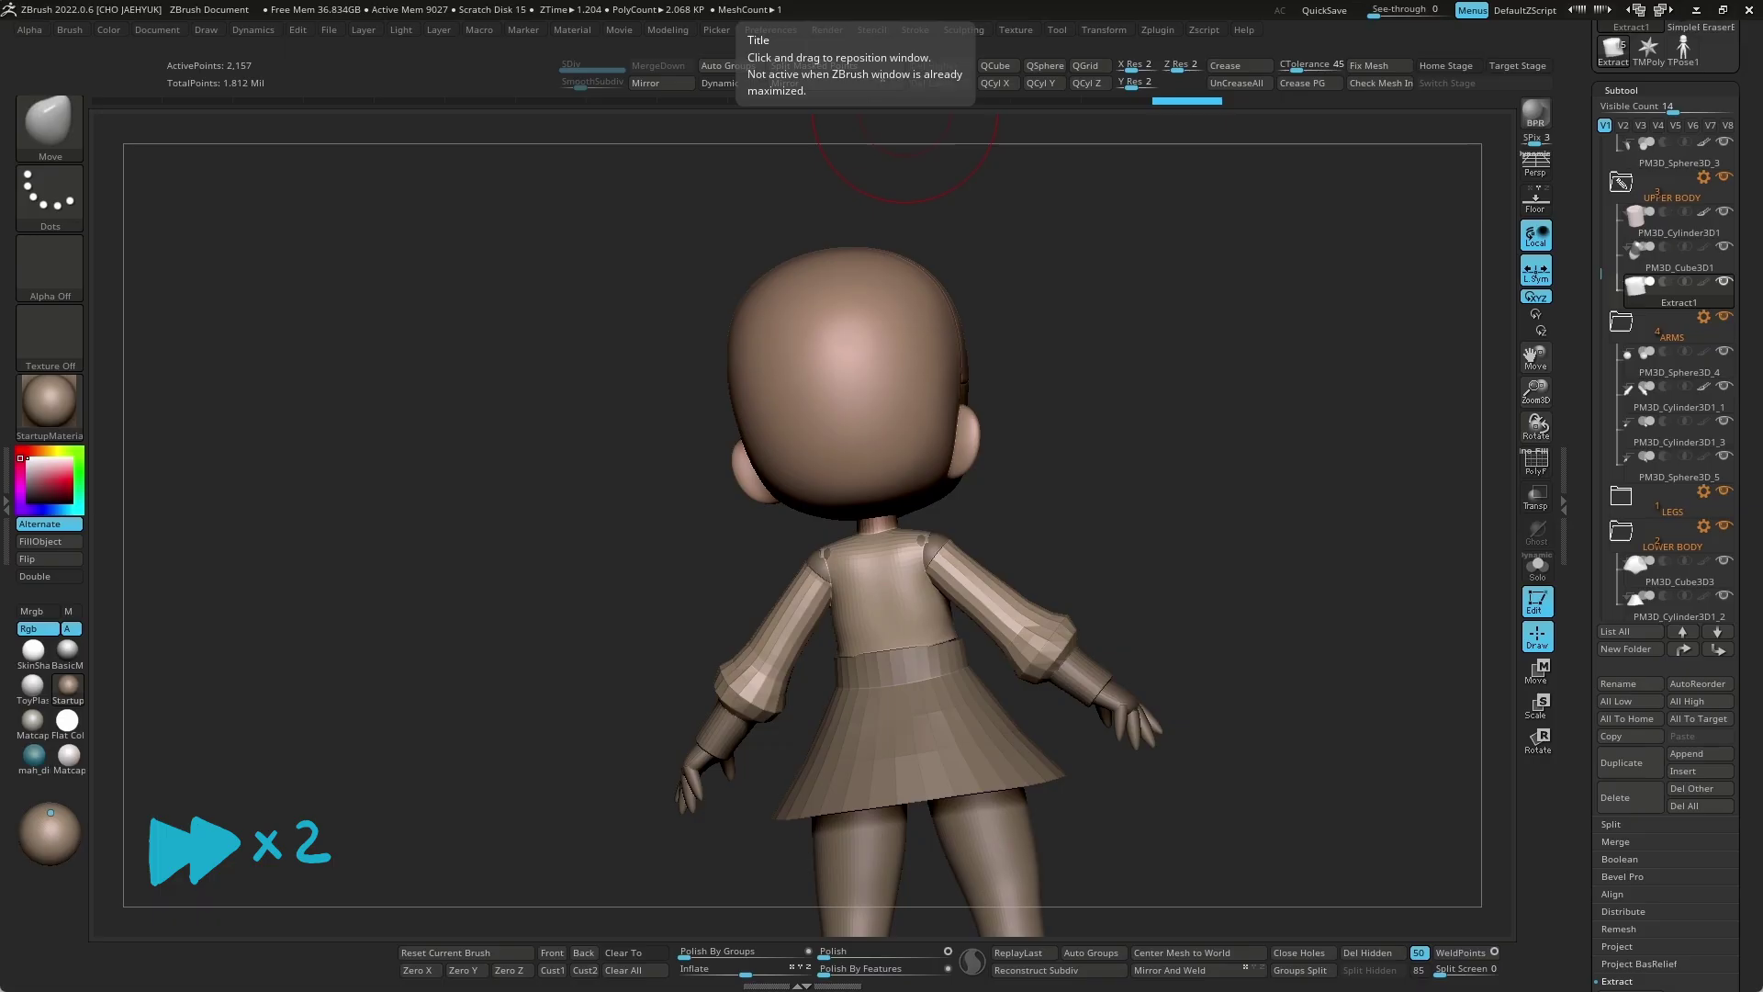
# Step: Smooth the new top's neckline while orbiting around the torso and neck
pyautogui.press('s')
pyautogui.moveTo(1215, 537)
pyautogui.keyDown('ctrl'); pyautogui.mouseDown(button='right')
pyautogui.moveTo(1181, 488)
pyautogui.moveTo(1226, 358)
pyautogui.mouseUp(button='right'); pyautogui.keyUp('ctrl')
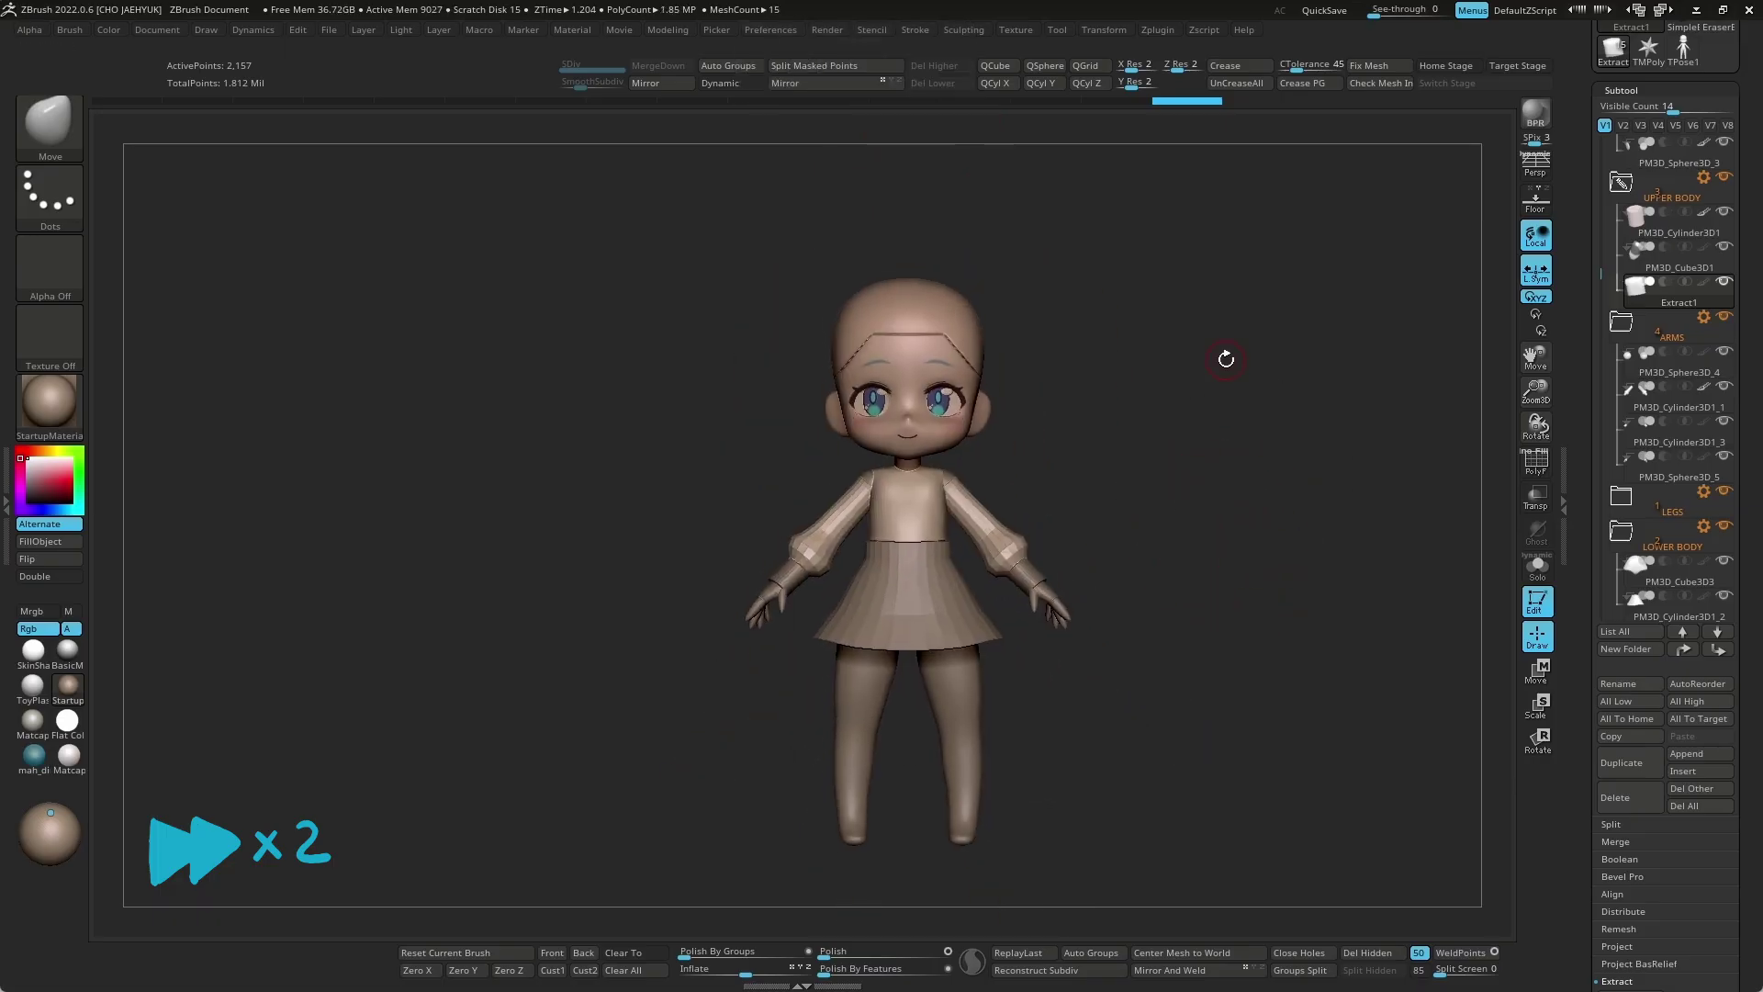
pyautogui.keyDown('ctrl'); pyautogui.moveTo(1230, 506); pyautogui.dragTo(1229, 551, button='right'); pyautogui.keyUp('ctrl')
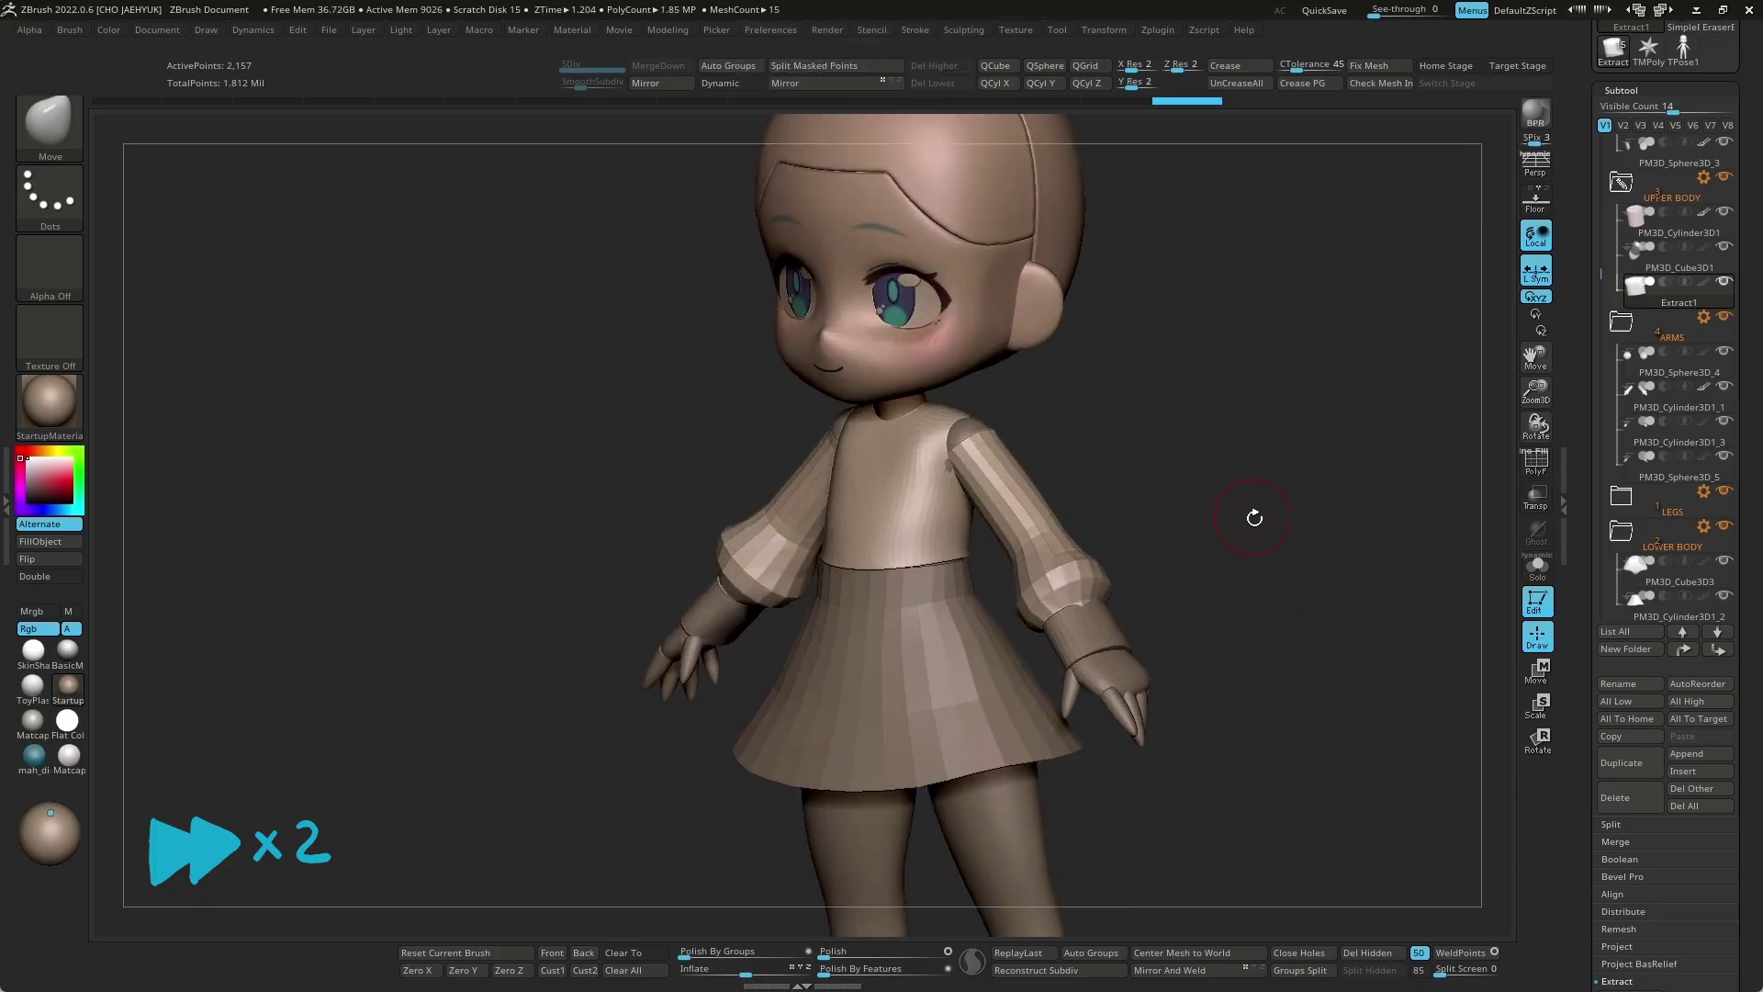
pyautogui.hotkey('ctrl', 'shift', 's')
pyautogui.moveTo(929, 598)
pyautogui.mouseDown(button='right')
pyautogui.moveTo(1090, 568)
pyautogui.moveTo(1031, 555)
pyautogui.moveTo(1255, 500)
pyautogui.moveTo(1209, 598)
pyautogui.moveTo(1320, 585)
pyautogui.moveTo(1366, 520)
pyautogui.mouseUp(button='right')
pyautogui.hotkey('shift', 'f')
pyautogui.hotkey('shift', 'f')
pyautogui.hotkey('ctrl', 'shift', 's')
pyautogui.moveTo(1395, 459)
pyautogui.mouseDown(button='right')
pyautogui.moveTo(1412, 539)
pyautogui.moveTo(1015, 566)
pyautogui.moveTo(1429, 531)
pyautogui.moveTo(1366, 598)
pyautogui.moveTo(1020, 627)
pyautogui.mouseUp(button='right')
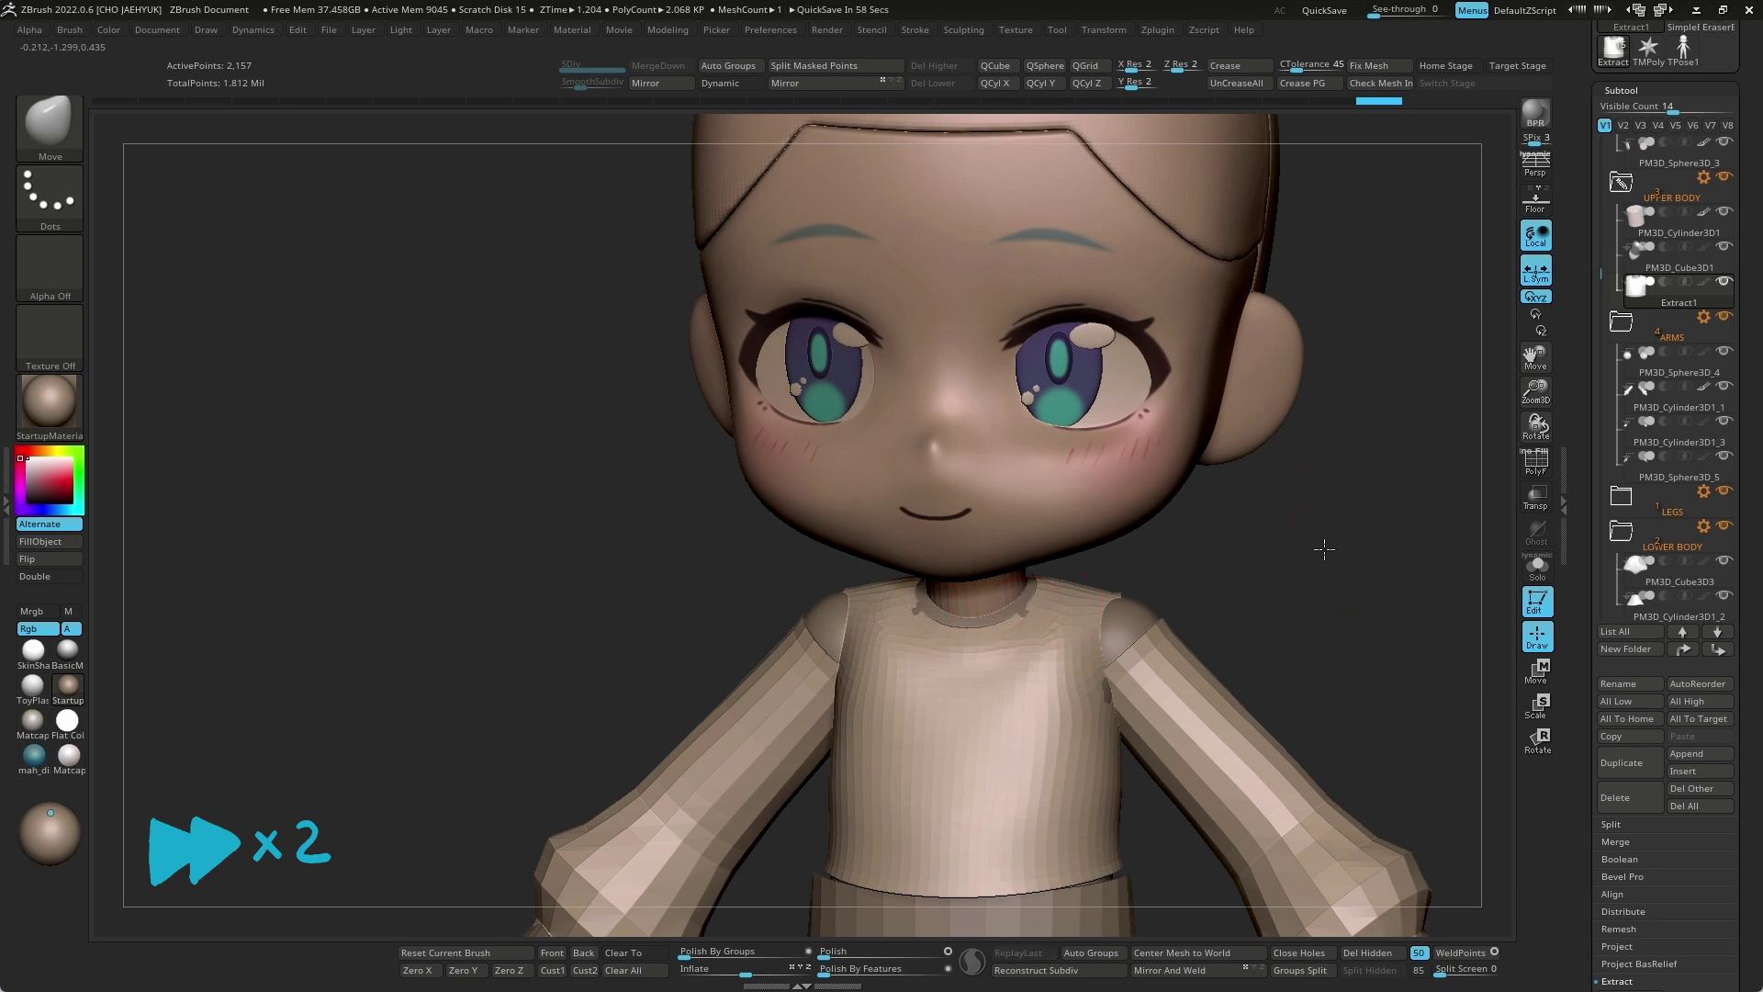
pyautogui.moveTo(1324, 549); pyautogui.dragTo(1017, 620, button='right')
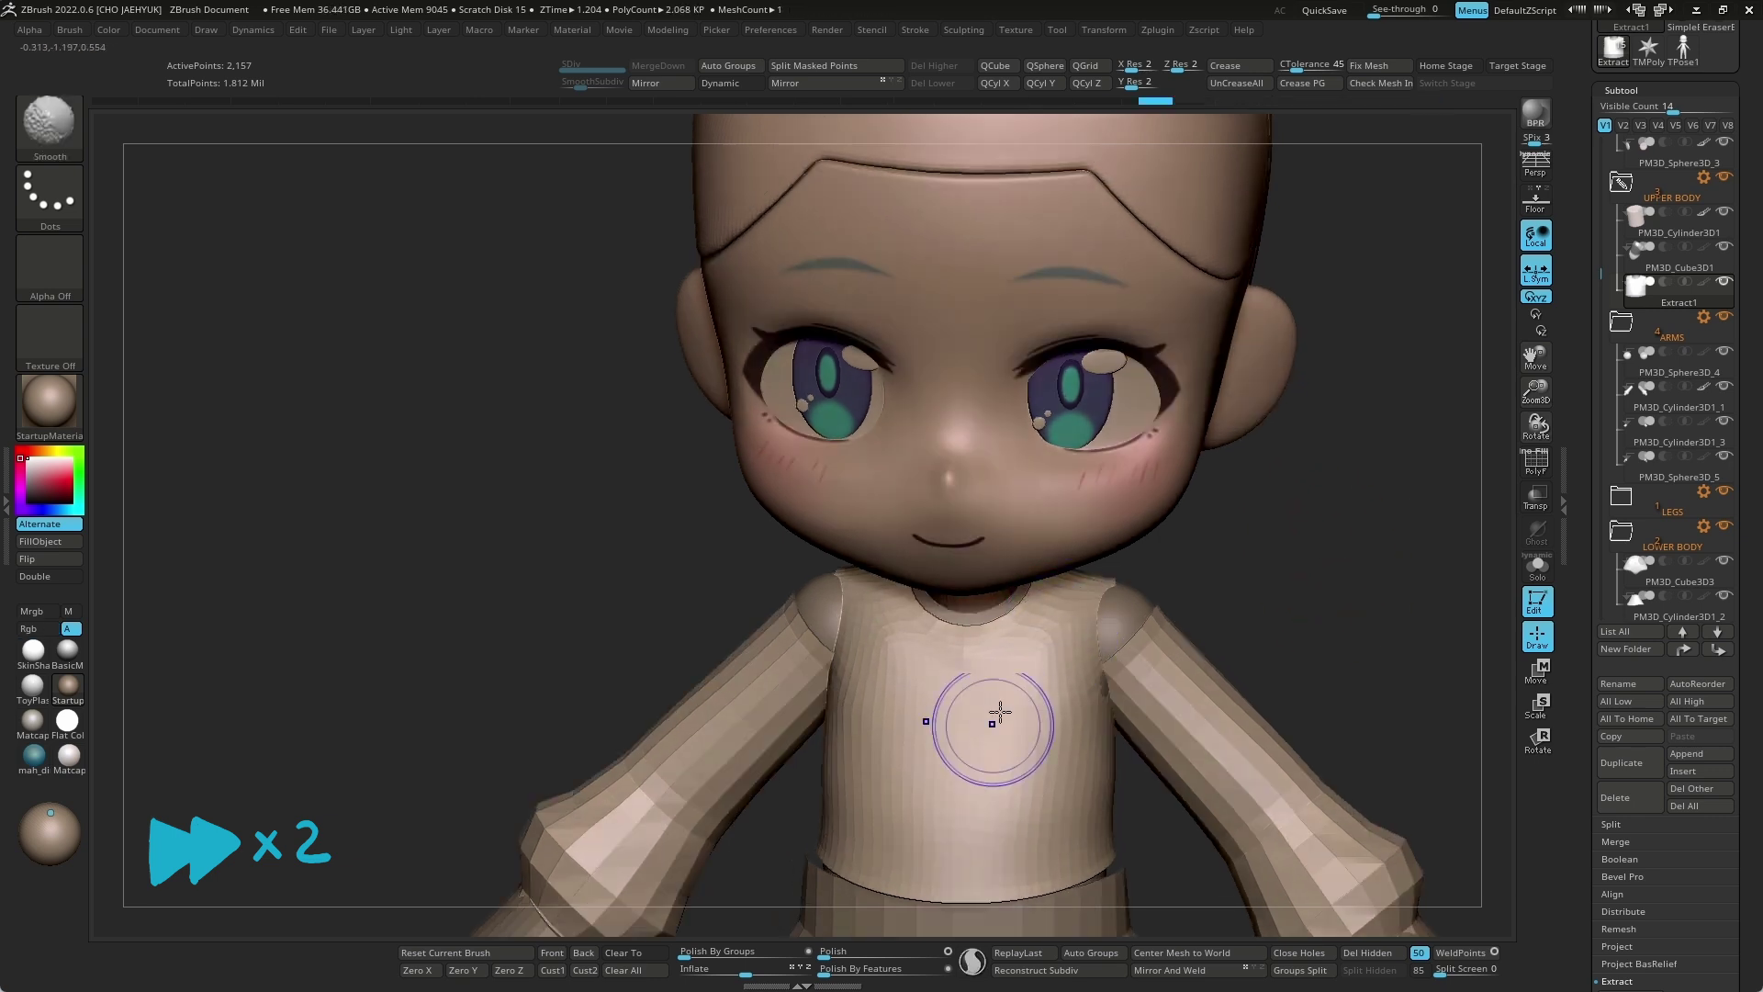
pyautogui.press('shift')
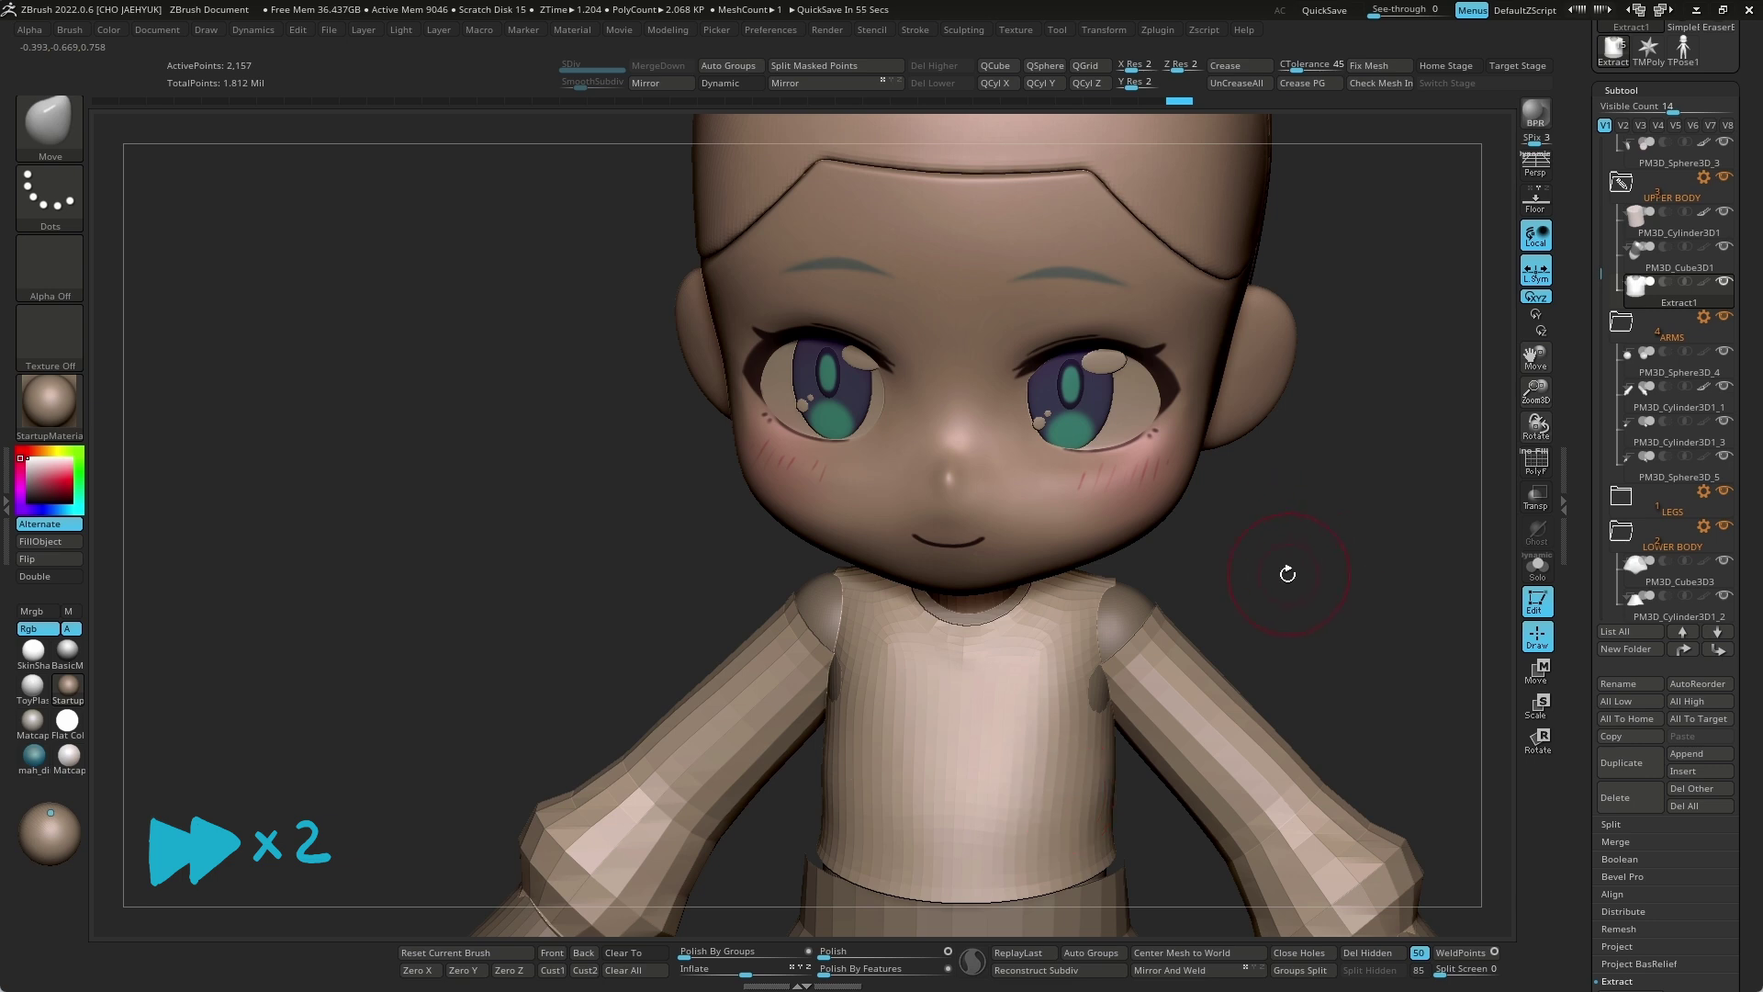
pyautogui.moveTo(1288, 574); pyautogui.dragTo(1070, 669, button='right')
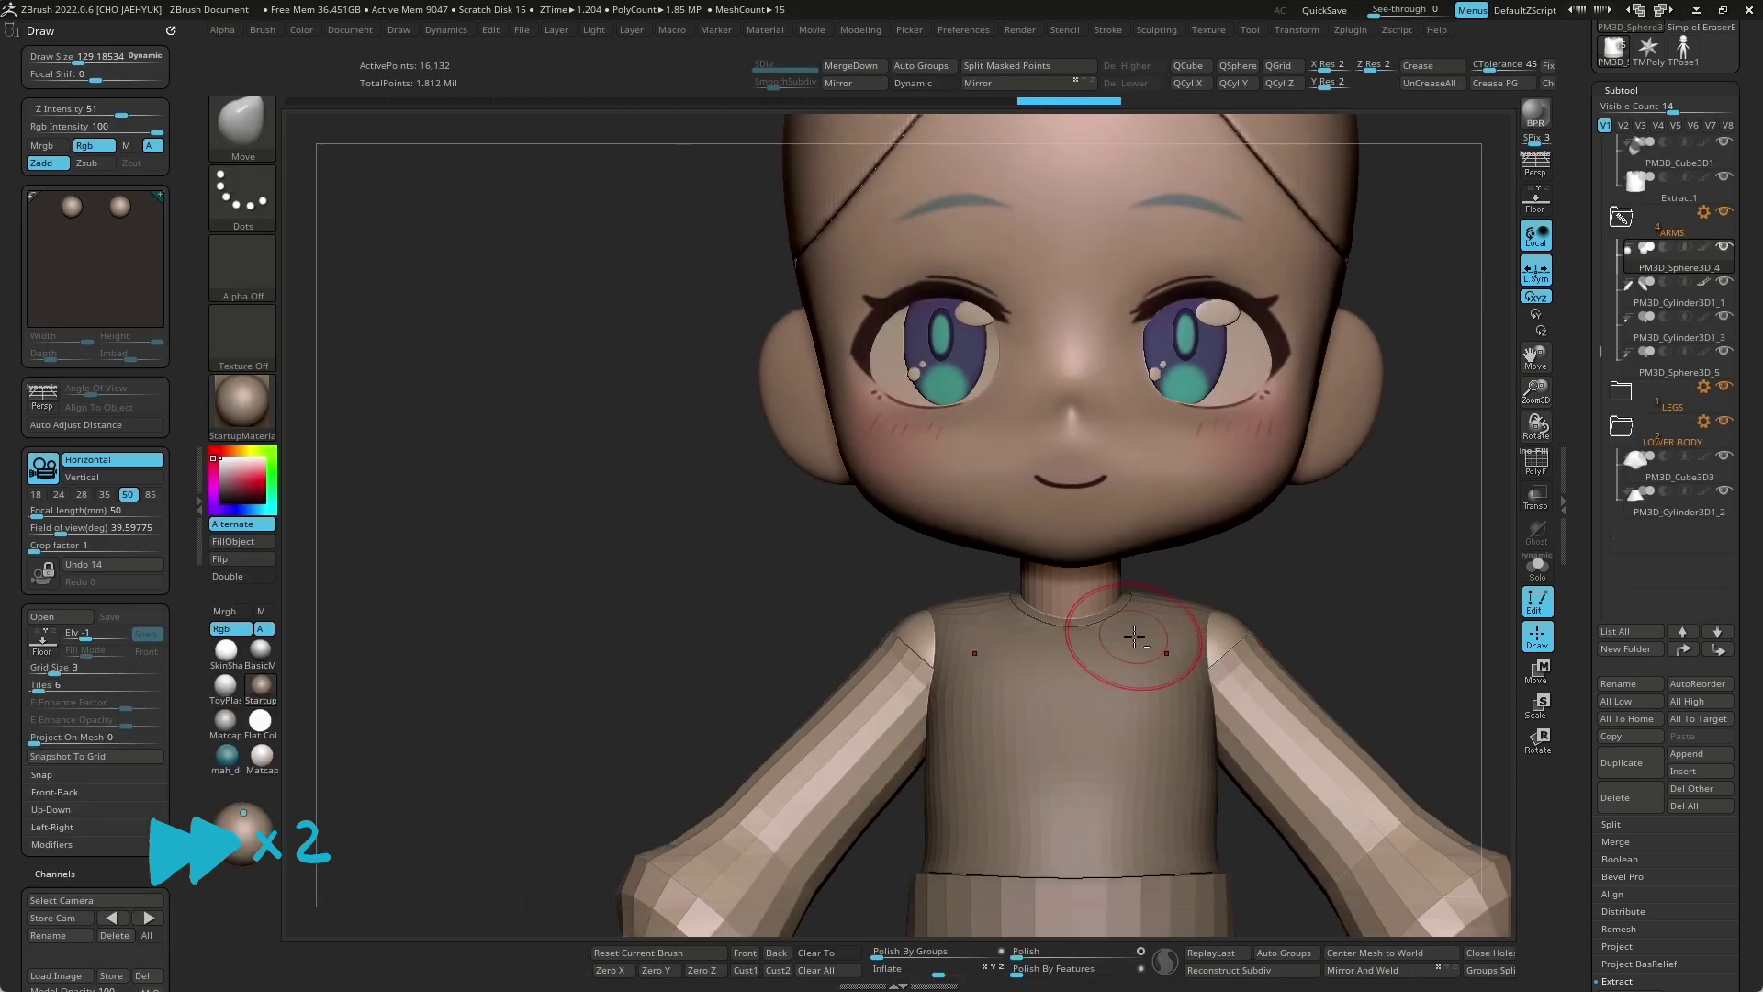
pyautogui.moveTo(303, 514)
pyautogui.mouseDown(button='right')
pyautogui.moveTo(228, 482)
pyautogui.moveTo(1297, 602)
pyautogui.mouseUp(button='right')
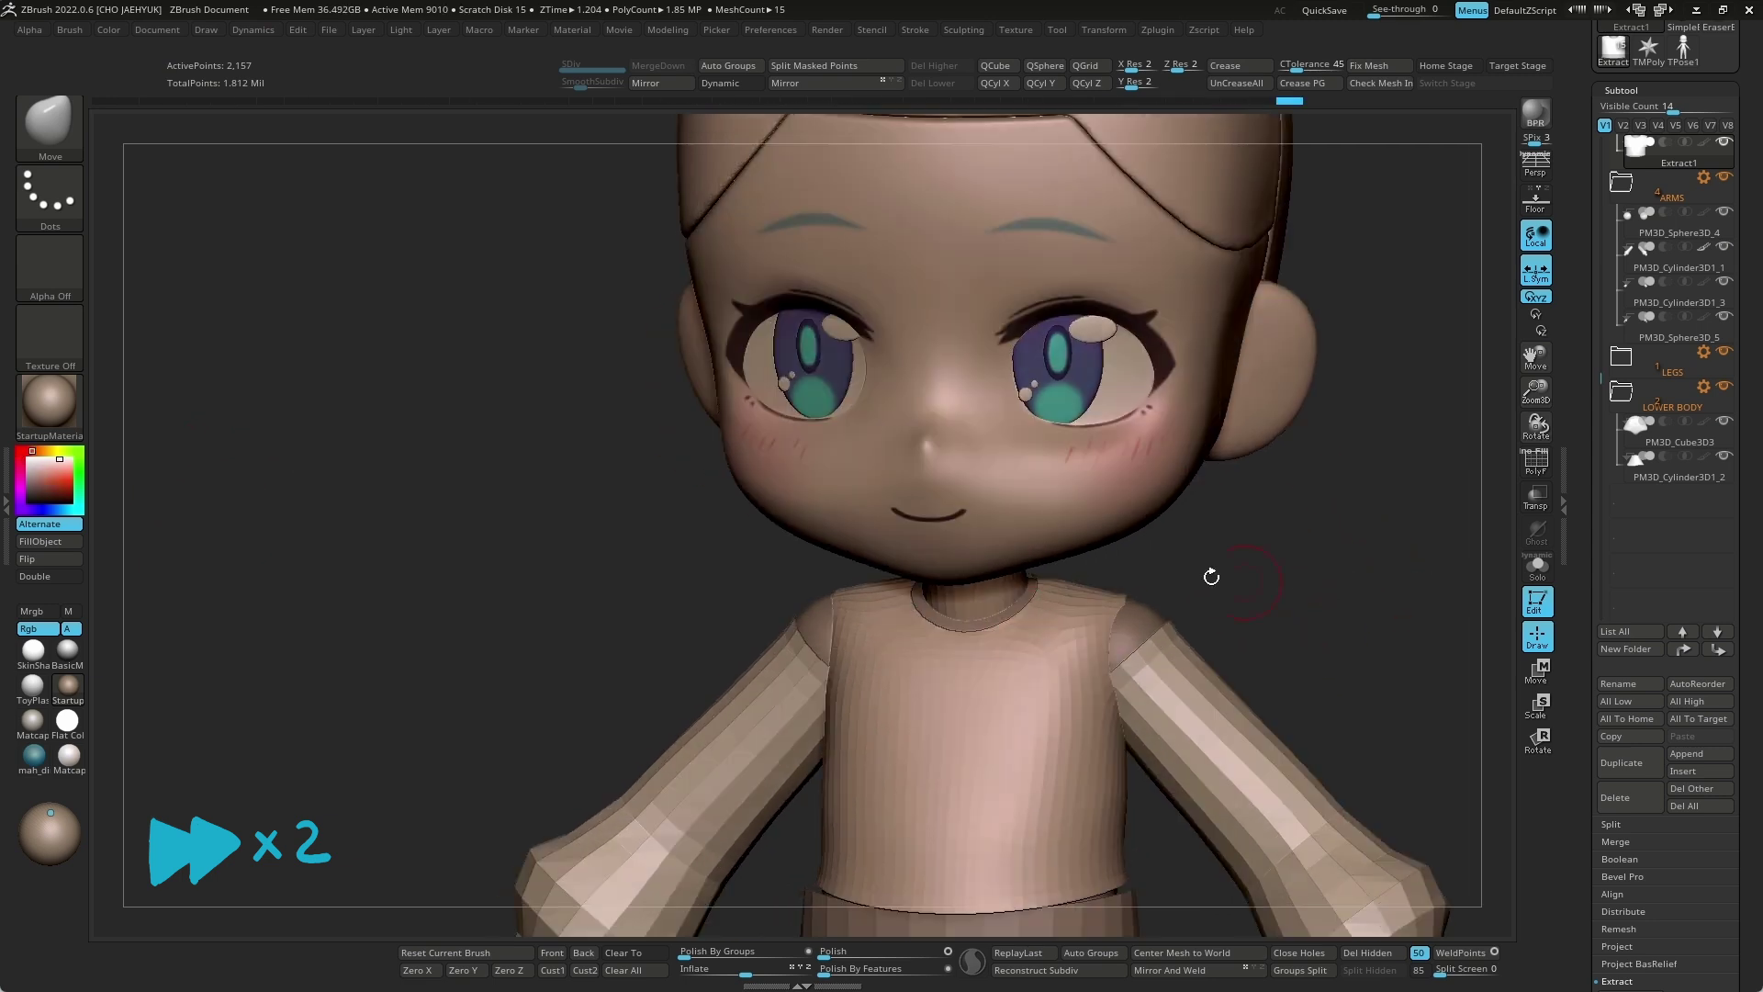
# Step: Select Extract1 in the Subtool list and ZRemesh it into even quad topology
pyautogui.keyDown('alt'); pyautogui.click(720, 764); pyautogui.keyUp('alt')
pyautogui.keyDown('alt'); pyautogui.click(992, 595); pyautogui.keyUp('alt')
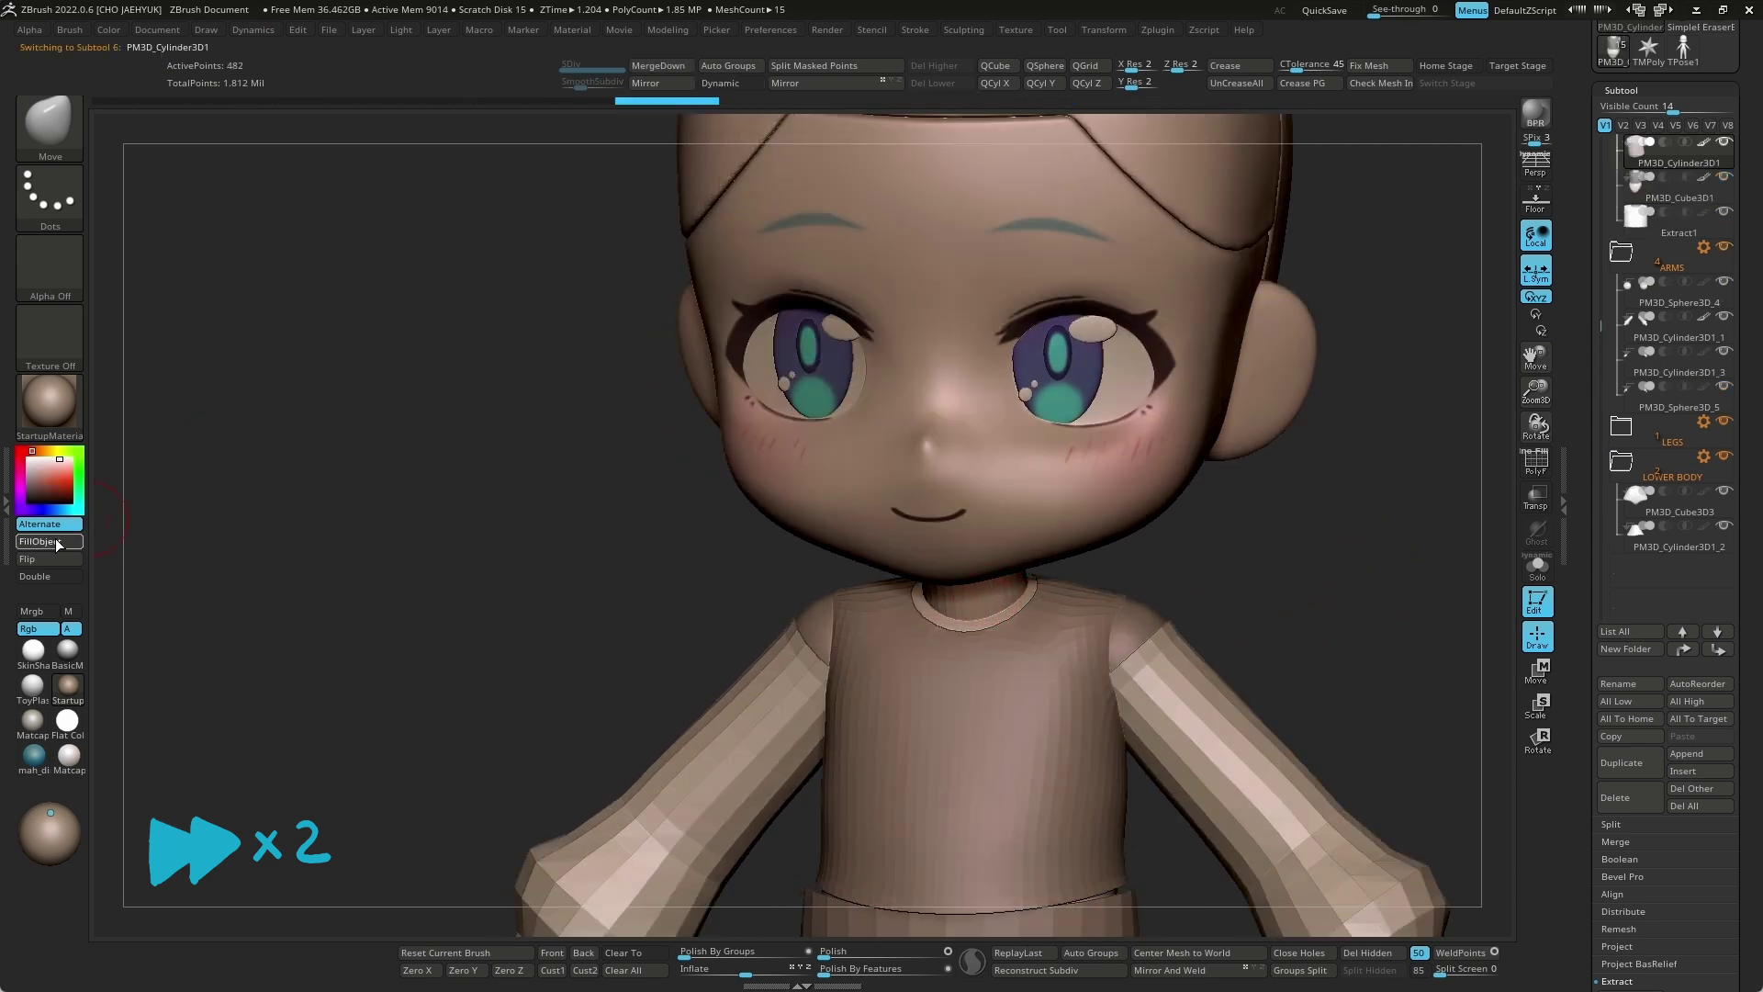
pyautogui.press('f')
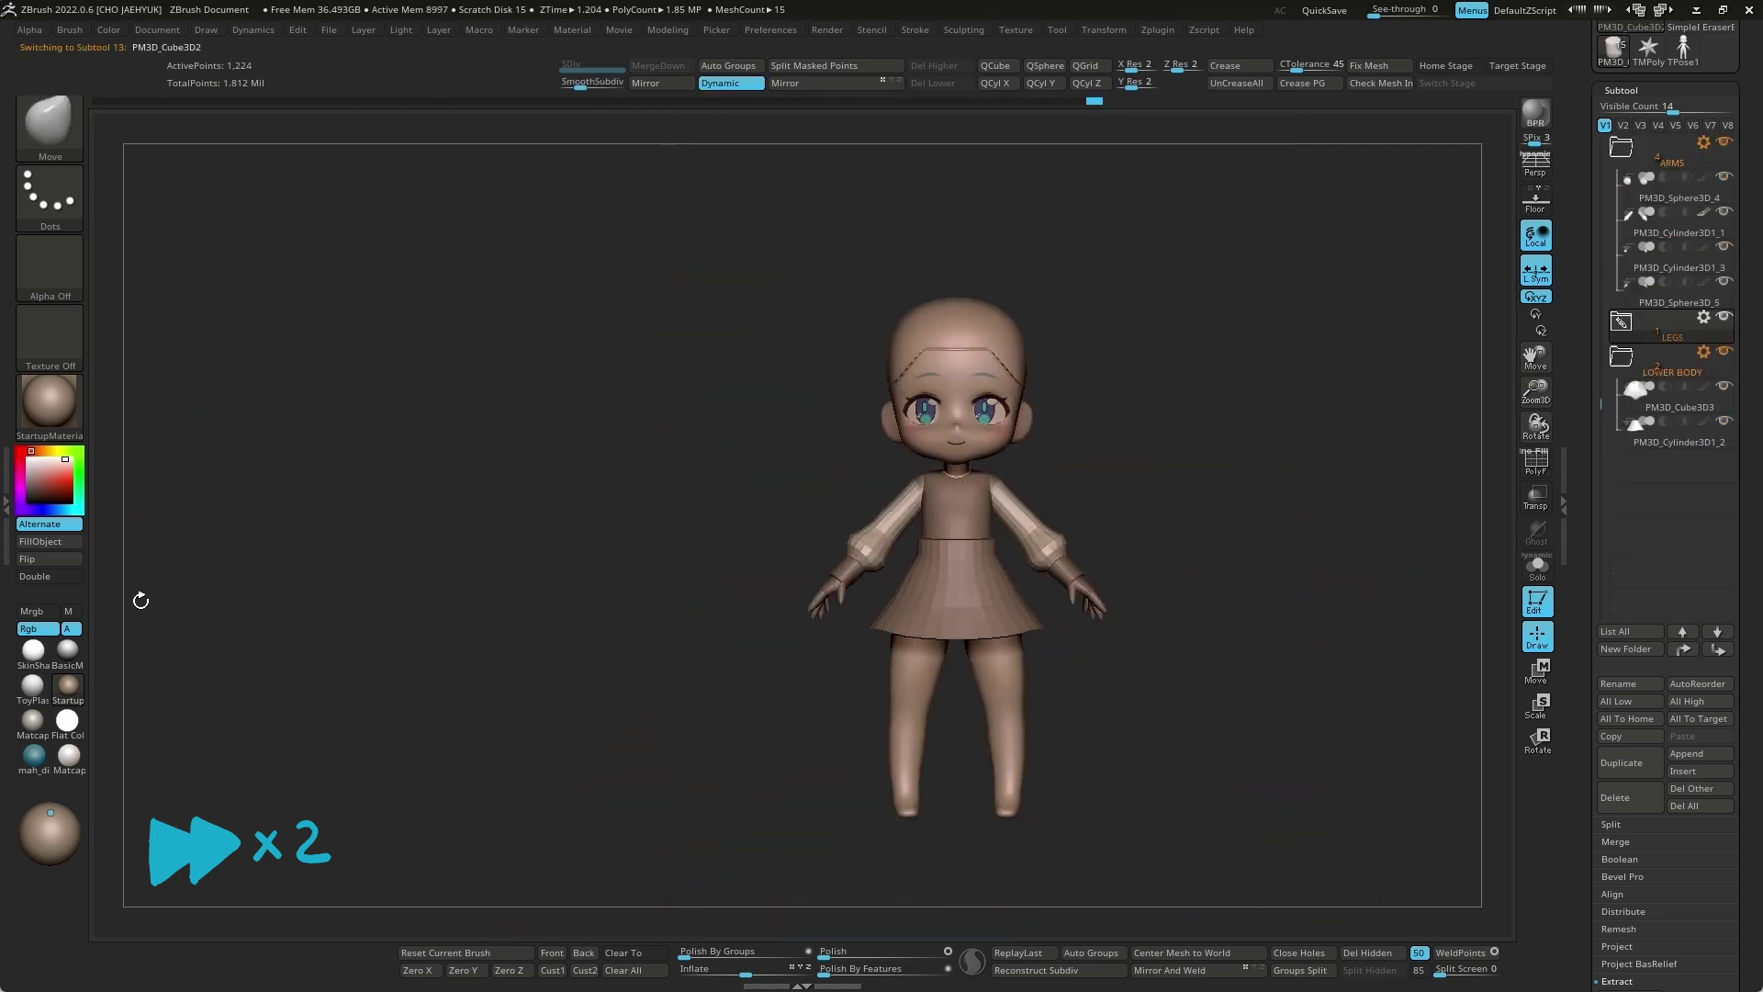
pyautogui.keyDown('alt'); pyautogui.moveTo(1295, 508); pyautogui.dragTo(1361, 590, button='right'); pyautogui.keyUp('alt')
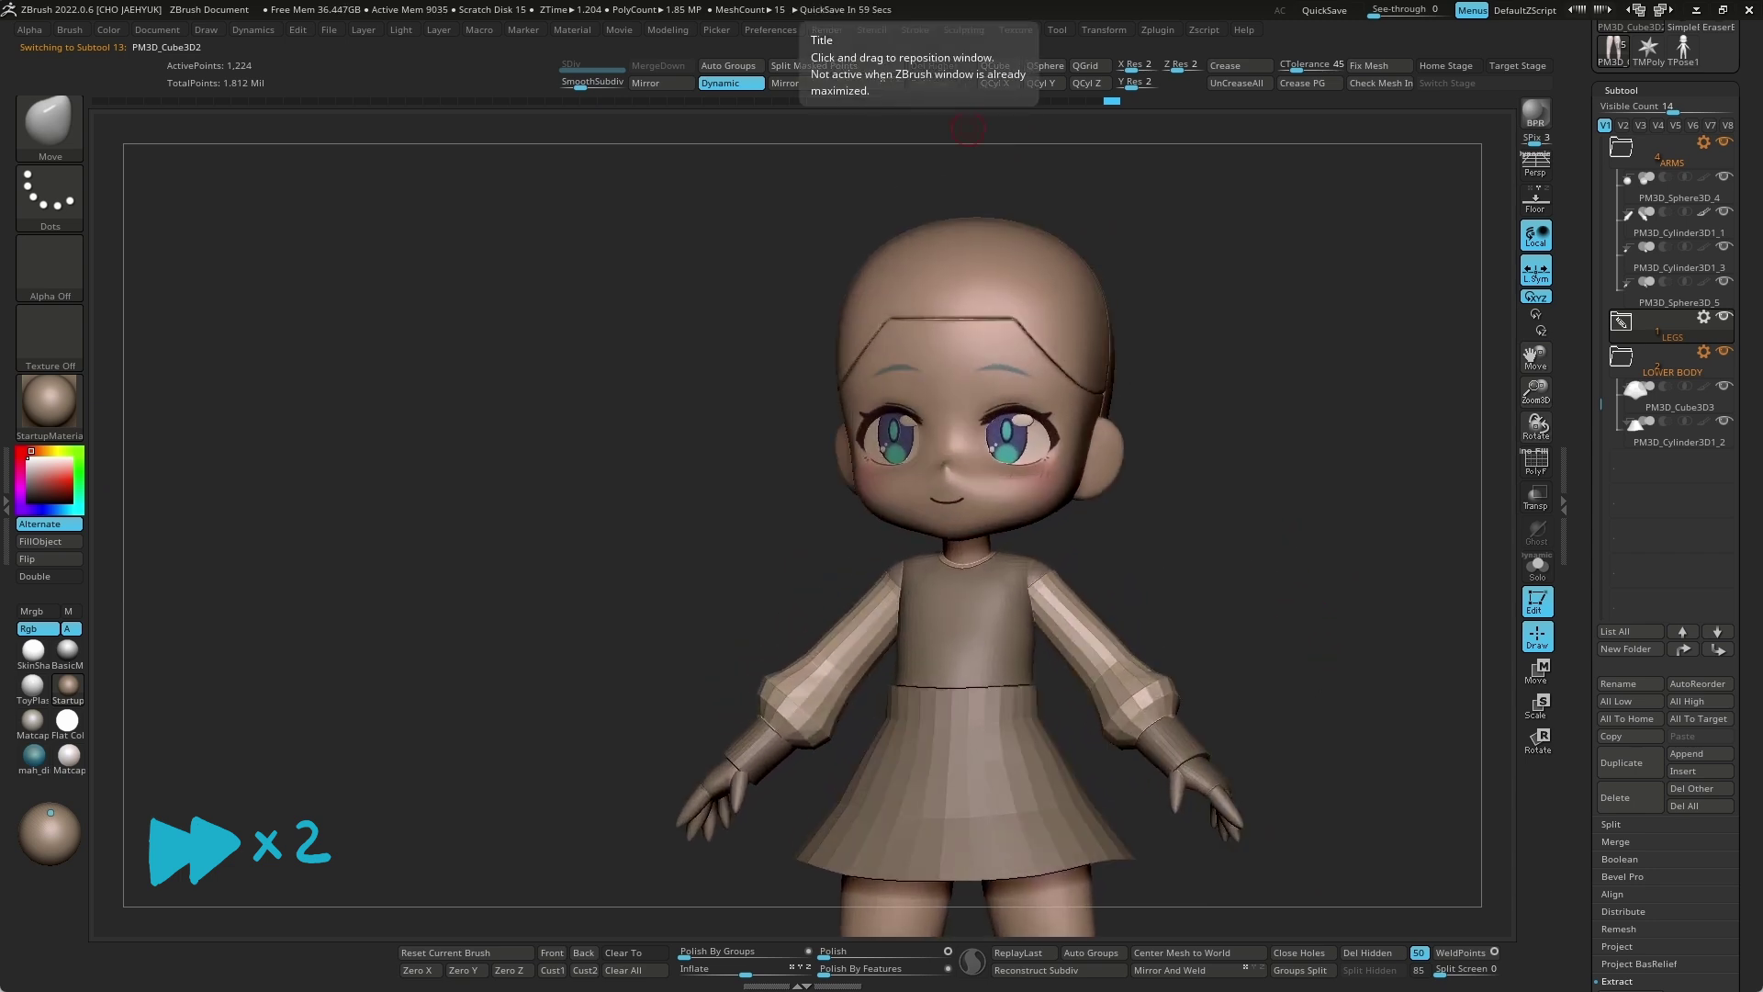
pyautogui.keyDown('alt'); pyautogui.click(1273, 652); pyautogui.keyUp('alt')
pyautogui.hotkey('shift', 'f')
pyautogui.moveTo(1300, 532)
pyautogui.mouseDown()
pyautogui.moveTo(1331, 631)
pyautogui.moveTo(1311, 609)
pyautogui.moveTo(1299, 630)
pyautogui.moveTo(1299, 571)
pyautogui.moveTo(1041, 536)
pyautogui.mouseUp()
# Step: Draw a ZRemesherGuides curve around the vest's armhole opening
pyautogui.press('b')
pyautogui.press('z')
pyautogui.press('r')
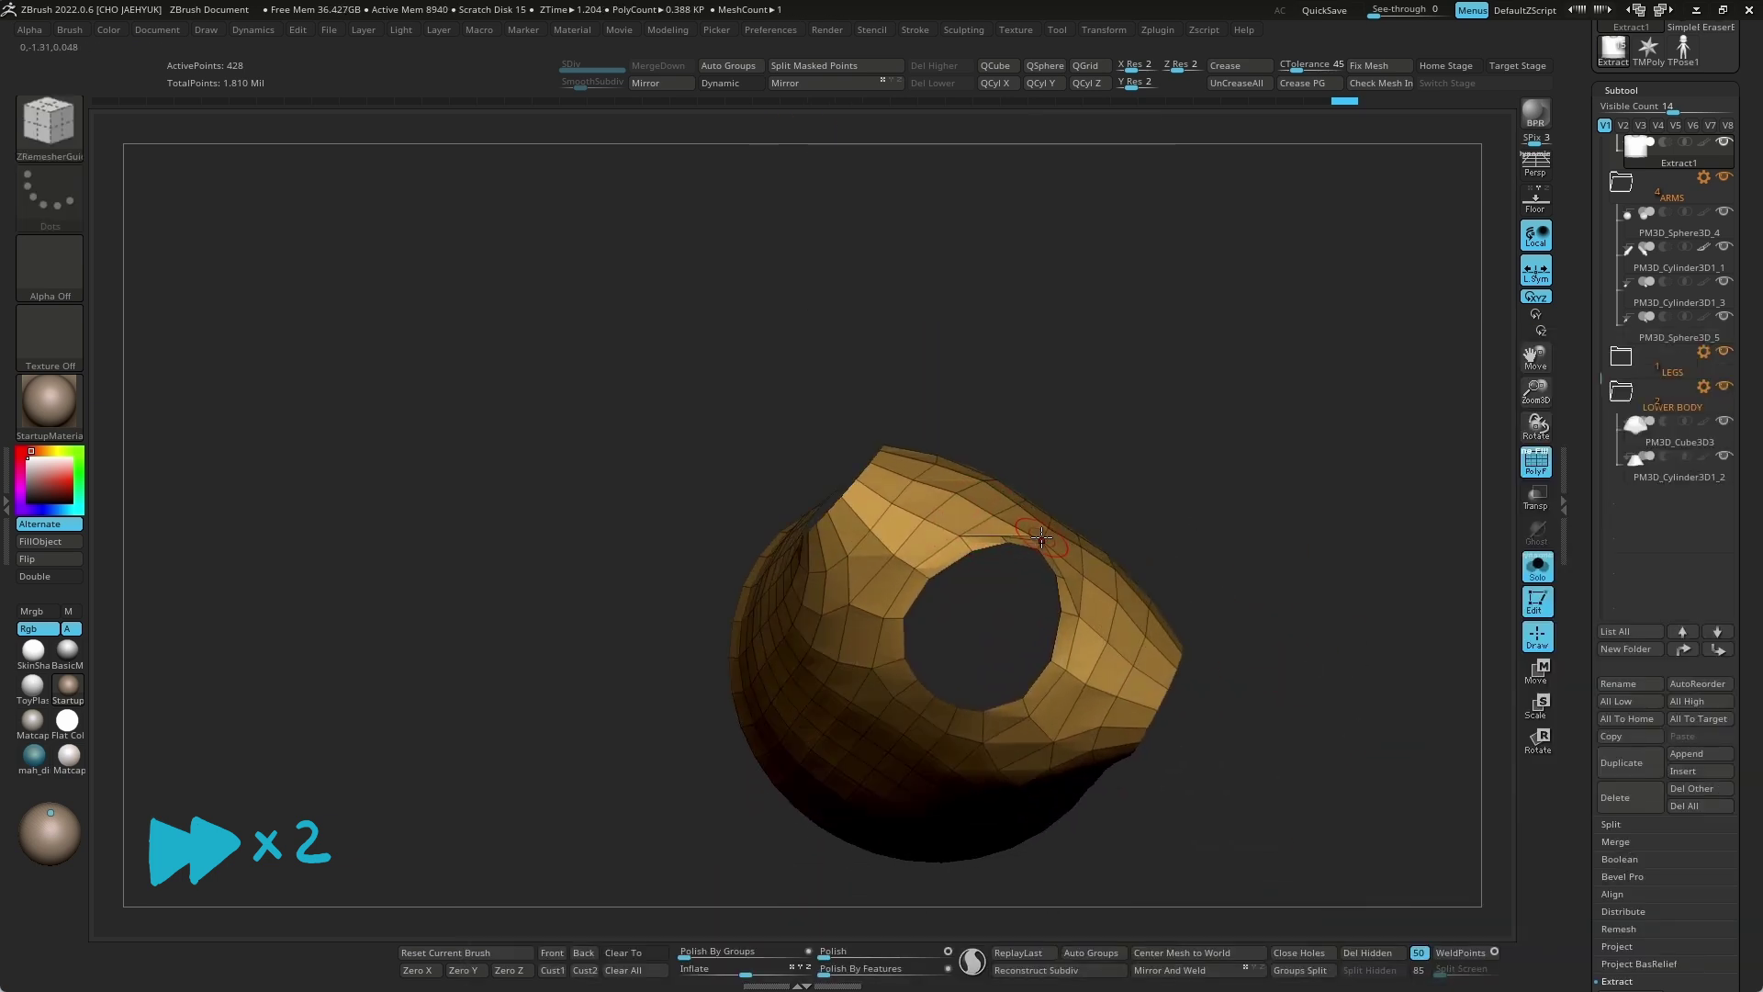
pyautogui.moveTo(1203, 587); pyautogui.dragTo(1216, 525)
pyautogui.moveTo(1290, 574); pyautogui.dragTo(1068, 617)
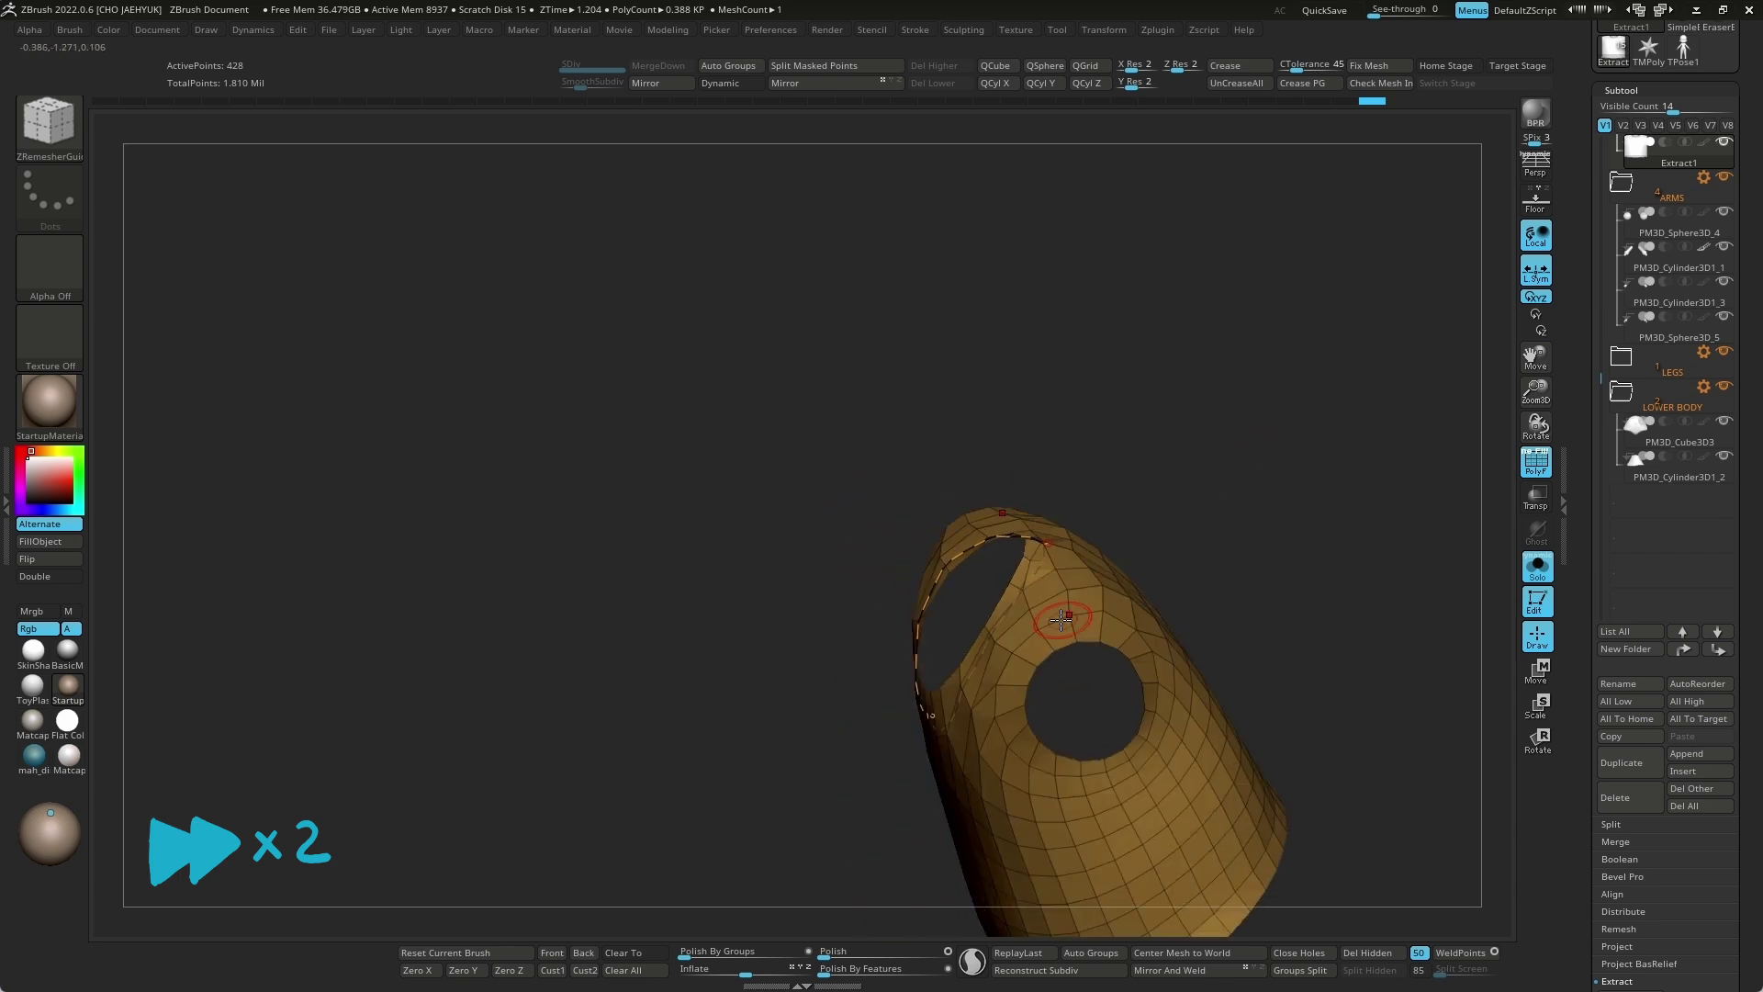
pyautogui.moveTo(1286, 643)
pyautogui.mouseDown()
pyautogui.moveTo(1326, 559)
pyautogui.moveTo(1031, 588)
pyautogui.mouseUp()
pyautogui.rightClick(1251, 551)
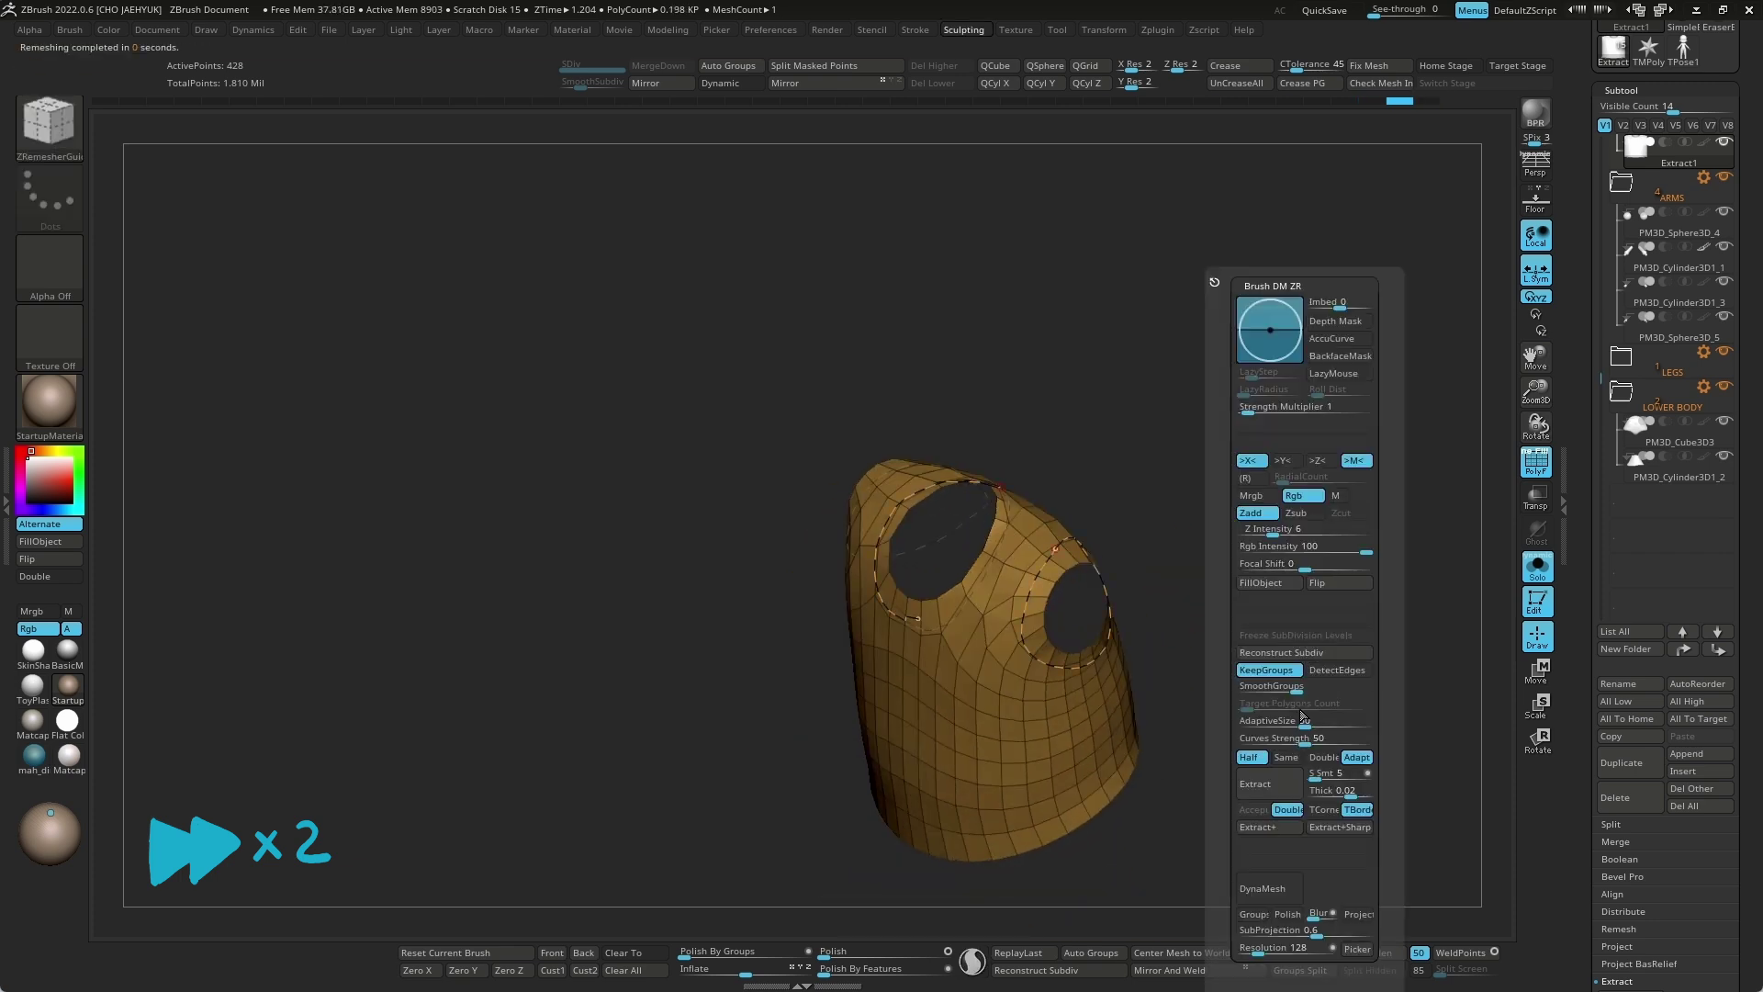
pyautogui.moveTo(1283, 728); pyautogui.dragTo(1306, 732)
pyautogui.moveTo(1350, 637)
pyautogui.mouseDown()
pyautogui.moveTo(1295, 688)
pyautogui.moveTo(1211, 609)
pyautogui.mouseUp()
pyautogui.moveTo(1011, 636)
pyautogui.mouseDown()
pyautogui.moveTo(1271, 554)
pyautogui.moveTo(1047, 783)
pyautogui.moveTo(1382, 735)
pyautogui.moveTo(1292, 653)
pyautogui.moveTo(1142, 623)
pyautogui.moveTo(1300, 658)
pyautogui.moveTo(1402, 575)
pyautogui.moveTo(1314, 605)
pyautogui.mouseUp()
# Step: ZRemesh the vest along the guide into a 343-point mesh and turn Solo off
pyautogui.press('b')
pyautogui.click(716, 918)
pyautogui.hotkey('ctrl', 'r')
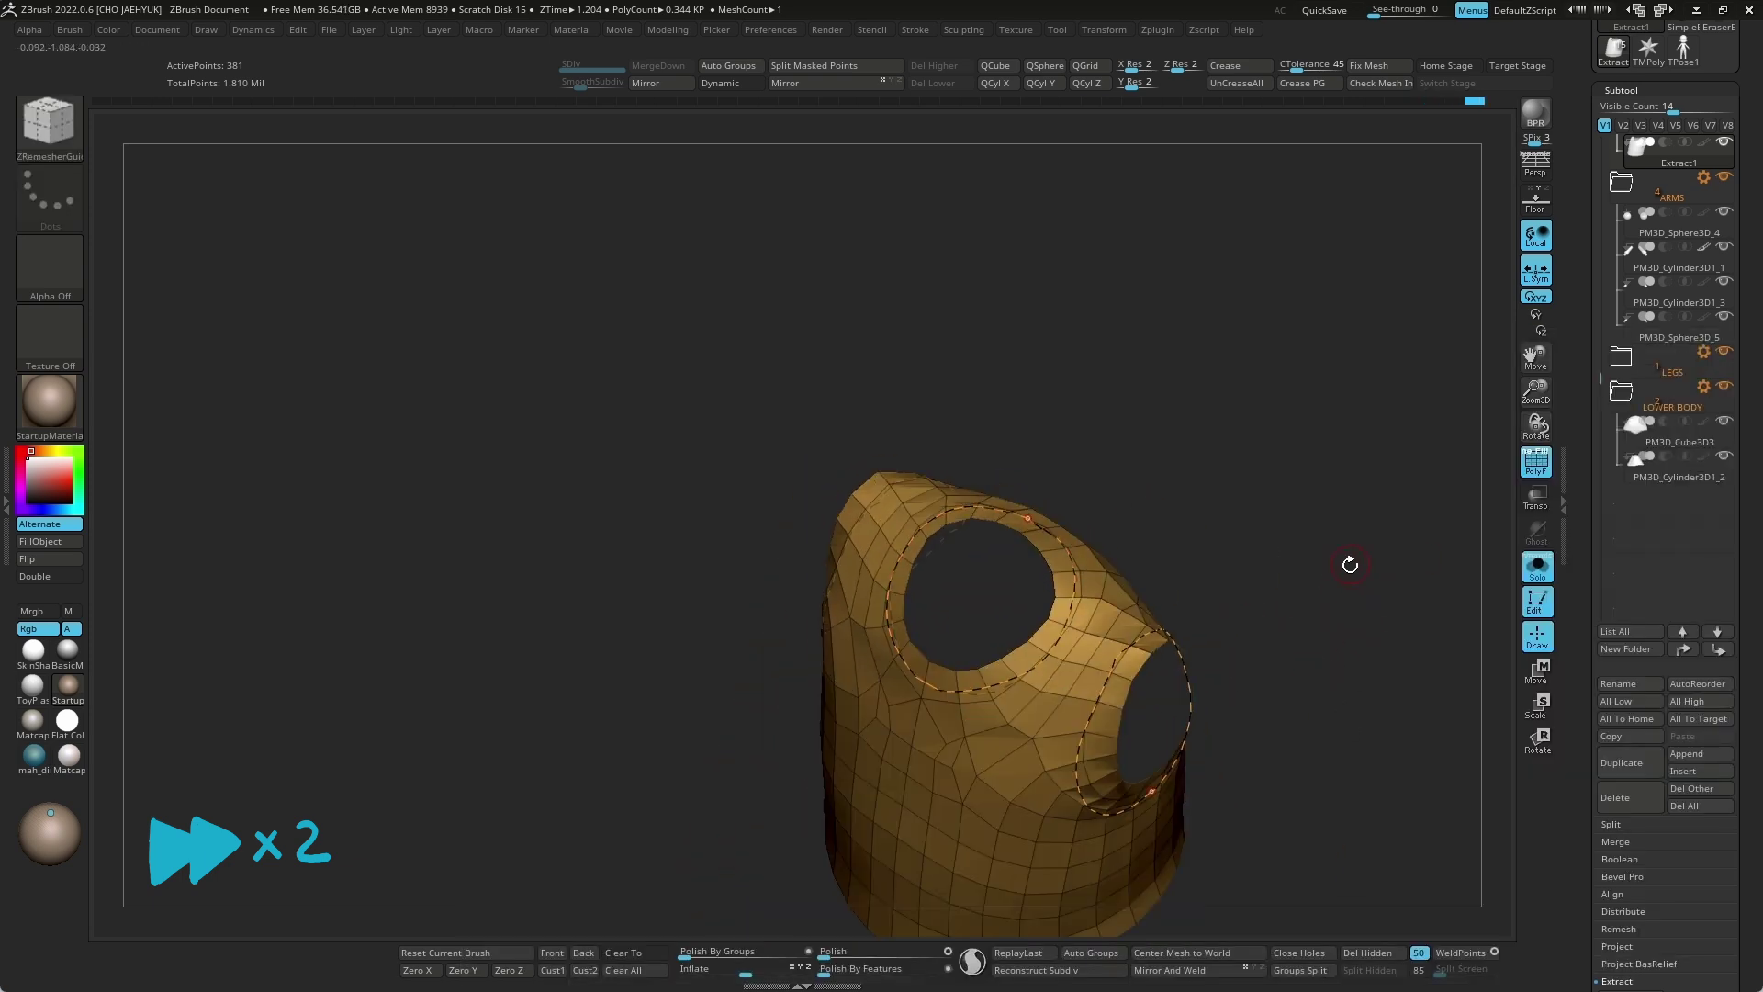
pyautogui.keyDown('shift'); pyautogui.moveTo(1327, 555); pyautogui.dragTo(1356, 581); pyautogui.keyUp('shift')
pyautogui.click(1536, 566)
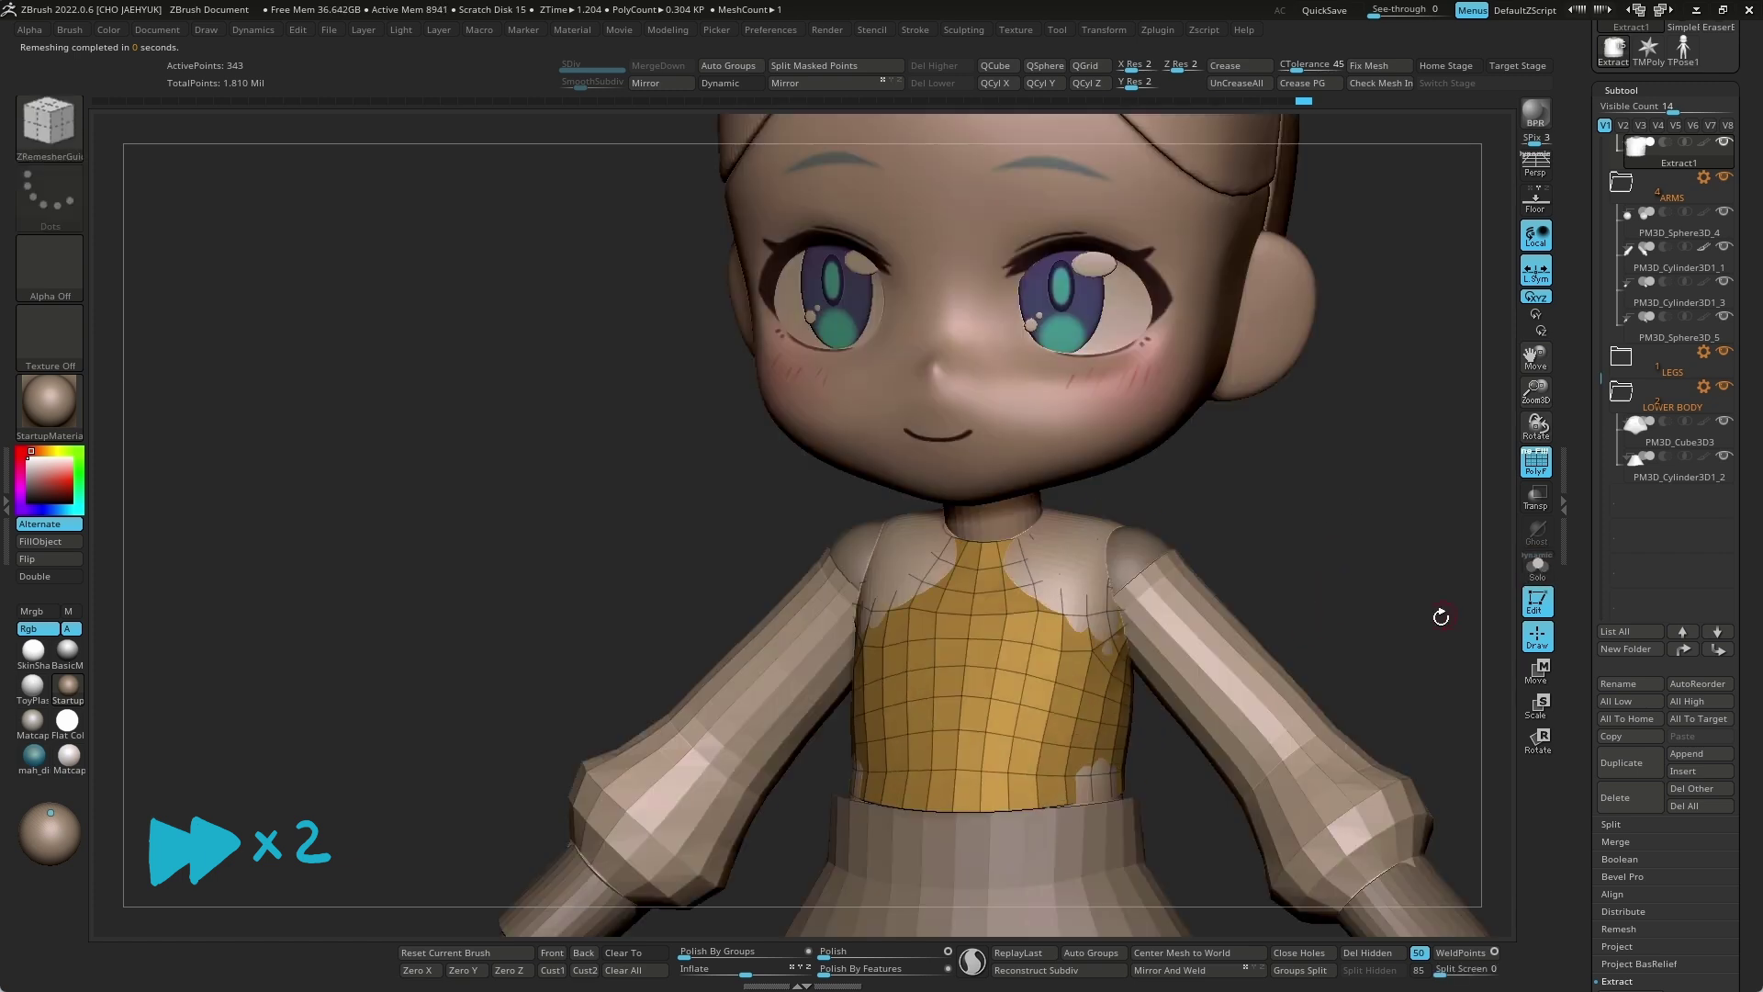
# Step: Switch to the Move brush and orbit to the character's back
pyautogui.press('b')
pyautogui.press('m')
pyautogui.press('v')
pyautogui.moveTo(1066, 531)
pyautogui.mouseDown(button='right')
pyautogui.moveTo(1272, 567)
pyautogui.moveTo(1112, 546)
pyautogui.mouseUp(button='right')
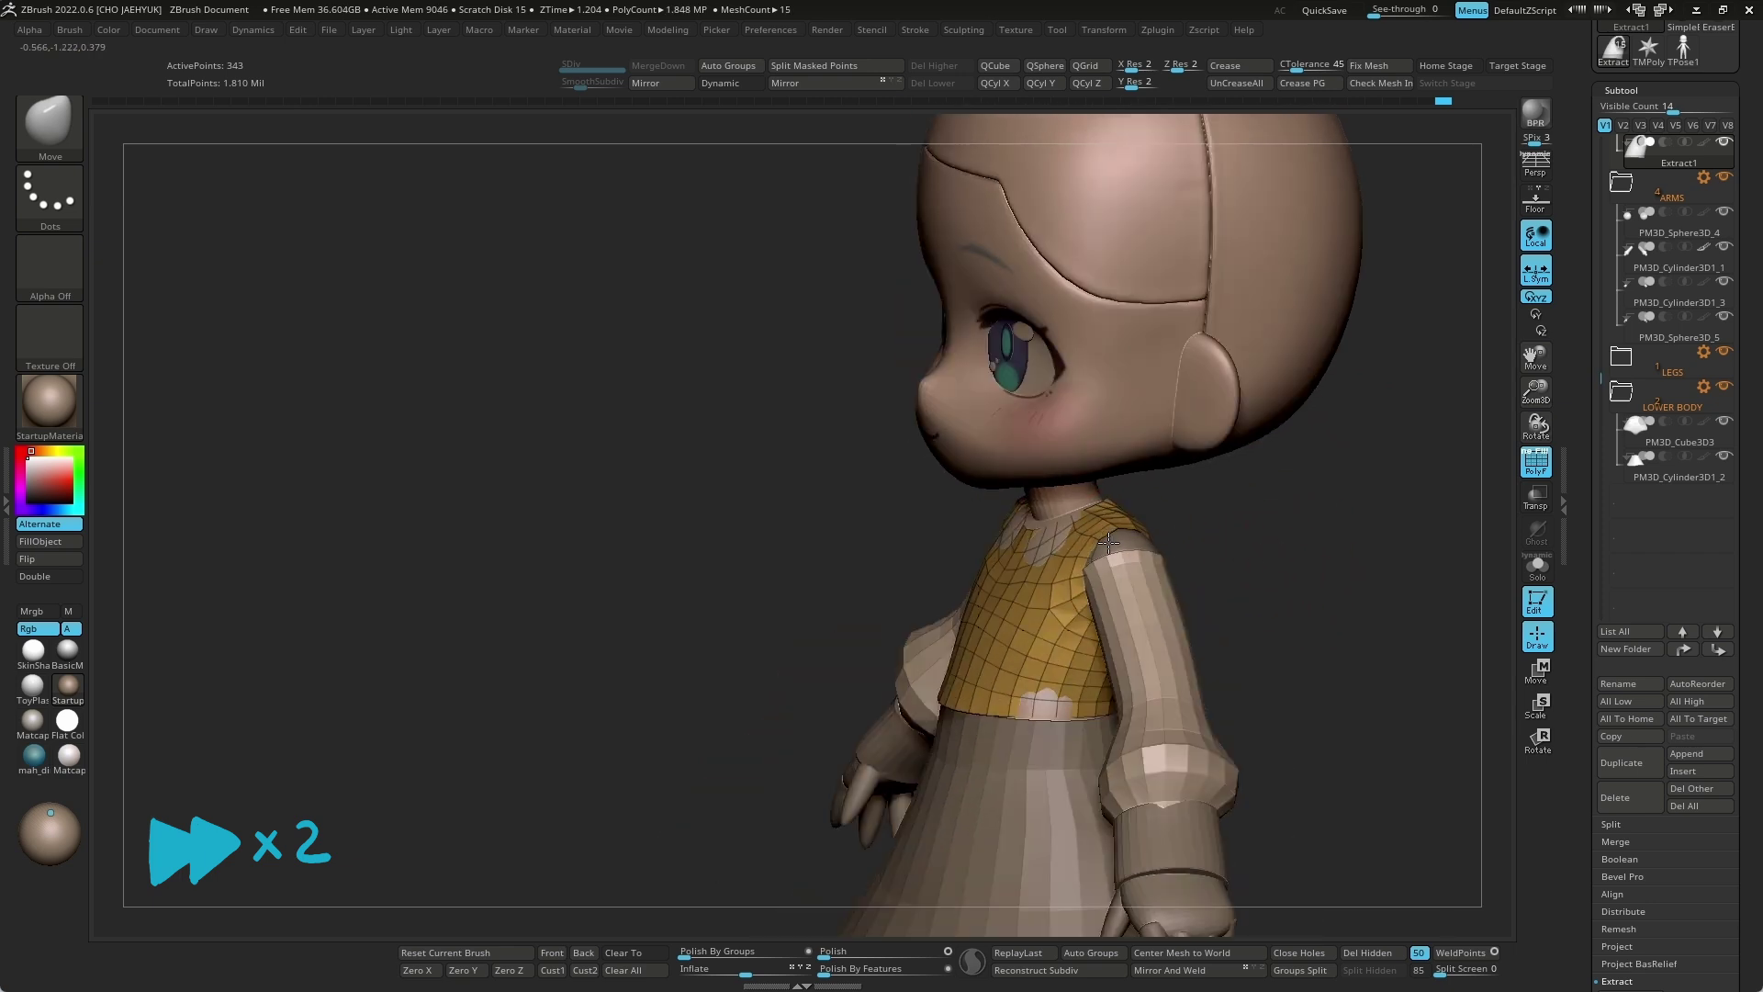
pyautogui.moveTo(1084, 610); pyautogui.dragTo(1213, 580, button='right')
pyautogui.moveTo(1105, 576); pyautogui.dragTo(1119, 625, button='right')
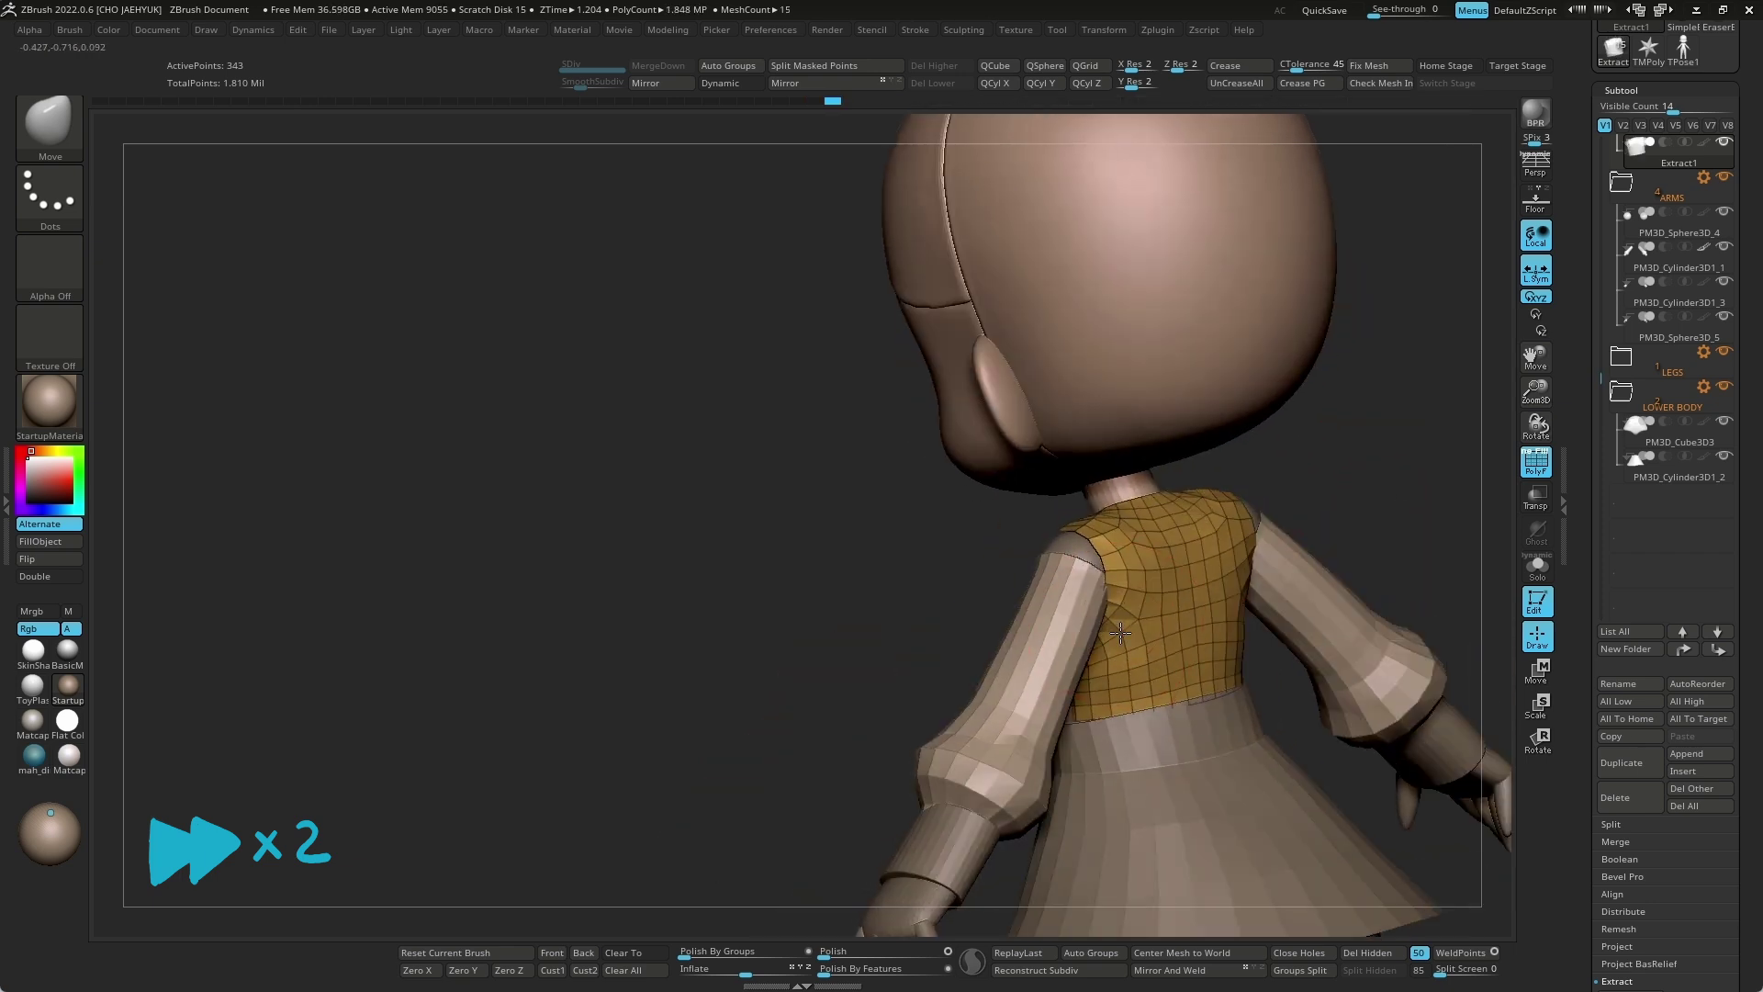
pyautogui.moveTo(1303, 550)
pyautogui.mouseDown(button='right')
pyautogui.moveTo(1108, 627)
pyautogui.moveTo(1188, 630)
pyautogui.moveTo(1057, 680)
pyautogui.mouseUp(button='right')
# Step: Pull the vest's lower corners over the body patches, then isolate PM3D_Cube3D1
pyautogui.moveTo(1034, 715)
pyautogui.mouseDown()
pyautogui.moveTo(1031, 678)
pyautogui.moveTo(992, 721)
pyautogui.mouseUp()
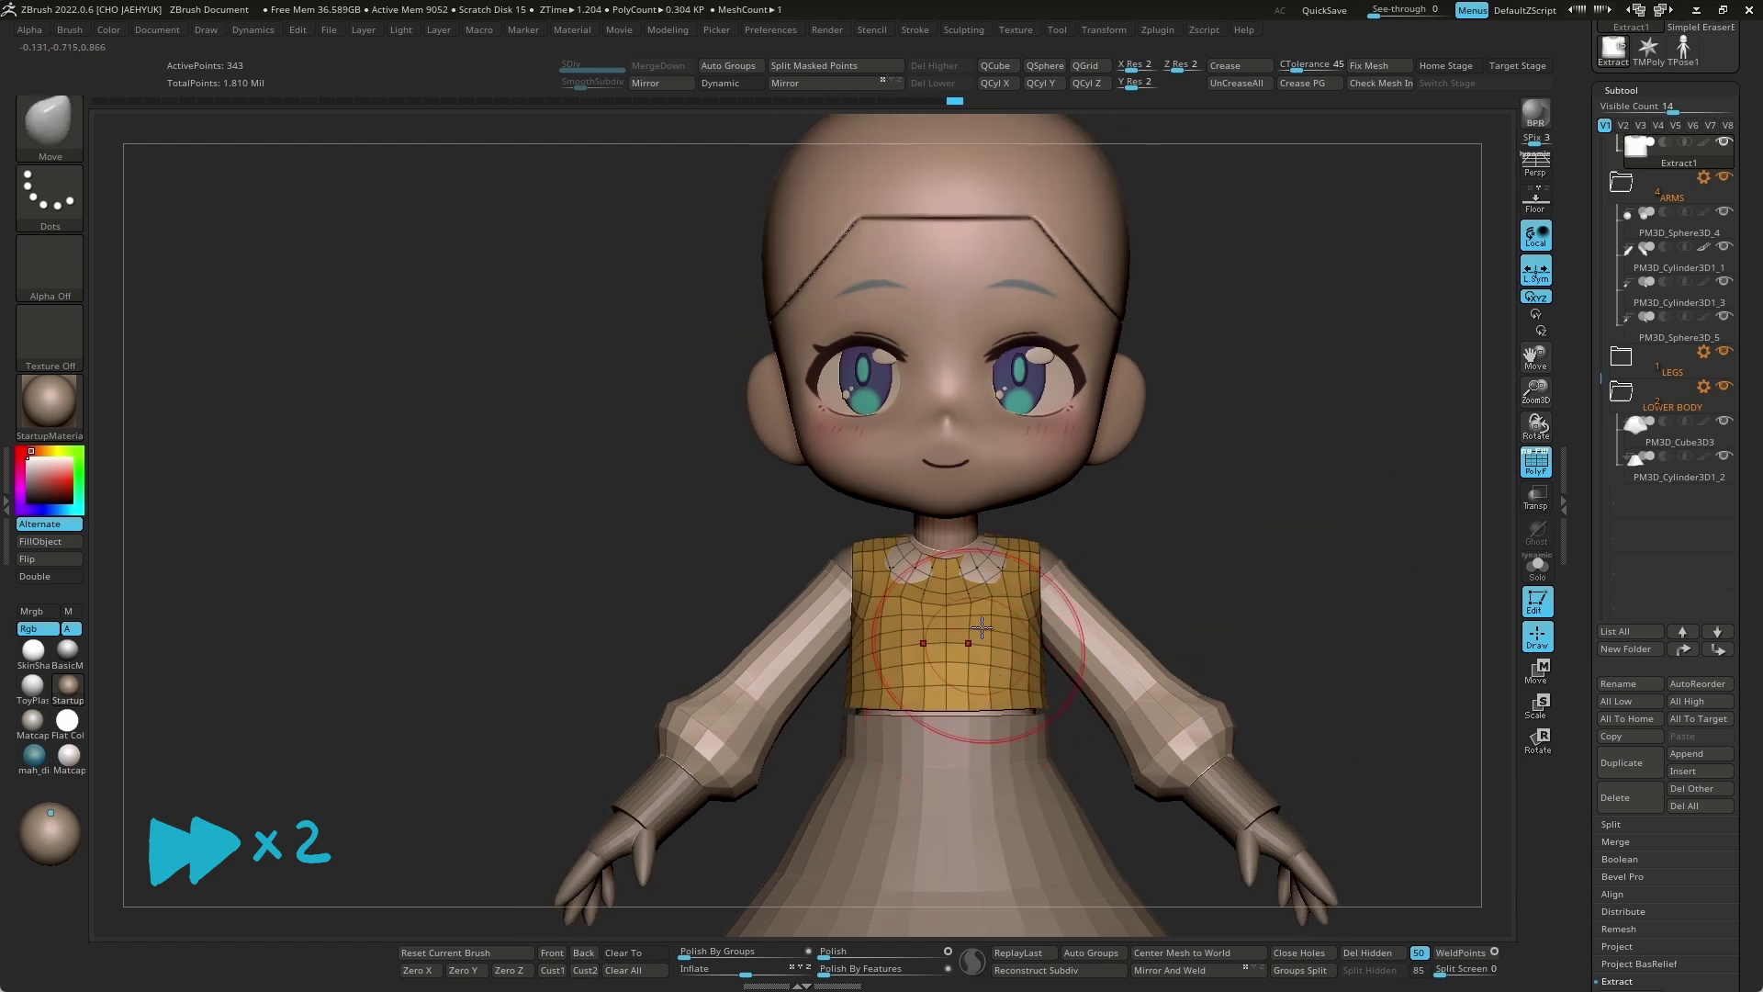
pyautogui.press('s')
pyautogui.moveTo(1198, 549)
pyautogui.mouseDown()
pyautogui.moveTo(1280, 579)
pyautogui.moveTo(1139, 650)
pyautogui.moveTo(1328, 634)
pyautogui.mouseUp()
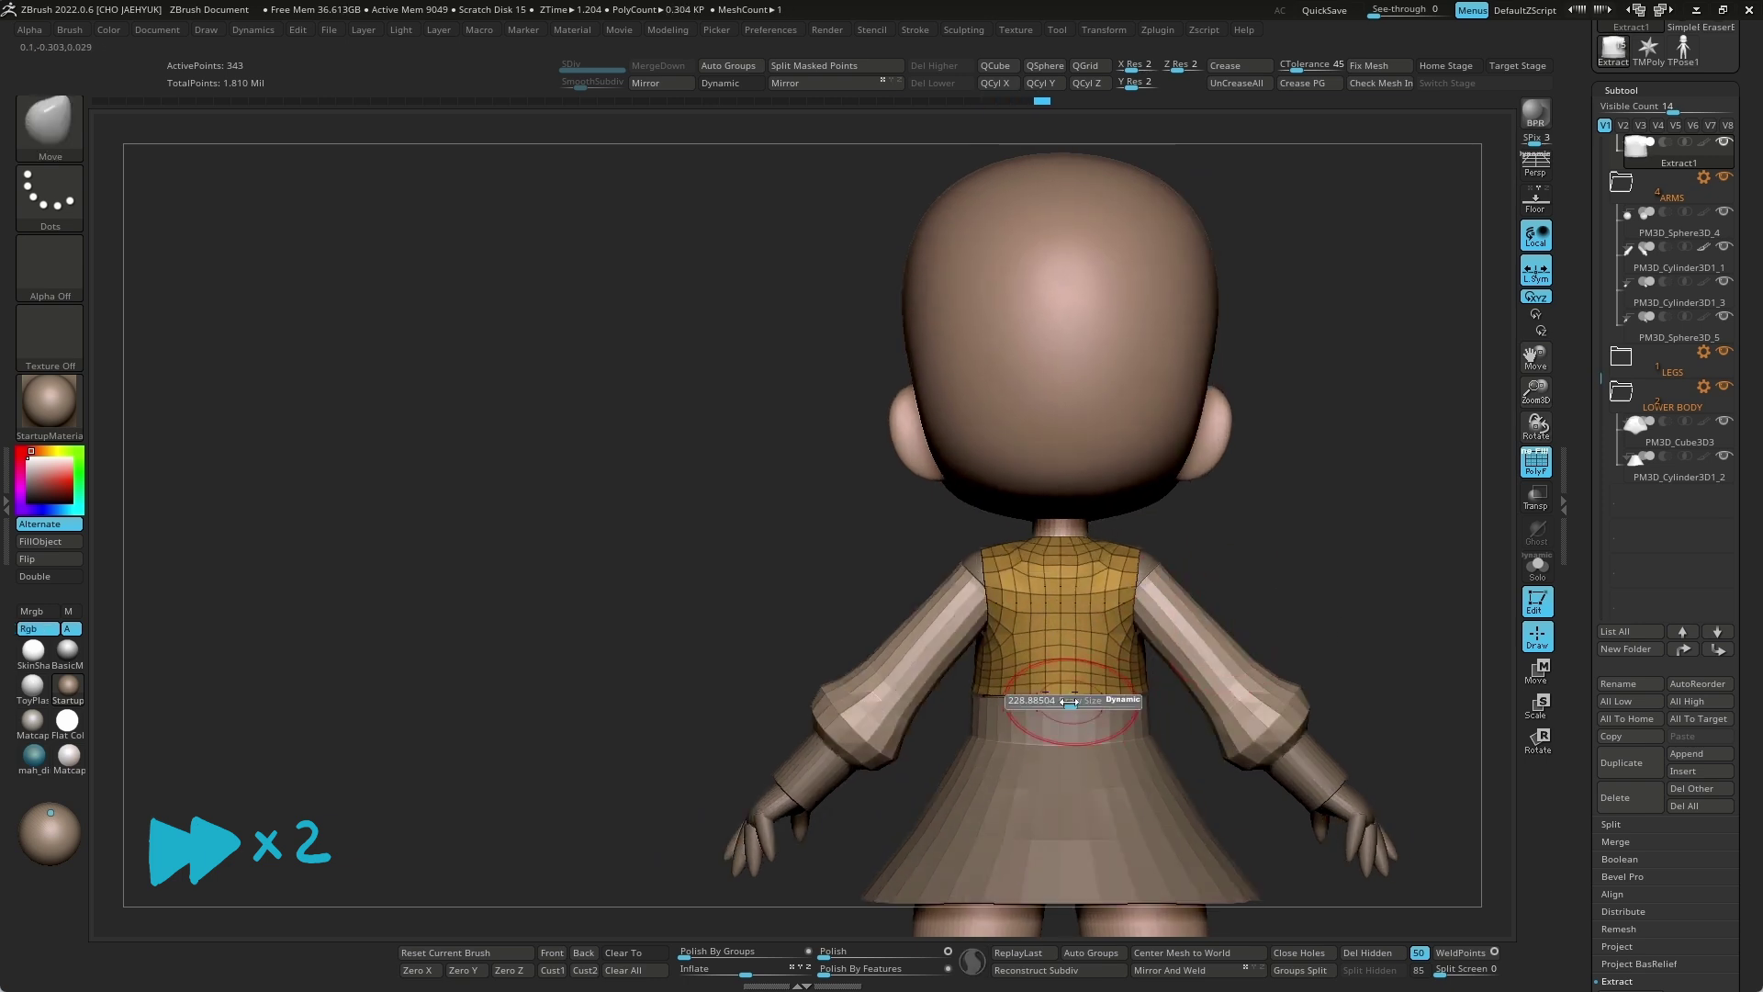
pyautogui.moveTo(1133, 676)
pyautogui.mouseDown()
pyautogui.moveTo(1371, 603)
pyautogui.moveTo(1269, 544)
pyautogui.moveTo(1293, 644)
pyautogui.moveTo(1259, 649)
pyautogui.moveTo(1287, 622)
pyautogui.mouseUp()
pyautogui.hotkey('ctrl', 'shift', 's')
pyautogui.hotkey('ctrl', 'shift', 's')
pyautogui.hotkey('ctrl', 'shift', 's')
pyautogui.hotkey('ctrl', 'shift', 's')
pyautogui.keyDown('alt'); pyautogui.click(1163, 598); pyautogui.keyUp('alt')
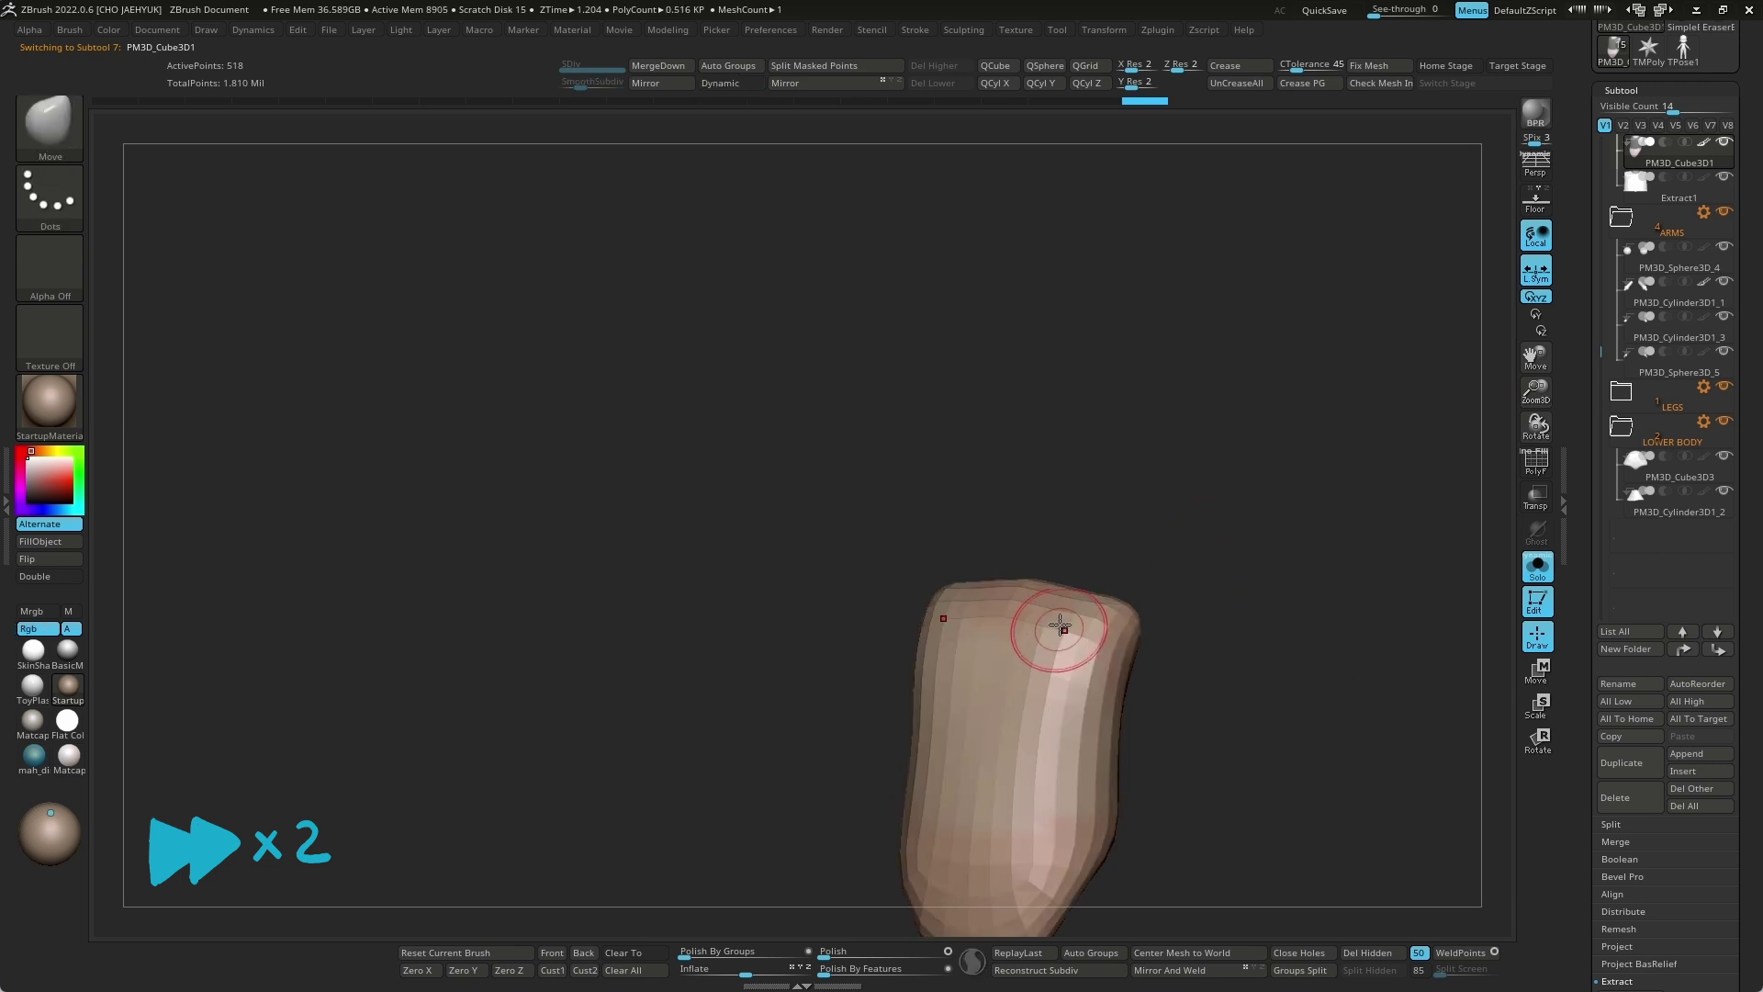
# Step: Duplicate and DynaMesh the torso block, mask a V-shaped collar over the shoulders, and extract it
pyautogui.keyDown('ctrl'); pyautogui.click(1054, 610); pyautogui.keyUp('ctrl')
pyautogui.keyDown('ctrl'); pyautogui.moveTo(1323, 614); pyautogui.dragTo(1283, 661); pyautogui.keyUp('ctrl')
pyautogui.keyDown('shift'); pyautogui.moveTo(1283, 544); pyautogui.dragTo(1247, 641); pyautogui.keyUp('shift')
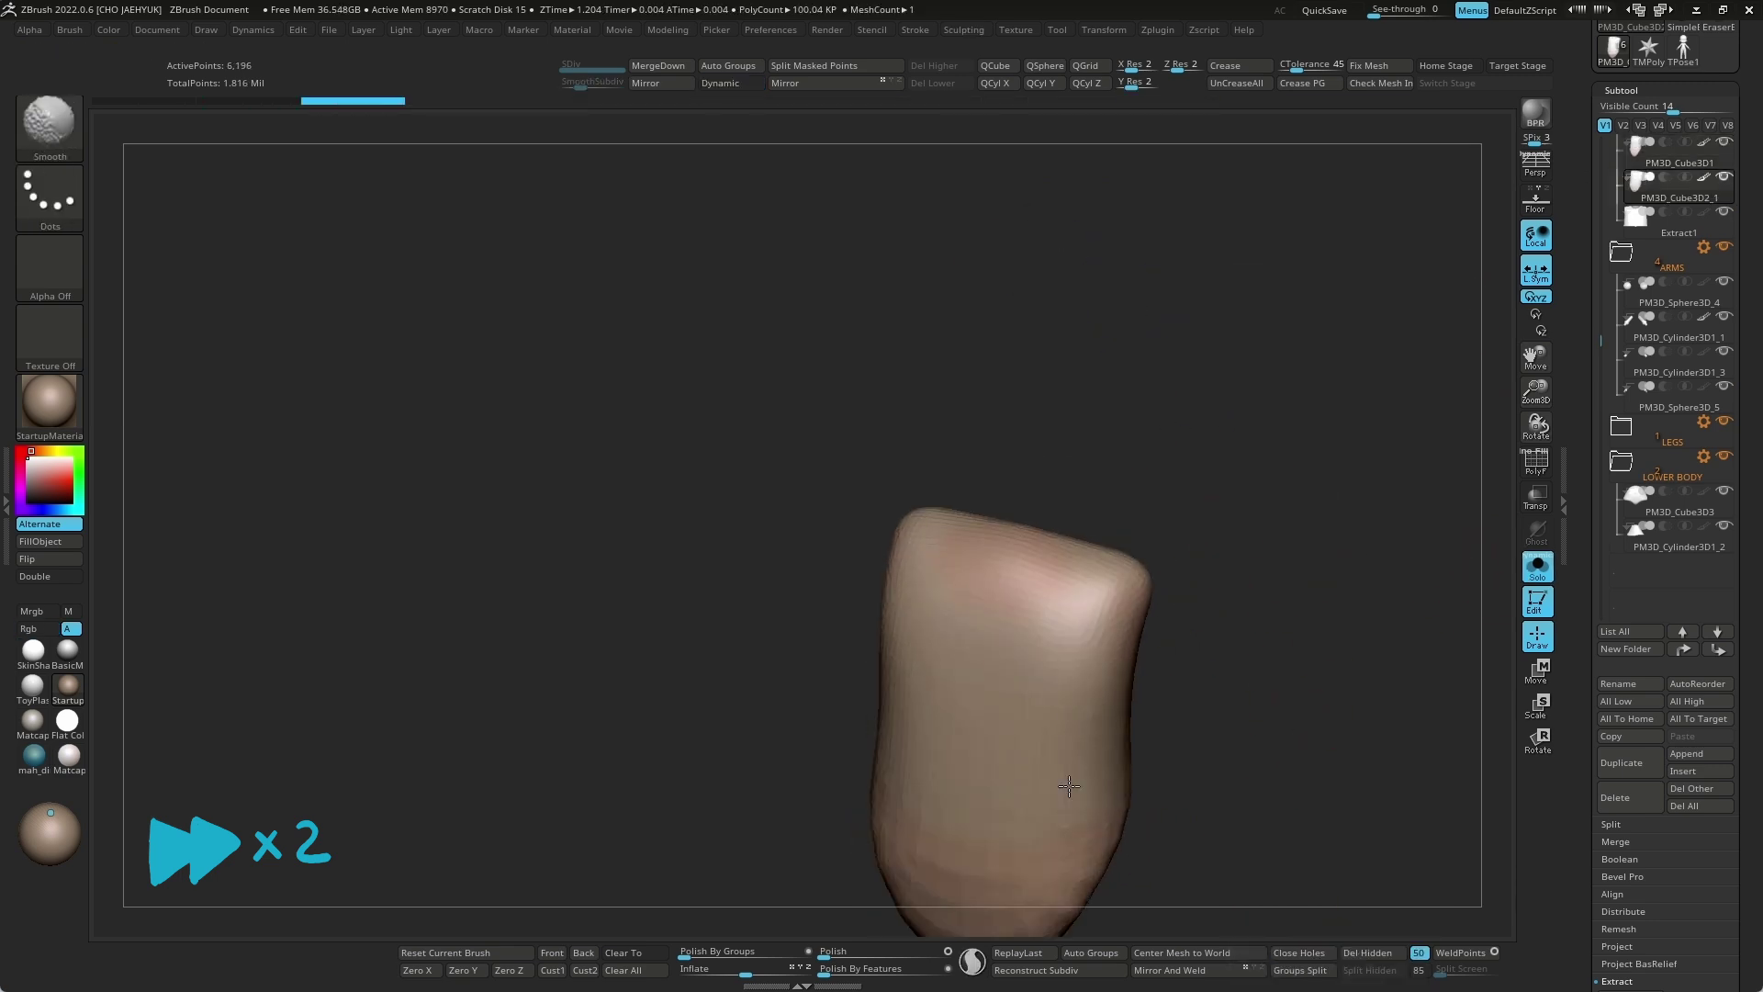
pyautogui.keyDown('ctrl'); pyautogui.moveTo(1102, 602); pyautogui.dragTo(1110, 586); pyautogui.keyUp('ctrl')
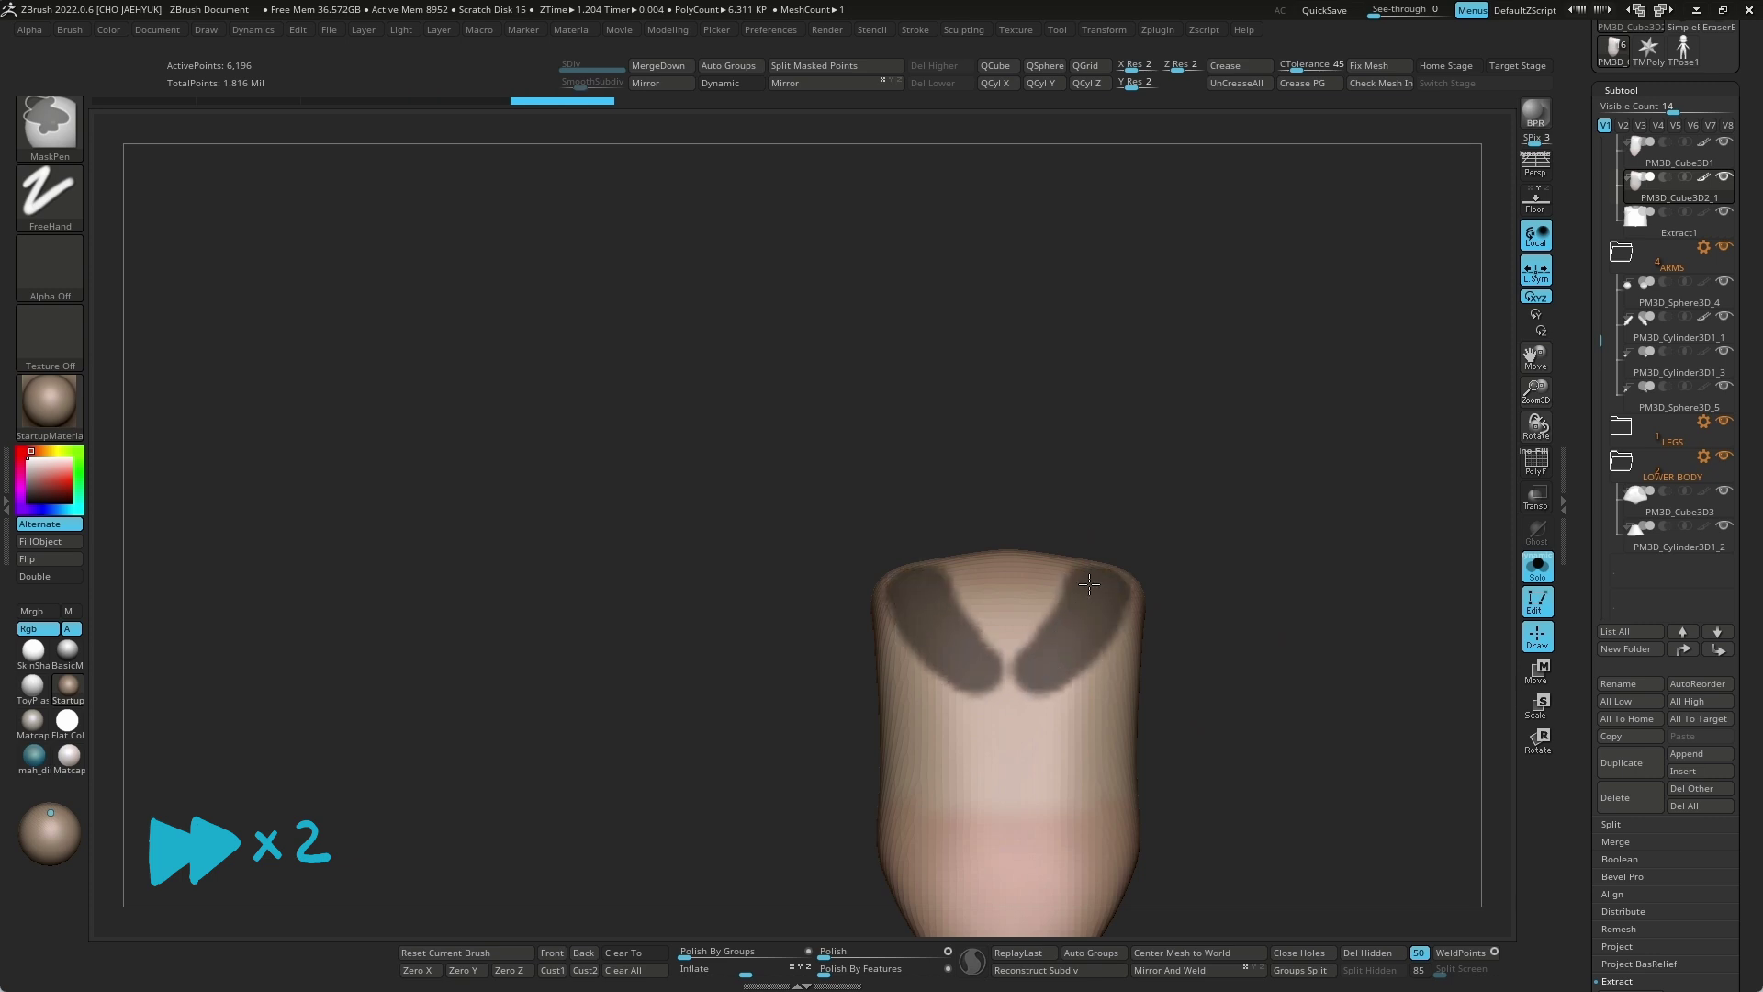
pyautogui.moveTo(1240, 511)
pyautogui.mouseDown()
pyautogui.moveTo(1169, 627)
pyautogui.moveTo(1185, 643)
pyautogui.mouseUp()
pyautogui.moveTo(1148, 560)
pyautogui.keyDown('ctrl'); pyautogui.mouseDown()
pyautogui.moveTo(1185, 606)
pyautogui.moveTo(1187, 665)
pyautogui.moveTo(1378, 578)
pyautogui.moveTo(1224, 661)
pyautogui.mouseUp(); pyautogui.keyUp('ctrl')
pyautogui.moveTo(929, 701)
pyautogui.keyDown('shift'); pyautogui.mouseDown()
pyautogui.moveTo(1255, 594)
pyautogui.moveTo(1271, 475)
pyautogui.moveTo(1193, 517)
pyautogui.mouseUp(); pyautogui.keyUp('shift')
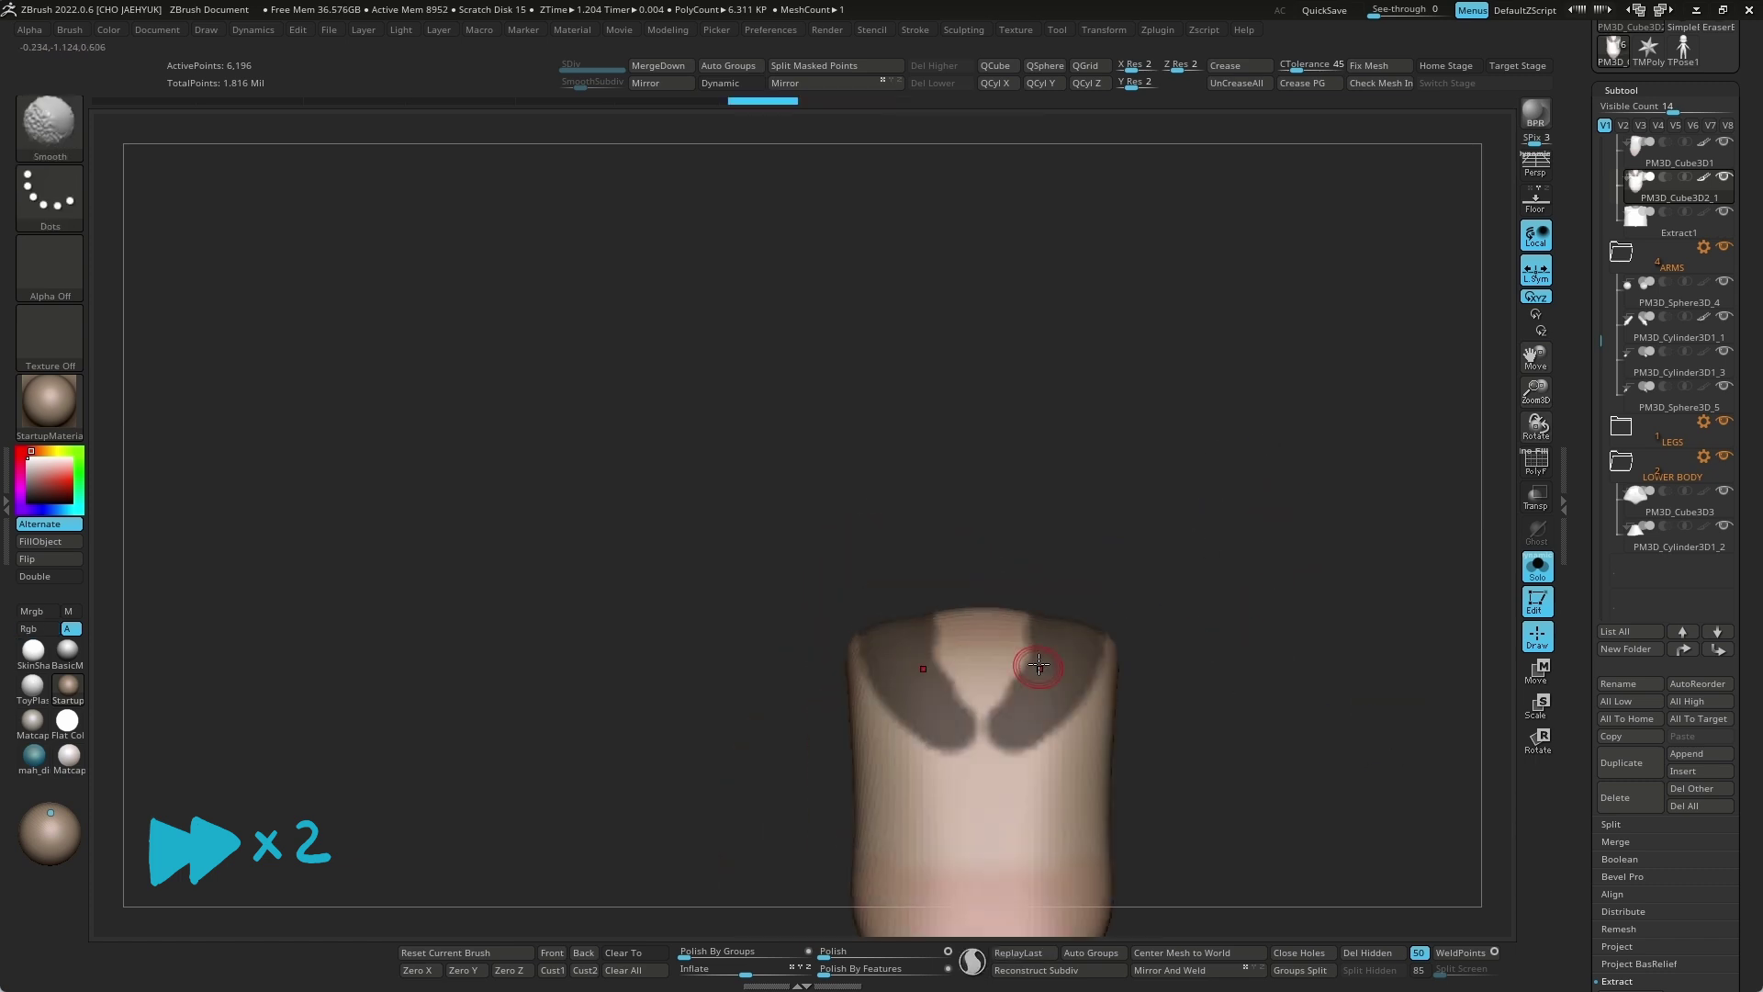
pyautogui.click(1255, 810)
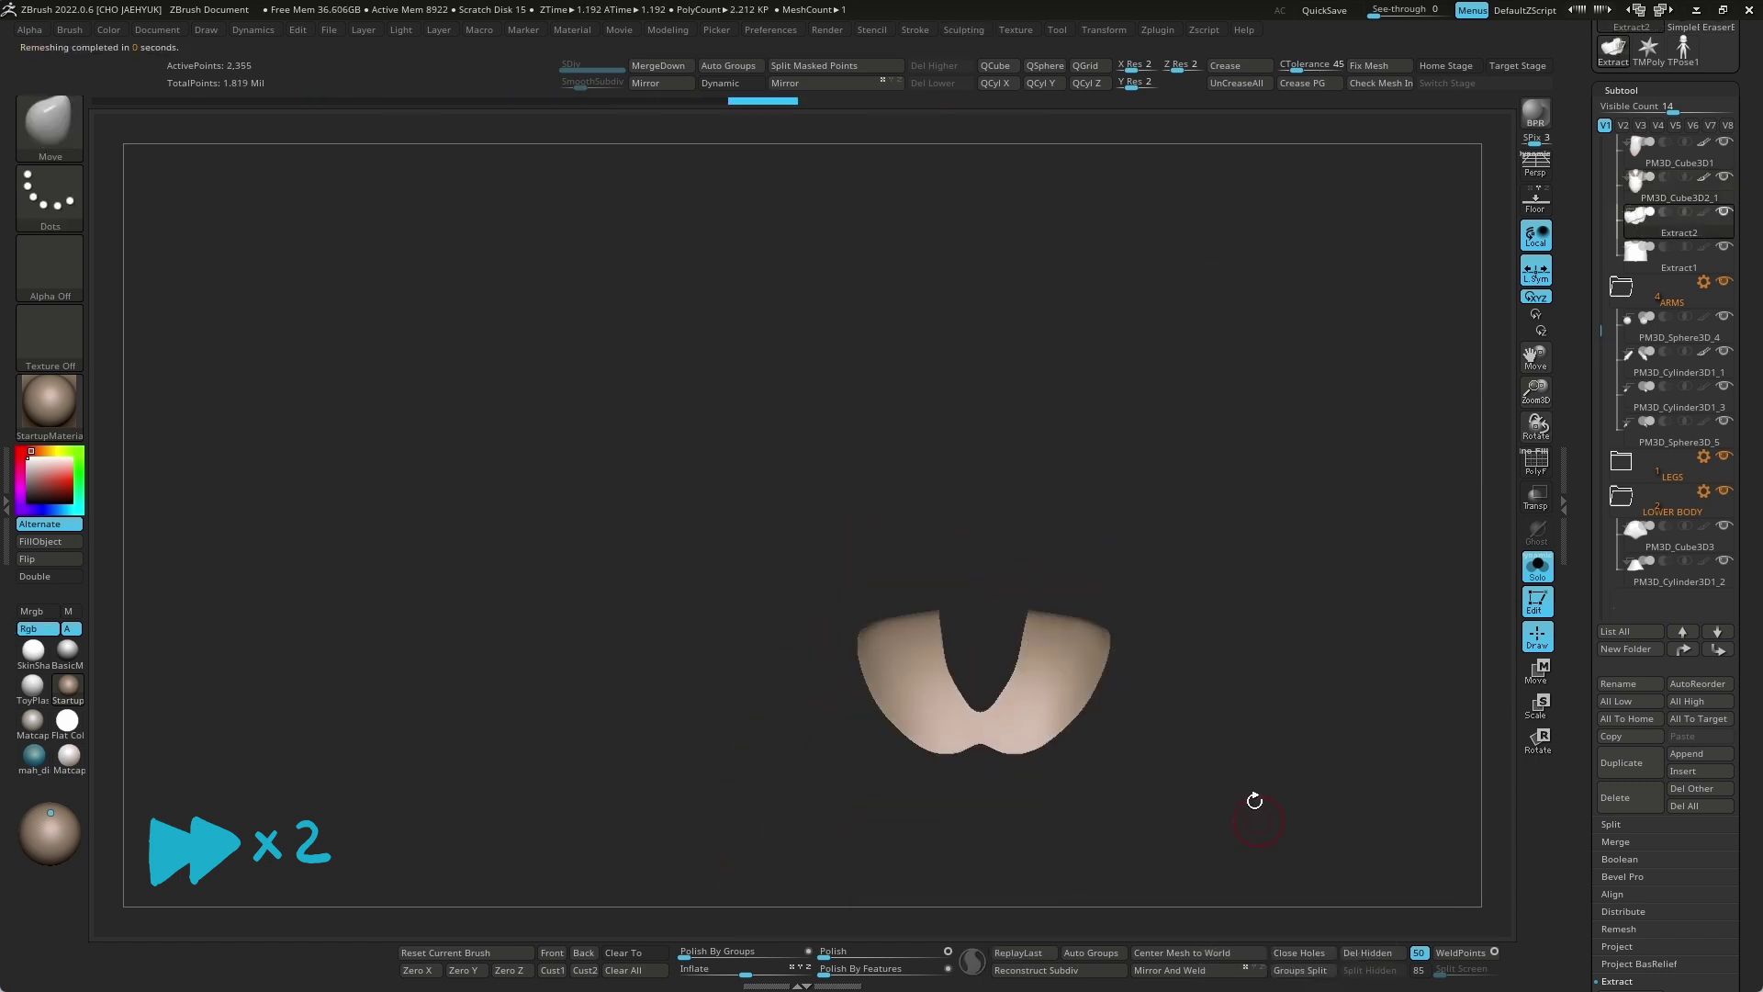
# Step: Hide the collar's centre strip, smooth the chest creases, and solo the Extract2 collar
pyautogui.moveTo(1287, 795); pyautogui.dragTo(1271, 682)
pyautogui.press('b')
pyautogui.keyDown('ctrl'); pyautogui.keyDown('alt'); pyautogui.keyDown('shift'); pyautogui.moveTo(938, 670); pyautogui.dragTo(969, 790); pyautogui.keyUp('shift'); pyautogui.keyUp('alt'); pyautogui.keyUp('ctrl')
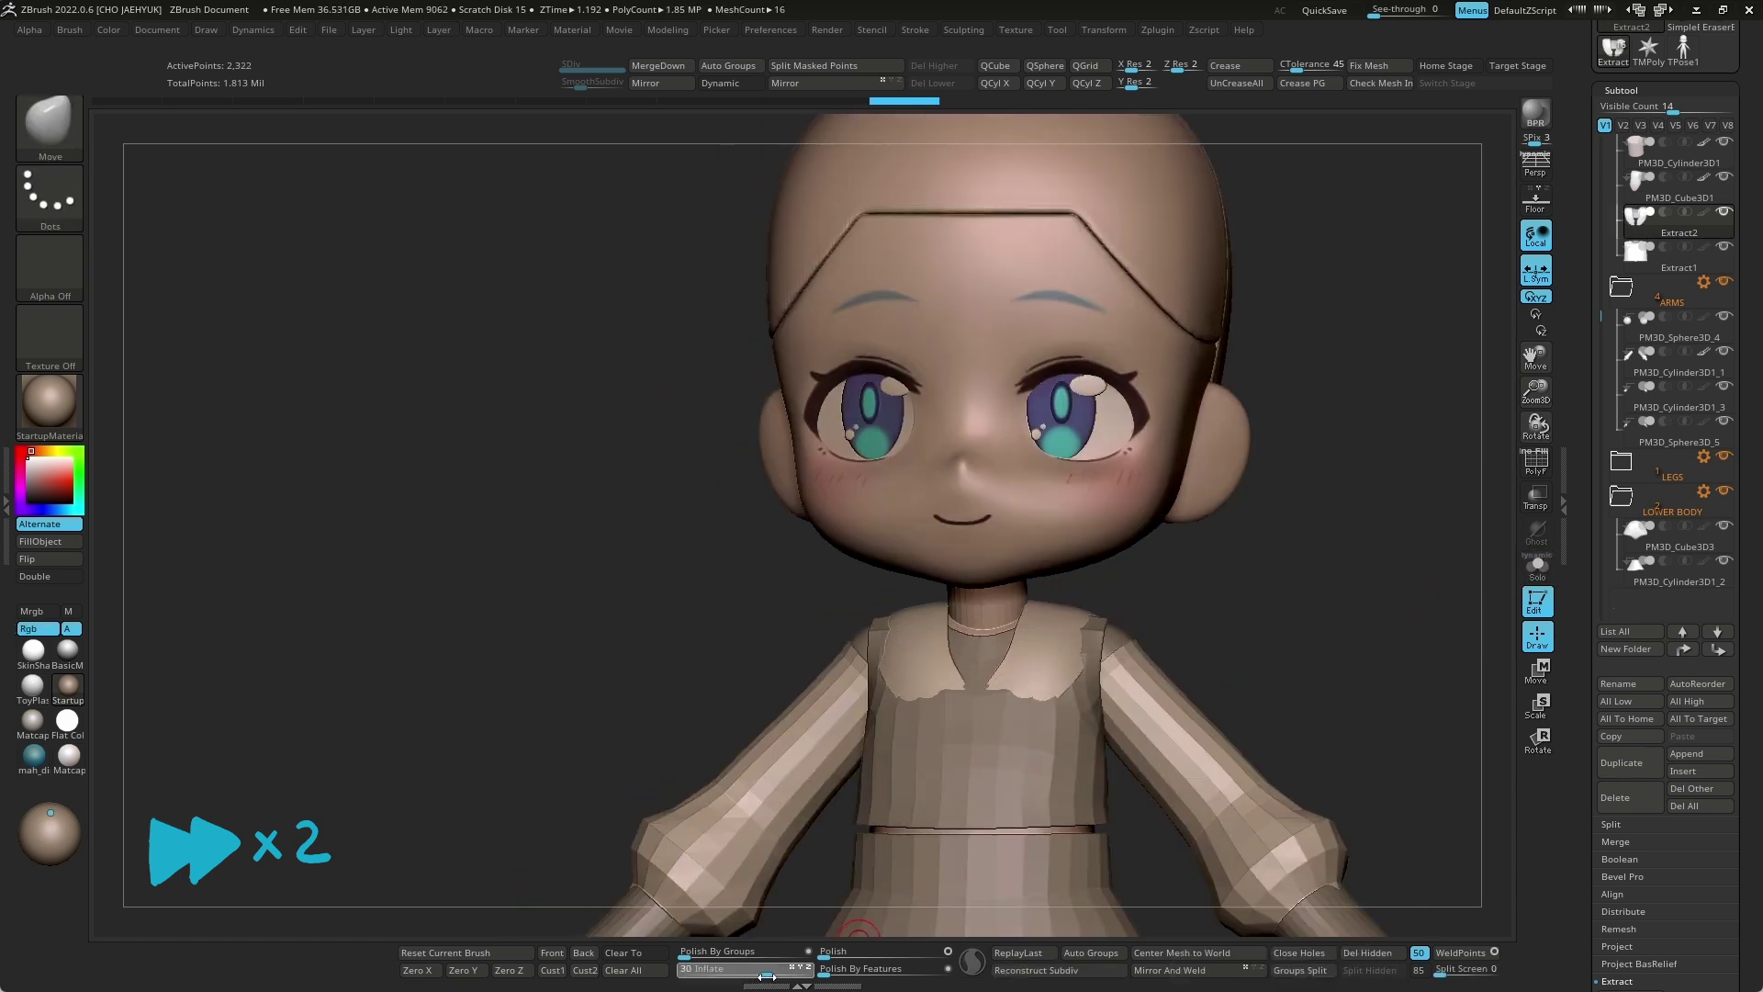
pyautogui.press('shift')
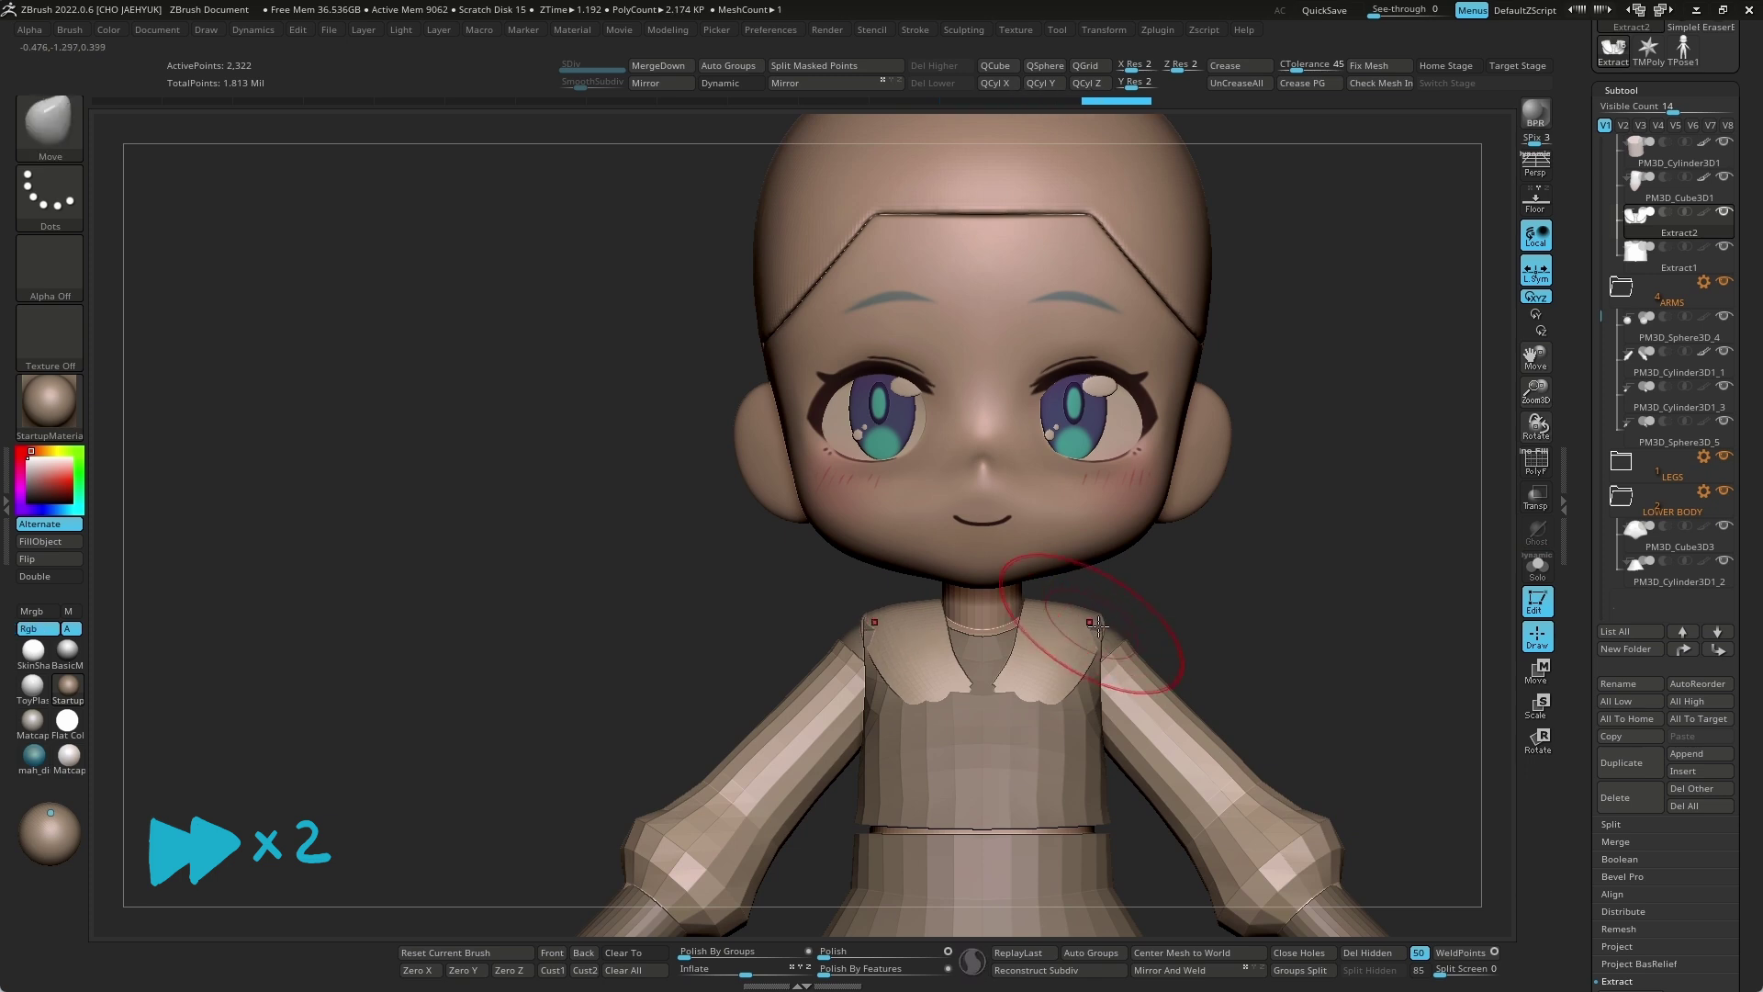
pyautogui.moveTo(1071, 613)
pyautogui.mouseDown()
pyautogui.moveTo(1175, 705)
pyautogui.moveTo(1165, 728)
pyautogui.mouseUp()
pyautogui.keyDown('shift'); pyautogui.moveTo(1118, 670); pyautogui.dragTo(1115, 678); pyautogui.keyUp('shift')
pyautogui.moveTo(1328, 553); pyautogui.dragTo(1095, 667)
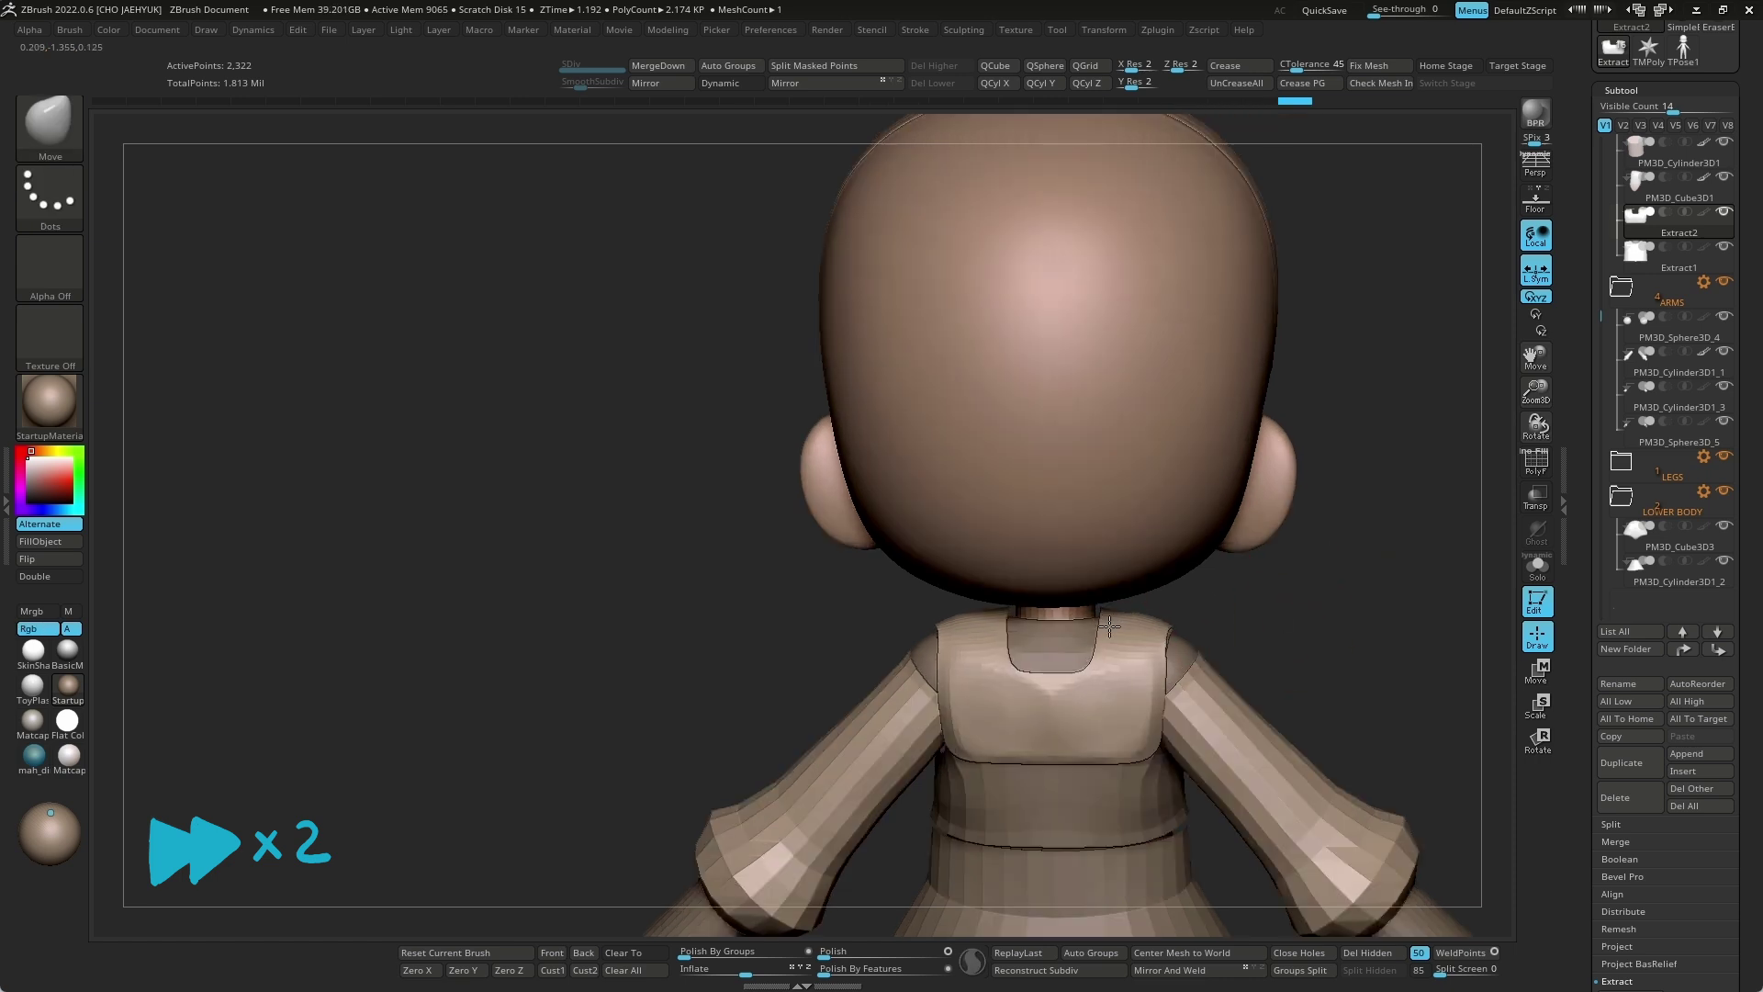
pyautogui.click(1536, 566)
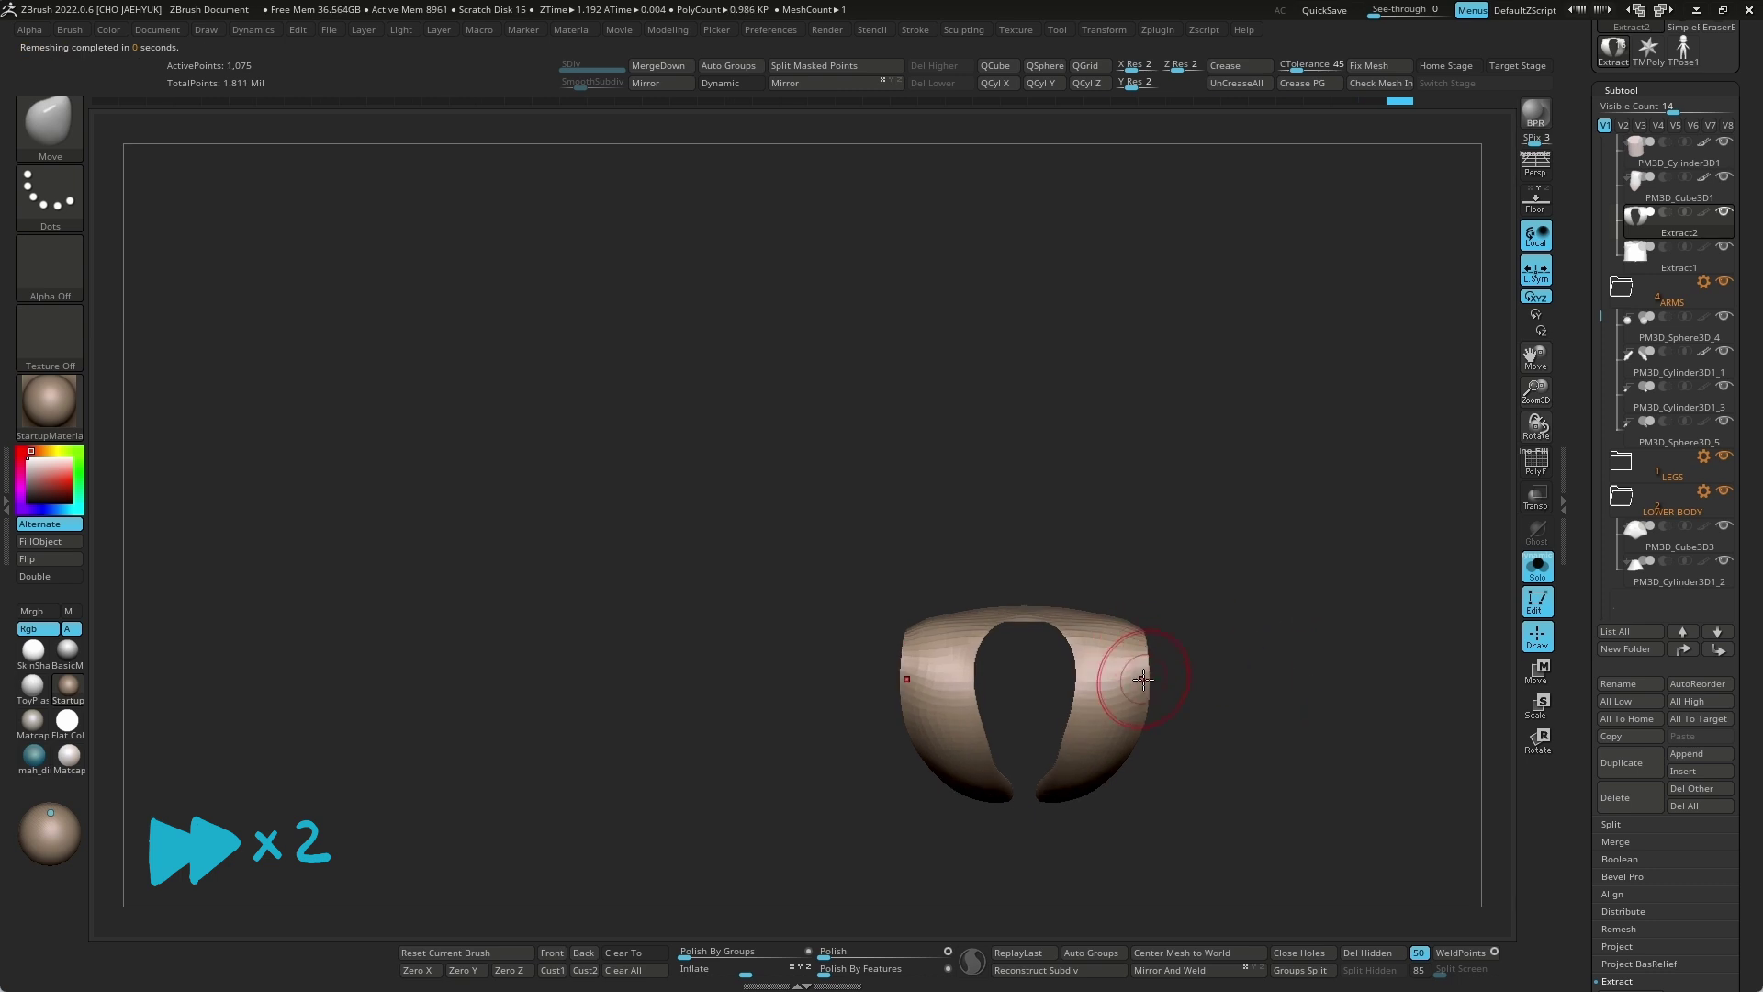
pyautogui.moveTo(1184, 707); pyautogui.dragTo(1271, 610)
# Step: Turn Solo off and spread the collar's top corners outward with the symmetric Move brush
pyautogui.click(1536, 567)
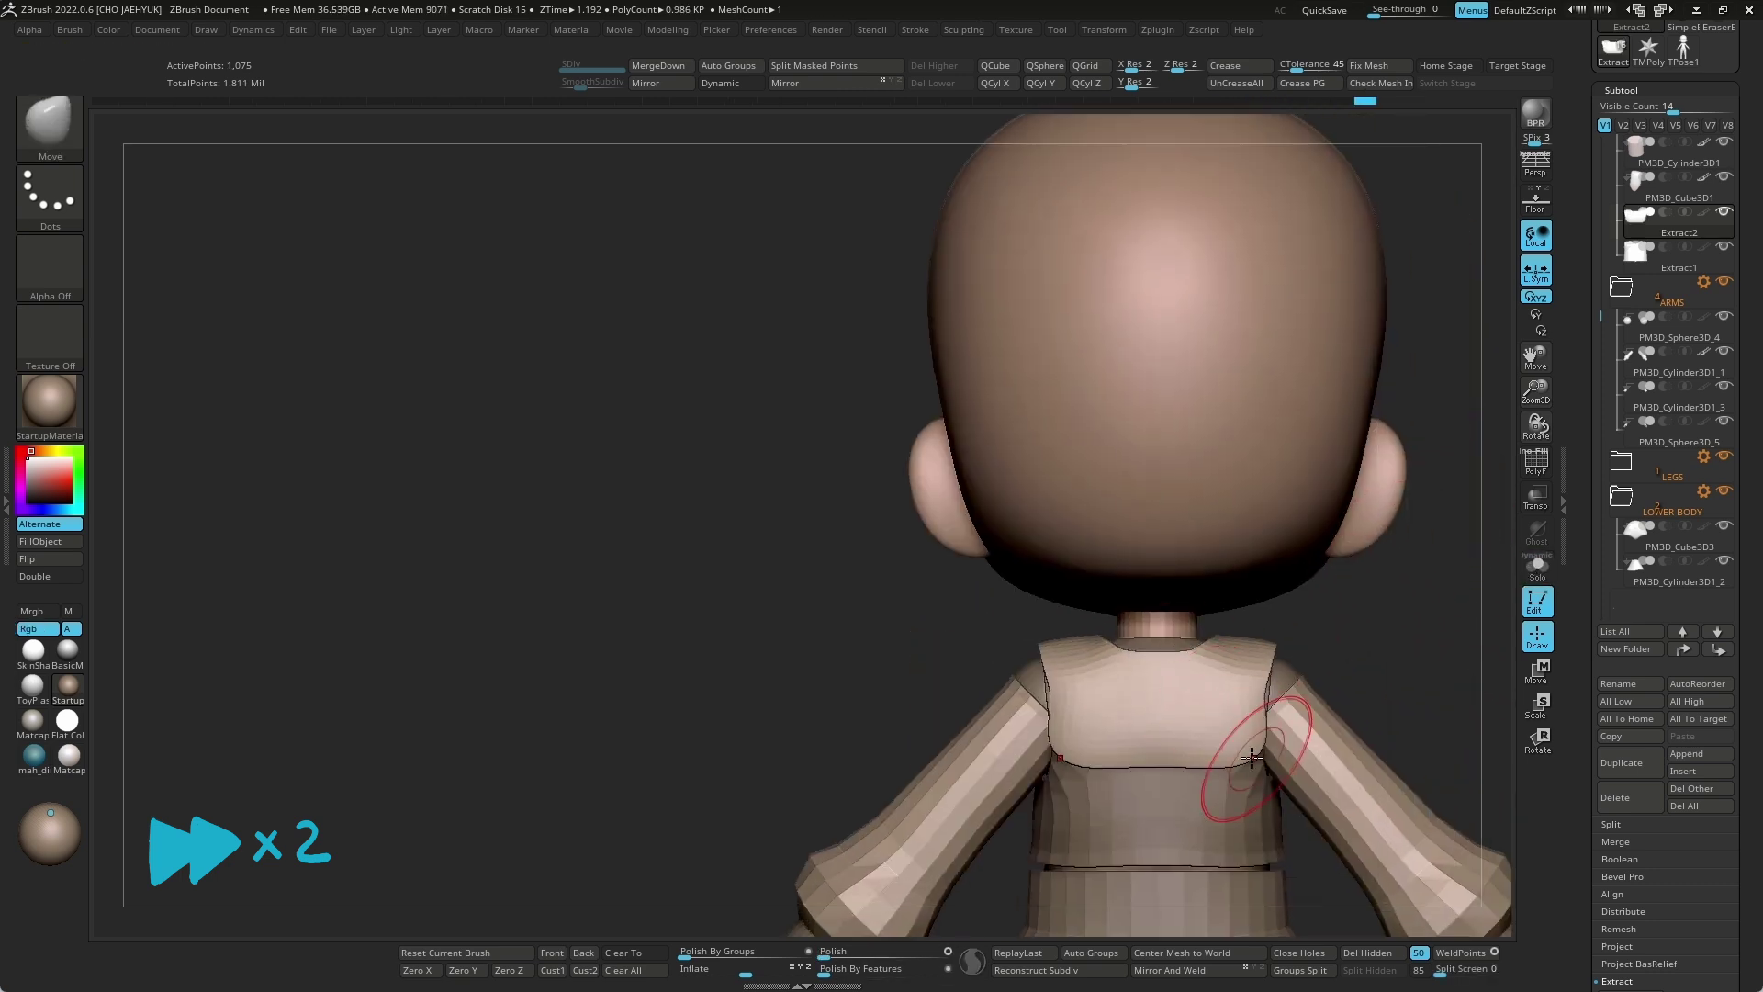
pyautogui.scroll(2, 1350, 643)
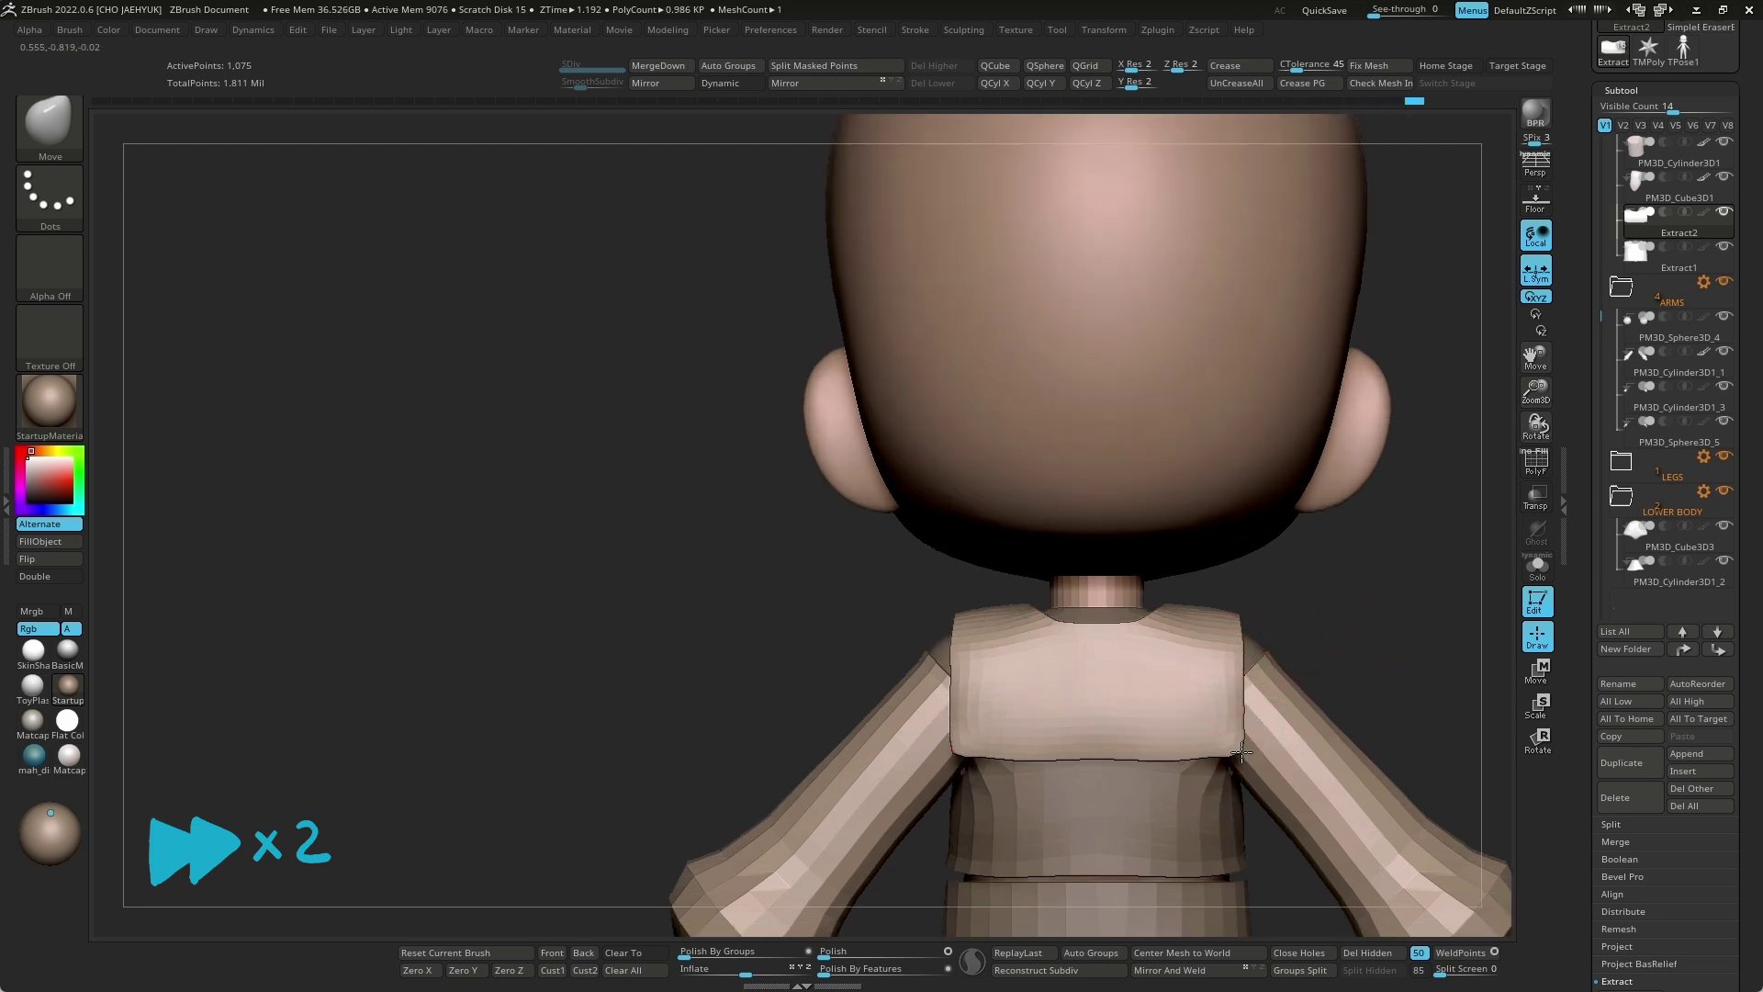
pyautogui.moveTo(1155, 759); pyautogui.dragTo(1150, 636, button='right')
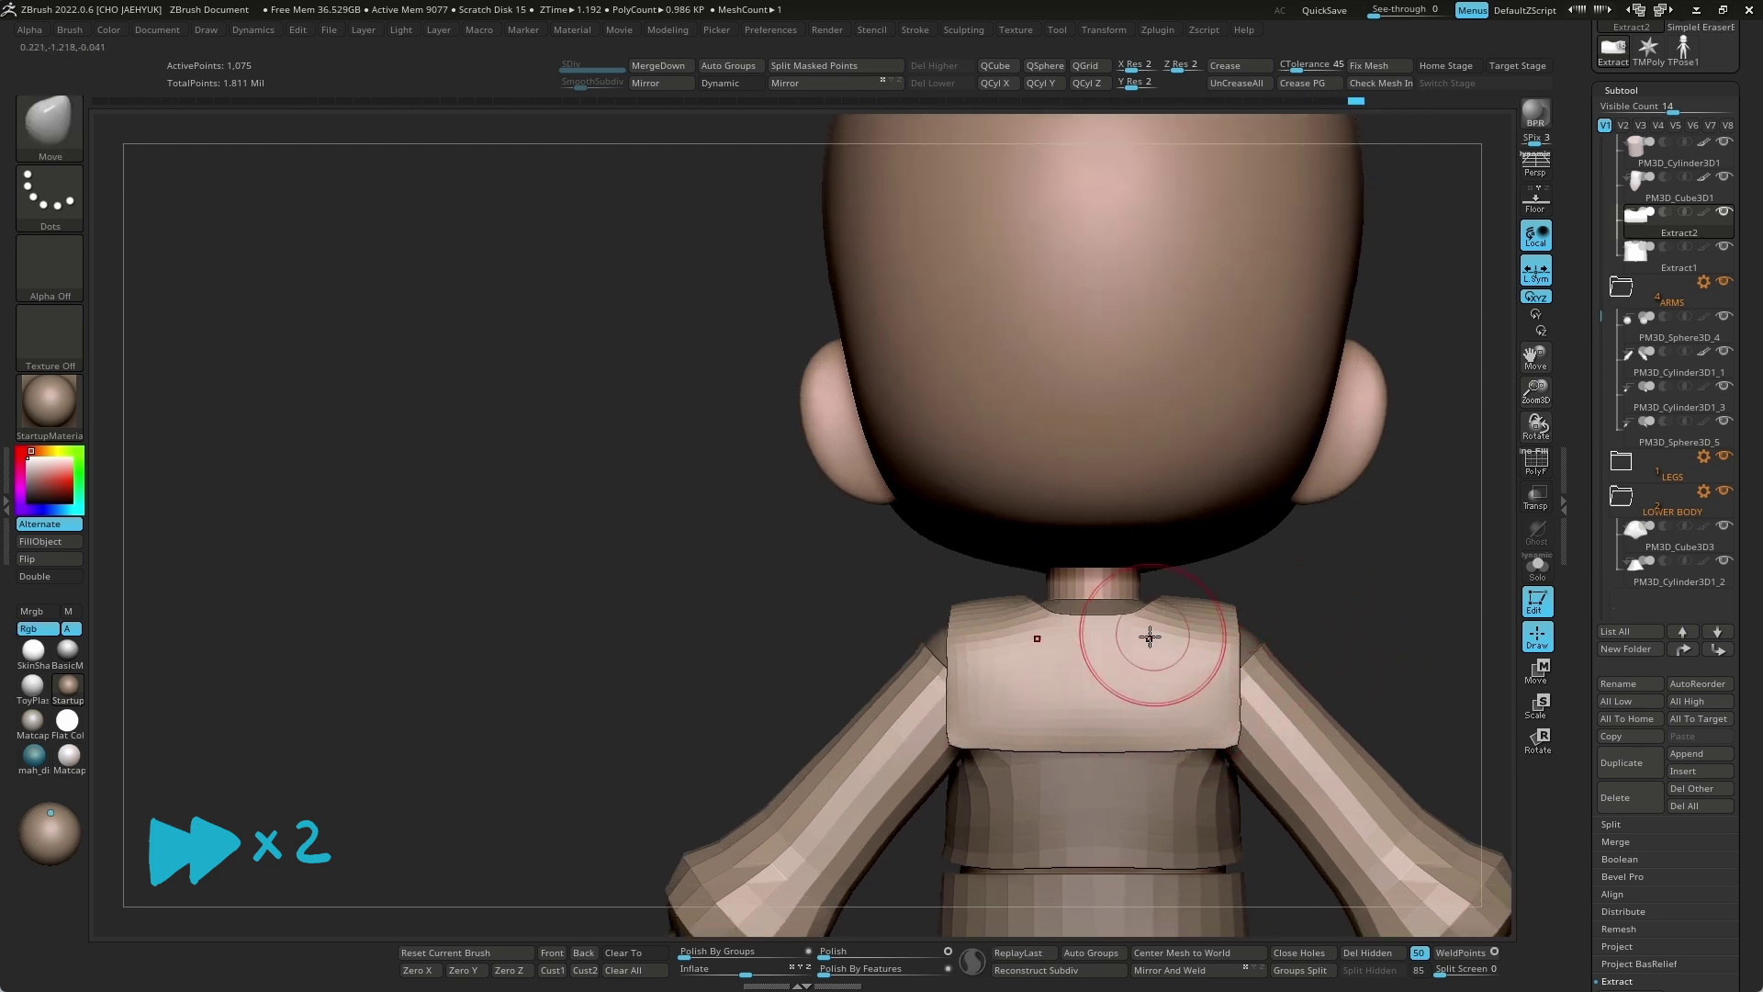
pyautogui.moveTo(1346, 624)
pyautogui.mouseDown(button='right')
pyautogui.moveTo(1394, 637)
pyautogui.moveTo(866, 658)
pyautogui.moveTo(1302, 641)
pyautogui.mouseUp(button='right')
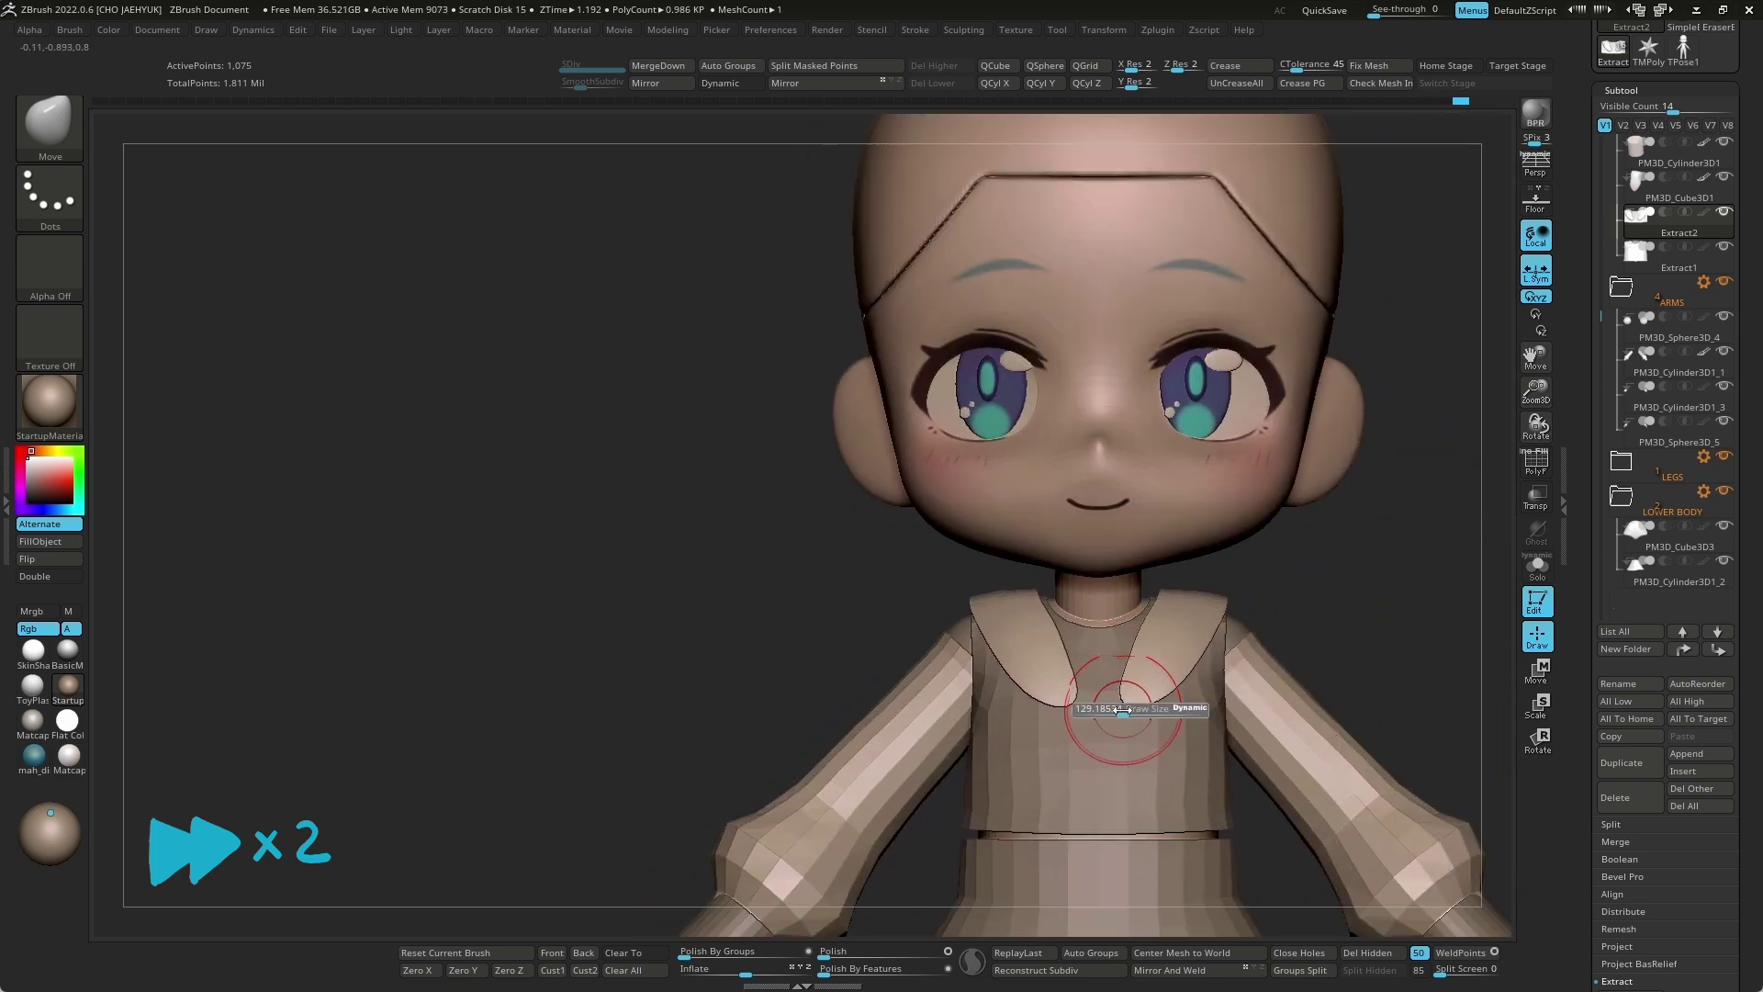
pyautogui.moveTo(1202, 645); pyautogui.dragTo(1213, 645)
pyautogui.moveTo(1268, 624); pyautogui.dragTo(1083, 657, button='right')
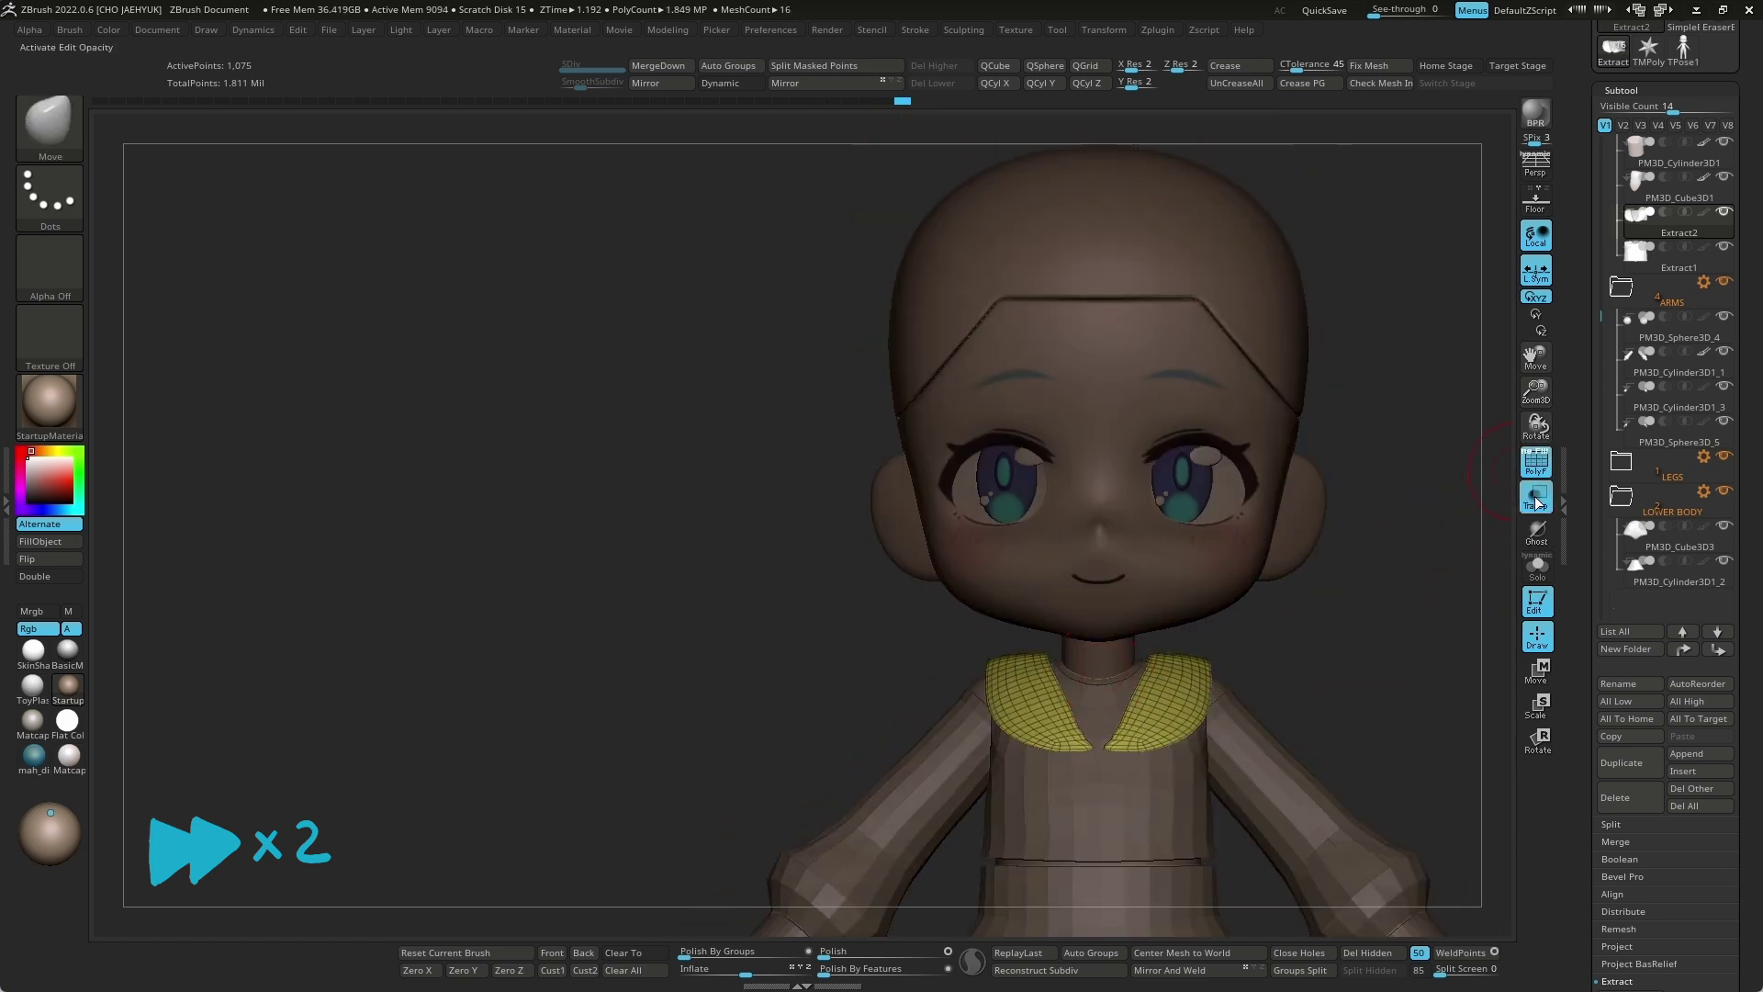
pyautogui.moveTo(971, 596); pyautogui.dragTo(1202, 685, button='right')
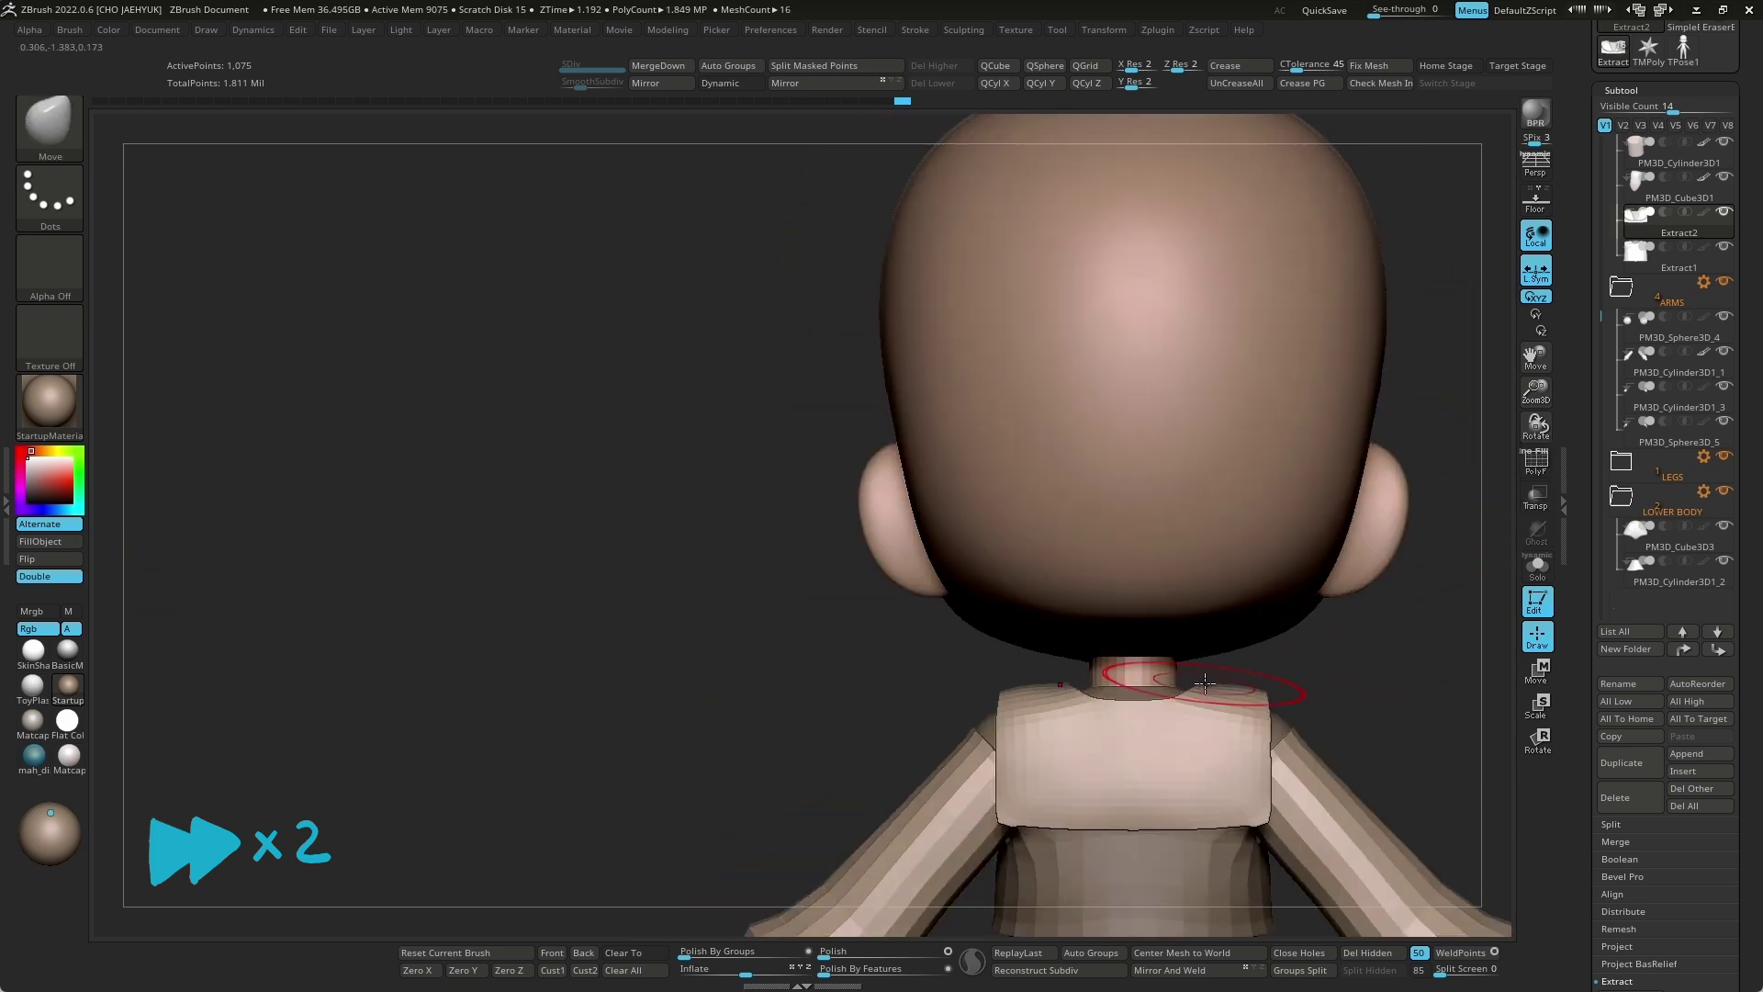
pyautogui.moveTo(1378, 724)
pyautogui.mouseDown(button='right')
pyautogui.moveTo(1444, 657)
pyautogui.moveTo(1121, 670)
pyautogui.moveTo(1150, 704)
pyautogui.moveTo(1269, 651)
pyautogui.mouseUp(button='right')
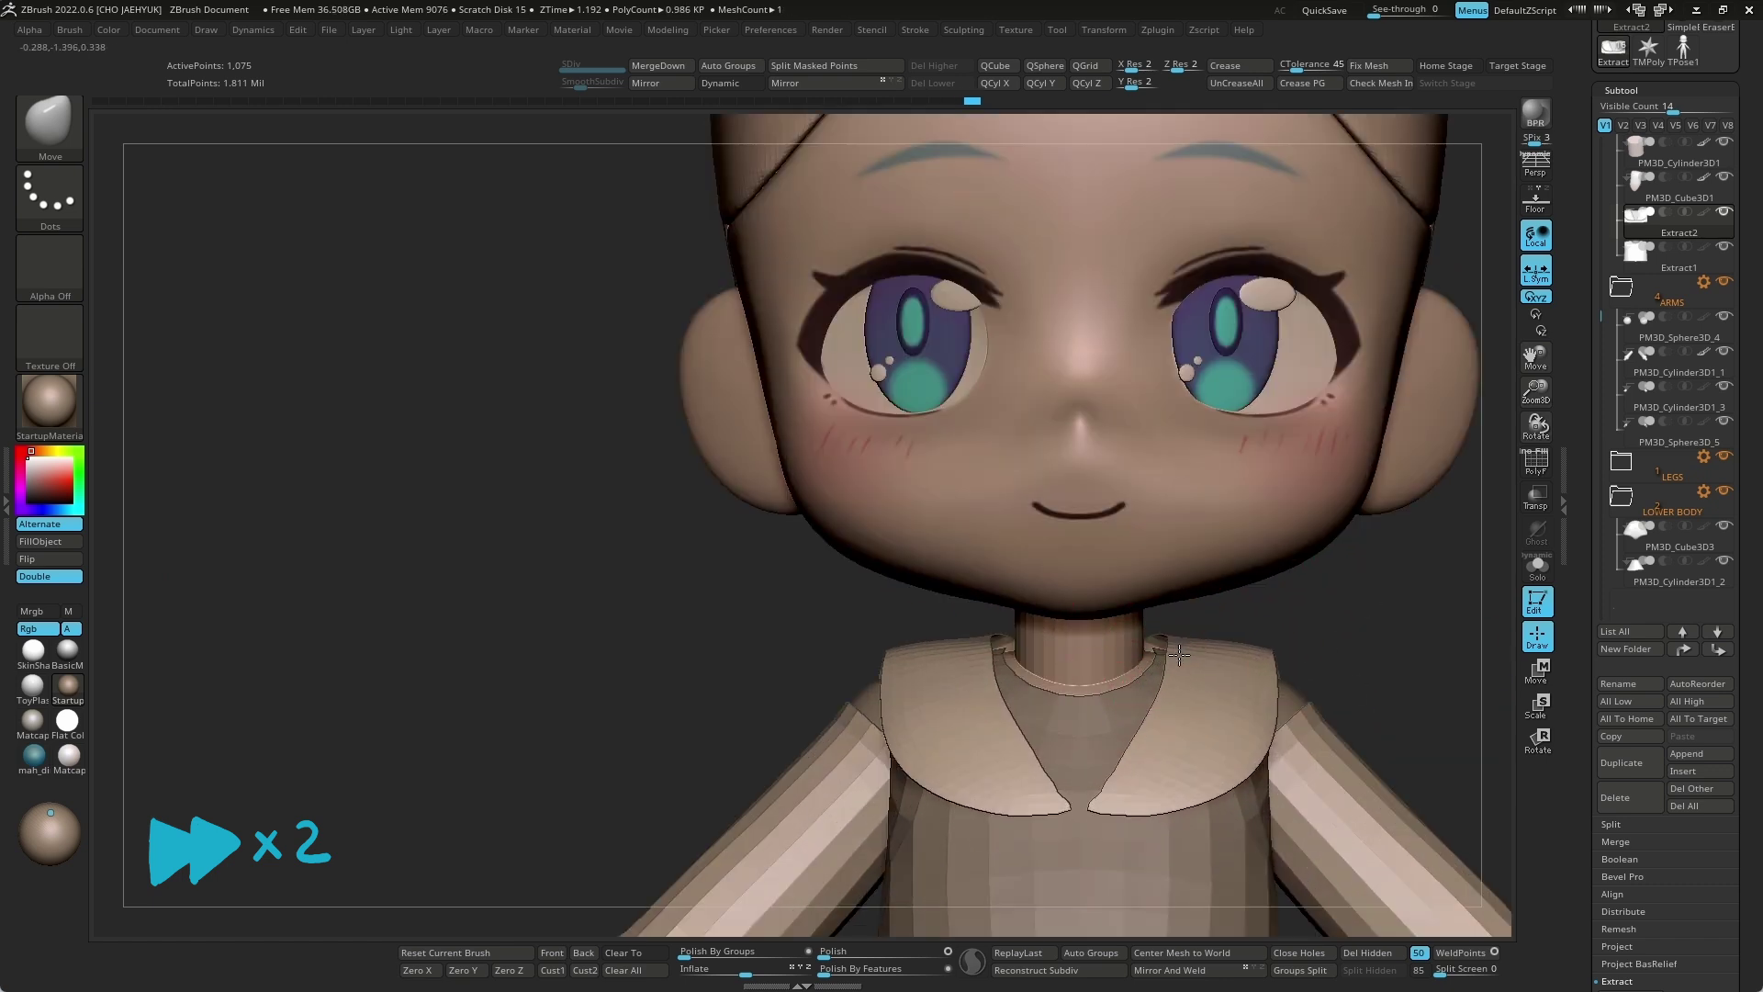
pyautogui.moveTo(1384, 620)
pyautogui.mouseDown(button='right')
pyautogui.moveTo(1122, 658)
pyautogui.moveTo(1229, 657)
pyautogui.moveTo(1251, 748)
pyautogui.moveTo(1377, 649)
pyautogui.moveTo(1072, 735)
pyautogui.moveTo(1285, 882)
pyautogui.moveTo(1282, 654)
pyautogui.moveTo(1096, 702)
pyautogui.mouseUp(button='right')
# Step: Resize the brush to refine the collar, then make the Extract1 shirt active again
pyautogui.press('s')
pyautogui.moveTo(1160, 645); pyautogui.dragTo(1047, 753, button='right')
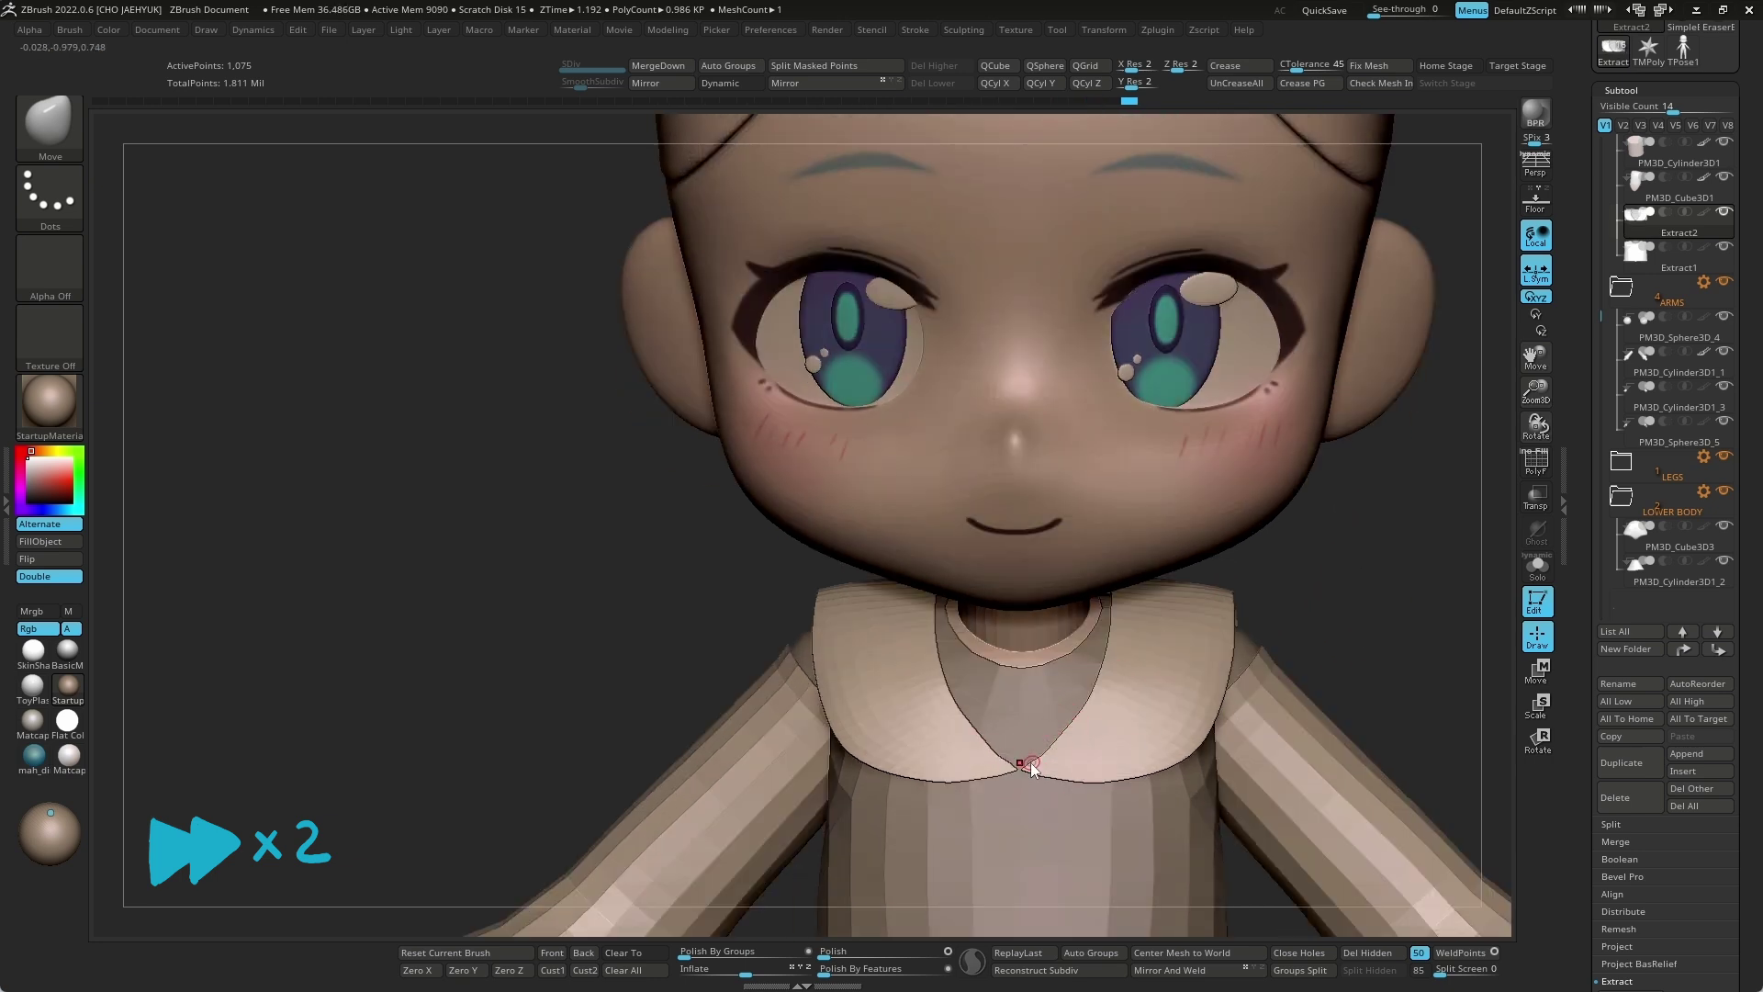
pyautogui.moveTo(1185, 647)
pyautogui.mouseDown(button='right')
pyautogui.moveTo(1390, 583)
pyautogui.moveTo(1331, 591)
pyautogui.moveTo(1343, 657)
pyautogui.moveTo(1309, 654)
pyautogui.moveTo(1338, 630)
pyautogui.mouseUp(button='right')
pyautogui.keyDown('alt'); pyautogui.click(1166, 603); pyautogui.keyUp('alt')
pyautogui.moveTo(1165, 602); pyautogui.dragTo(1349, 648, button='right')
# Step: Make the vest the active subtool and display its wireframe and polygroups
pyautogui.keyDown('ctrl'); pyautogui.keyDown('shift'); pyautogui.click(1314, 657); pyautogui.keyUp('shift'); pyautogui.keyUp('ctrl')
pyautogui.keyDown('ctrl'); pyautogui.keyDown('shift'); pyautogui.click(1189, 613); pyautogui.keyUp('shift'); pyautogui.keyUp('ctrl')
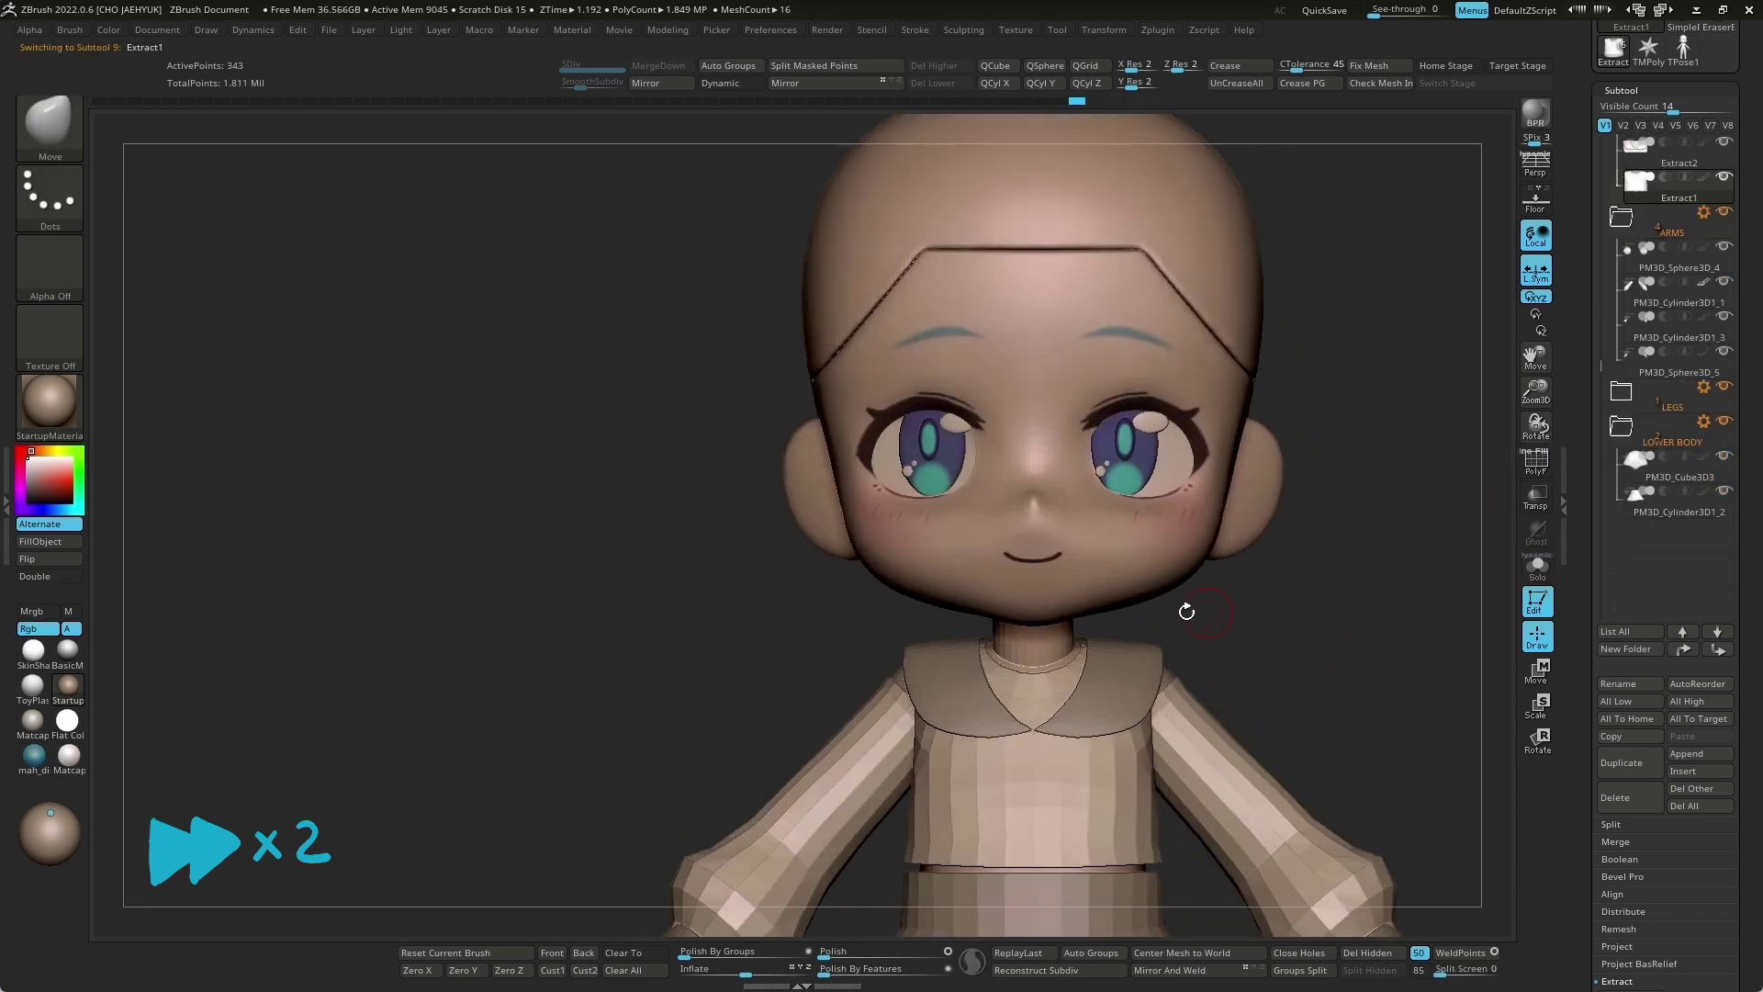
pyautogui.moveTo(1101, 649)
pyautogui.mouseDown(button='right')
pyautogui.moveTo(1299, 622)
pyautogui.moveTo(1188, 597)
pyautogui.mouseUp(button='right')
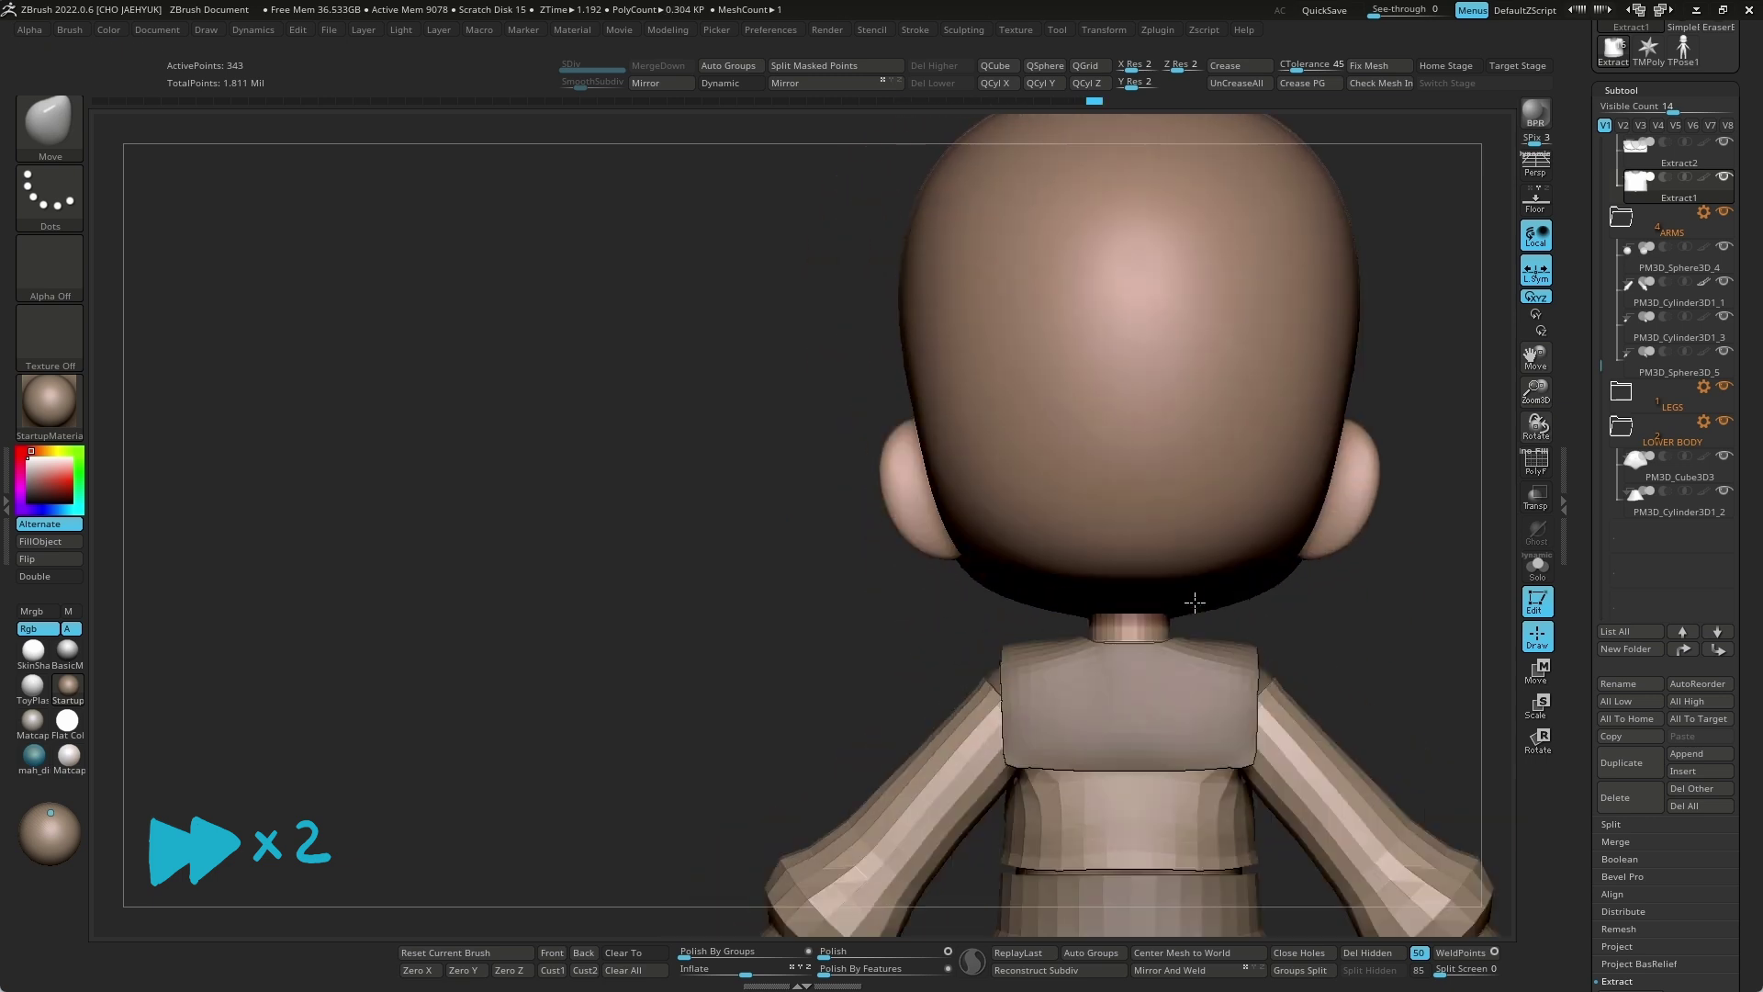
pyautogui.keyDown('alt'); pyautogui.click(1198, 642); pyautogui.keyUp('alt')
pyautogui.moveTo(1230, 769); pyautogui.dragTo(1119, 671, button='right')
pyautogui.keyDown('alt'); pyautogui.click(1120, 672); pyautogui.keyUp('alt')
pyautogui.press('s')
pyautogui.hotkey('shift', 'f')
# Step: Slice the vest into a new polygroup, hide the green part, mirror it, and solo it
pyautogui.keyDown('ctrl'); pyautogui.moveTo(1425, 555); pyautogui.dragTo(1196, 511, button='right'); pyautogui.keyUp('ctrl')
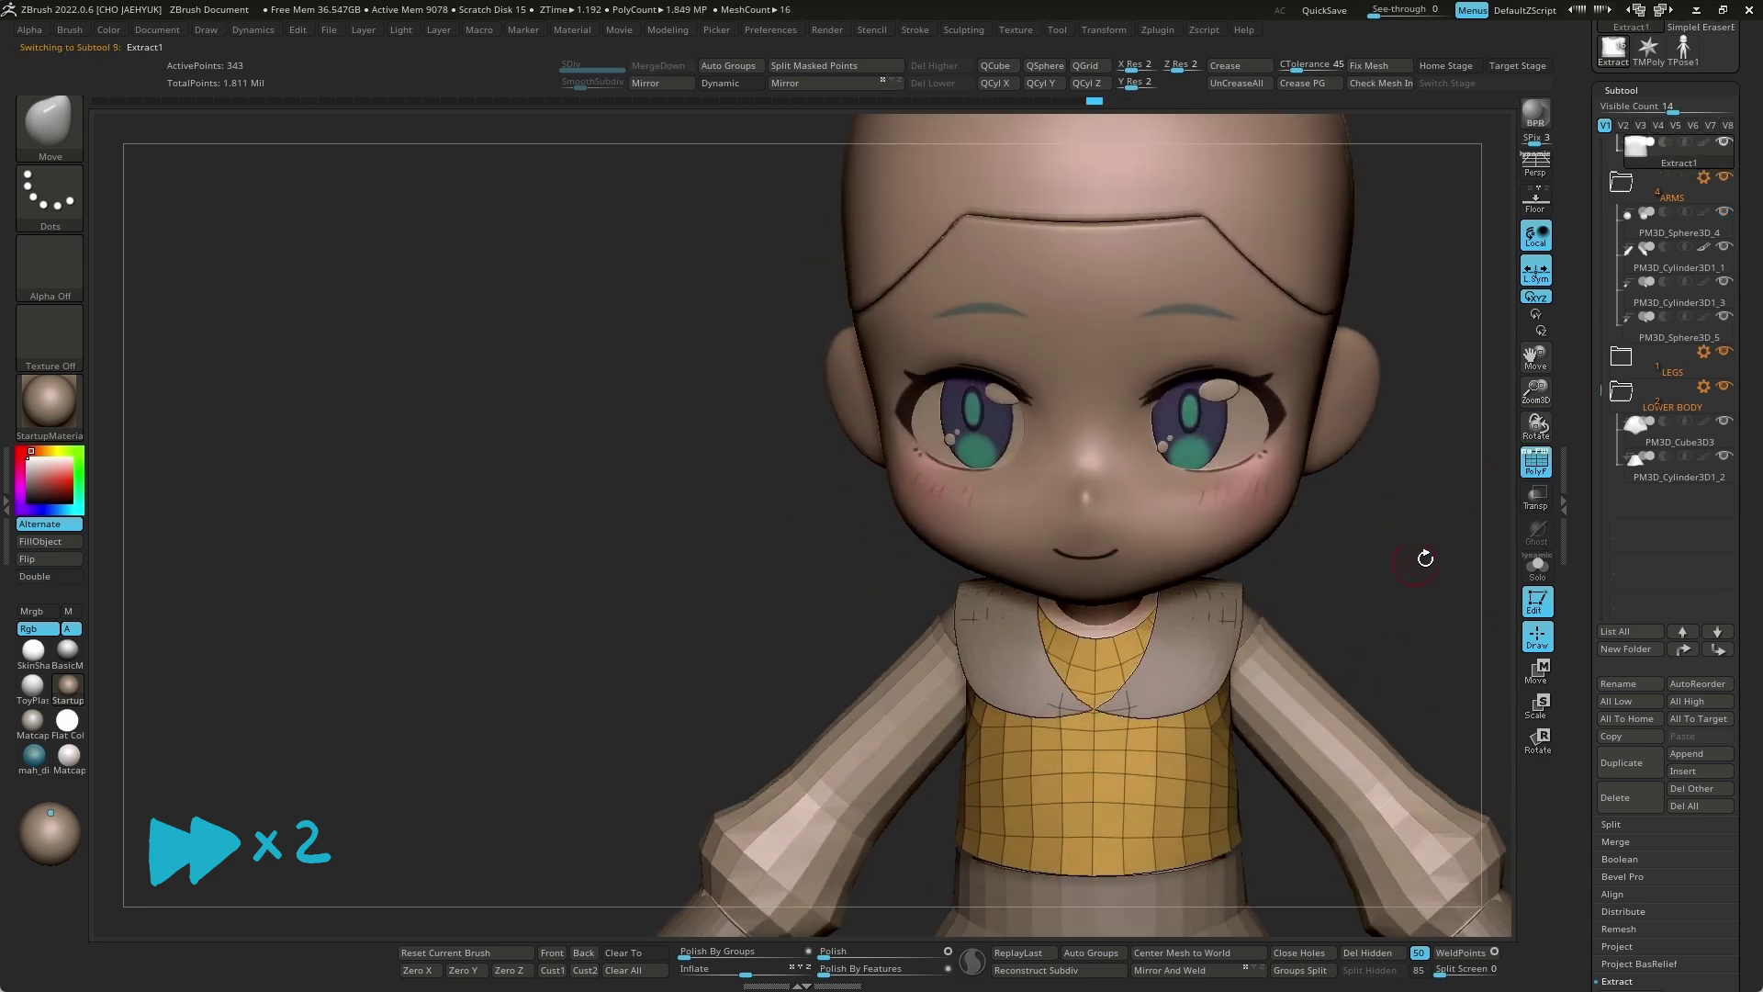
pyautogui.press('space')
pyautogui.click(1196, 512)
pyautogui.moveTo(1027, 614)
pyautogui.keyDown('ctrl'); pyautogui.keyDown('shift'); pyautogui.mouseDown()
pyautogui.moveTo(1093, 718)
pyautogui.moveTo(1047, 679)
pyautogui.mouseUp(); pyautogui.keyUp('shift'); pyautogui.keyUp('ctrl')
pyautogui.keyDown('ctrl'); pyautogui.keyDown('shift'); pyautogui.click(1137, 673); pyautogui.keyUp('shift'); pyautogui.keyUp('ctrl')
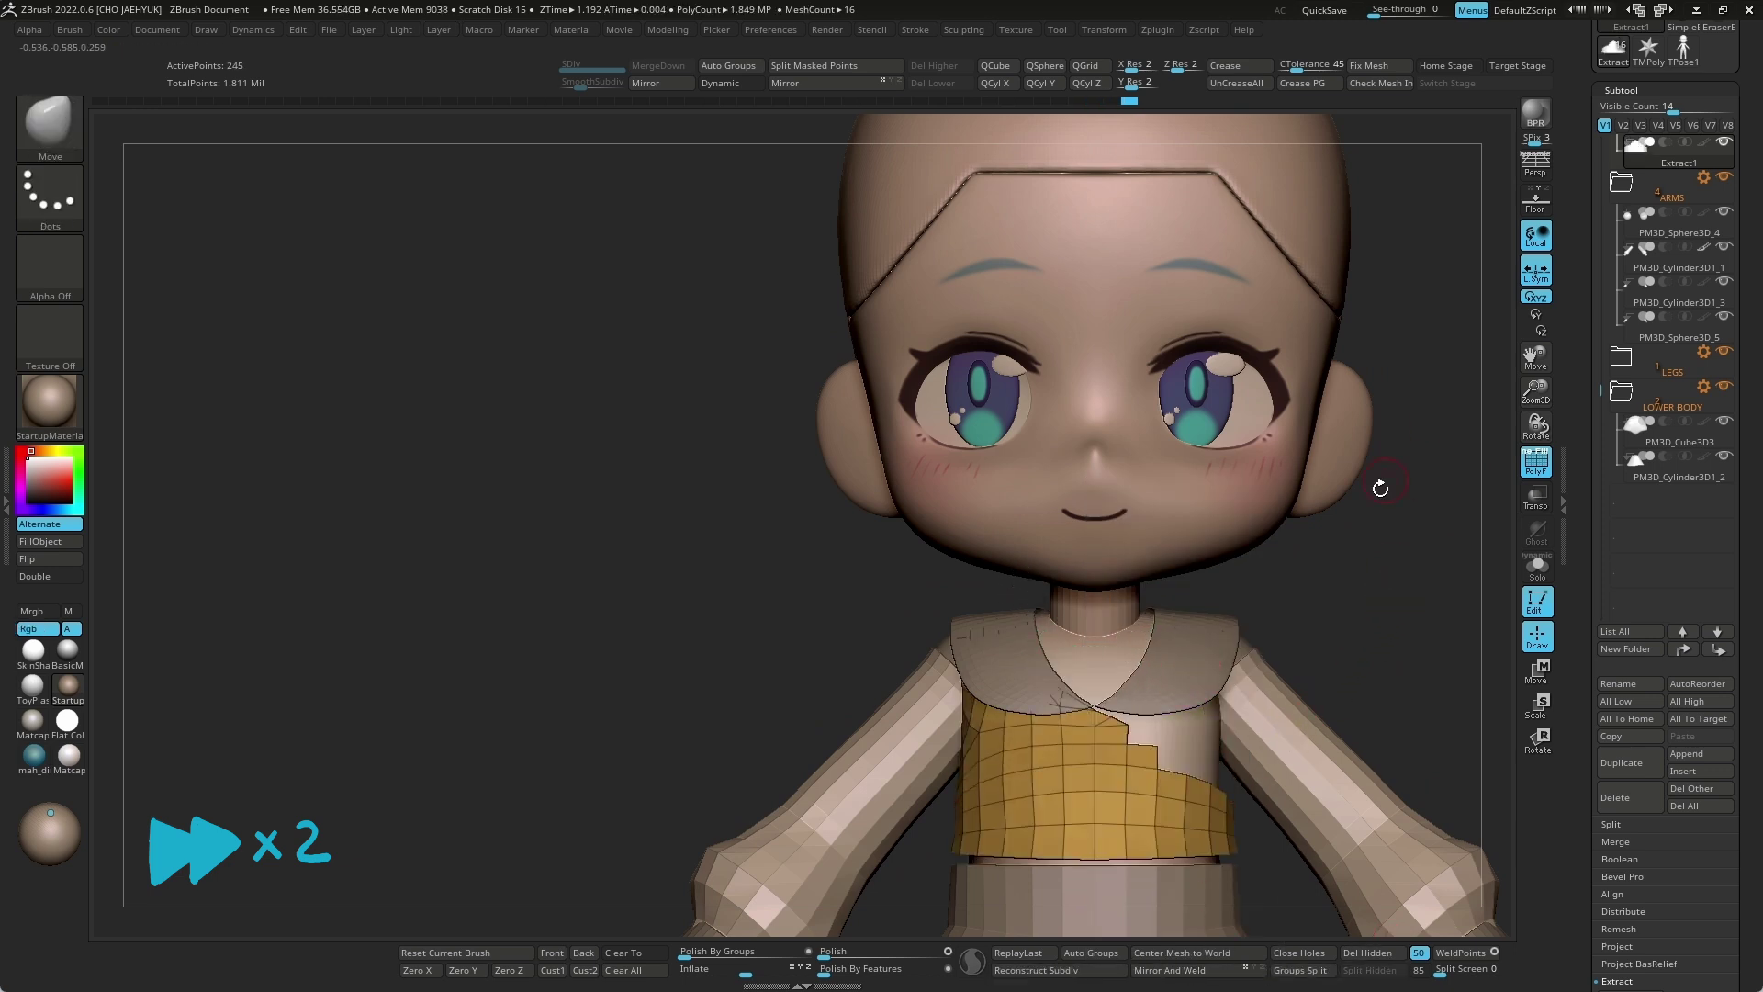
pyautogui.moveTo(1380, 488); pyautogui.dragTo(1347, 636)
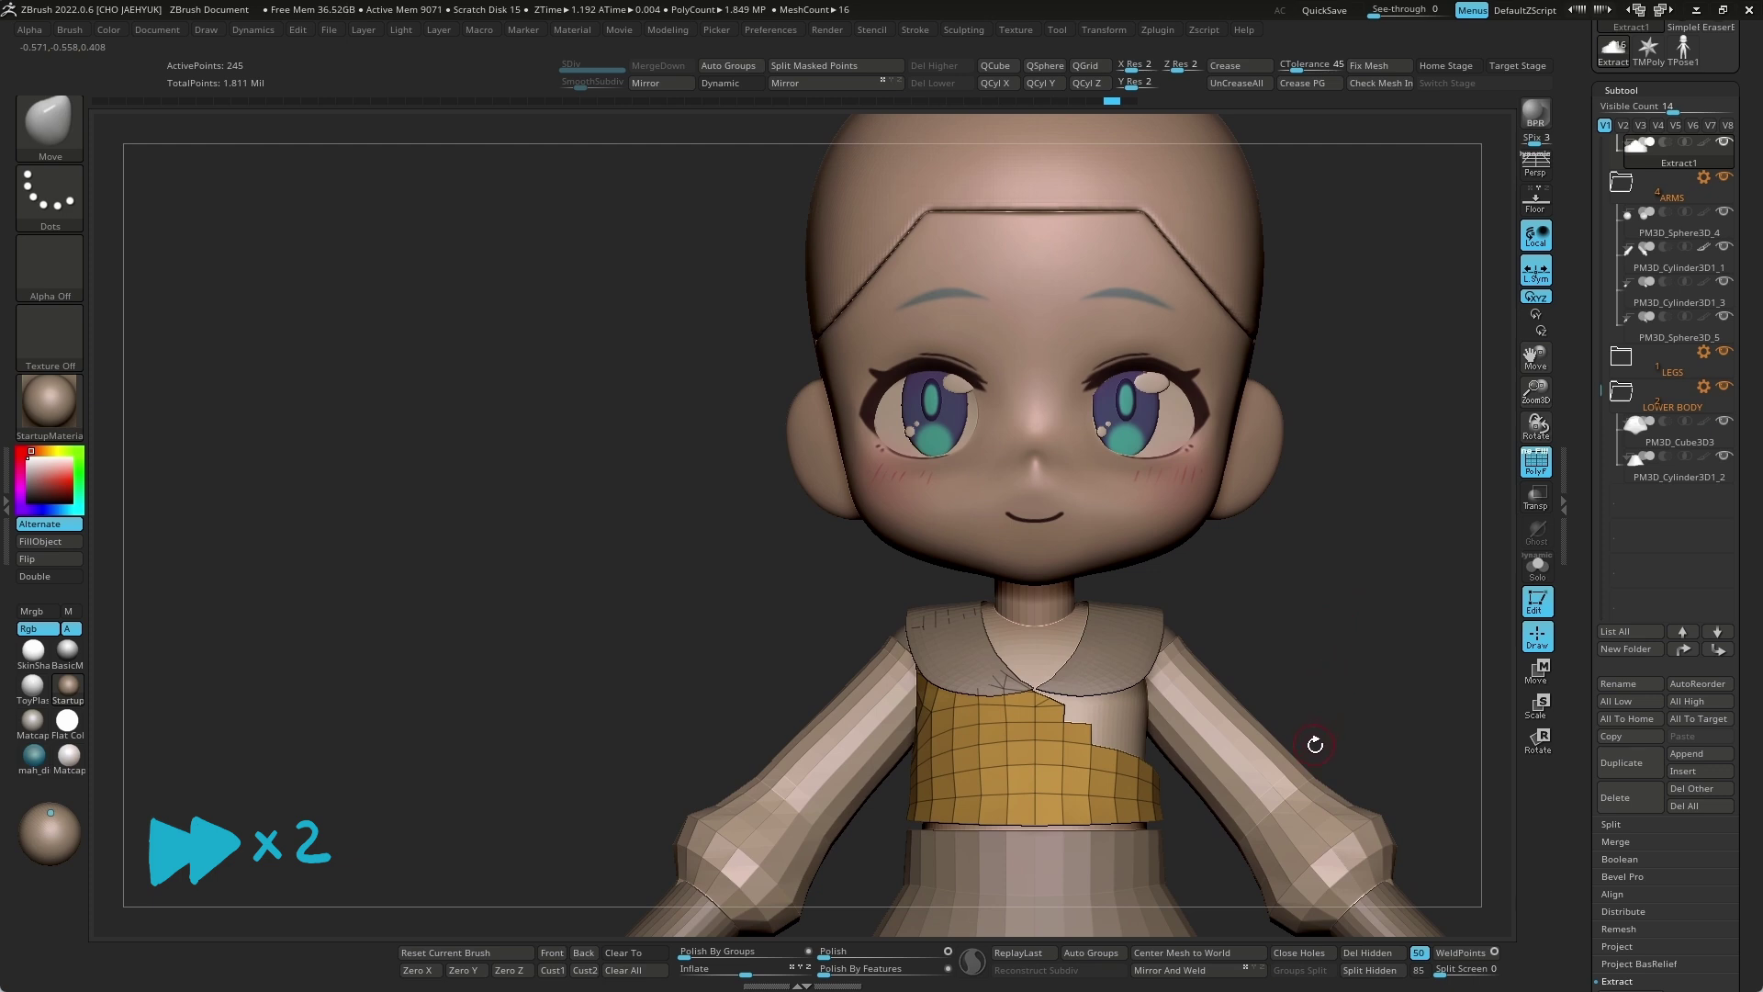
pyautogui.click(788, 83)
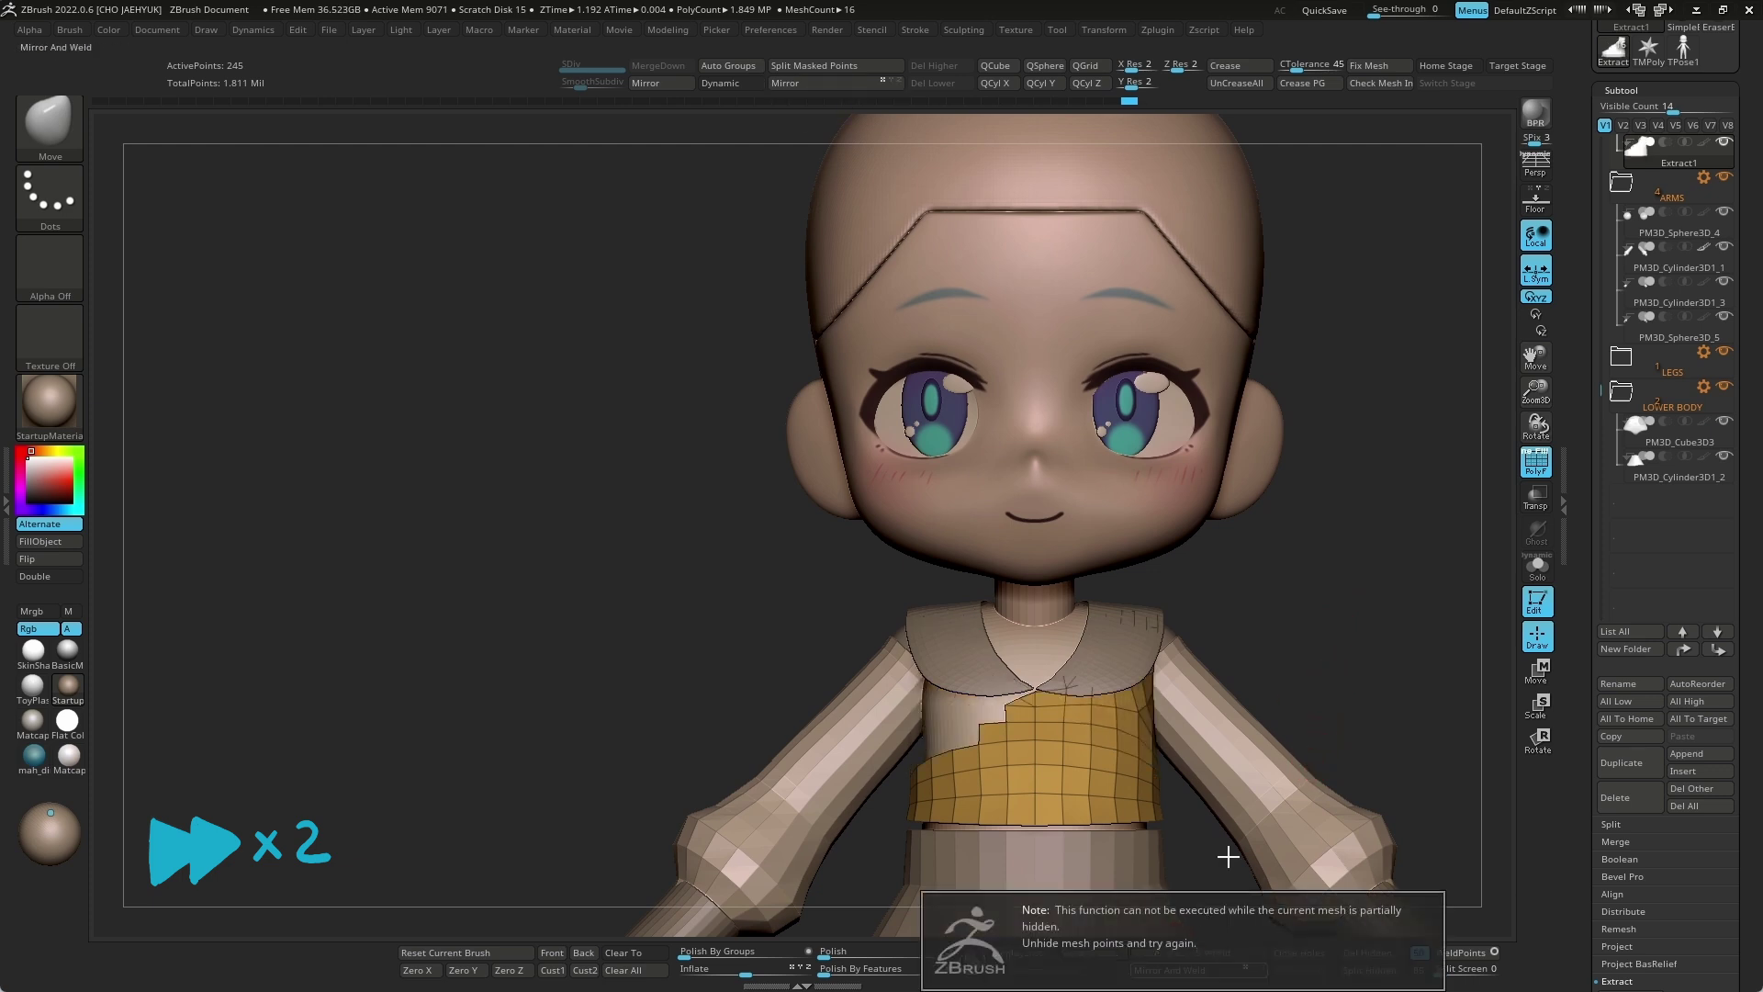
pyautogui.moveTo(1323, 674)
pyautogui.mouseDown()
pyautogui.moveTo(1332, 716)
pyautogui.moveTo(1300, 811)
pyautogui.moveTo(1118, 627)
pyautogui.mouseUp()
pyautogui.click(1537, 566)
pyautogui.moveTo(1241, 696)
pyautogui.mouseDown()
pyautogui.moveTo(1429, 732)
pyautogui.moveTo(1212, 712)
pyautogui.mouseUp()
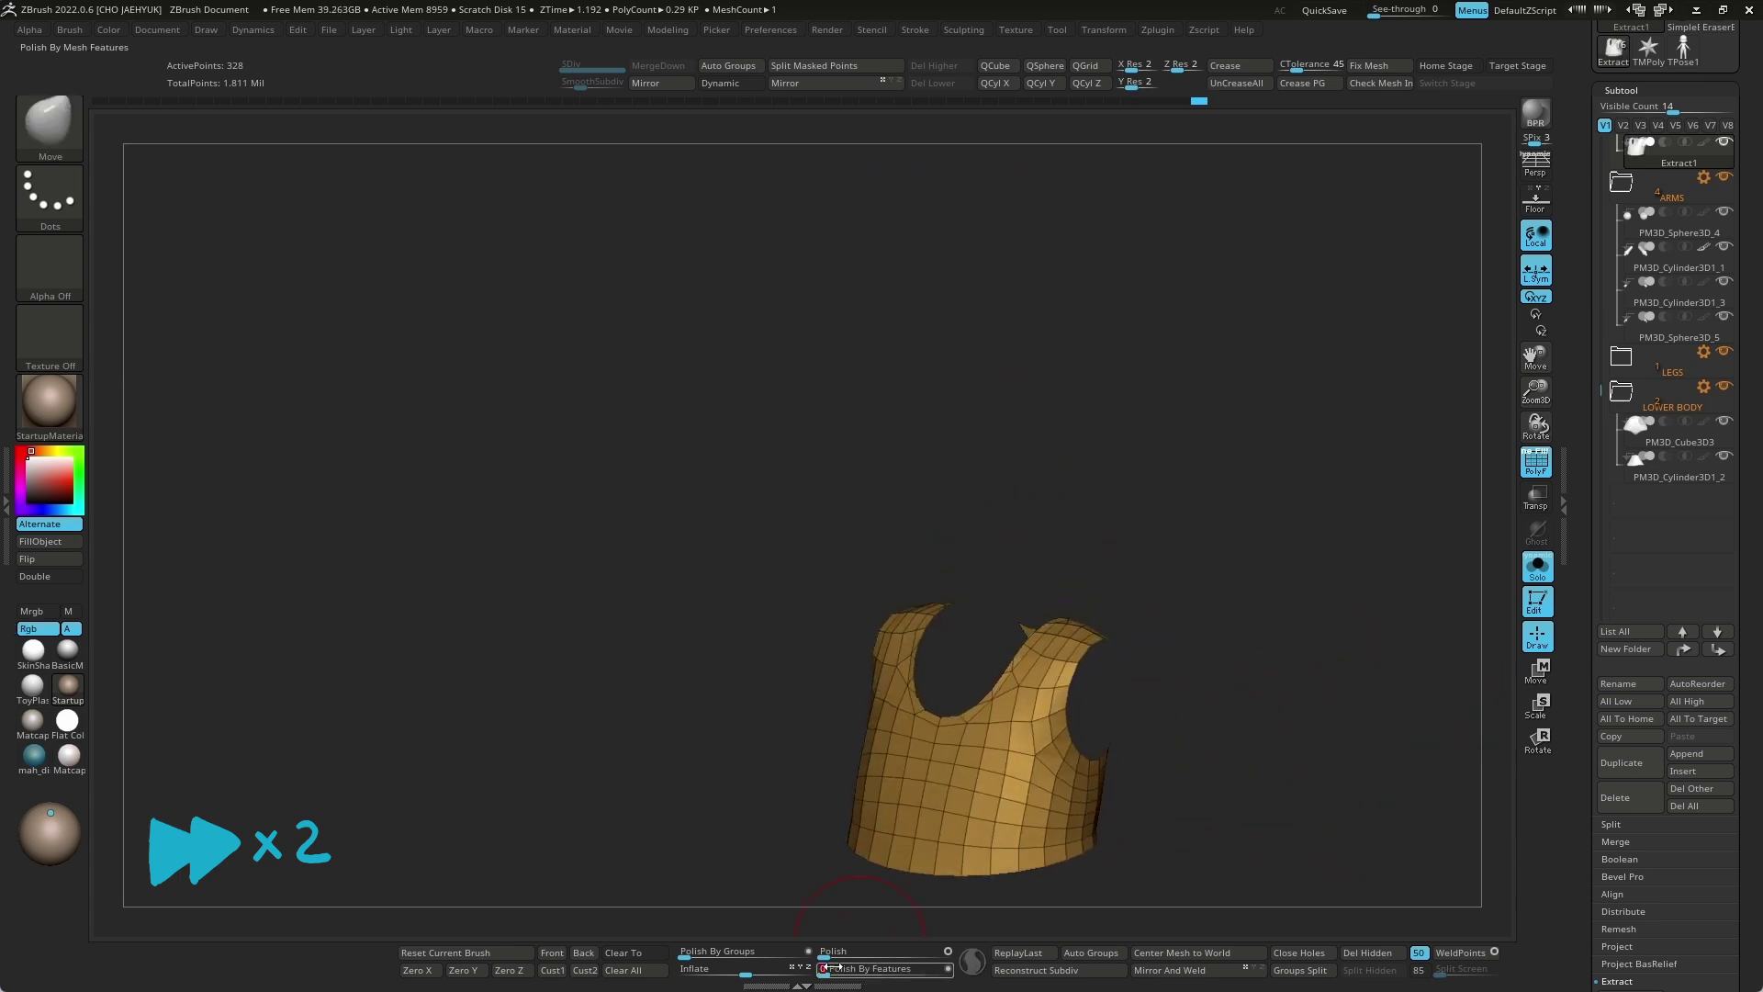
# Step: Run ZRemesher on the vest to rebuild it as clean quads
pyautogui.press('space')
pyautogui.click(1224, 696)
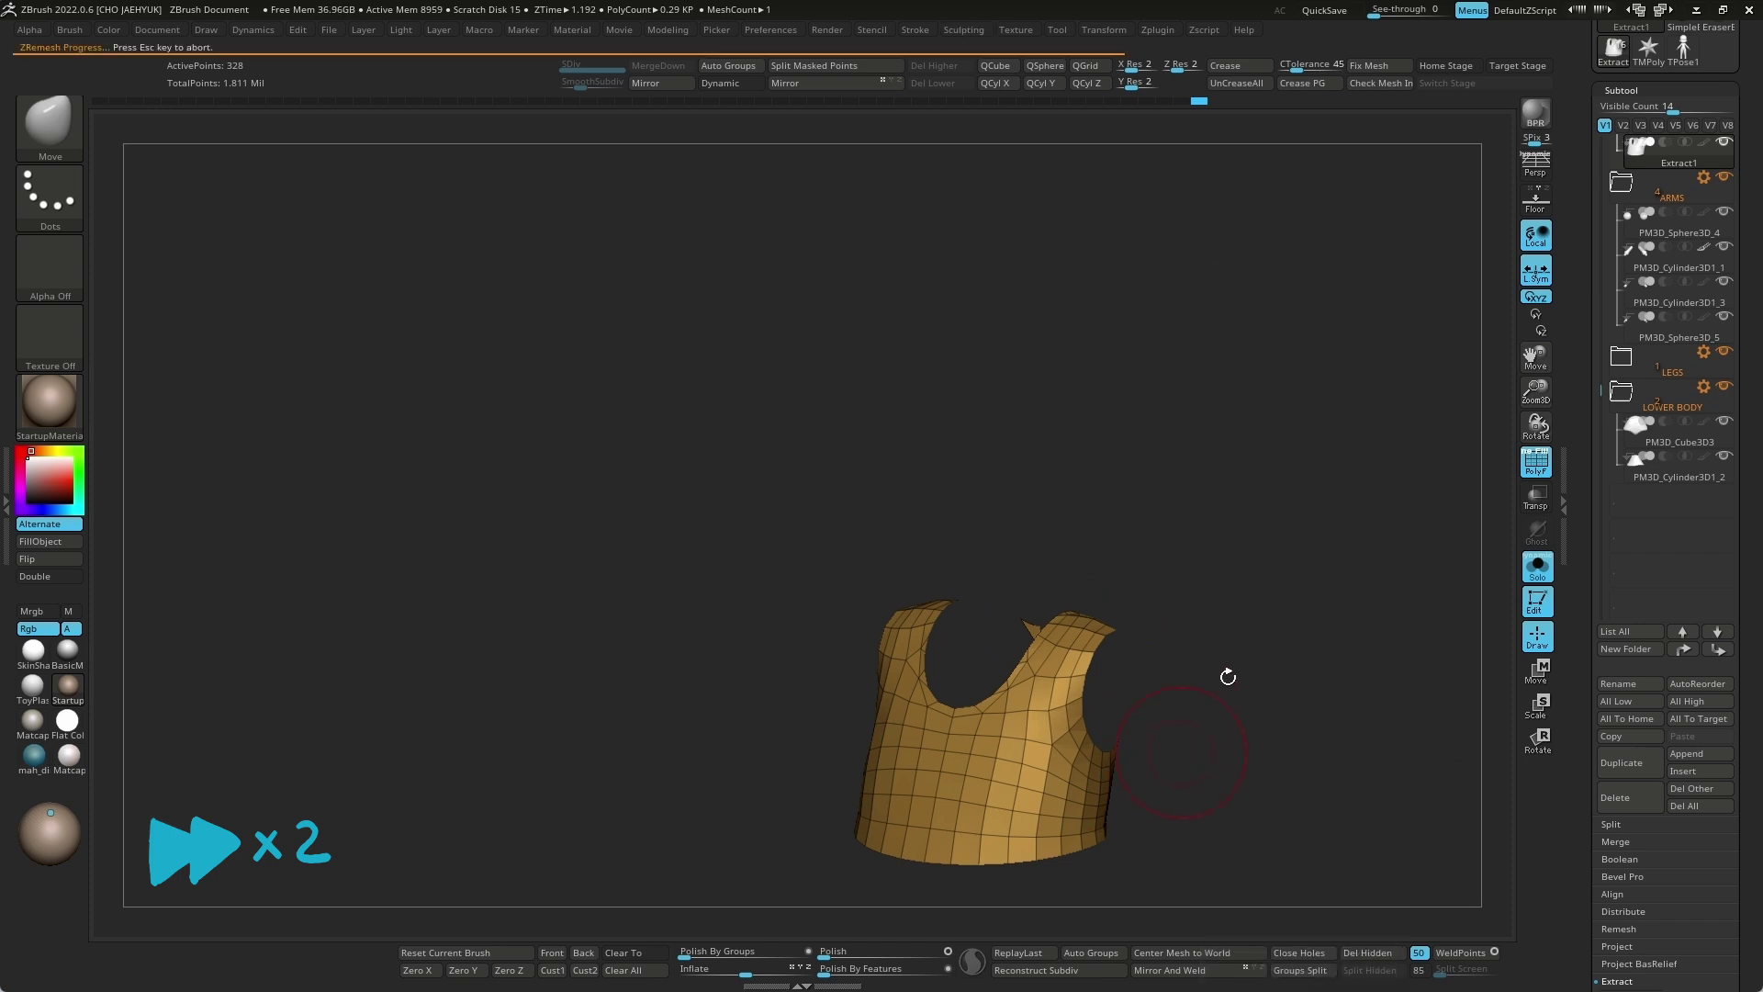
pyautogui.keyDown('shift'); pyautogui.moveTo(1295, 658); pyautogui.dragTo(1356, 563); pyautogui.keyUp('shift')
pyautogui.press('space')
pyautogui.moveTo(1269, 693); pyautogui.dragTo(1271, 661)
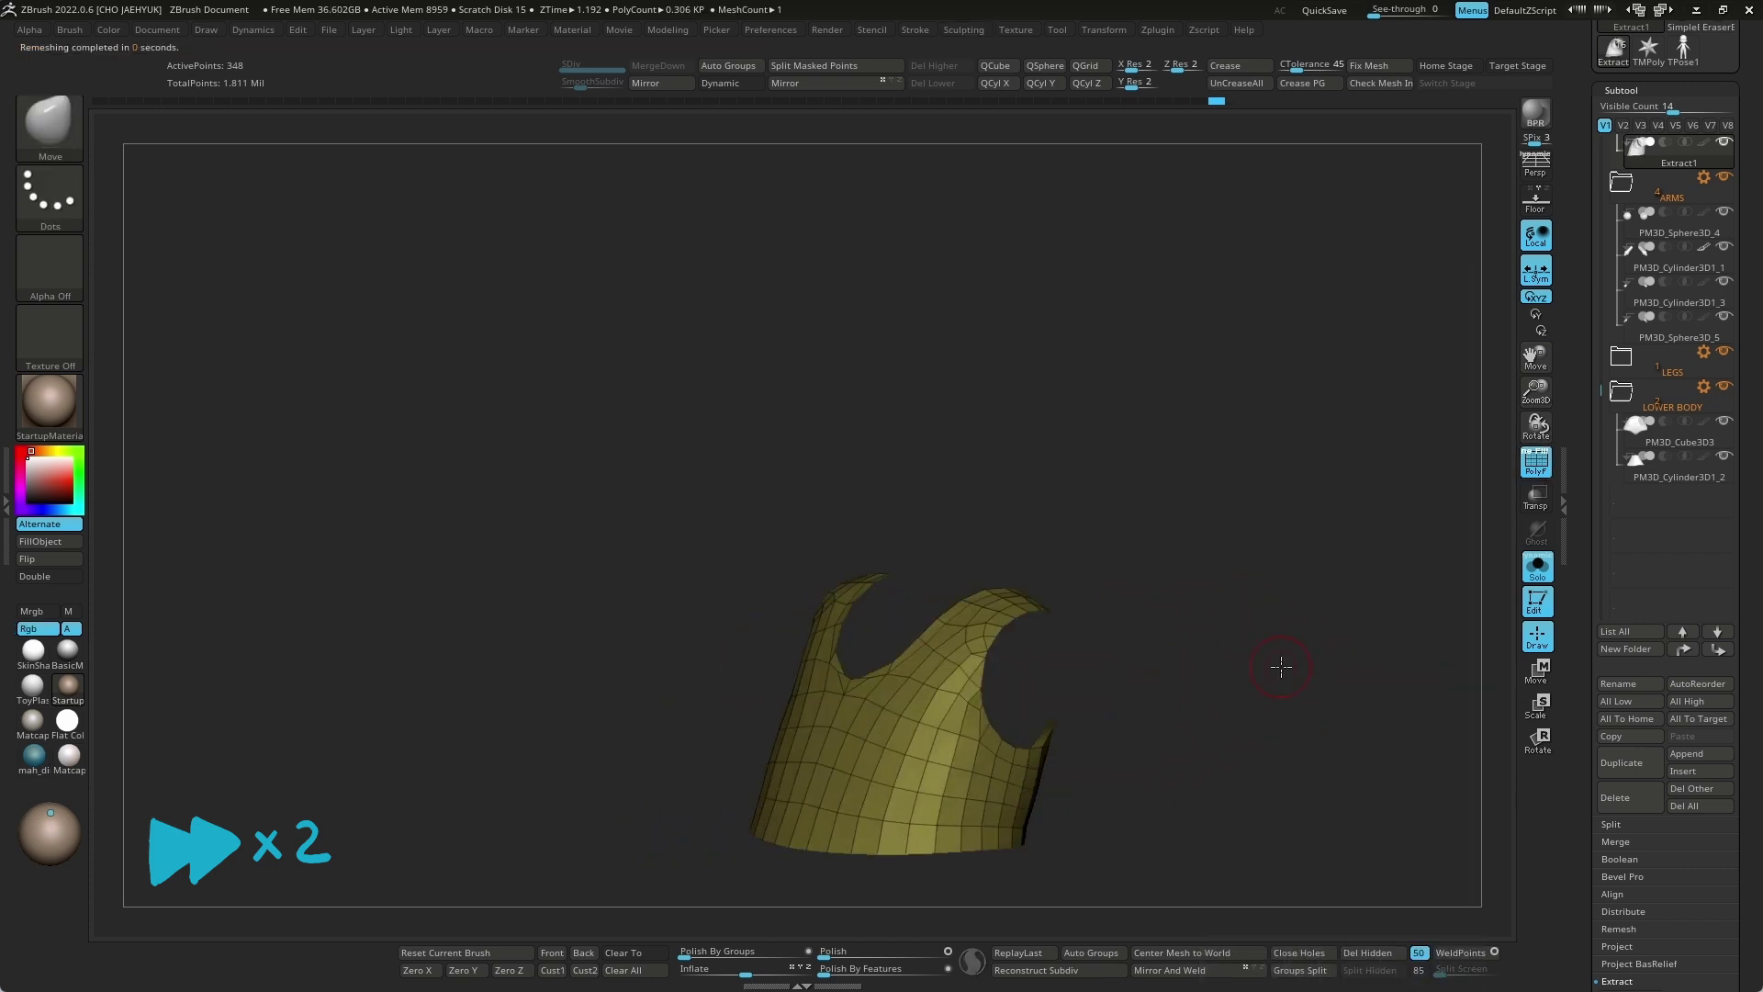
# Step: Draw ZRemesherGuide curves around neck and arm openings, remesh again, and turn Solo off
pyautogui.press('space')
pyautogui.click(753, 905)
pyautogui.moveTo(1300, 689); pyautogui.dragTo(745, 664)
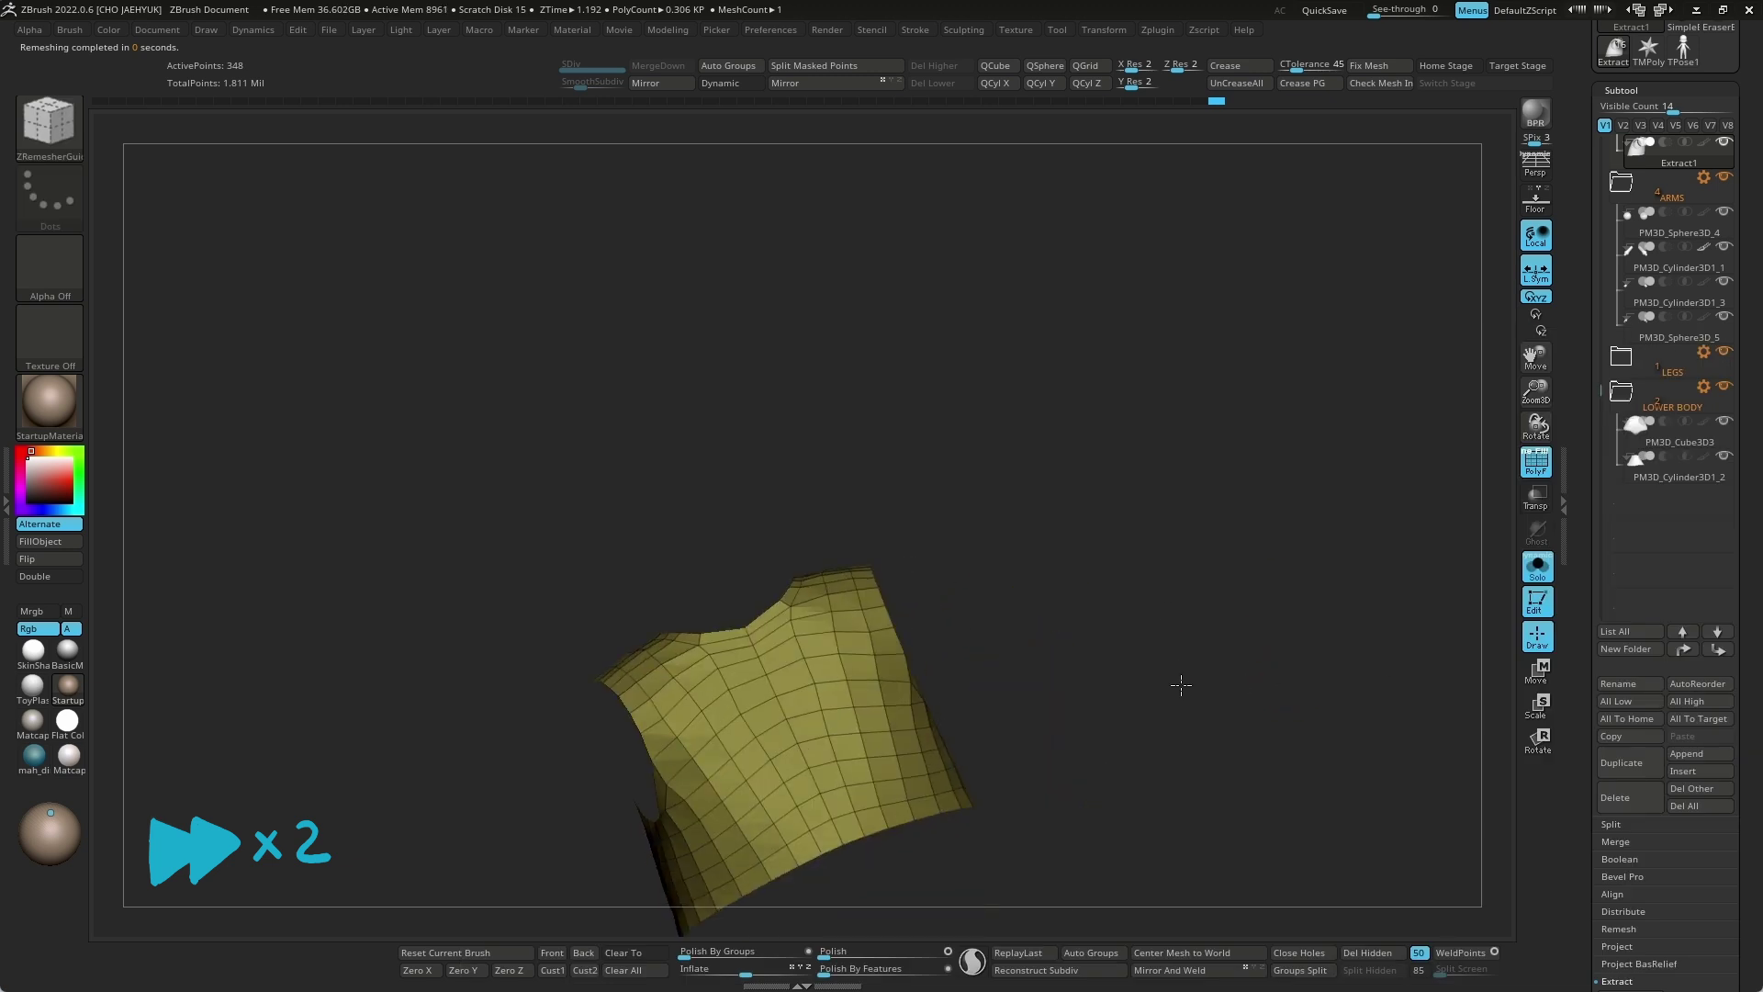
pyautogui.moveTo(1018, 539)
pyautogui.mouseDown()
pyautogui.moveTo(1283, 594)
pyautogui.moveTo(734, 594)
pyautogui.mouseUp()
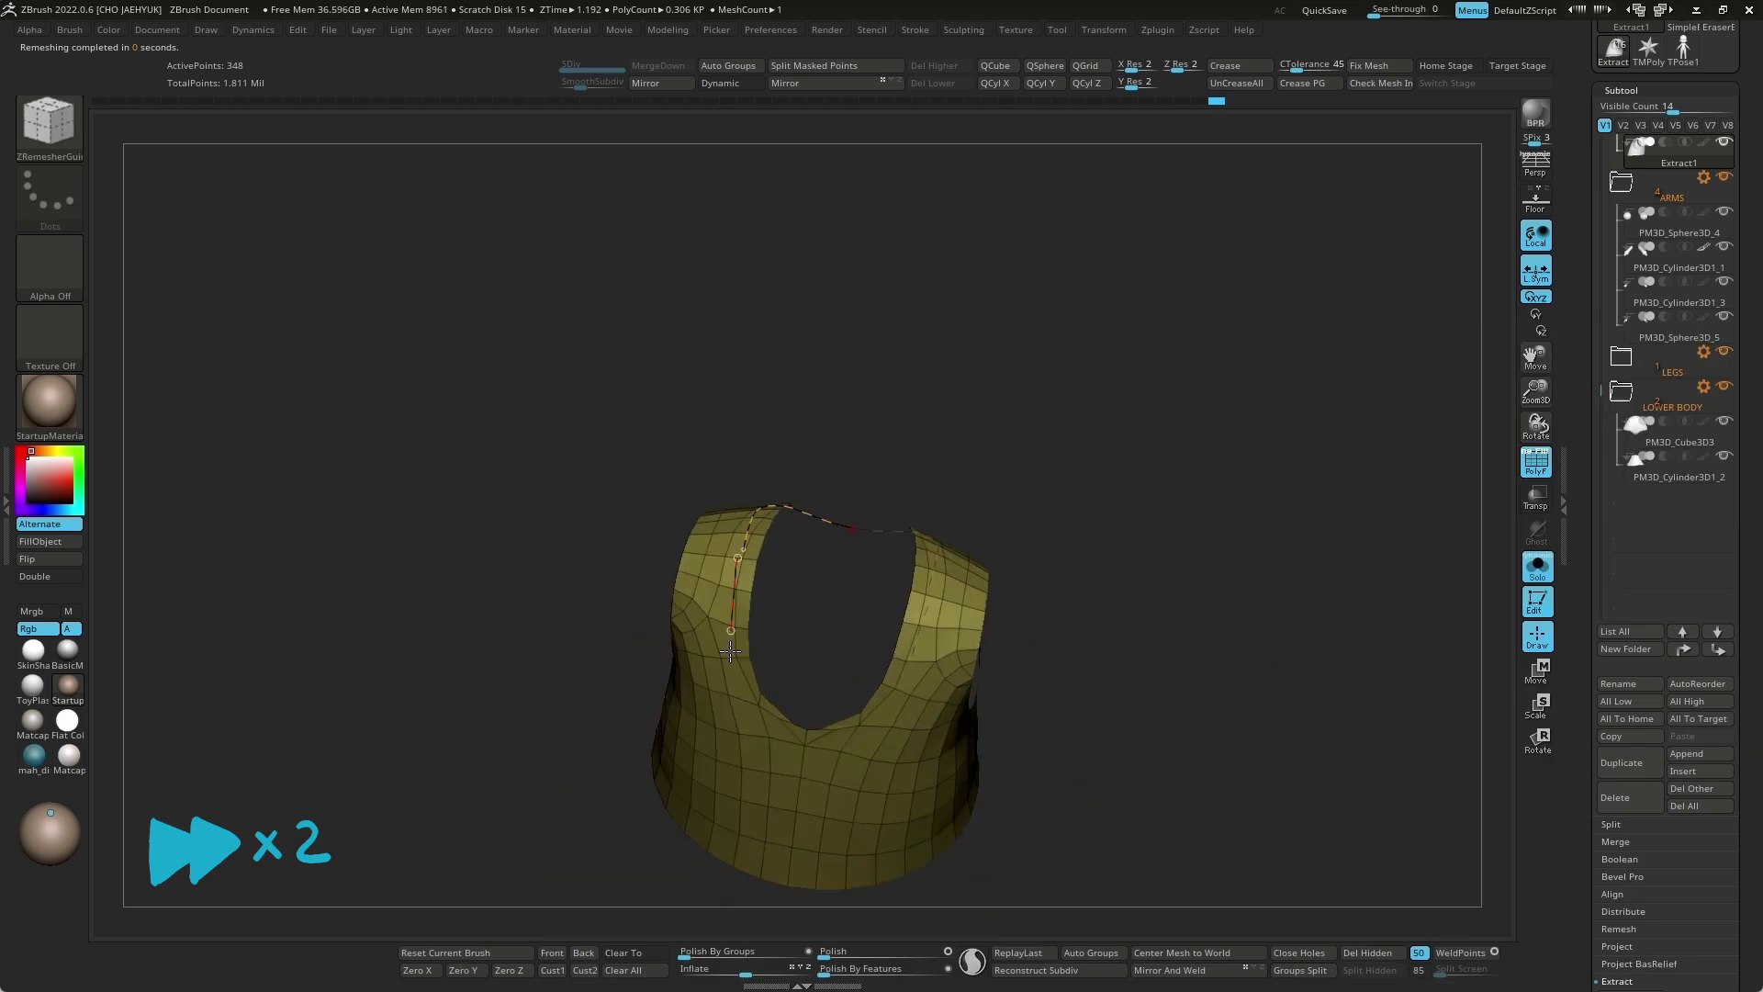
pyautogui.moveTo(890, 689); pyautogui.dragTo(1070, 559)
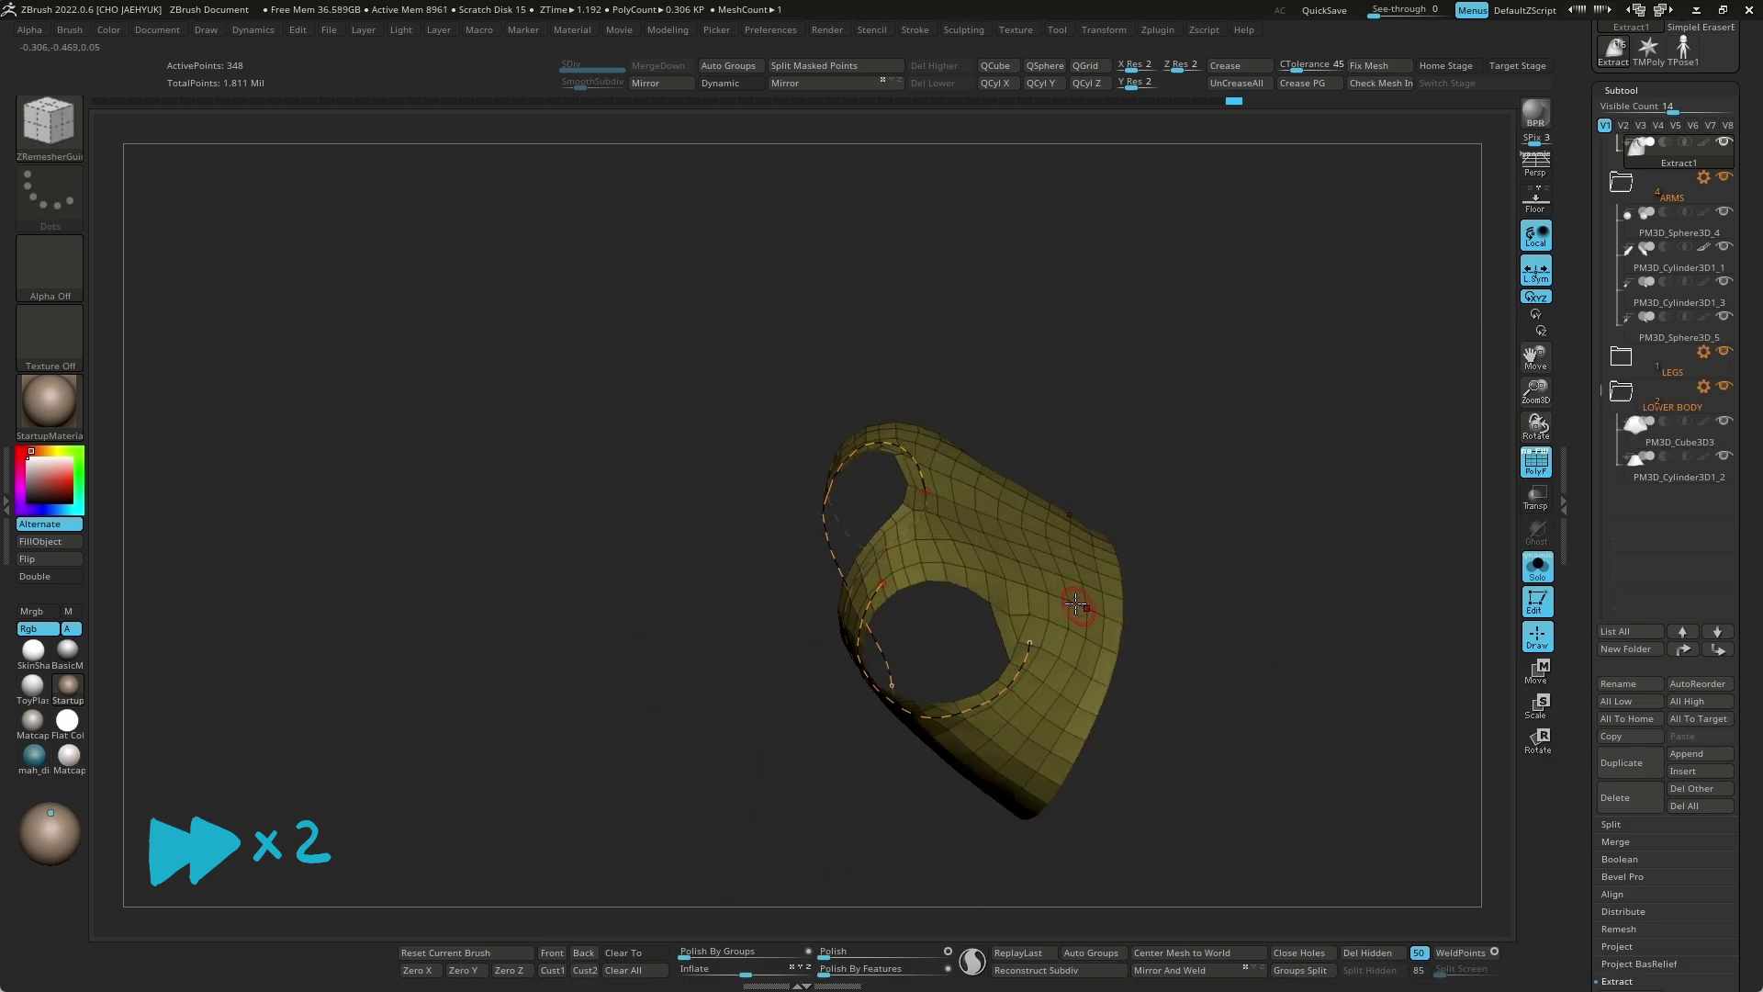
pyautogui.moveTo(906, 738)
pyautogui.mouseDown()
pyautogui.moveTo(1331, 527)
pyautogui.moveTo(1185, 638)
pyautogui.moveTo(1469, 579)
pyautogui.mouseUp()
pyautogui.hotkey('ctrl', 'r')
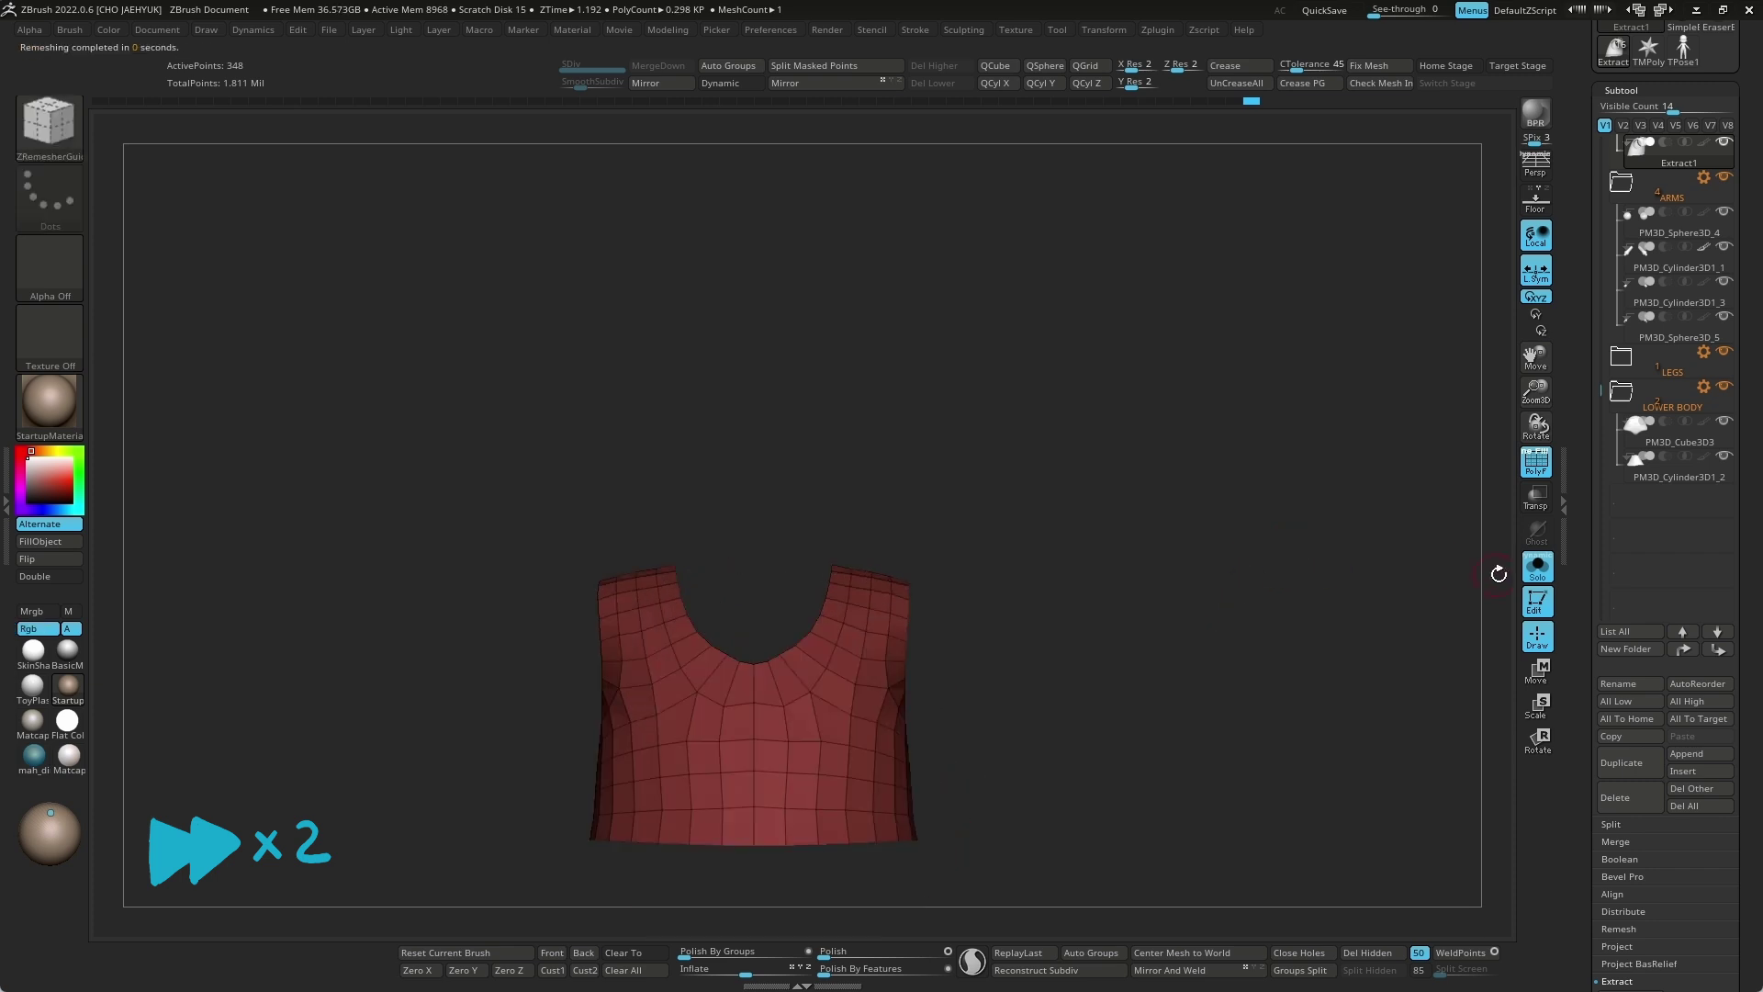
pyautogui.click(1537, 566)
# Step: Switch to the Move brush and select the Extract2 subtool
pyautogui.press('b')
pyautogui.press('m')
pyautogui.press('v')
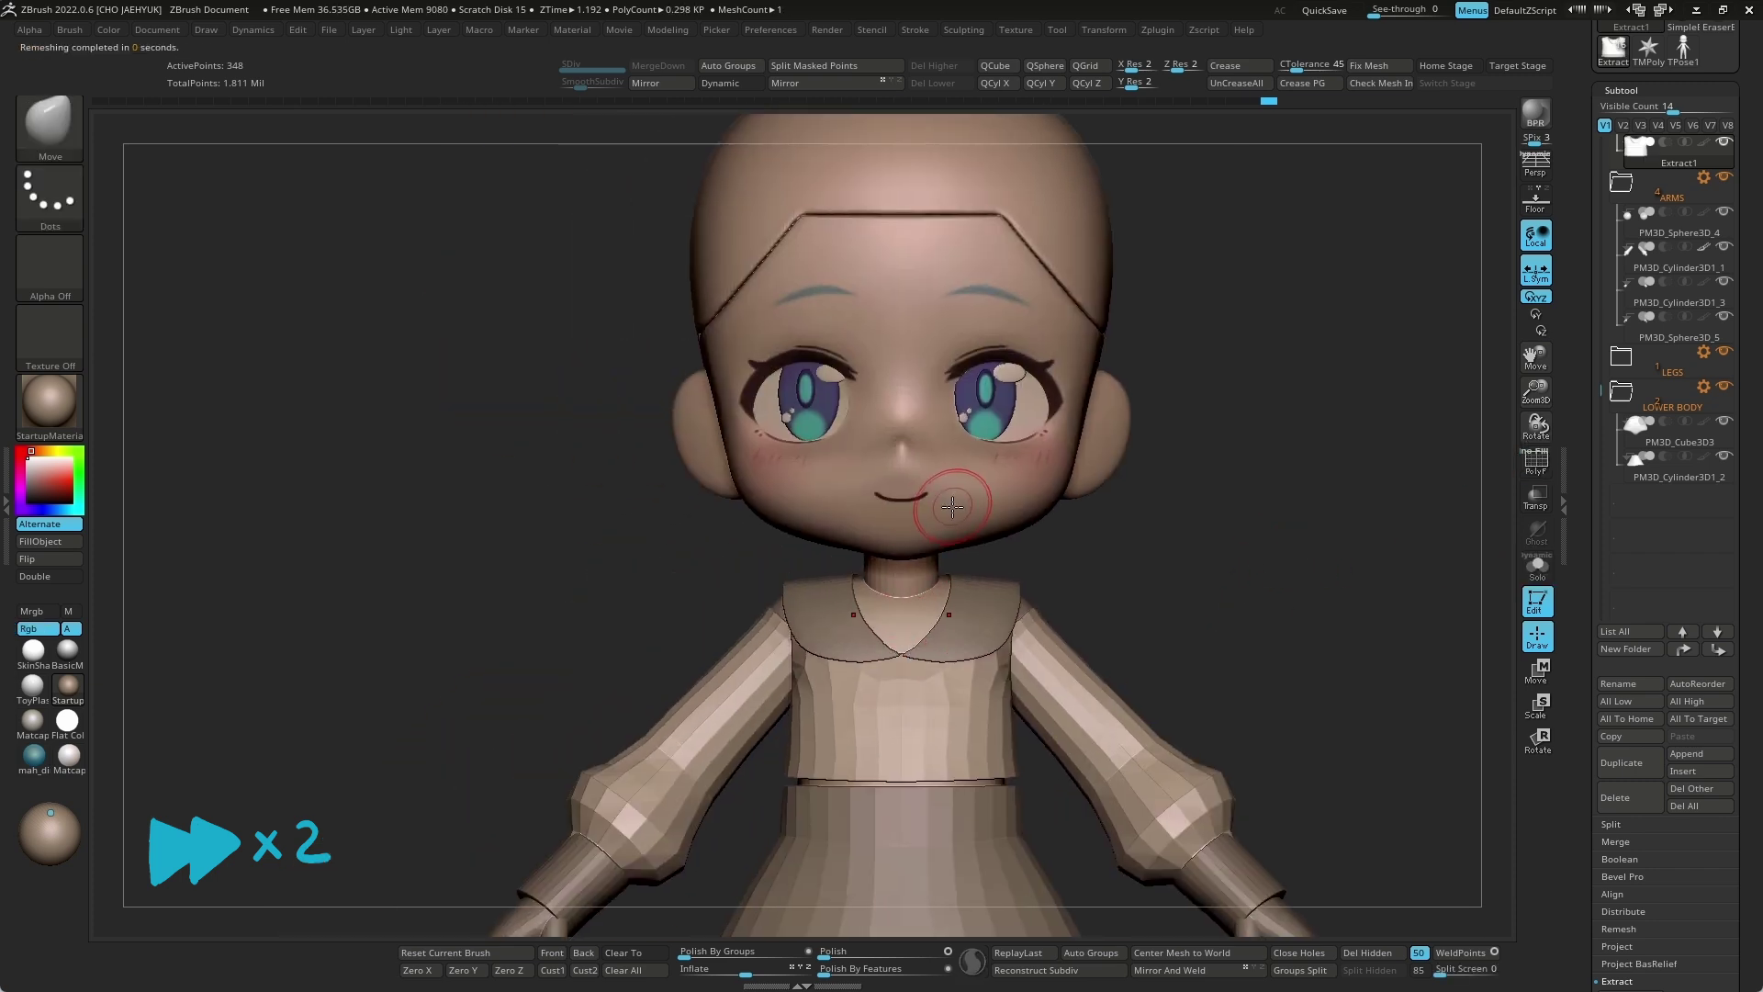
pyautogui.keyDown('alt'); pyautogui.click(952, 506); pyautogui.keyUp('alt')
pyautogui.keyDown('ctrl'); pyautogui.moveTo(508, 602); pyautogui.dragTo(507, 551, button='right'); pyautogui.keyUp('ctrl')
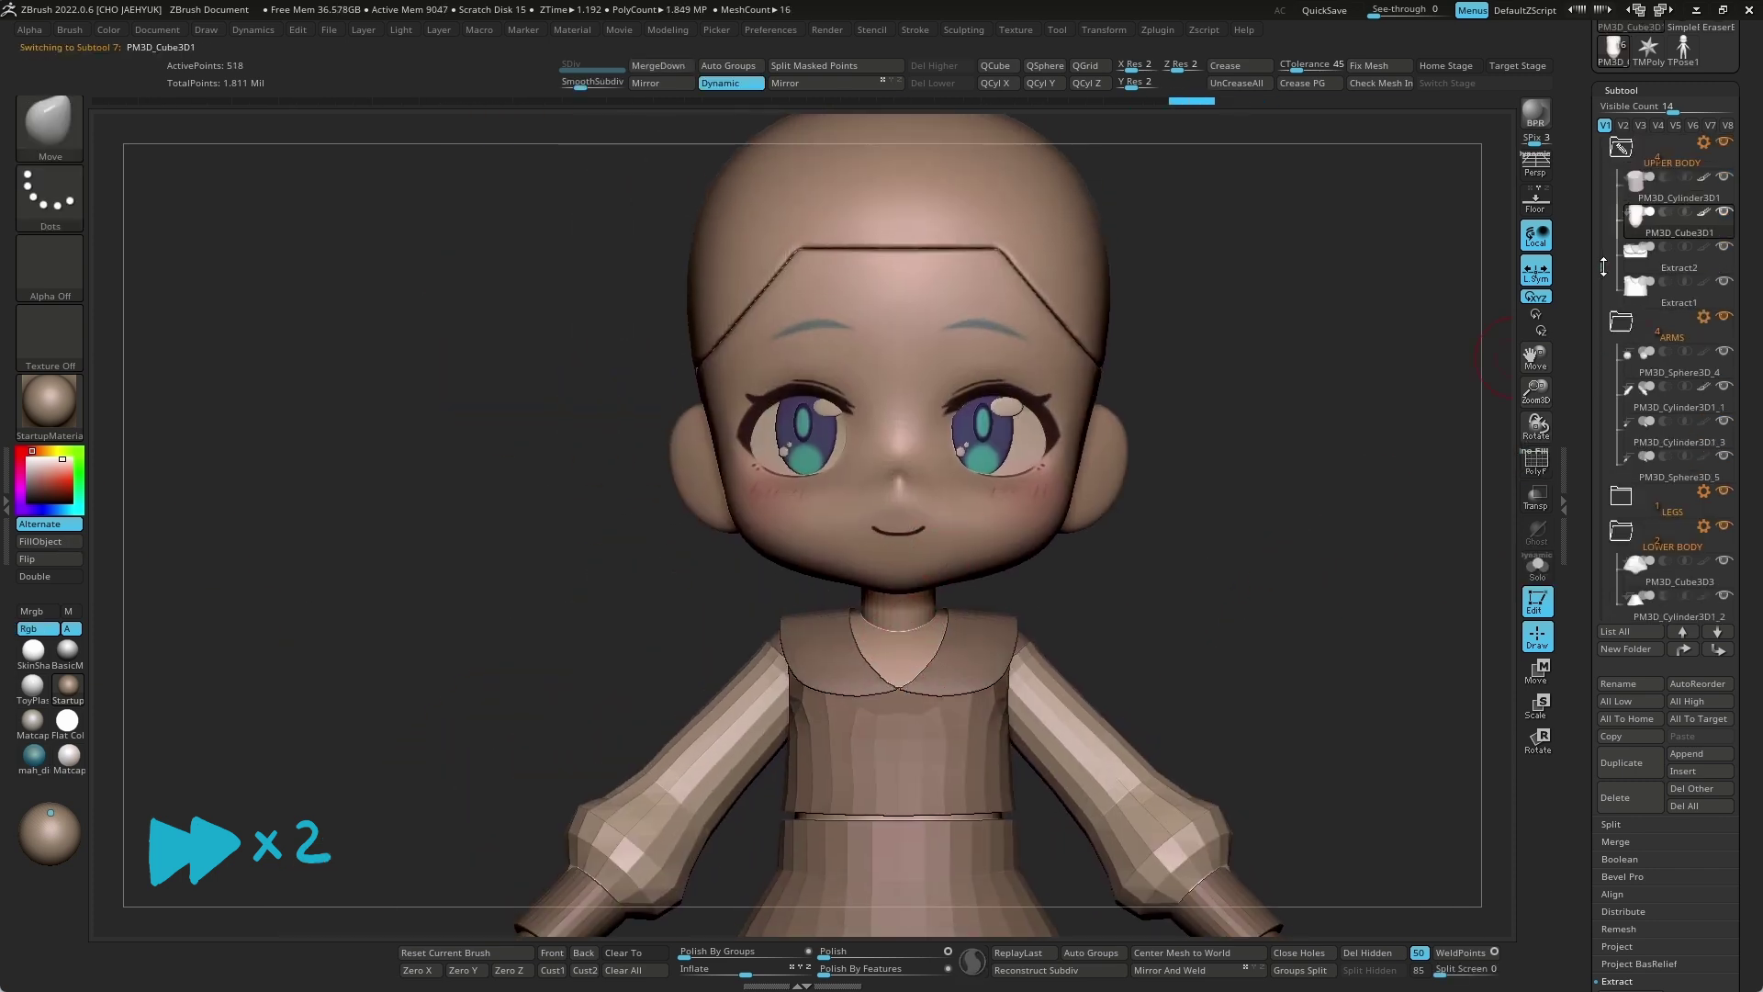
pyautogui.moveTo(1249, 608)
pyautogui.mouseDown()
pyautogui.moveTo(1110, 619)
pyautogui.moveTo(1198, 537)
pyautogui.mouseUp()
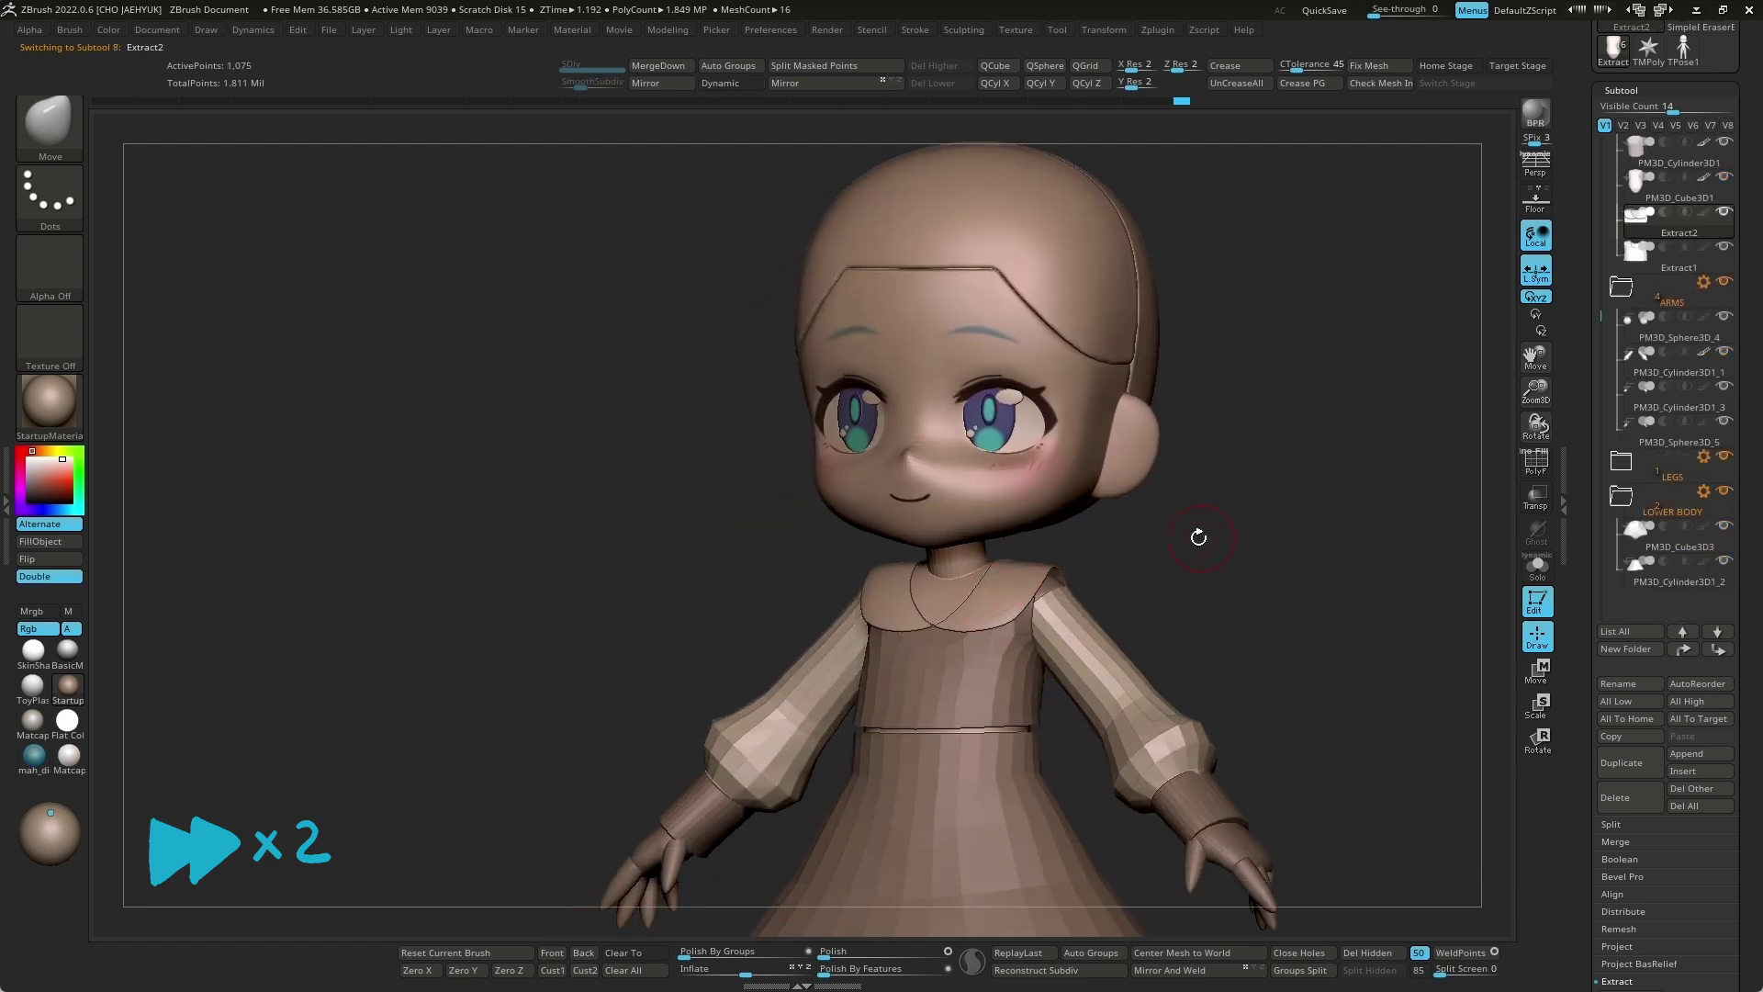
# Step: Insert a Plane3D subtool below Extract2 and move it in front of the chest
pyautogui.click(1699, 770)
pyautogui.click(1614, 768)
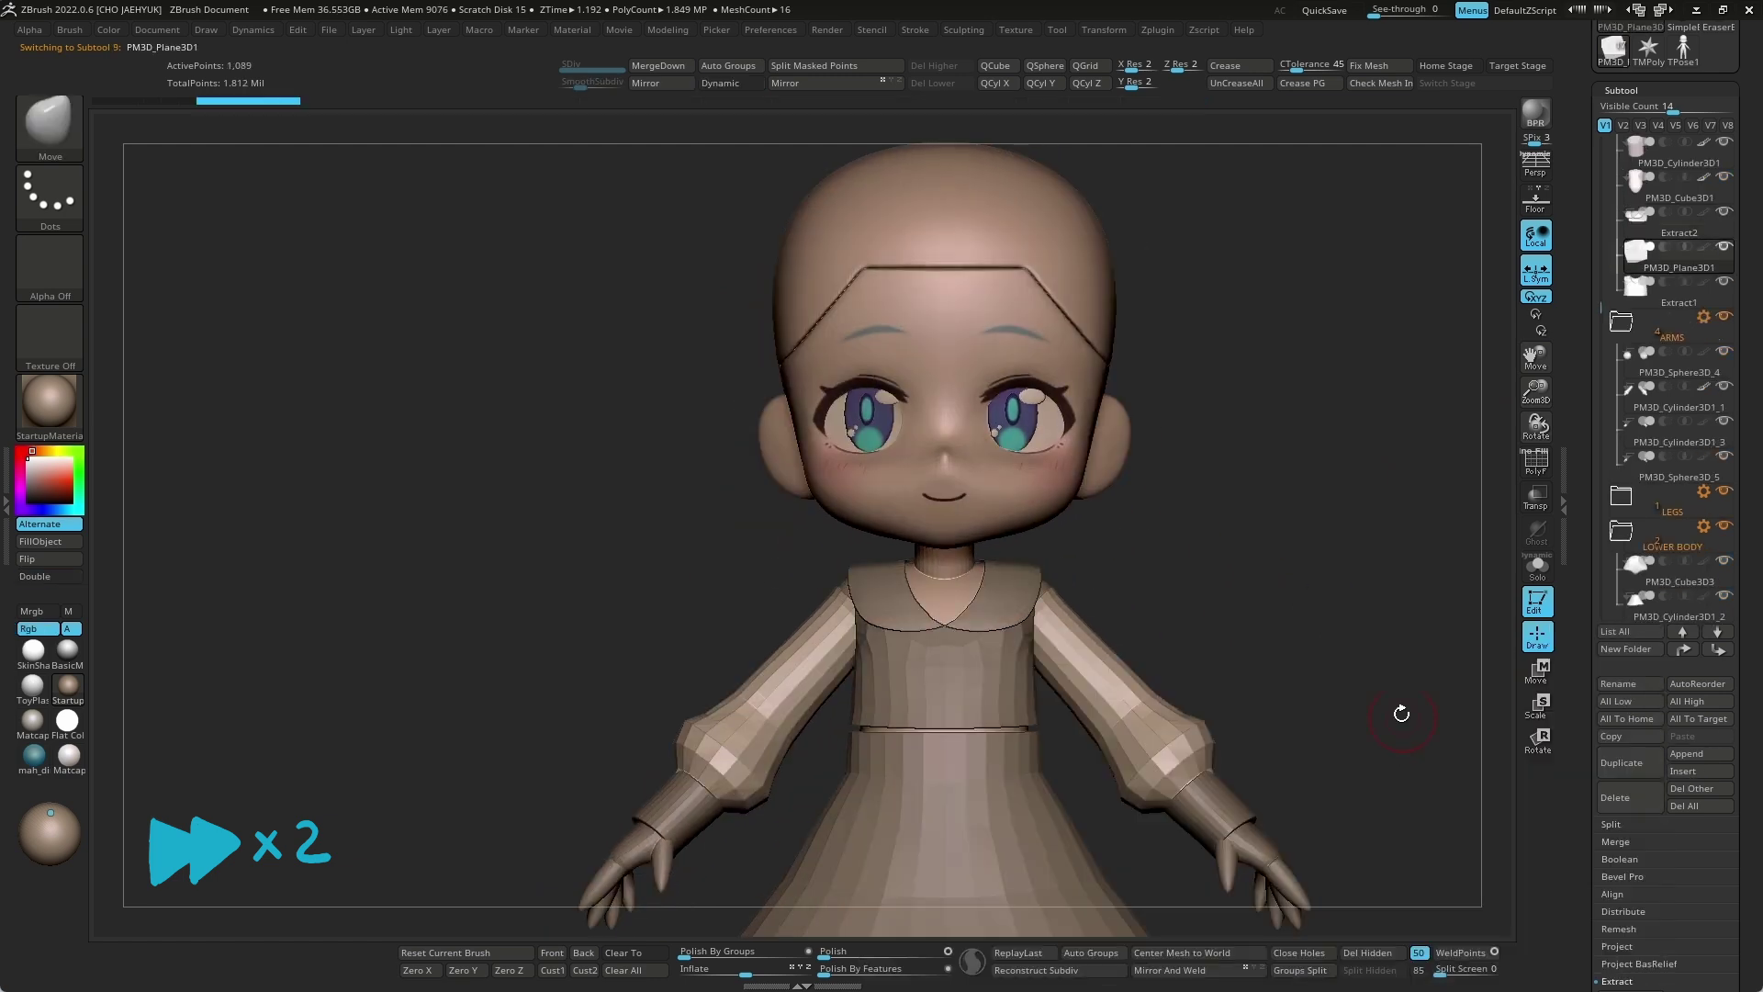
pyautogui.keyDown('ctrl'); pyautogui.moveTo(1370, 617); pyautogui.dragTo(1323, 677, button='right'); pyautogui.keyUp('ctrl')
pyautogui.moveTo(1323, 677)
pyautogui.mouseDown()
pyautogui.moveTo(1357, 563)
pyautogui.moveTo(1244, 598)
pyautogui.moveTo(1256, 508)
pyautogui.mouseUp()
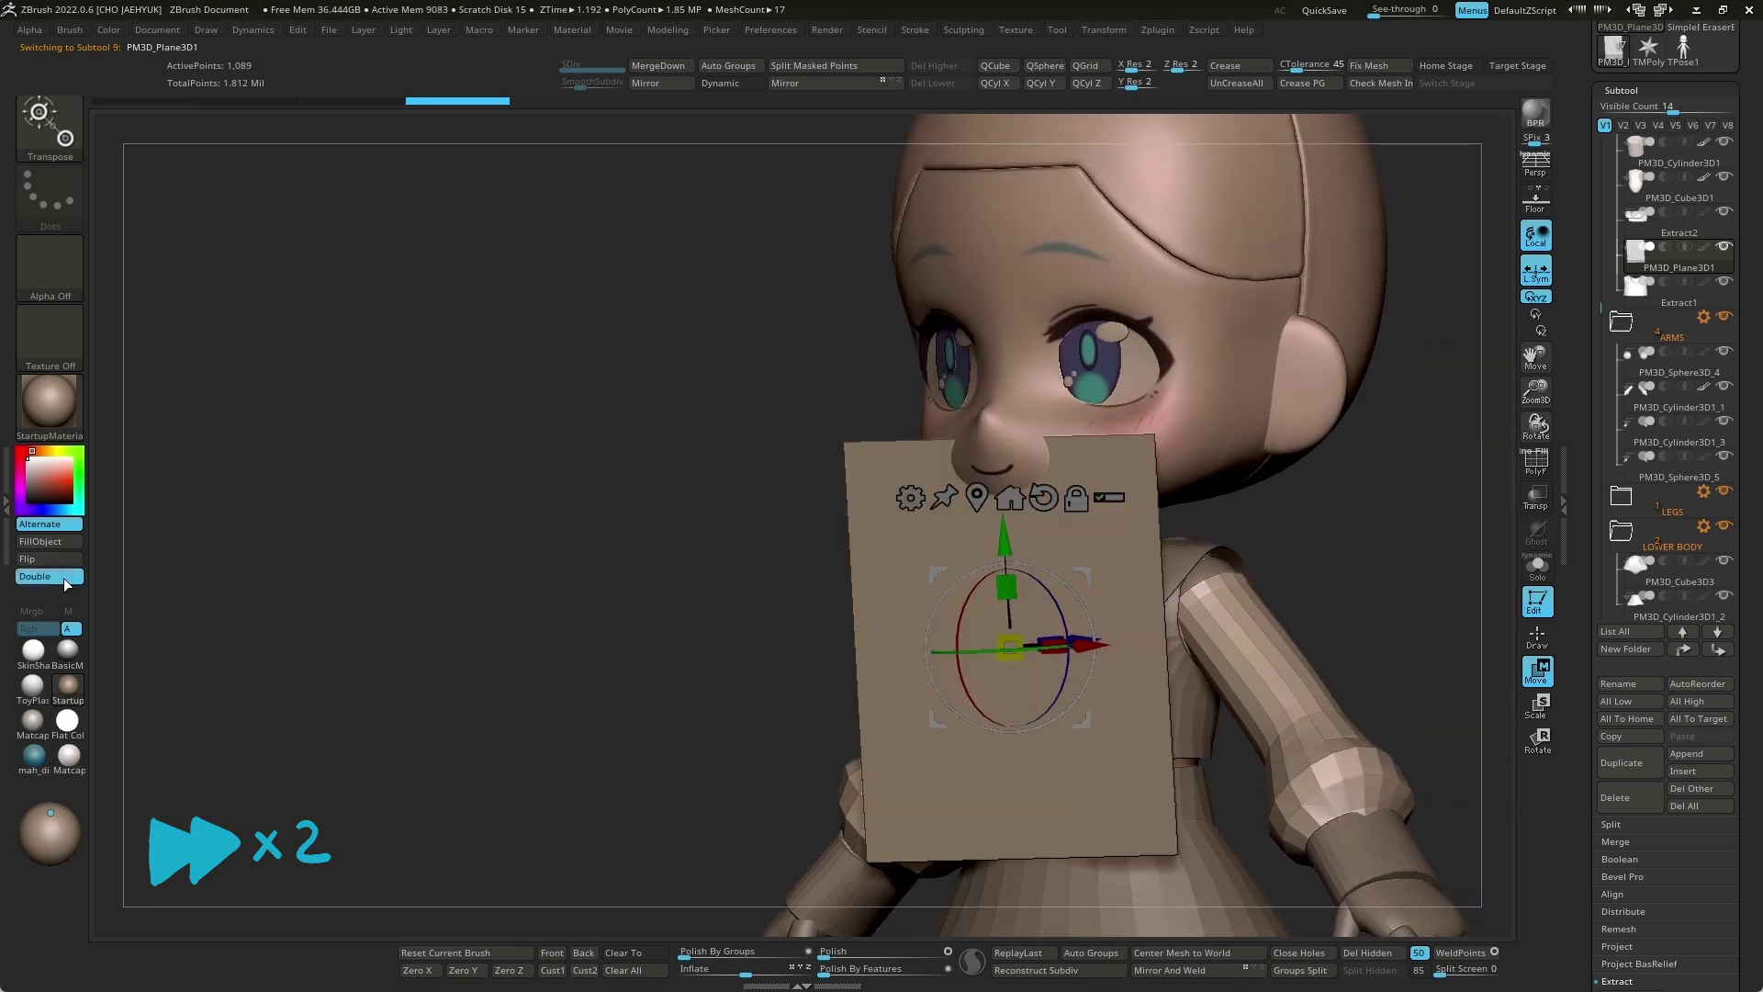
pyautogui.keyDown('ctrl'); pyautogui.moveTo(1257, 507); pyautogui.dragTo(1194, 570, button='right'); pyautogui.keyUp('ctrl')
pyautogui.moveTo(1194, 570)
pyautogui.keyDown('shift'); pyautogui.mouseDown()
pyautogui.moveTo(988, 568)
pyautogui.moveTo(1264, 570)
pyautogui.moveTo(1236, 563)
pyautogui.moveTo(1289, 622)
pyautogui.moveTo(1279, 642)
pyautogui.moveTo(1331, 587)
pyautogui.moveTo(1271, 578)
pyautogui.moveTo(1337, 646)
pyautogui.moveTo(938, 699)
pyautogui.mouseUp(); pyautogui.keyUp('shift')
# Step: Leave transform mode and frame the upper body from the front
pyautogui.press('q')
pyautogui.press('s')
pyautogui.moveTo(1039, 651); pyautogui.dragTo(962, 688, button='right')
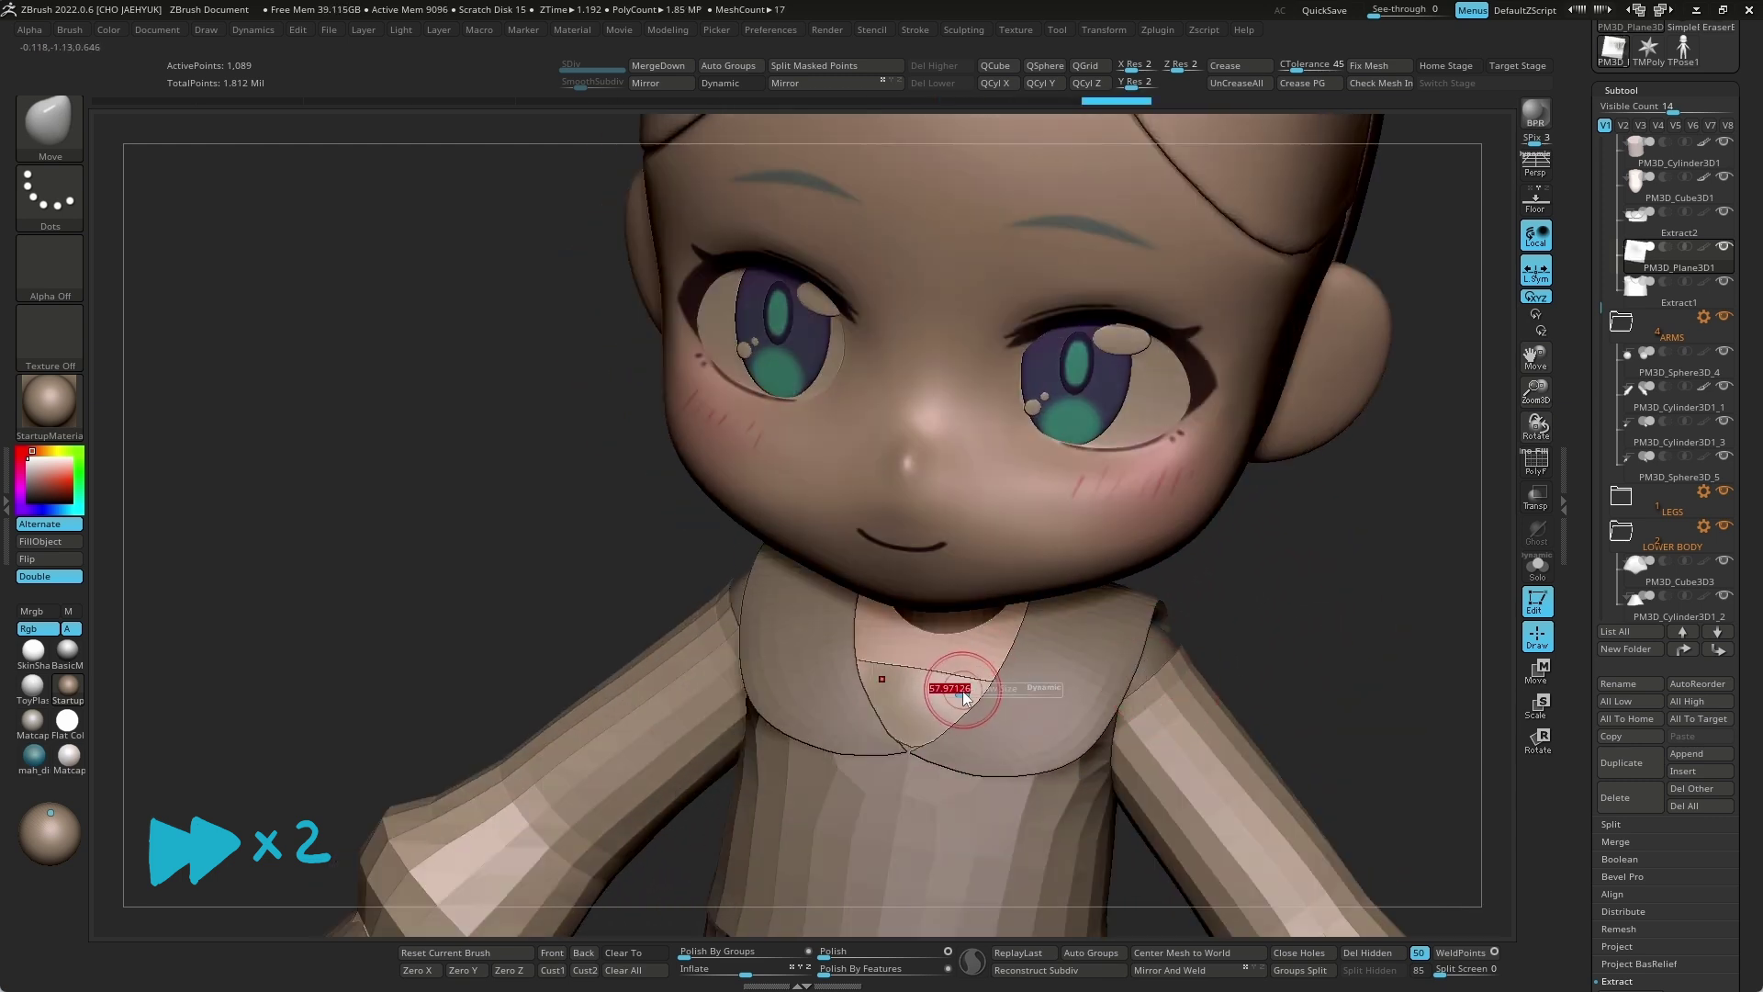
pyautogui.press('f')
pyautogui.moveTo(1252, 248); pyautogui.dragTo(1484, 248, button='right')
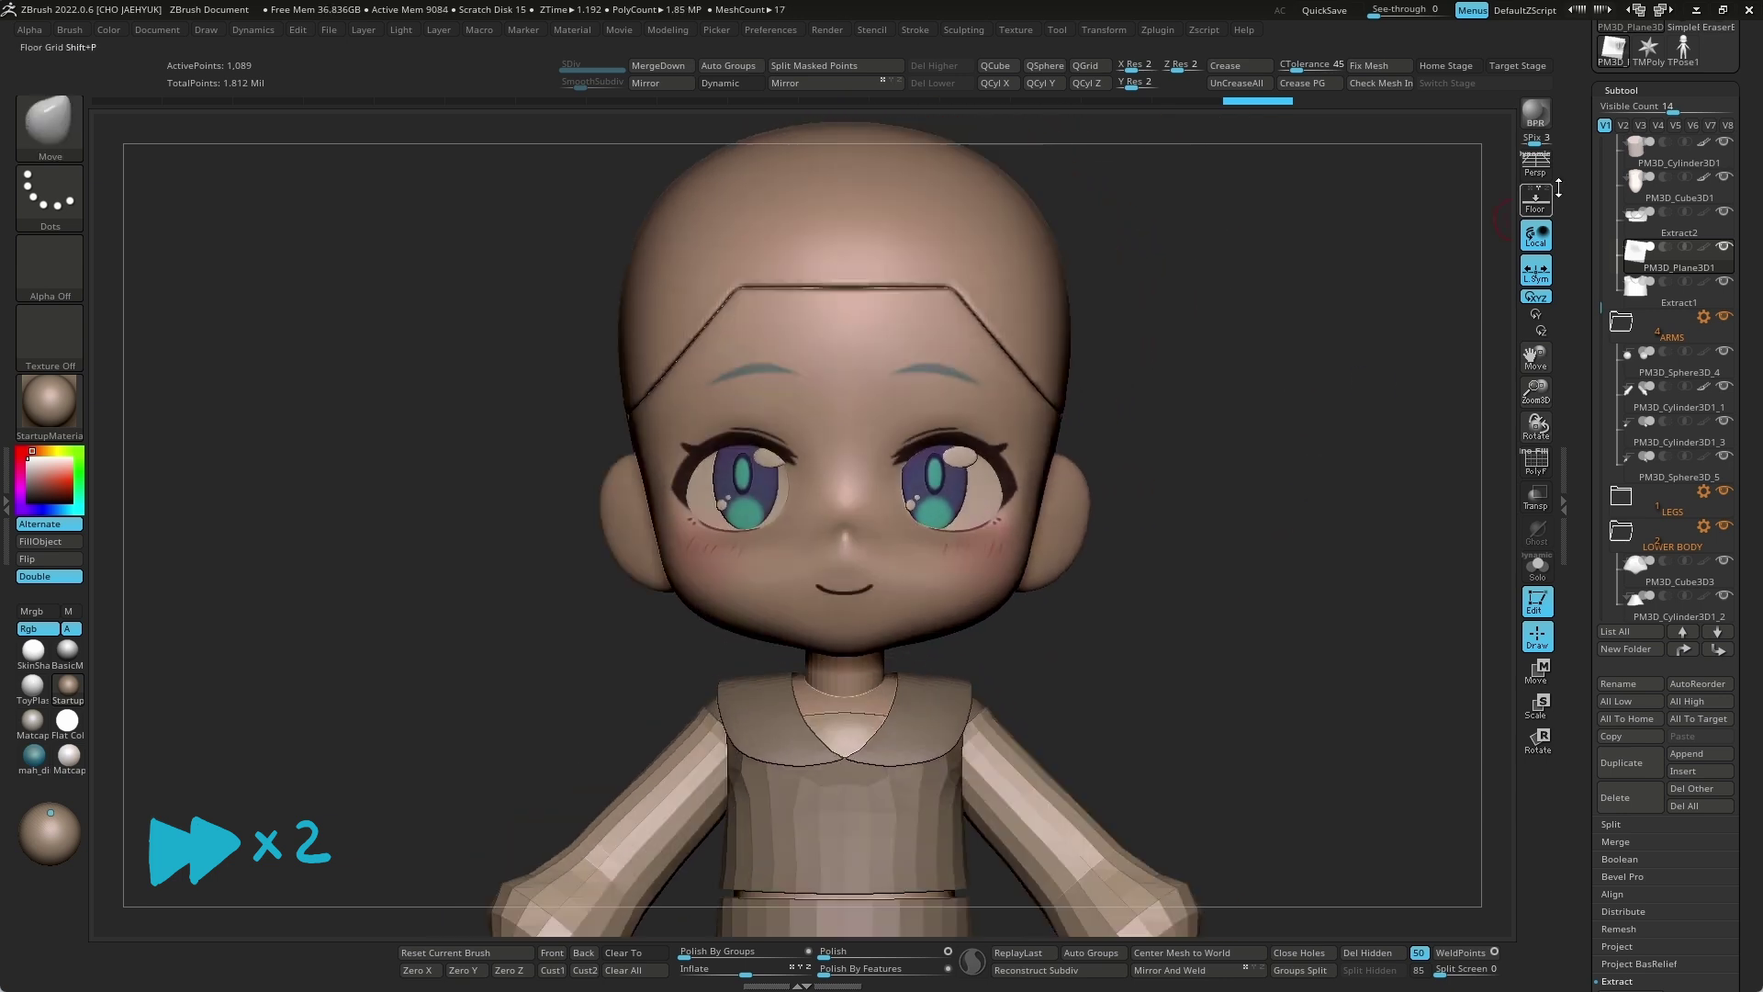
# Step: Load the SK_Ribon brush from the SK folder in Lightbox
pyautogui.press(',')
pyautogui.scroll(-2, 1163, 390)
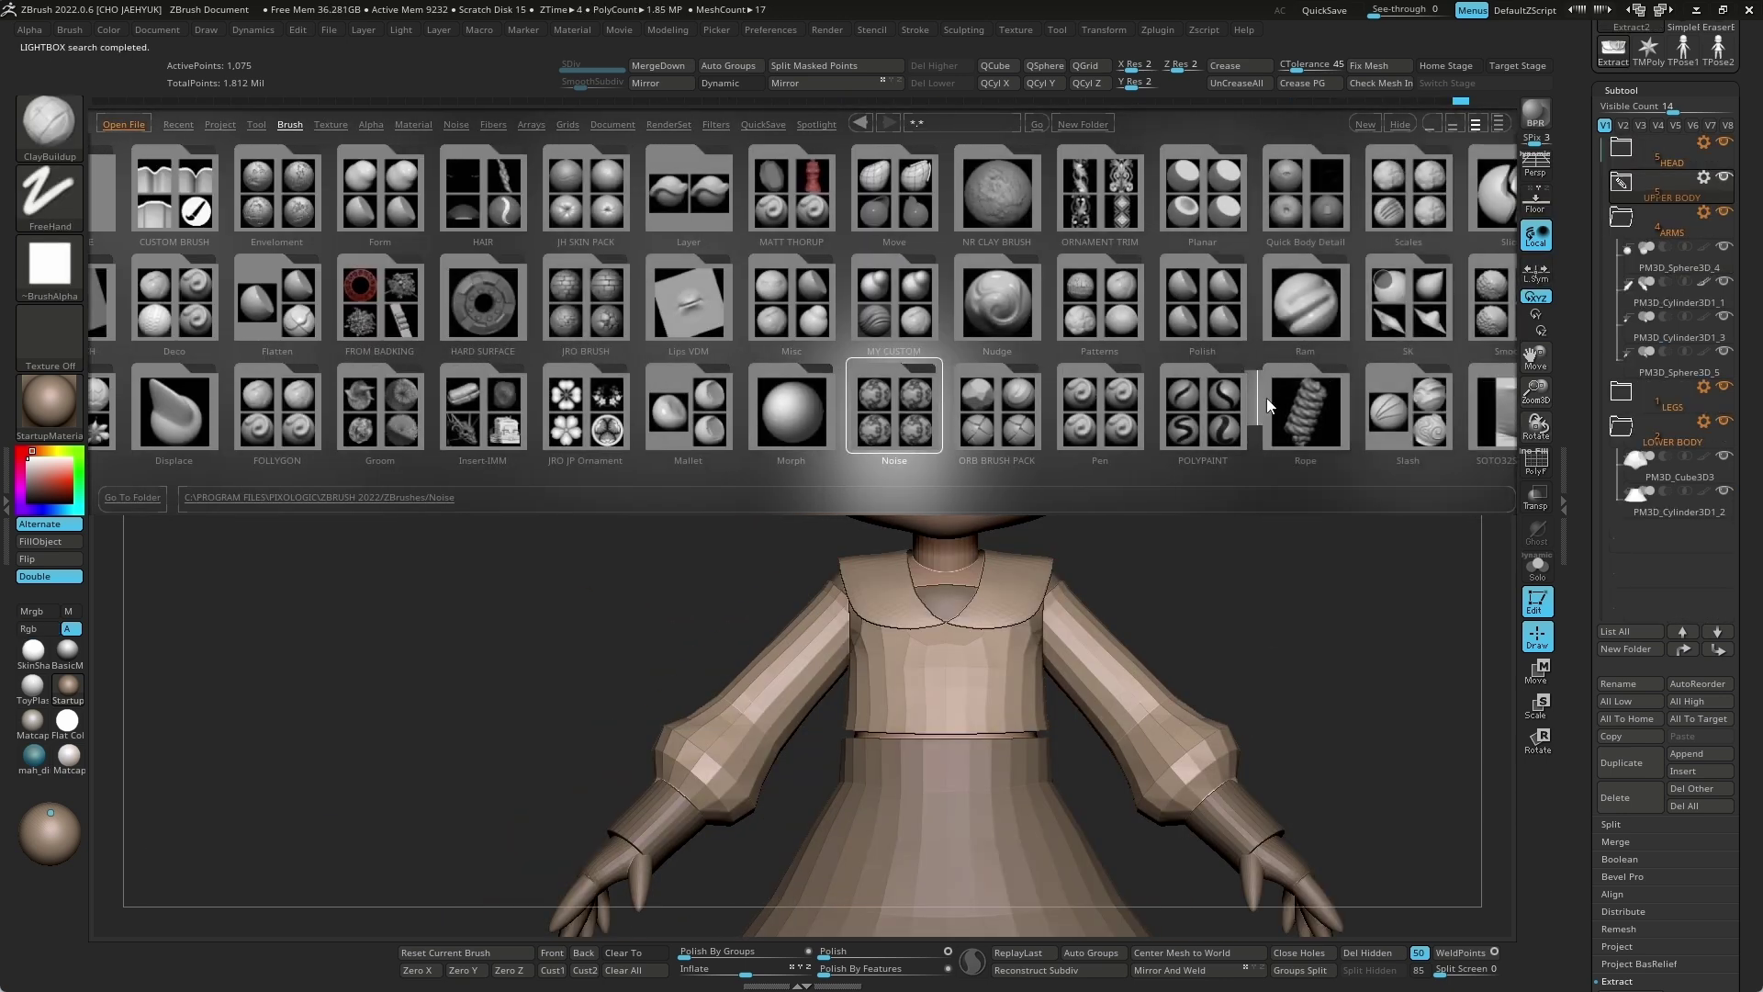
pyautogui.scroll(-1, 1332, 331)
pyautogui.doubleClick(1375, 294)
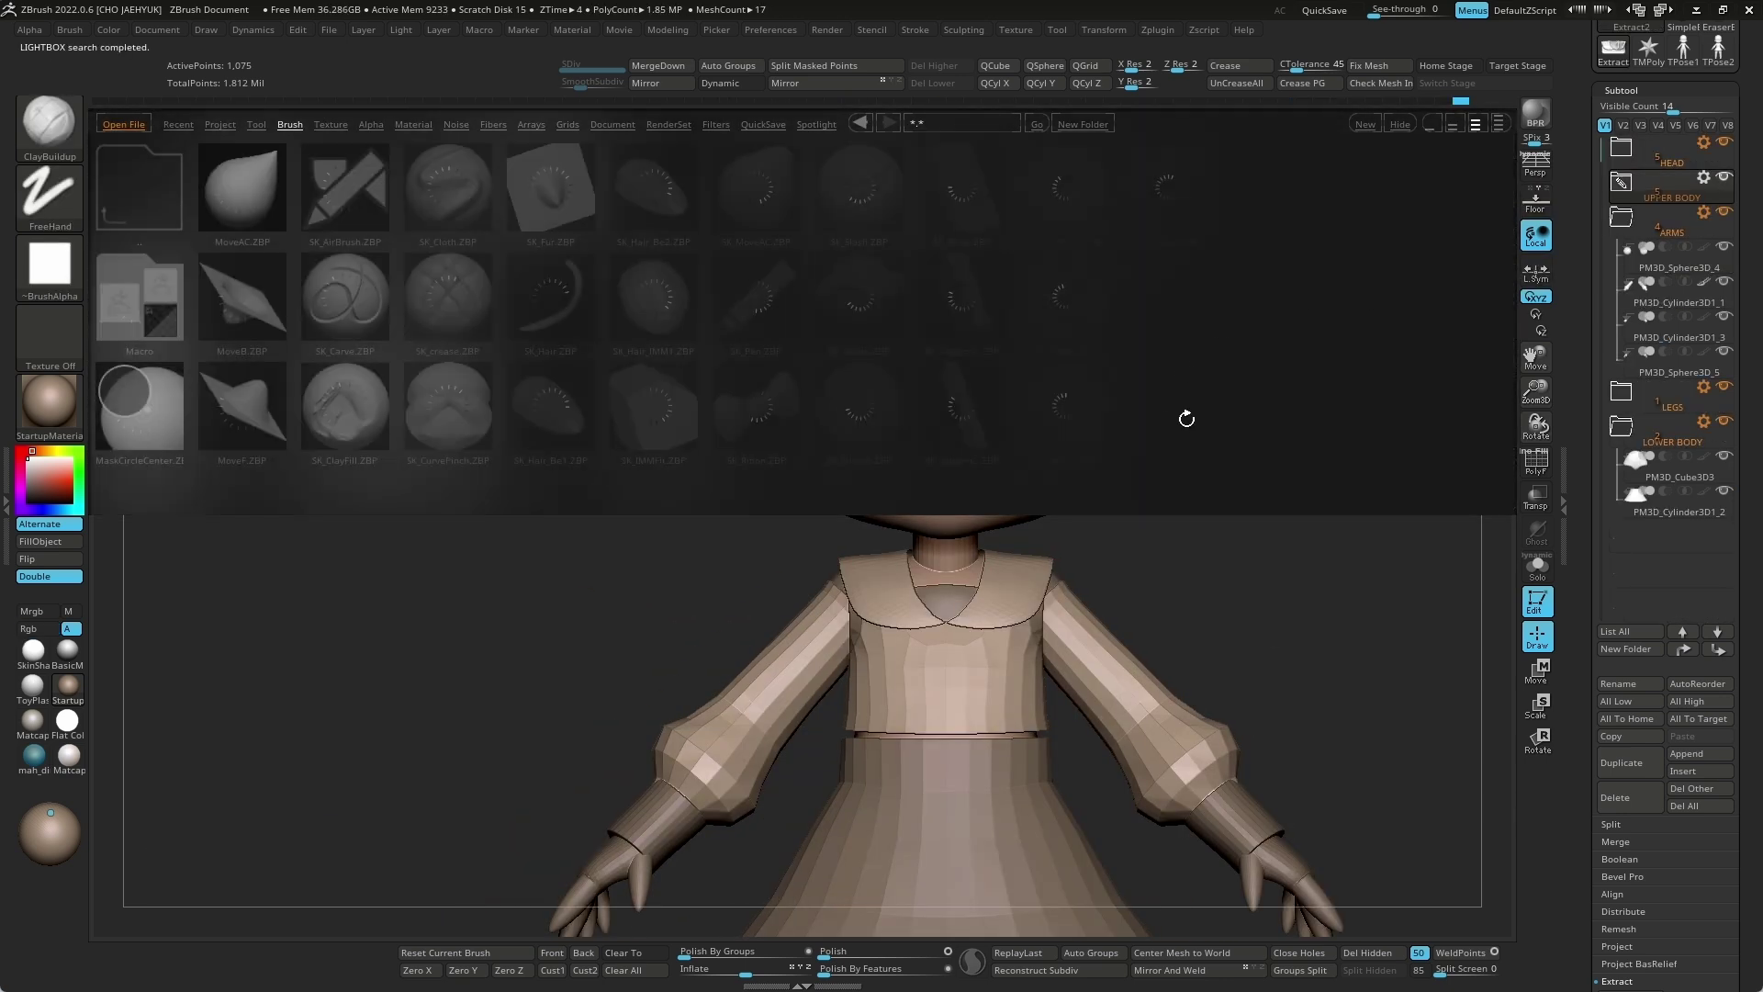
pyautogui.doubleClick(765, 403)
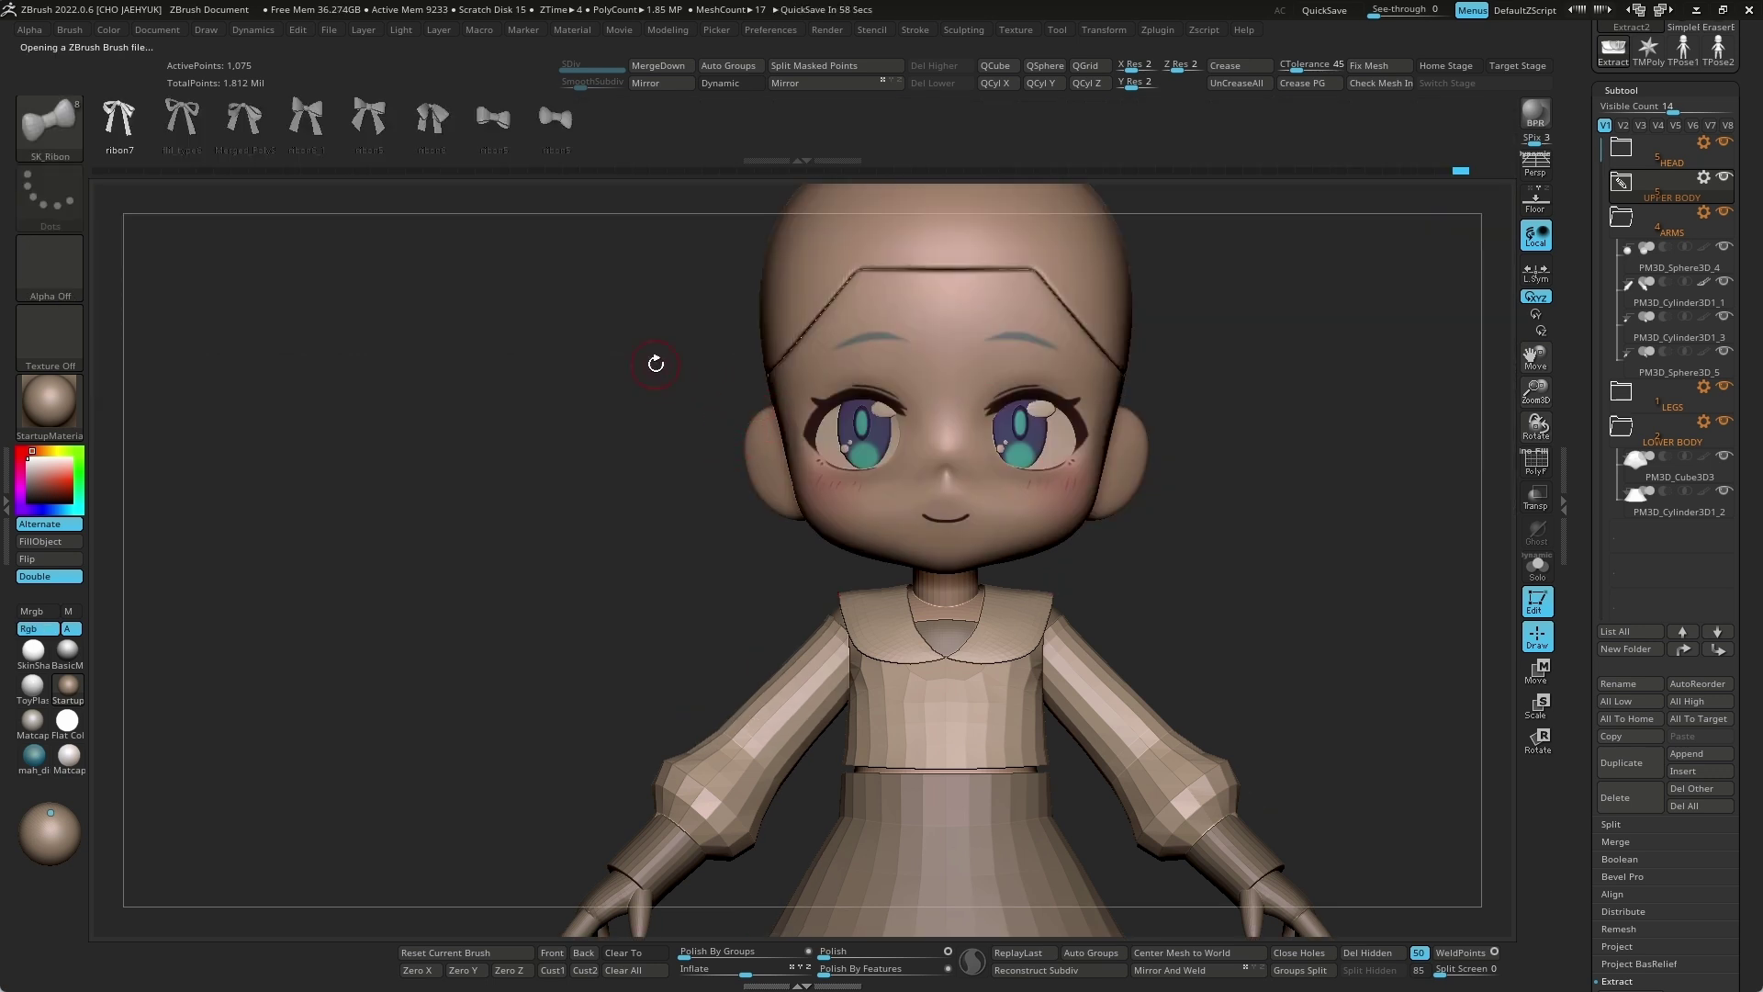
# Step: Draw a ribbon bow on the chest, then move it down and shrink it to fit
pyautogui.moveTo(1277, 503); pyautogui.dragTo(1050, 419)
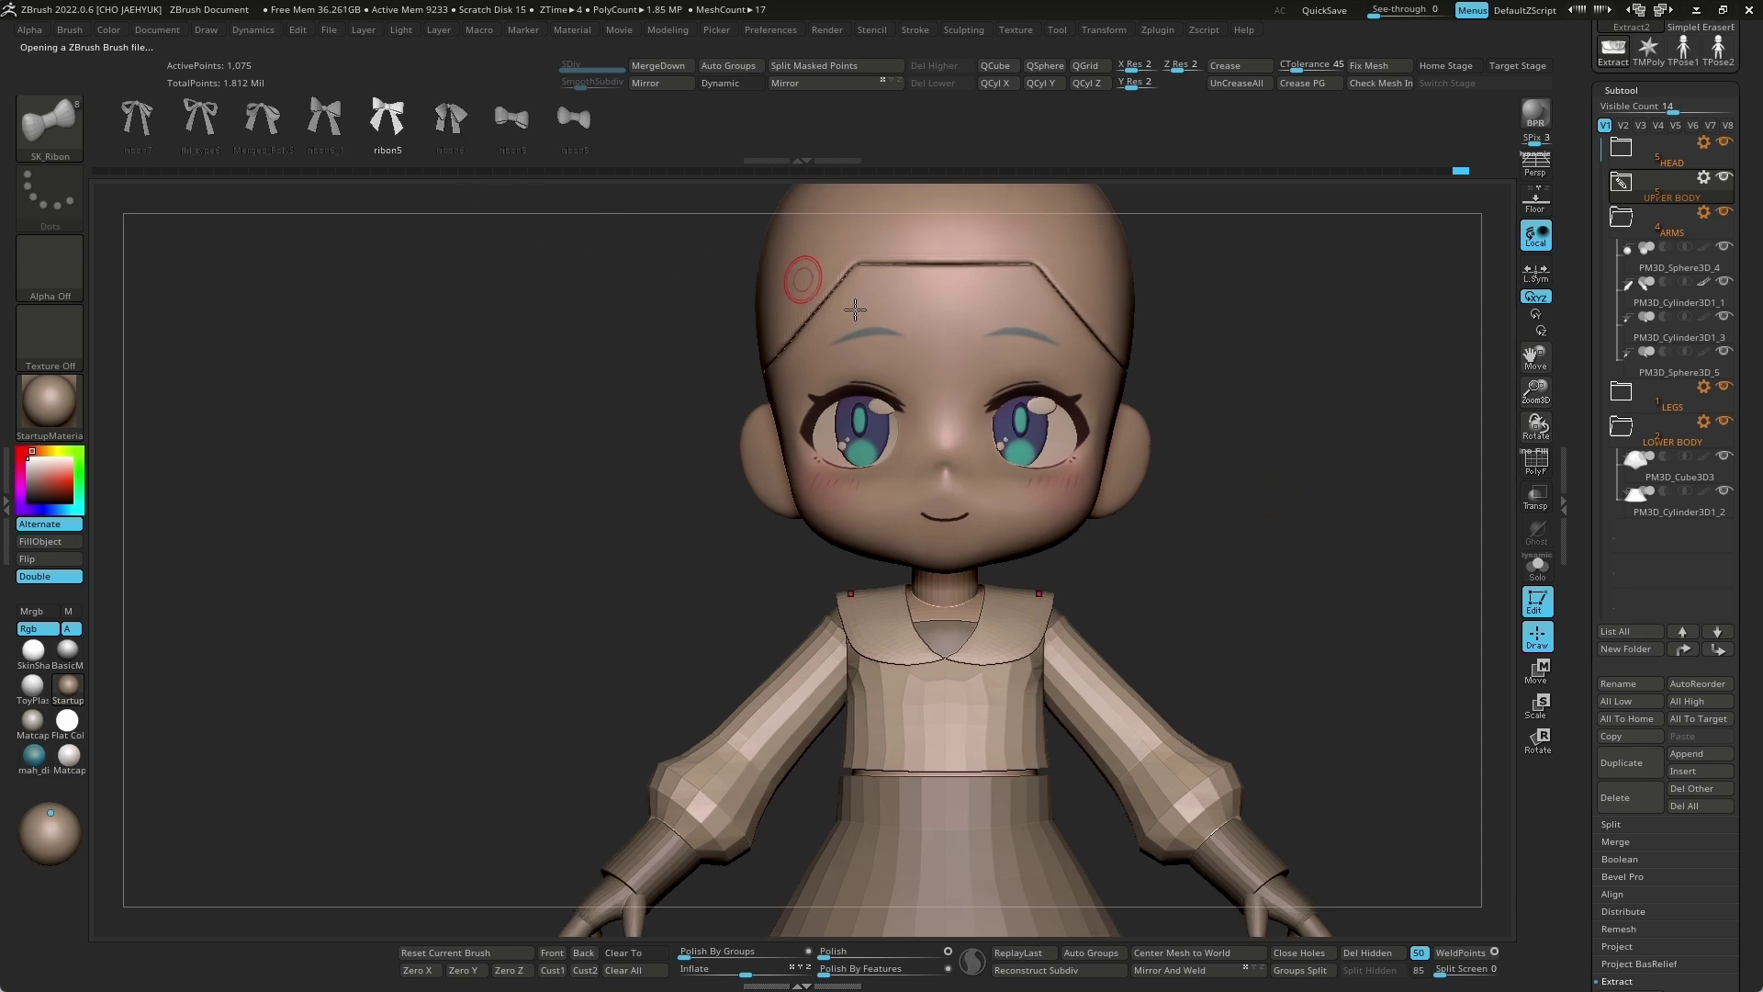
pyautogui.scroll(2, 1224, 542)
pyautogui.moveTo(1062, 616); pyautogui.dragTo(1290, 530)
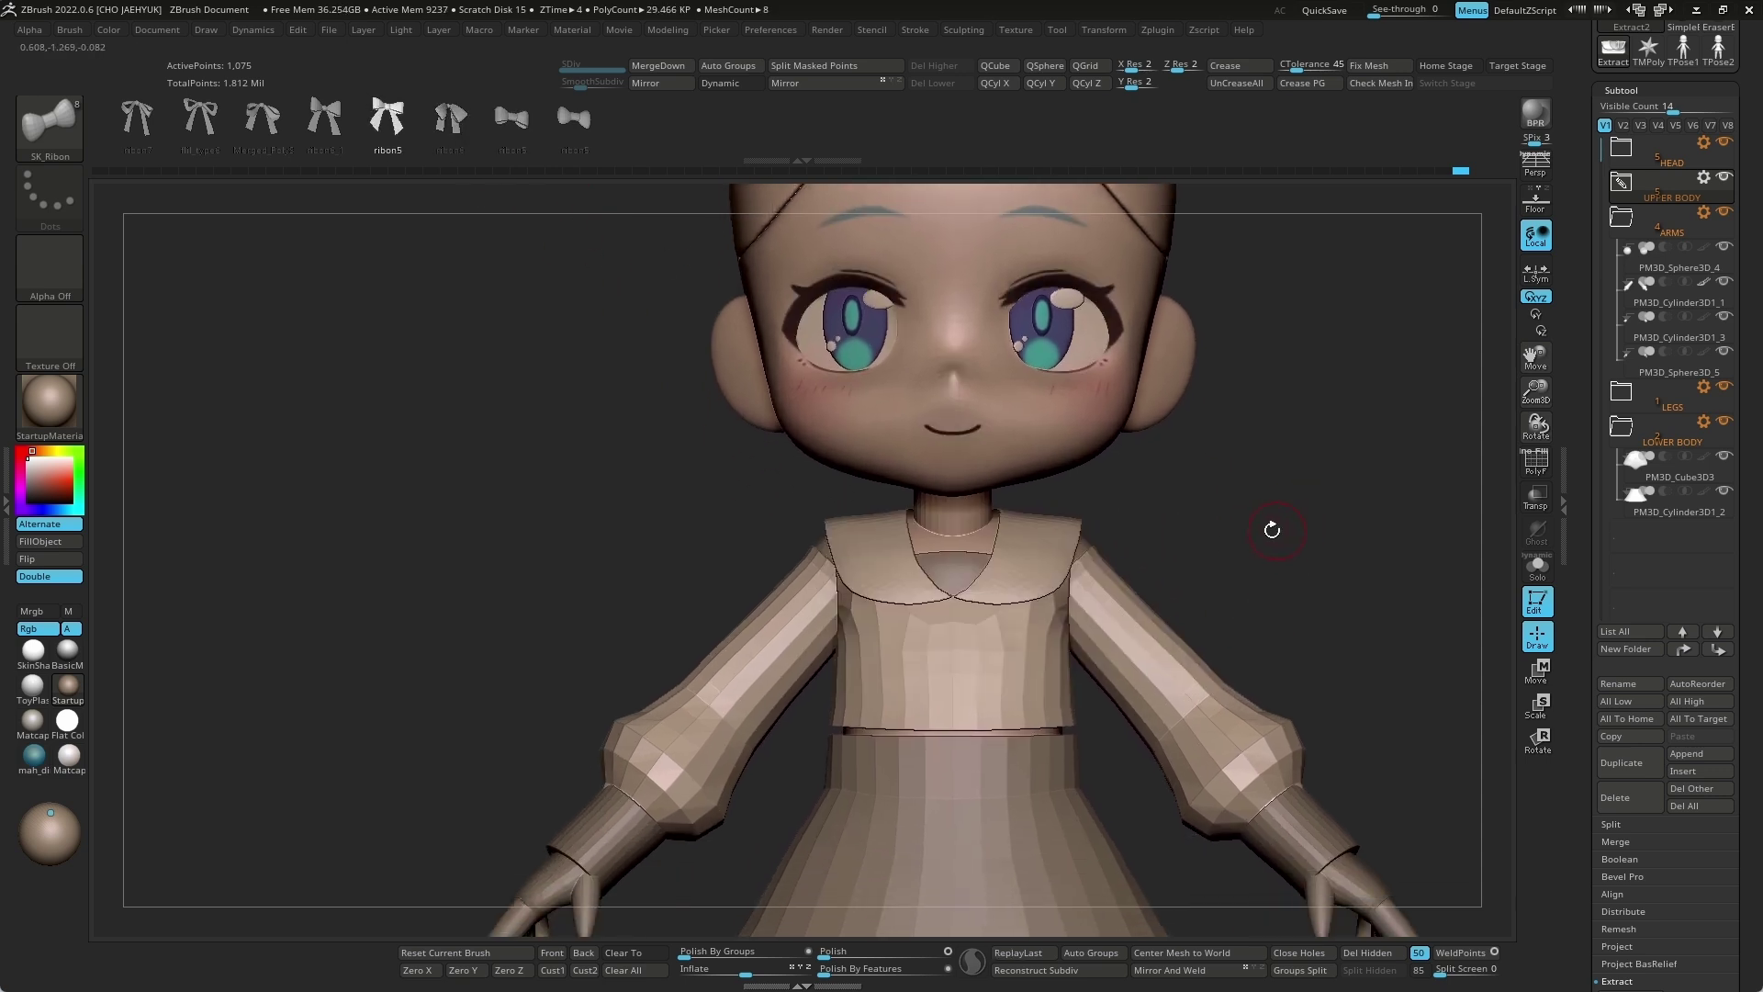
pyautogui.moveTo(955, 597); pyautogui.dragTo(942, 709)
pyautogui.press('w')
pyautogui.moveTo(1332, 571)
pyautogui.keyDown('shift'); pyautogui.mouseDown()
pyautogui.moveTo(918, 441)
pyautogui.moveTo(932, 476)
pyautogui.mouseUp(); pyautogui.keyUp('shift')
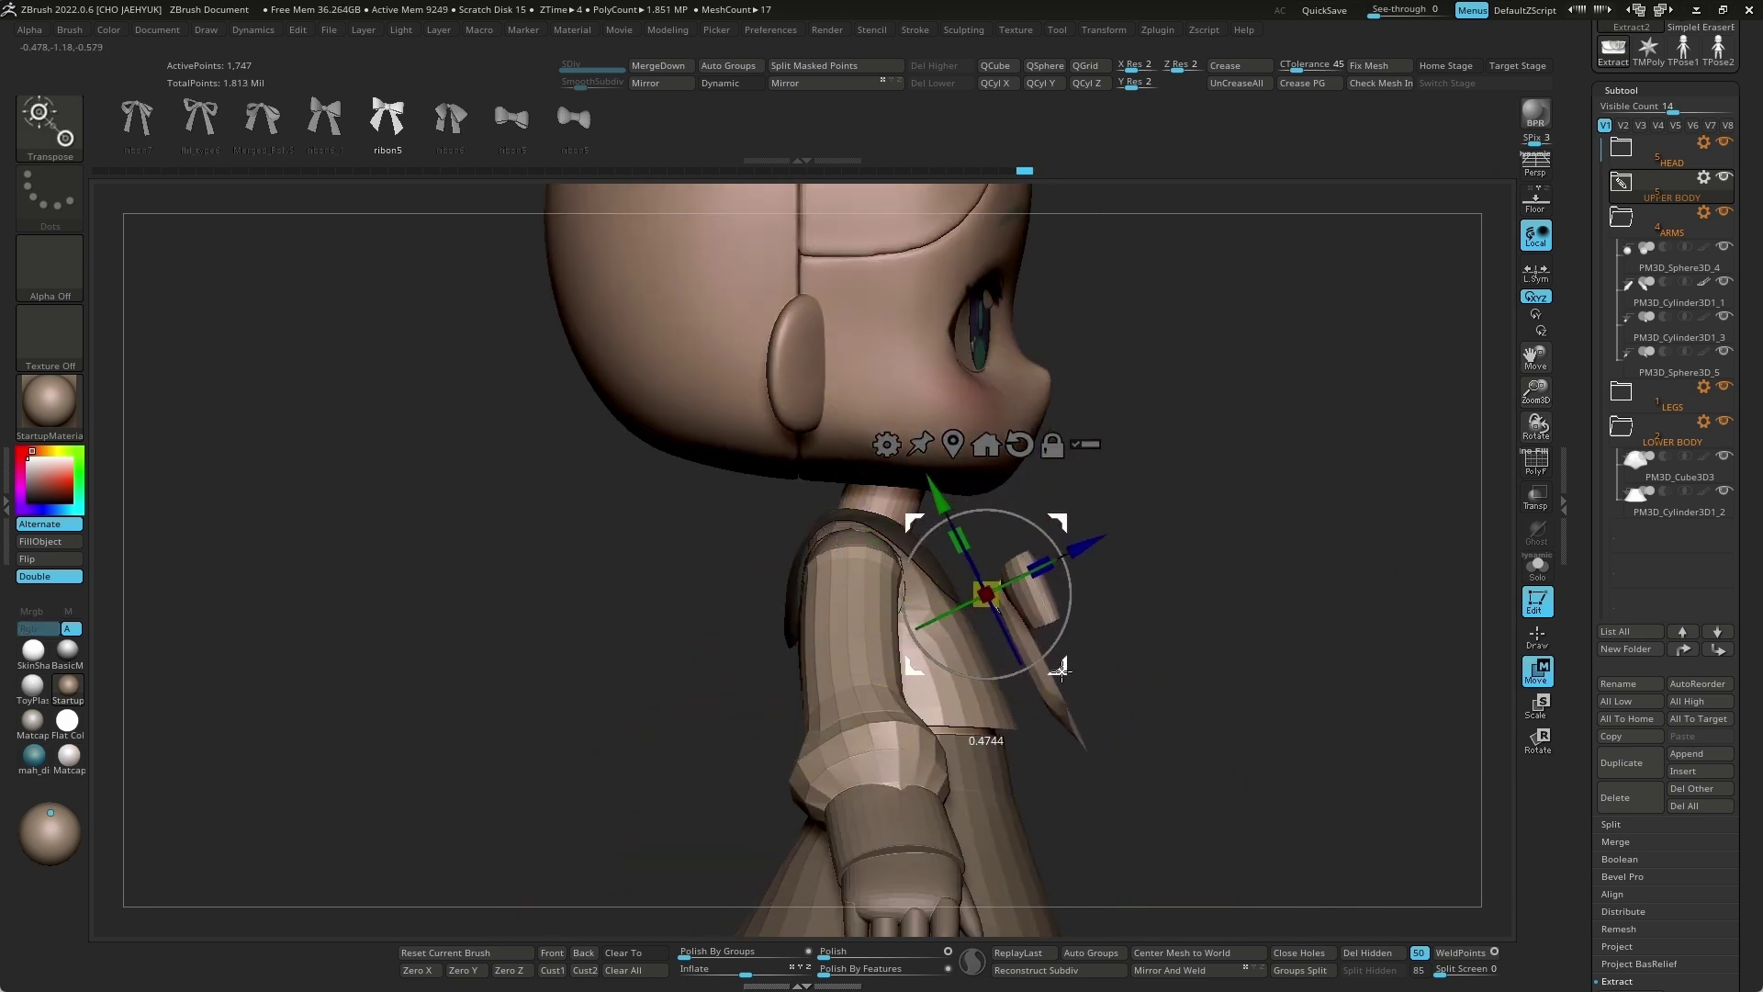
pyautogui.moveTo(1056, 588)
pyautogui.keyDown('shift'); pyautogui.mouseDown()
pyautogui.moveTo(1212, 610)
pyautogui.moveTo(1194, 610)
pyautogui.mouseUp(); pyautogui.keyUp('shift')
pyautogui.moveTo(958, 599); pyautogui.dragTo(937, 602)
# Step: Return to the Move brush and frame the whole character to check the bow
pyautogui.press('f')
pyautogui.press('q')
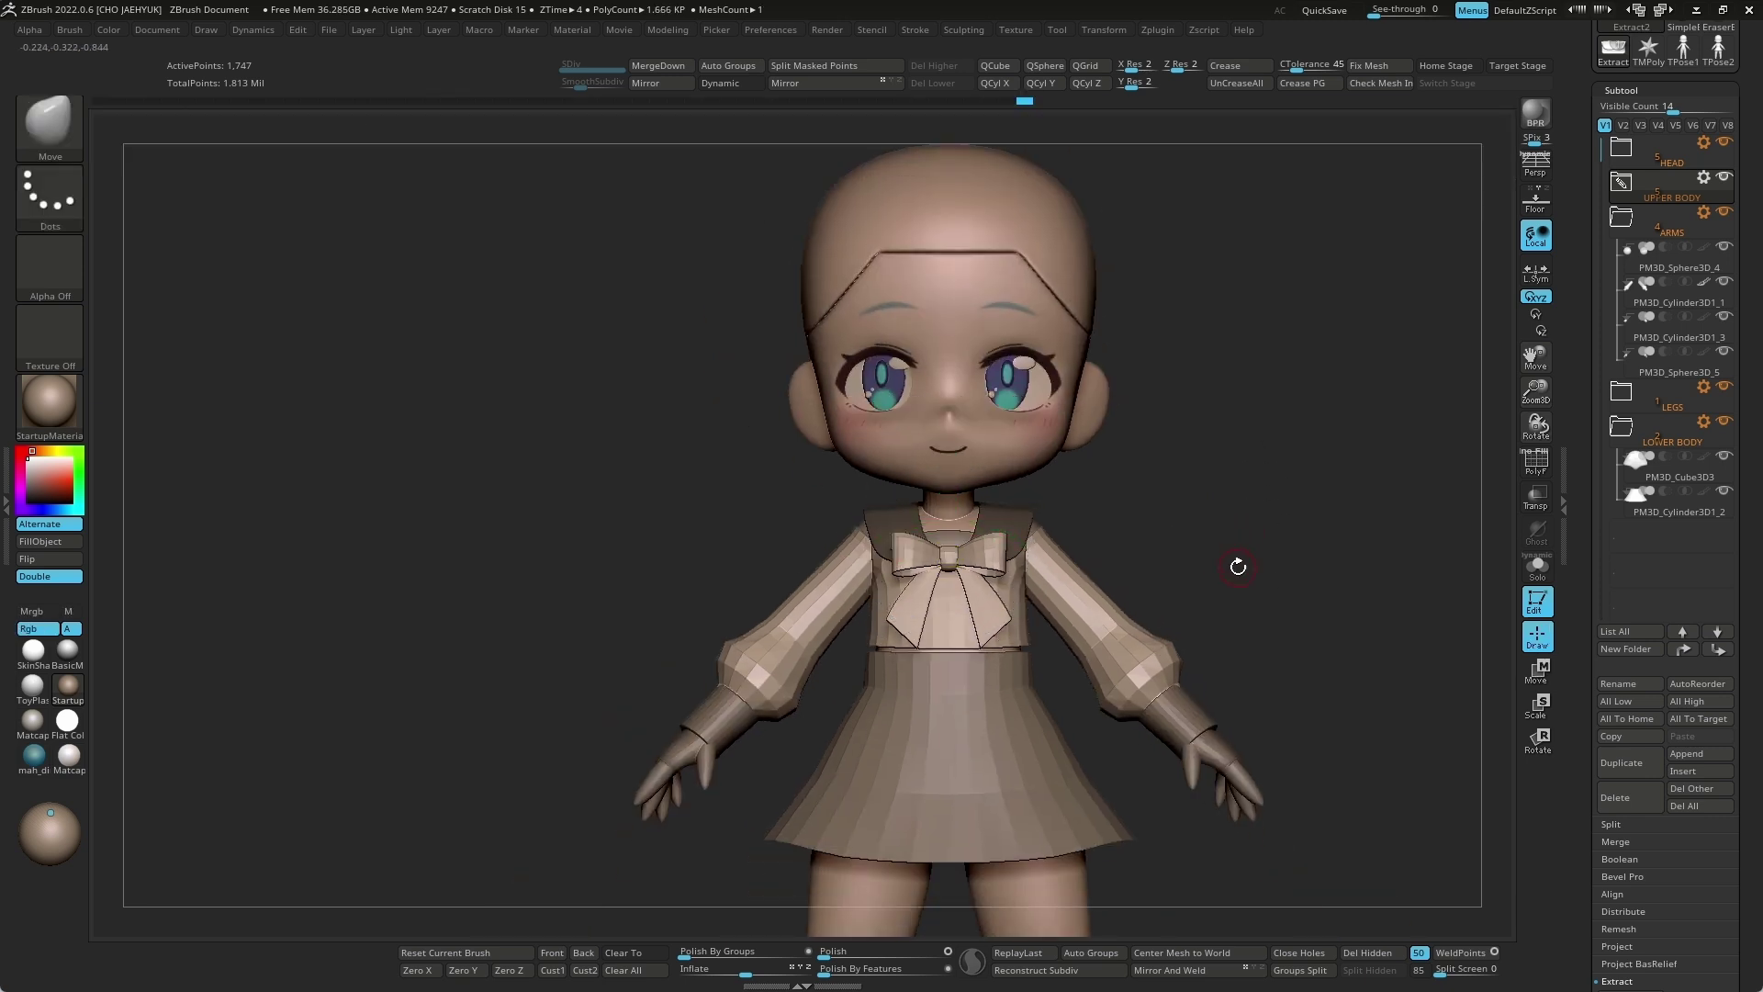
pyautogui.press('w')
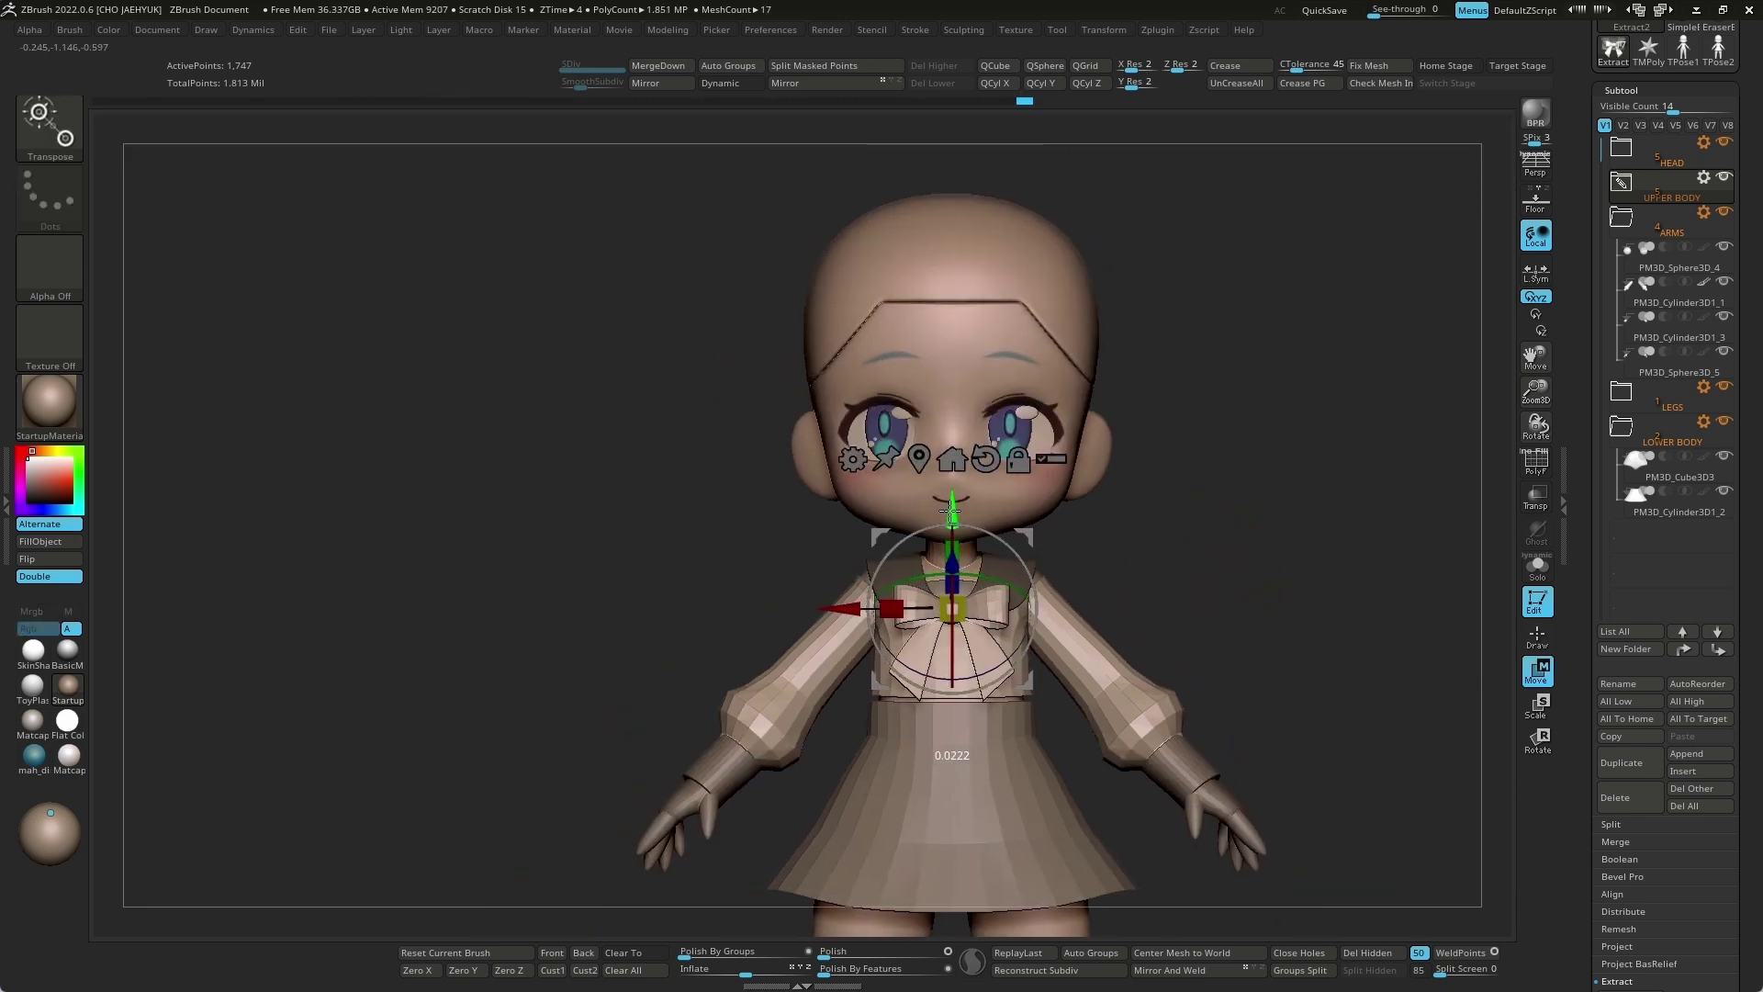
pyautogui.press('q')
pyautogui.press('b')
pyautogui.press('m')
pyautogui.press('v')
pyautogui.moveTo(1183, 590)
pyautogui.mouseDown()
pyautogui.moveTo(1239, 578)
pyautogui.moveTo(1239, 547)
pyautogui.mouseUp()
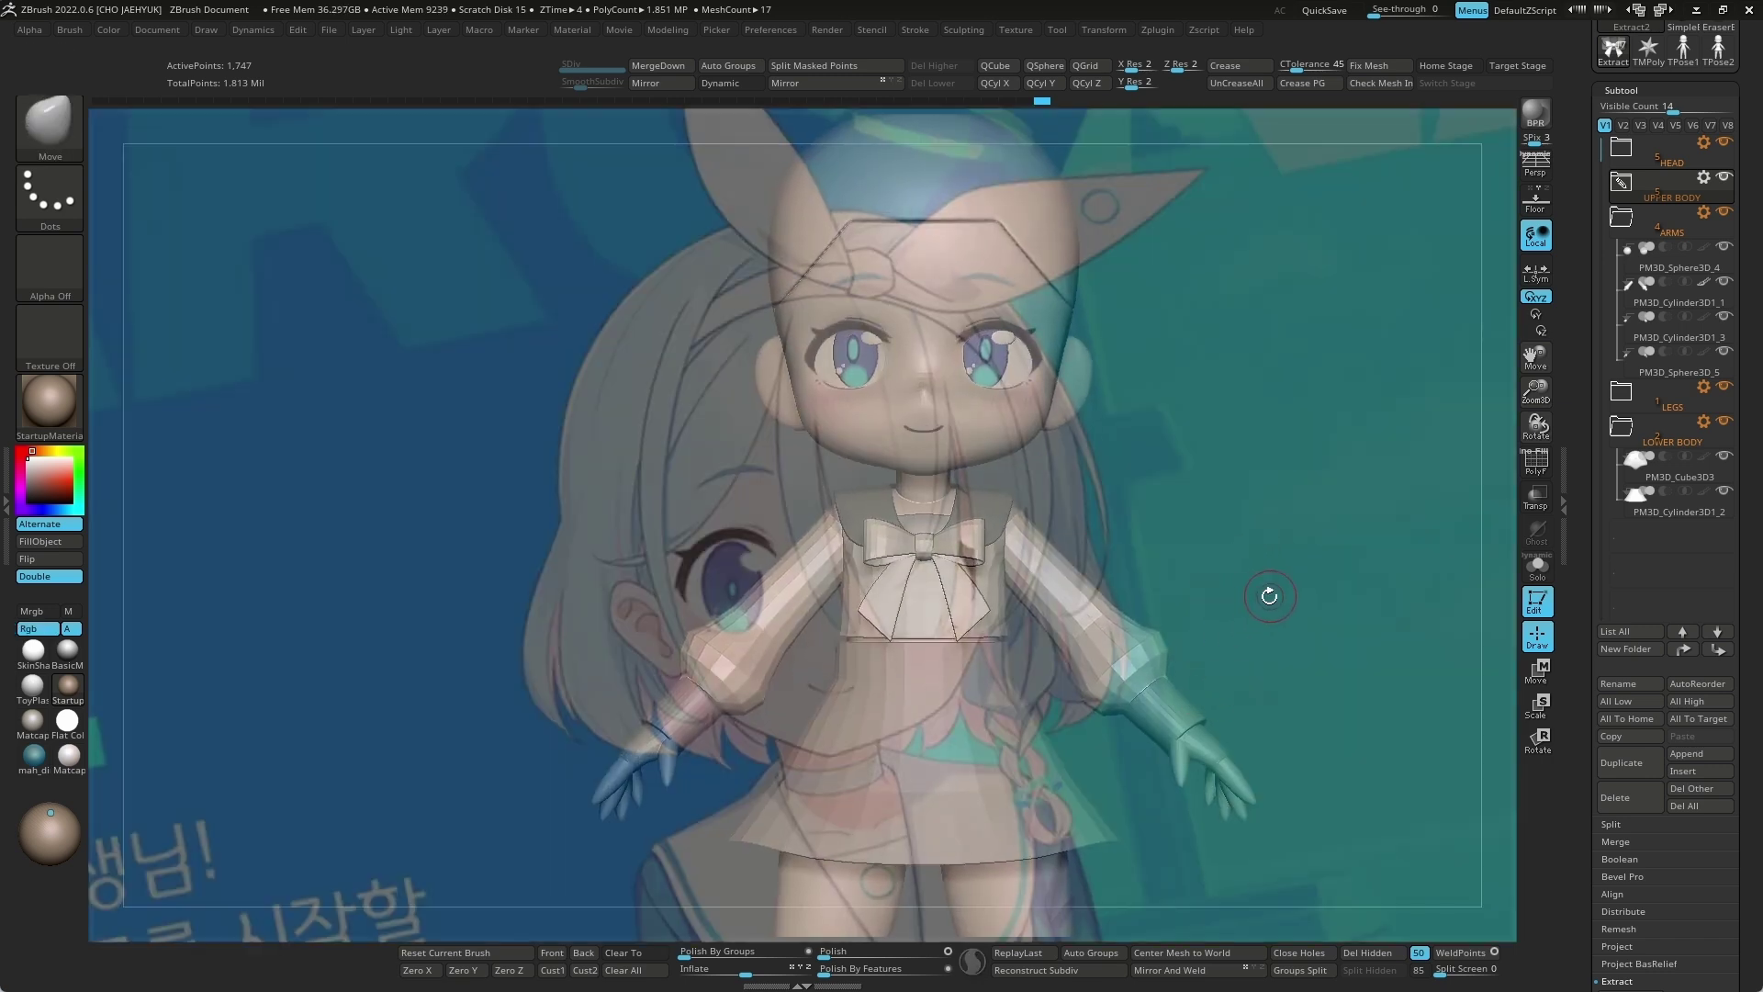
# Step: Position and resize the reference image over the model
pyautogui.press('w')
pyautogui.moveTo(1132, 525)
pyautogui.mouseDown()
pyautogui.moveTo(1025, 512)
pyautogui.moveTo(1000, 414)
pyautogui.mouseUp()
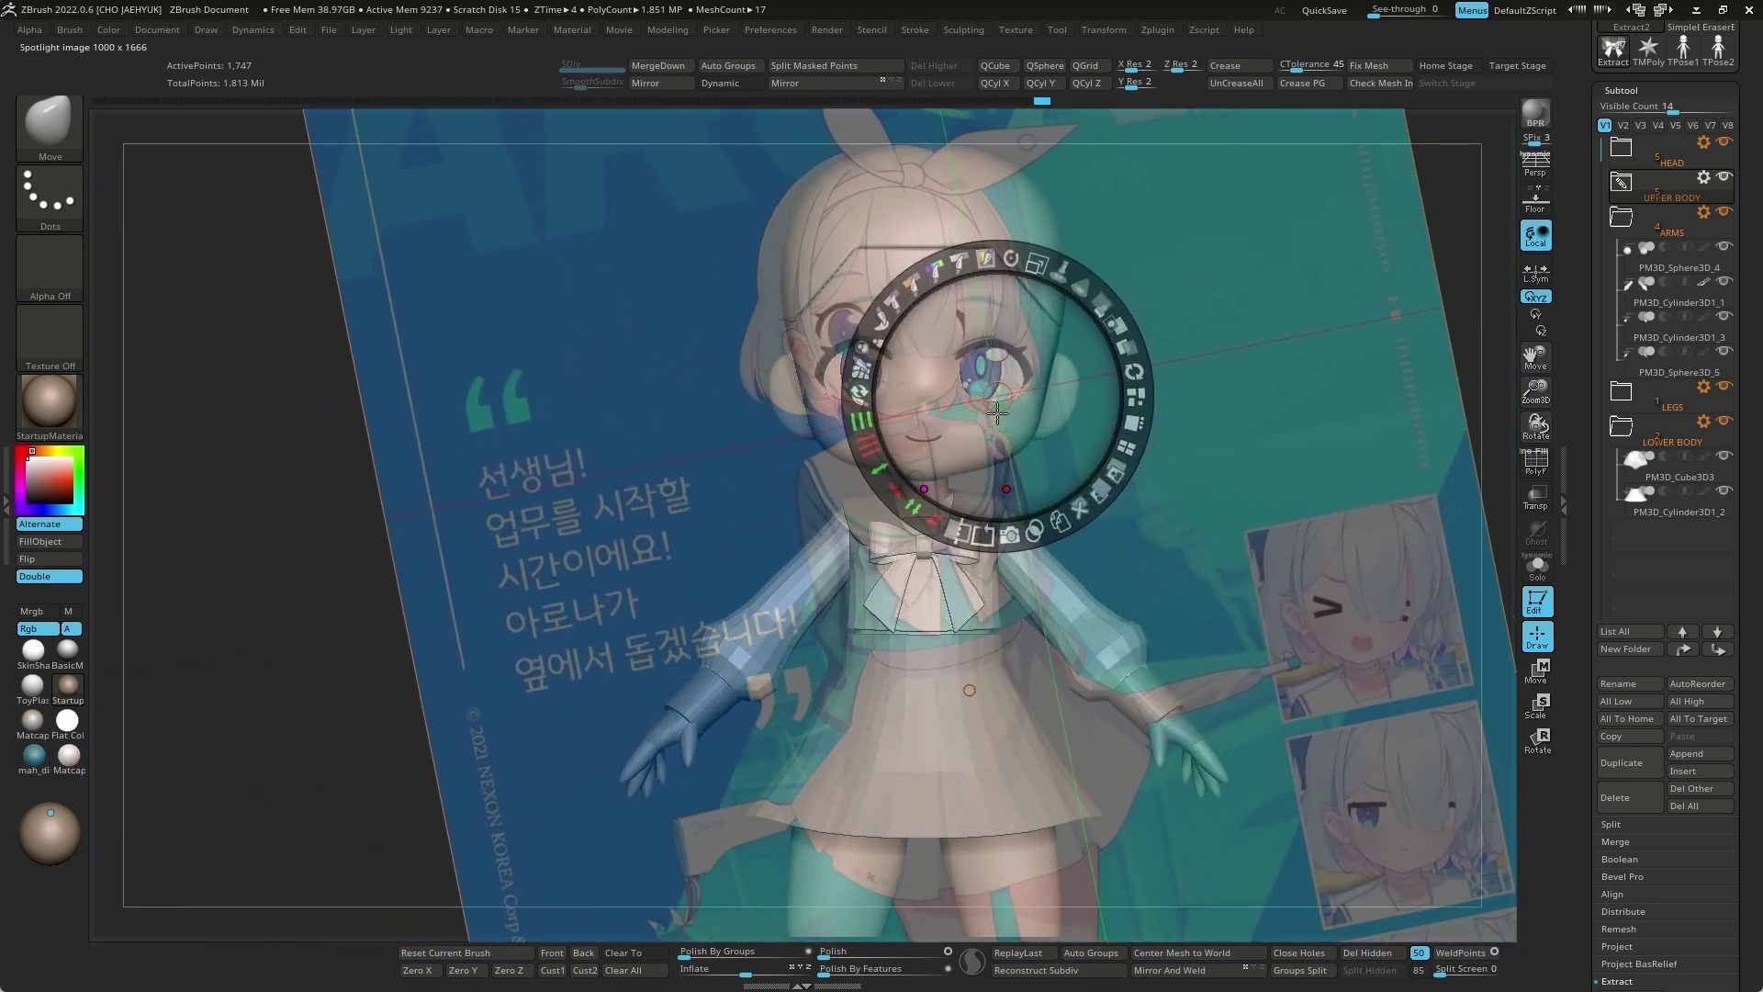
pyautogui.press('z')
pyautogui.press('z')
pyautogui.moveTo(1113, 480)
pyautogui.mouseDown()
pyautogui.moveTo(1229, 599)
pyautogui.moveTo(1260, 588)
pyautogui.mouseUp()
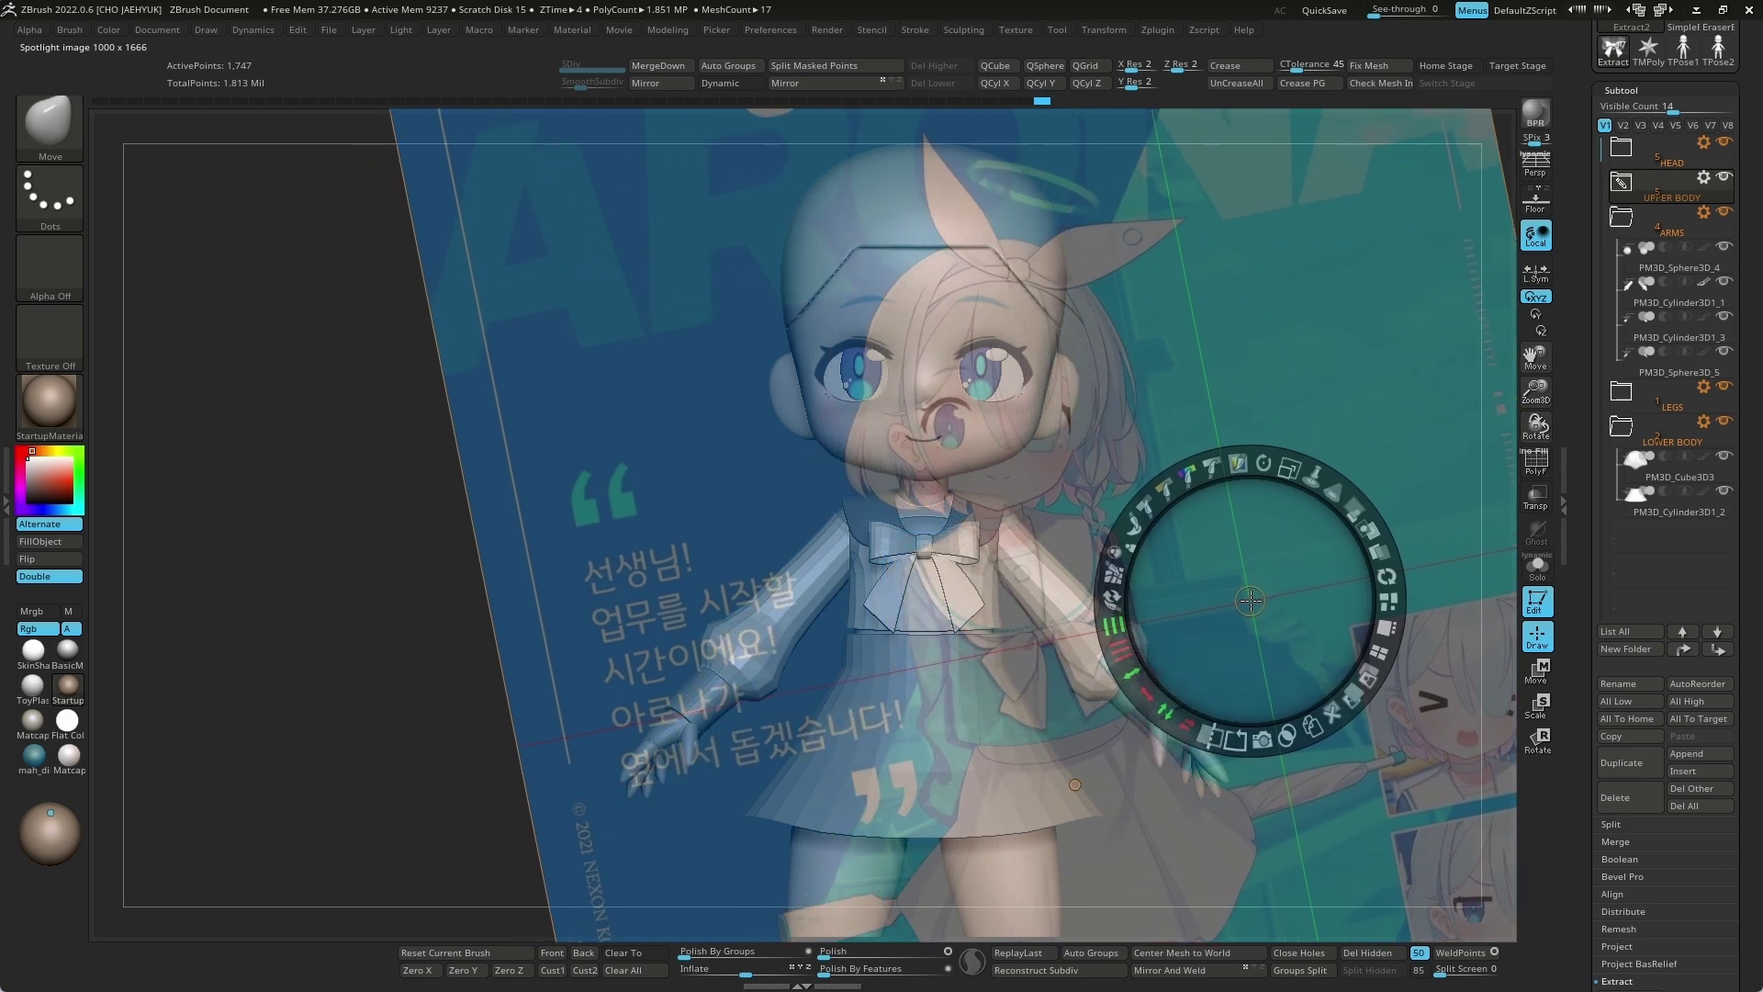
pyautogui.press('z')
# Step: Fill the Extract1 vest and the sleeves with blue
pyautogui.keyDown('alt'); pyautogui.click(926, 593); pyautogui.keyUp('alt')
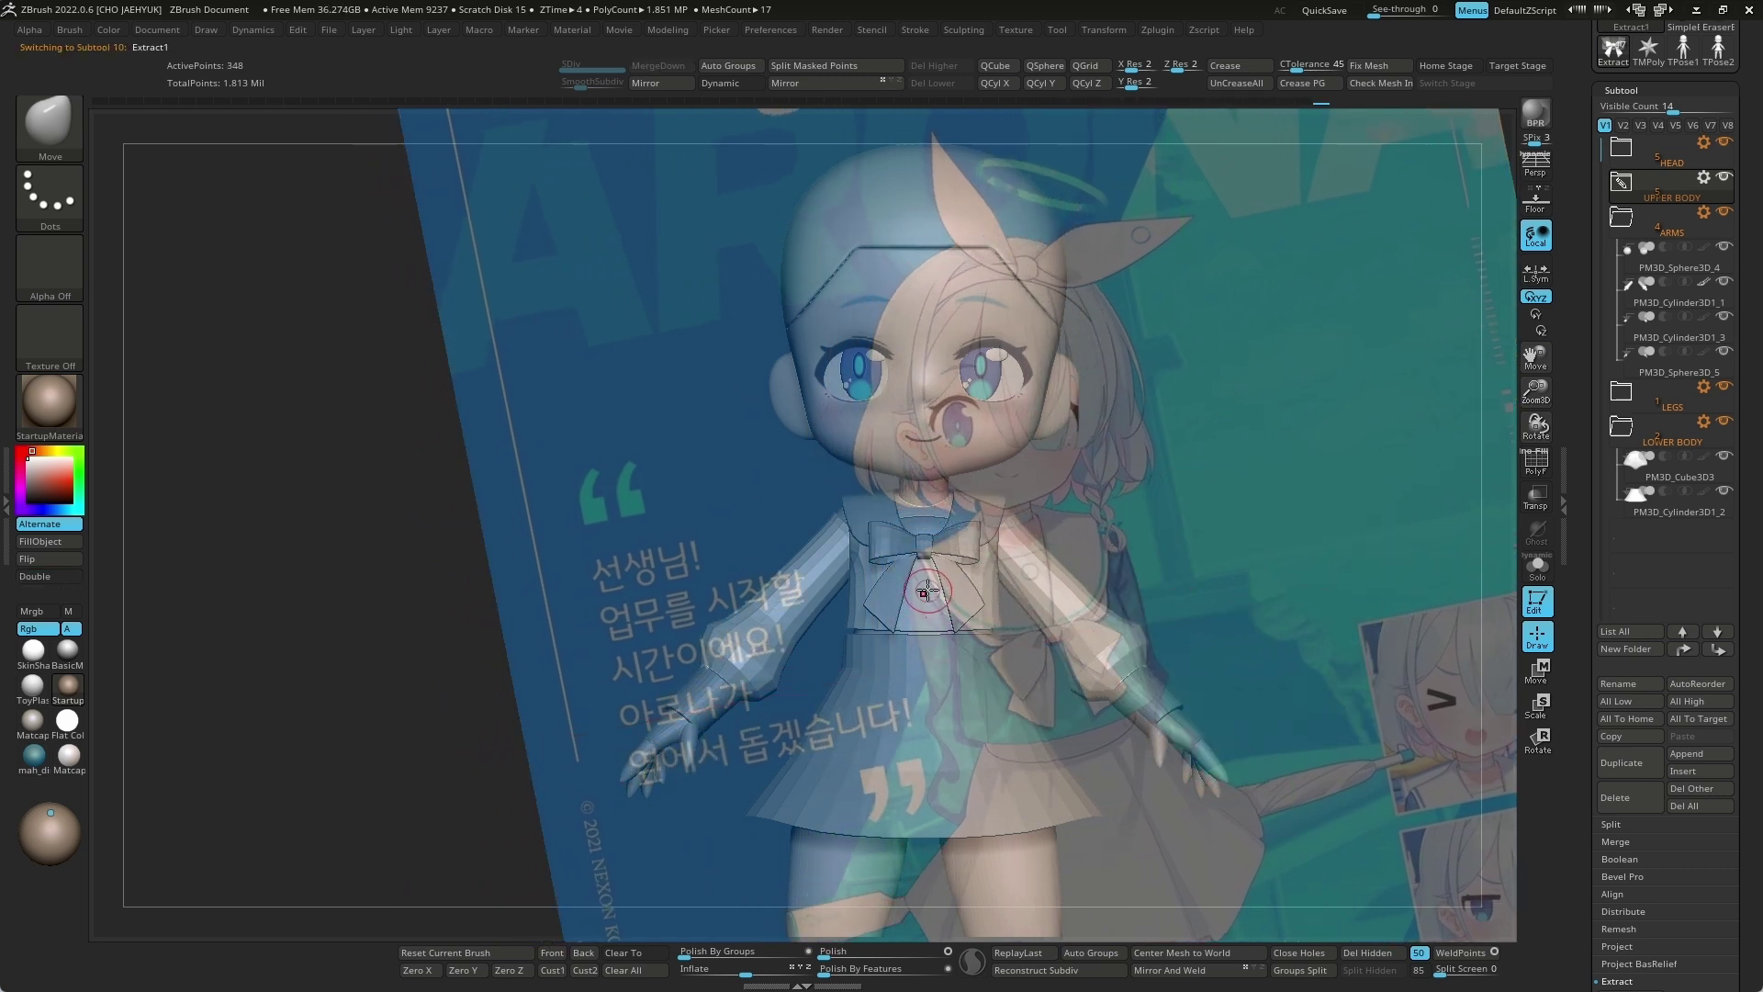
pyautogui.press('space')
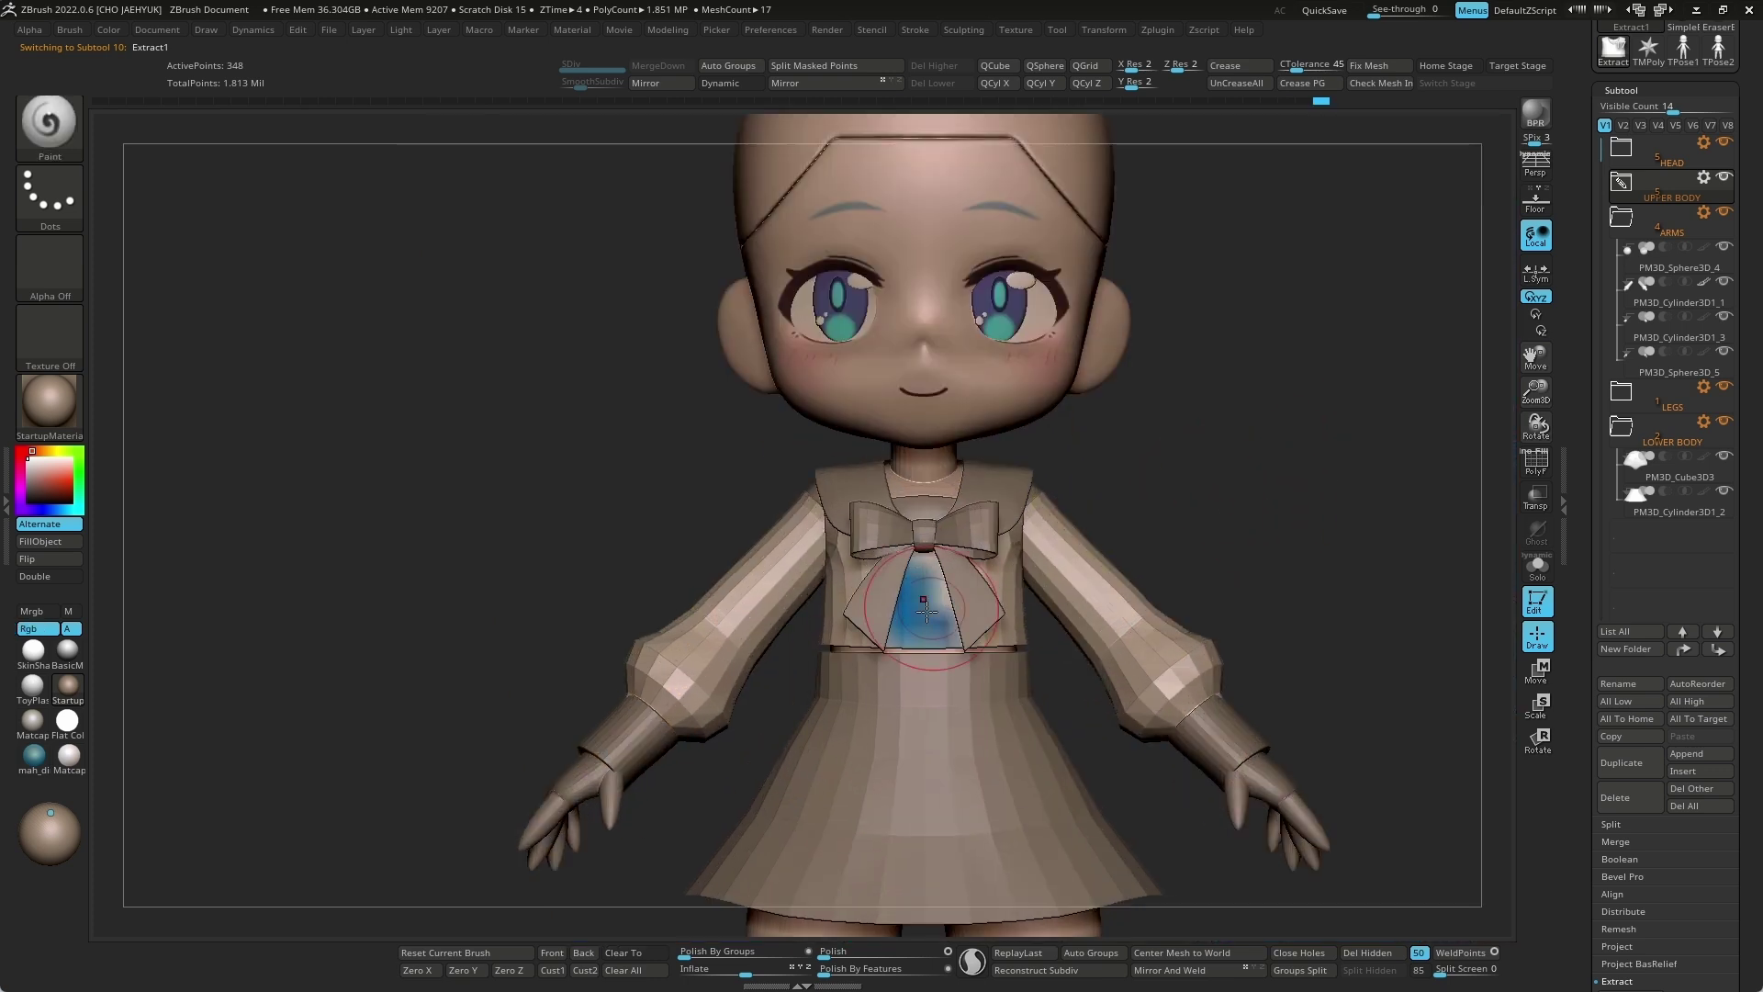
pyautogui.click(46, 541)
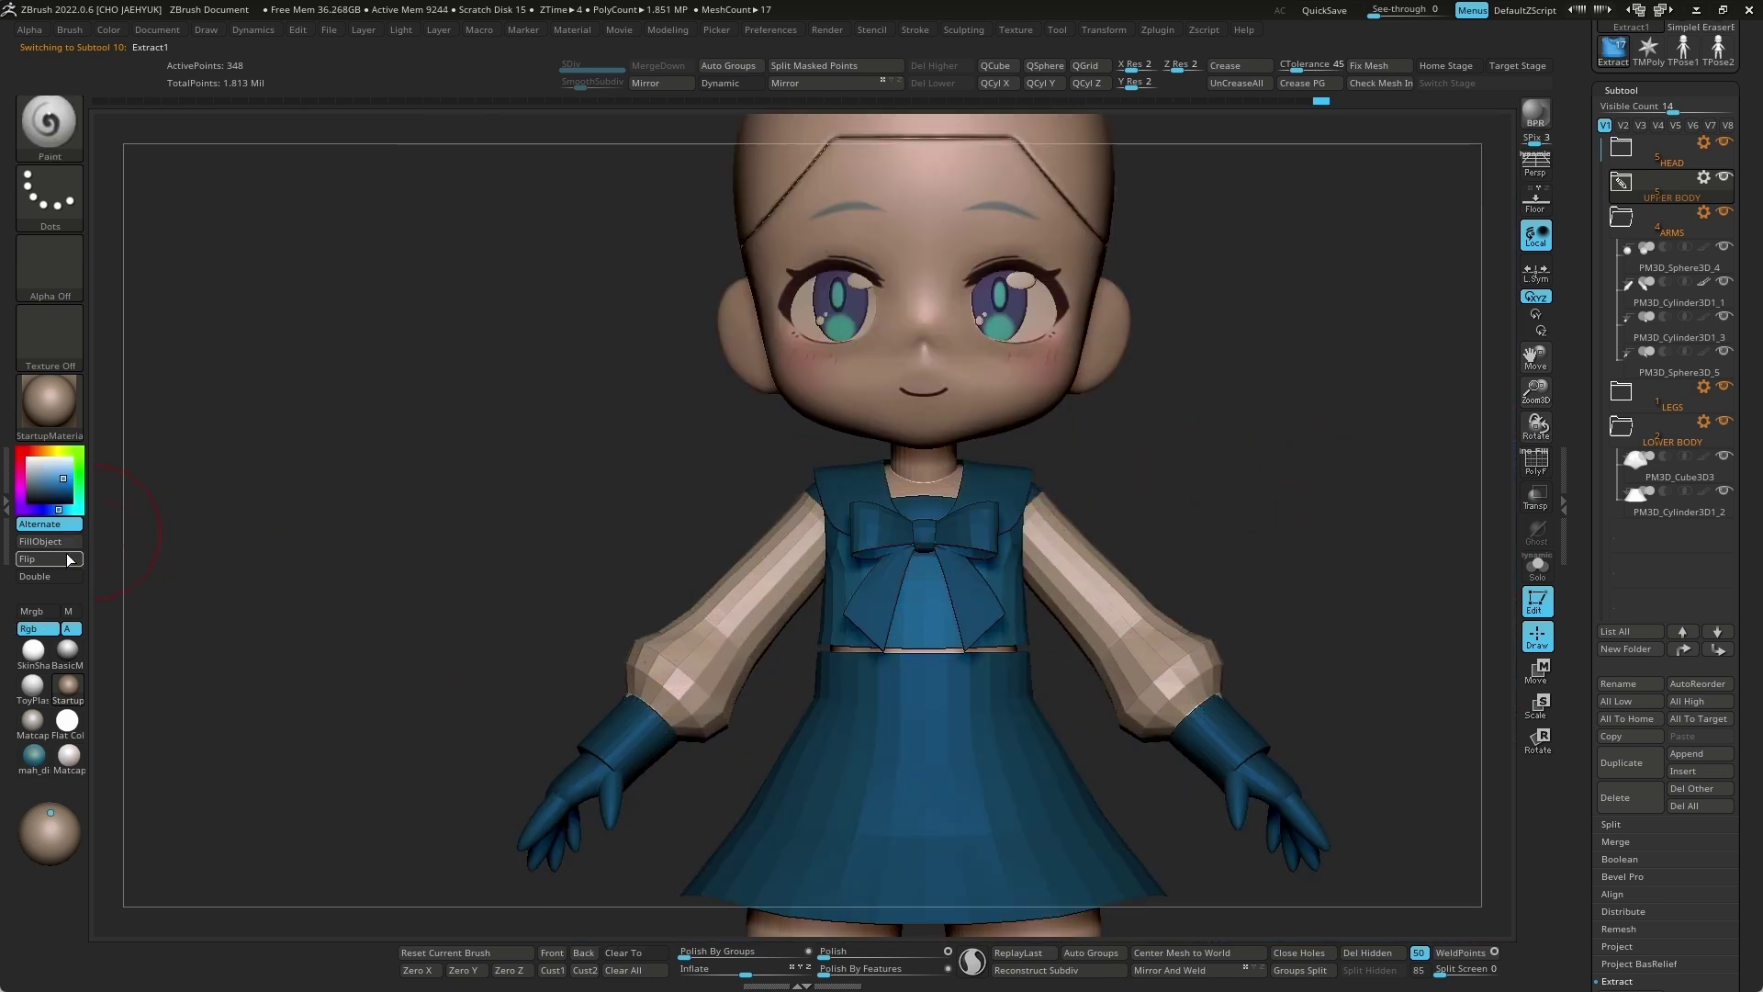
pyautogui.keyDown('alt'); pyautogui.click(1047, 538); pyautogui.keyUp('alt')
pyautogui.click(57, 541)
# Step: Refill the sleeves with a softer grey-blue, then reselect the vest
pyautogui.moveTo(788, 504)
pyautogui.mouseDown()
pyautogui.moveTo(1249, 528)
pyautogui.moveTo(1037, 547)
pyautogui.mouseUp()
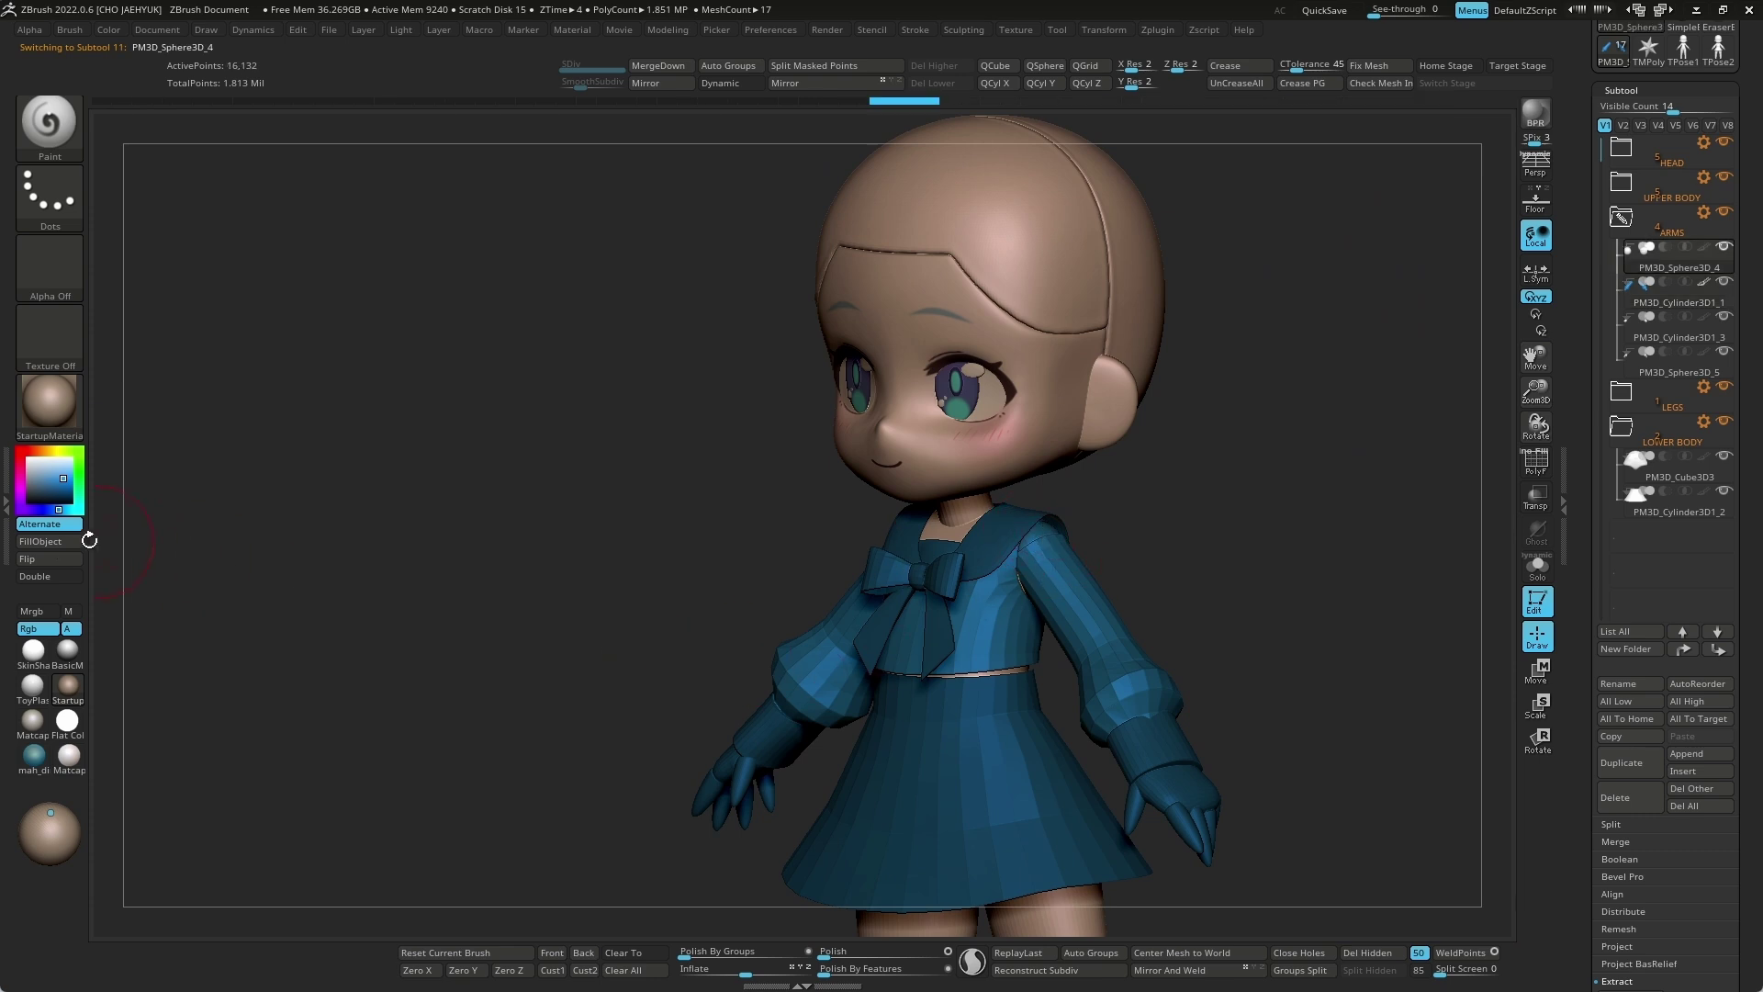
pyautogui.keyDown('shift'); pyautogui.moveTo(1299, 493); pyautogui.dragTo(1251, 516); pyautogui.keyUp('shift')
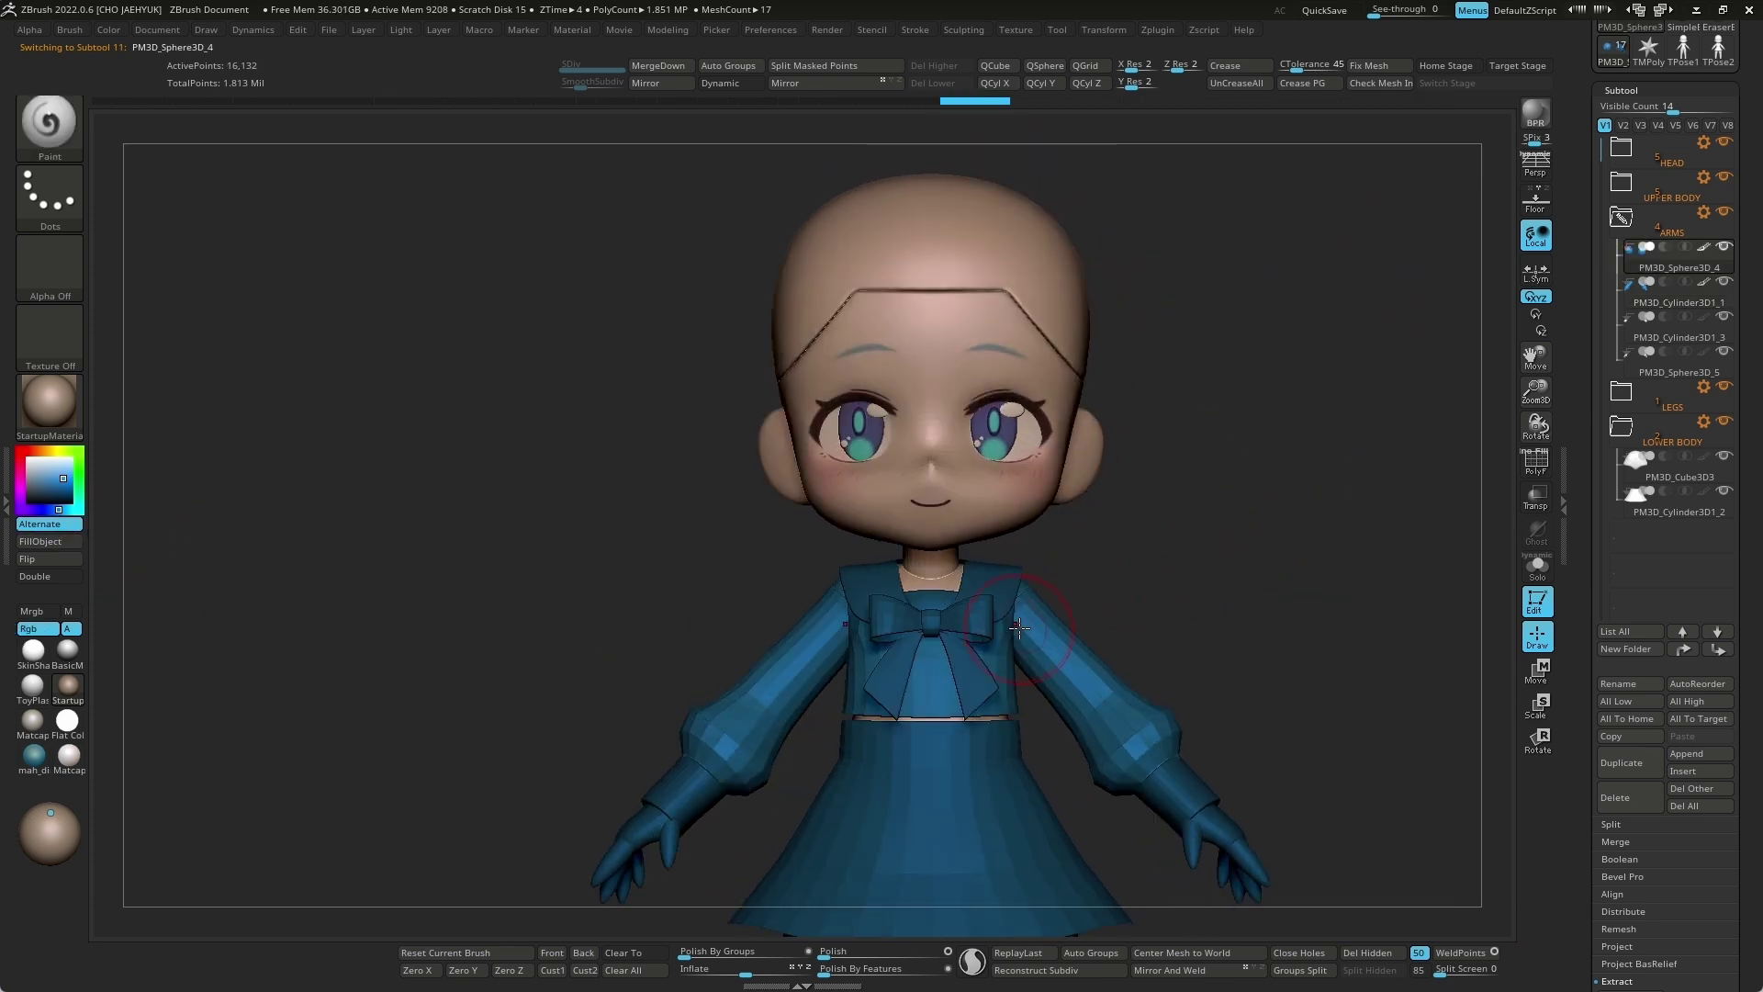
pyautogui.click(59, 473)
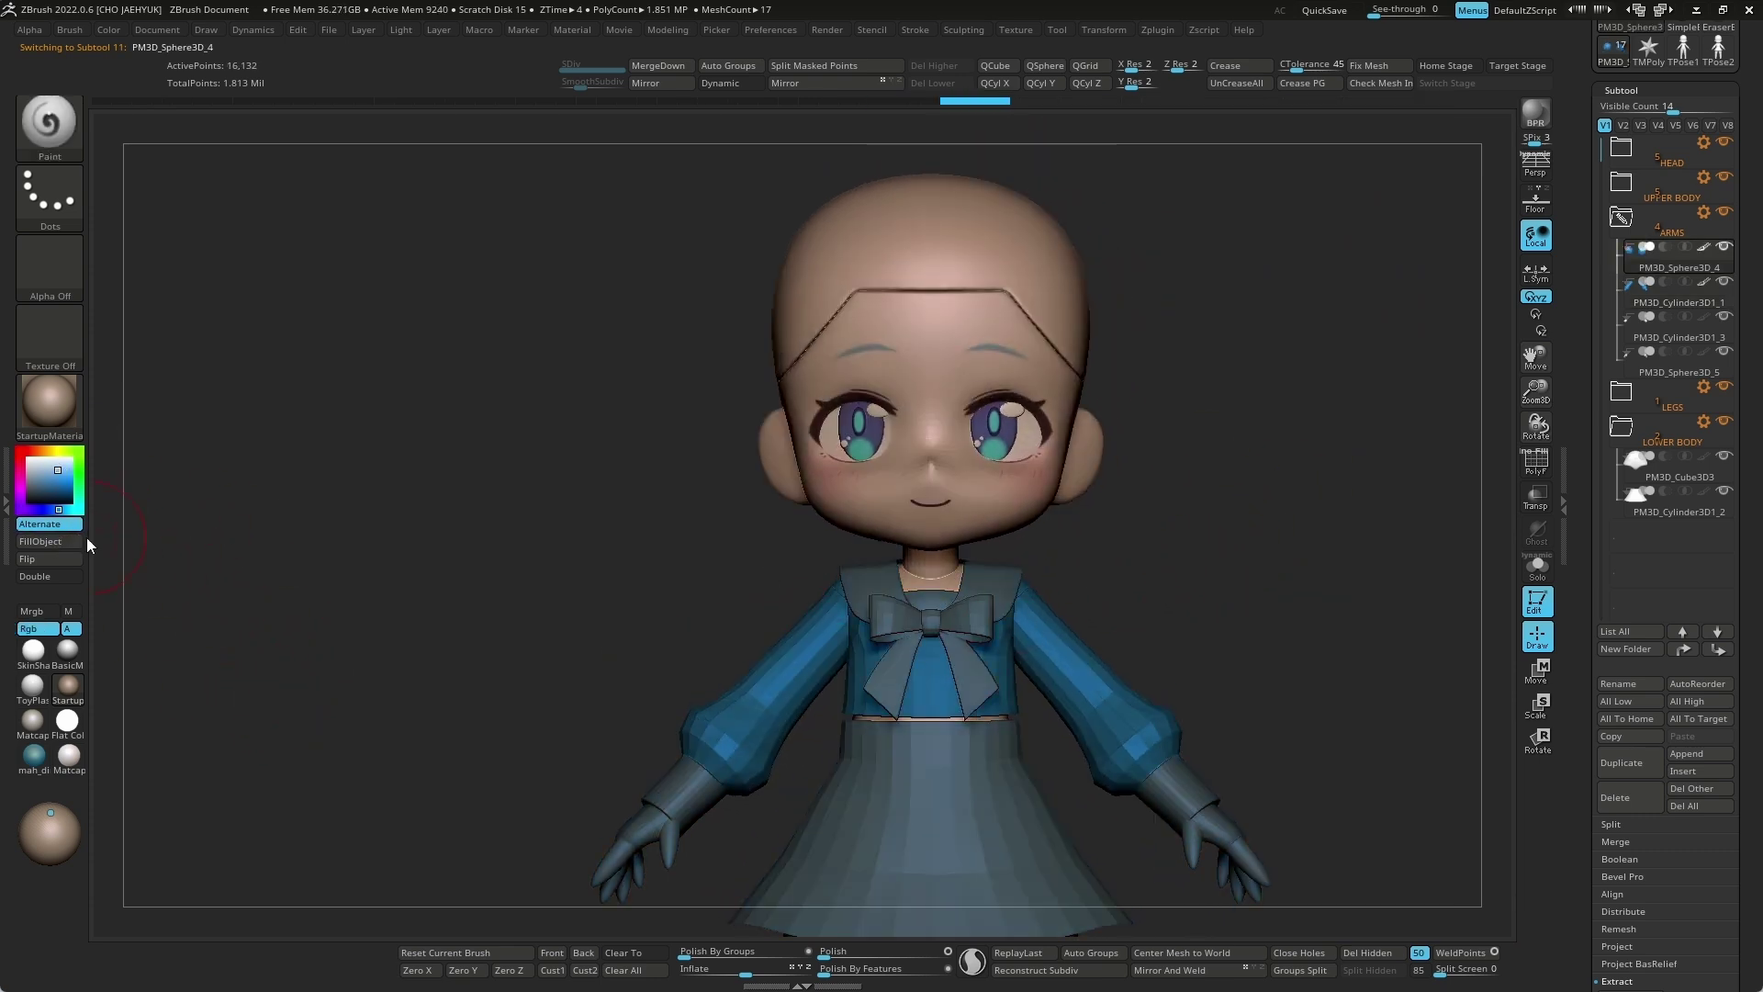
pyautogui.keyDown('alt'); pyautogui.click(989, 658); pyautogui.keyUp('alt')
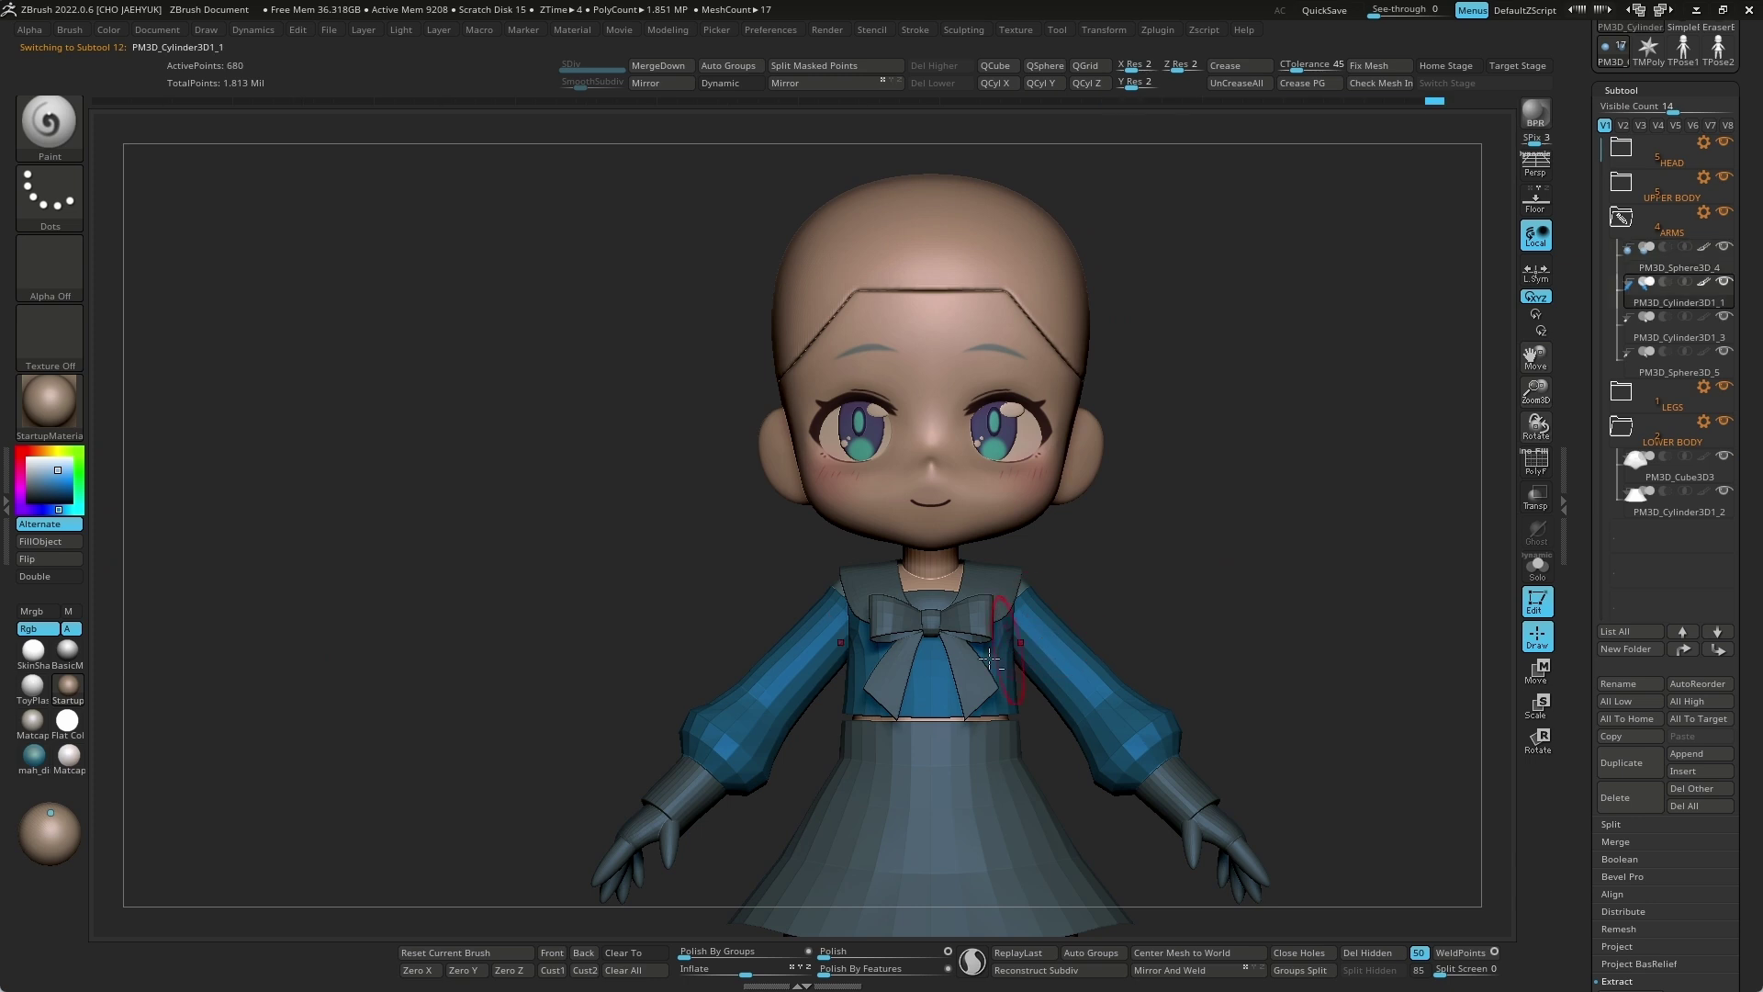
pyautogui.click(71, 545)
pyautogui.keyDown('alt'); pyautogui.click(931, 677); pyautogui.keyUp('alt')
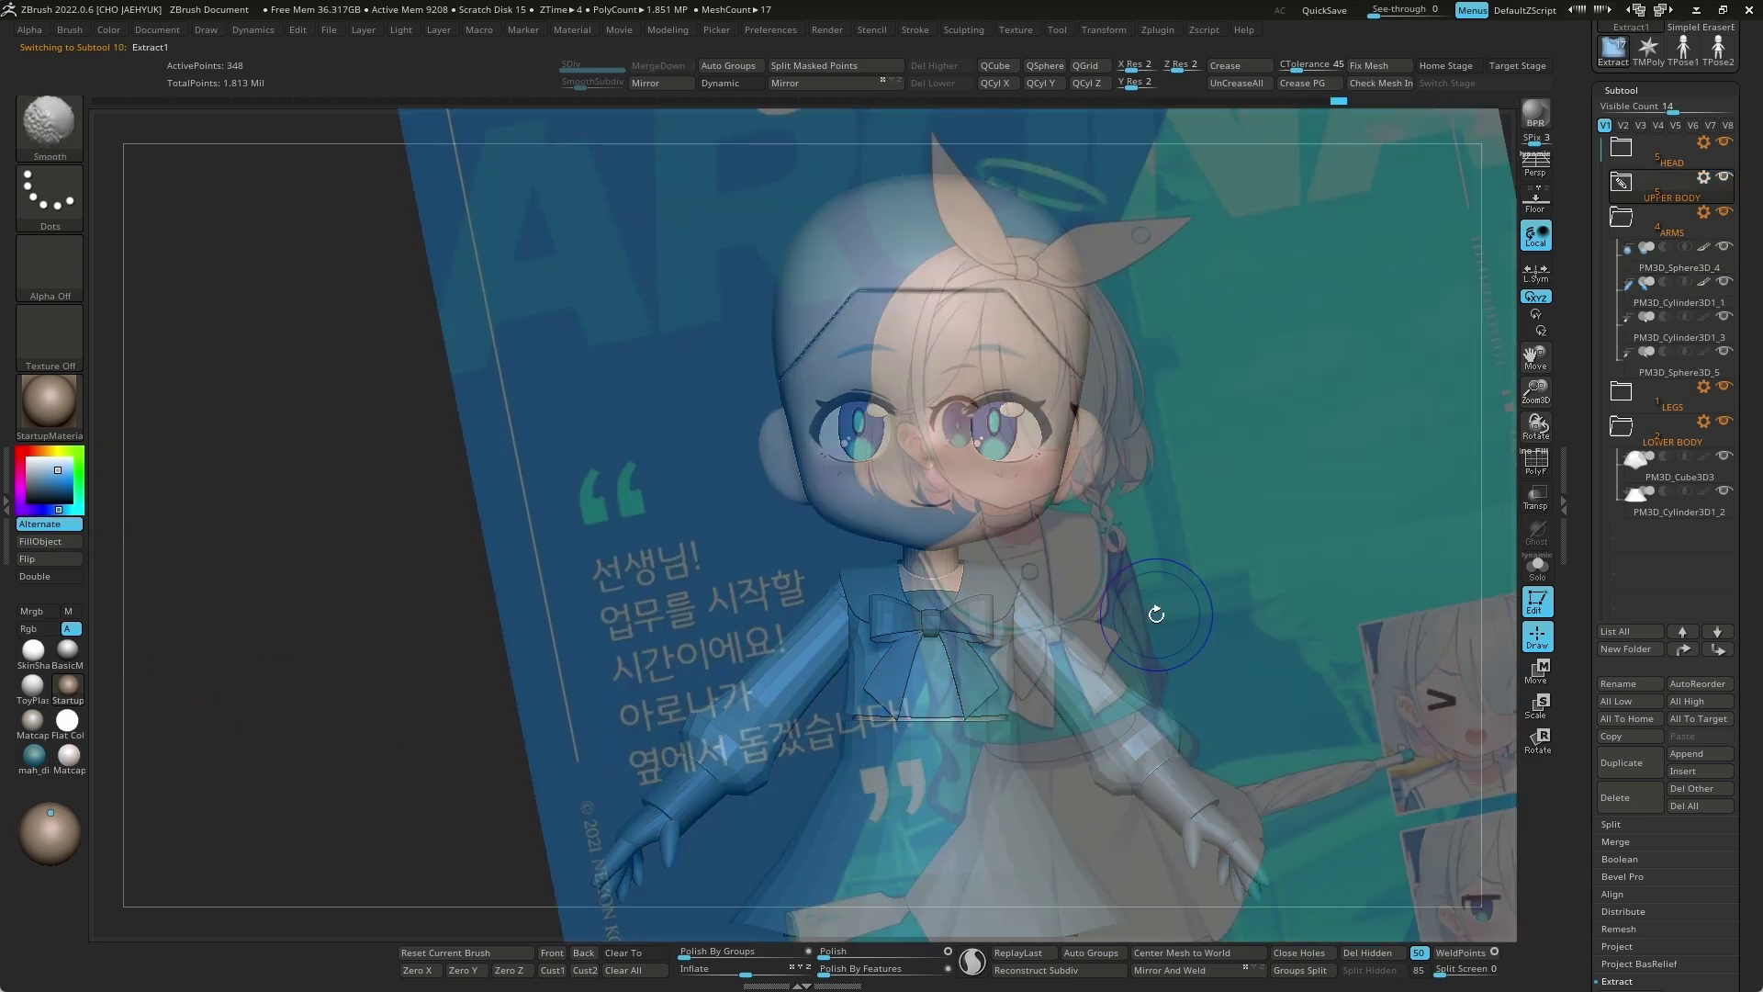
# Step: Hide the reference and inspect the teal outfit, selecting the sleeves and Extract1
pyautogui.moveTo(1231, 579)
pyautogui.mouseDown()
pyautogui.moveTo(1116, 567)
pyautogui.moveTo(1063, 606)
pyautogui.mouseUp()
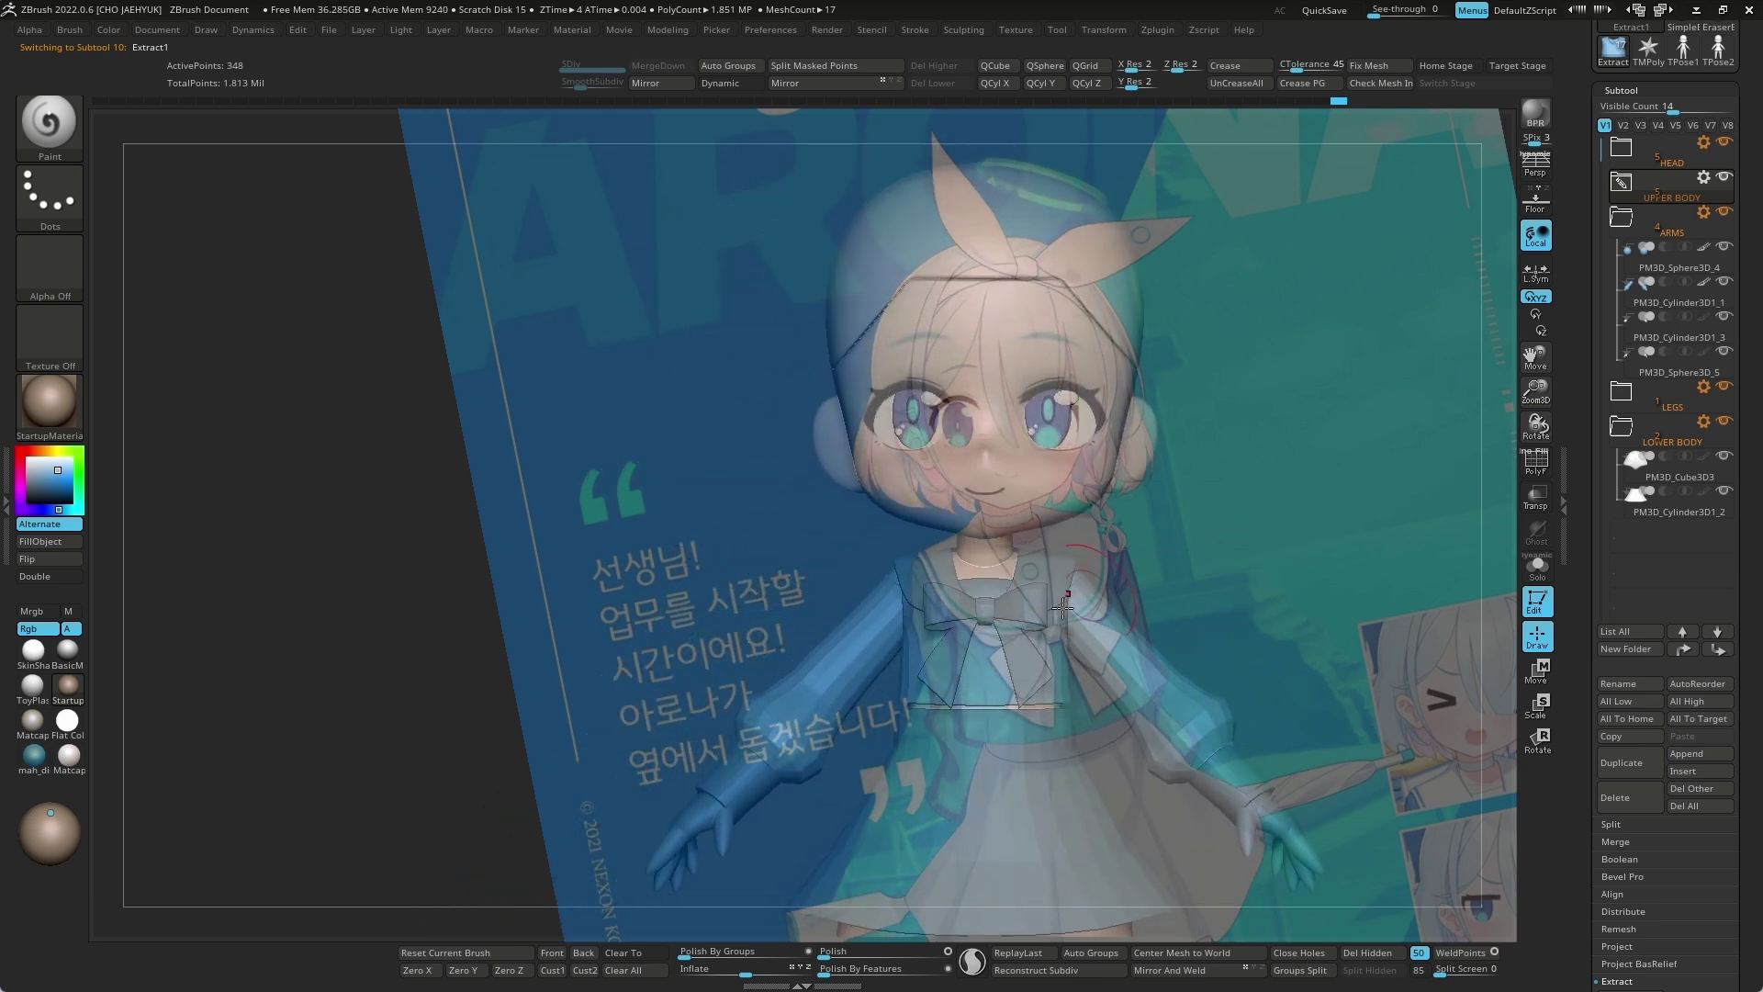
pyautogui.hotkey('shift', 'z')
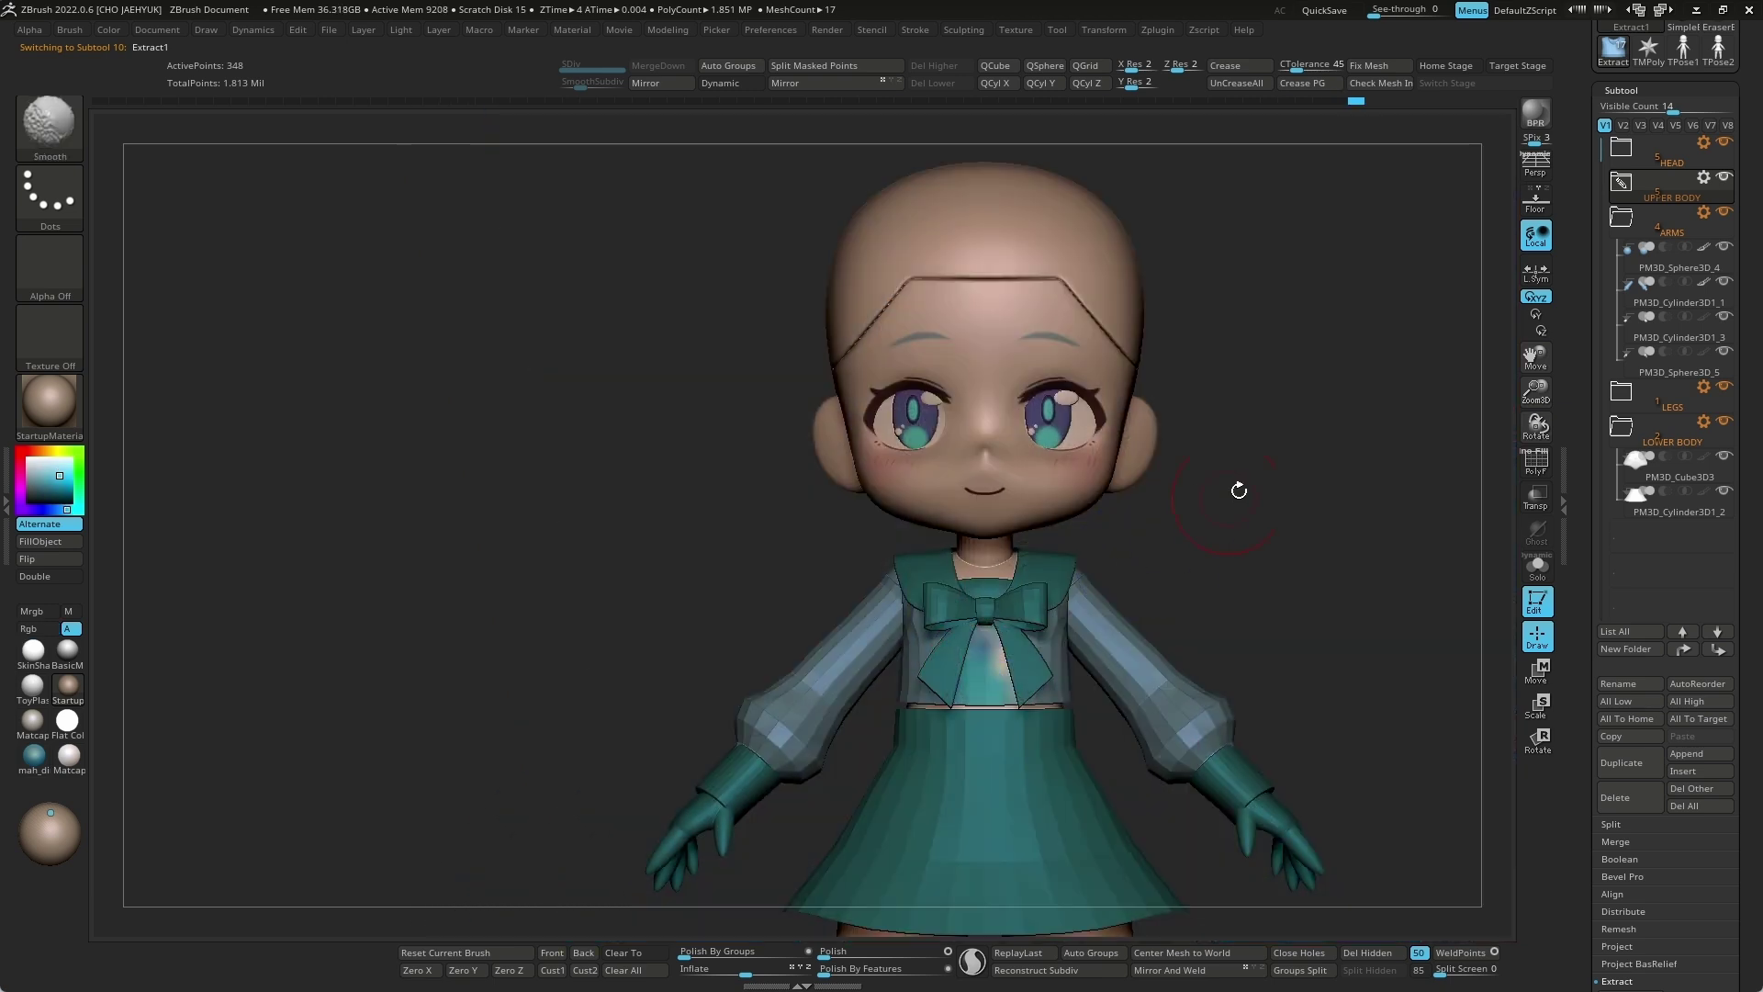
pyautogui.moveTo(1234, 491); pyautogui.dragTo(1244, 476)
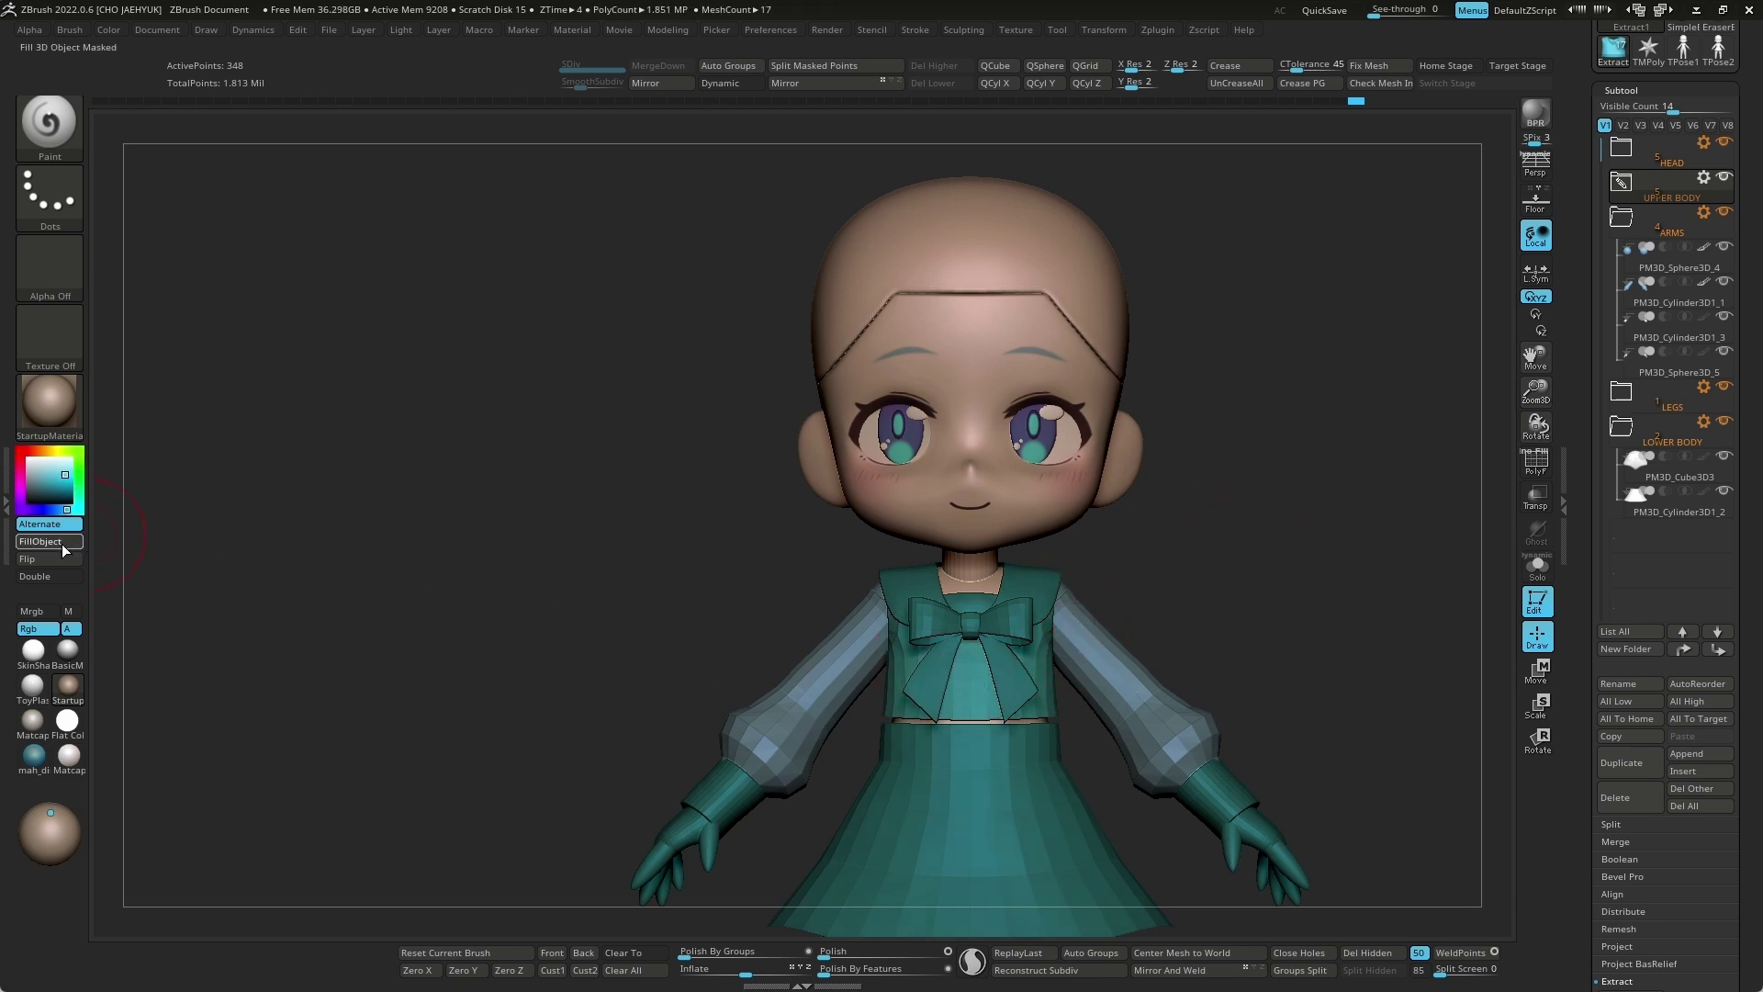
pyautogui.keyDown('alt'); pyautogui.click(1078, 653); pyautogui.keyUp('alt')
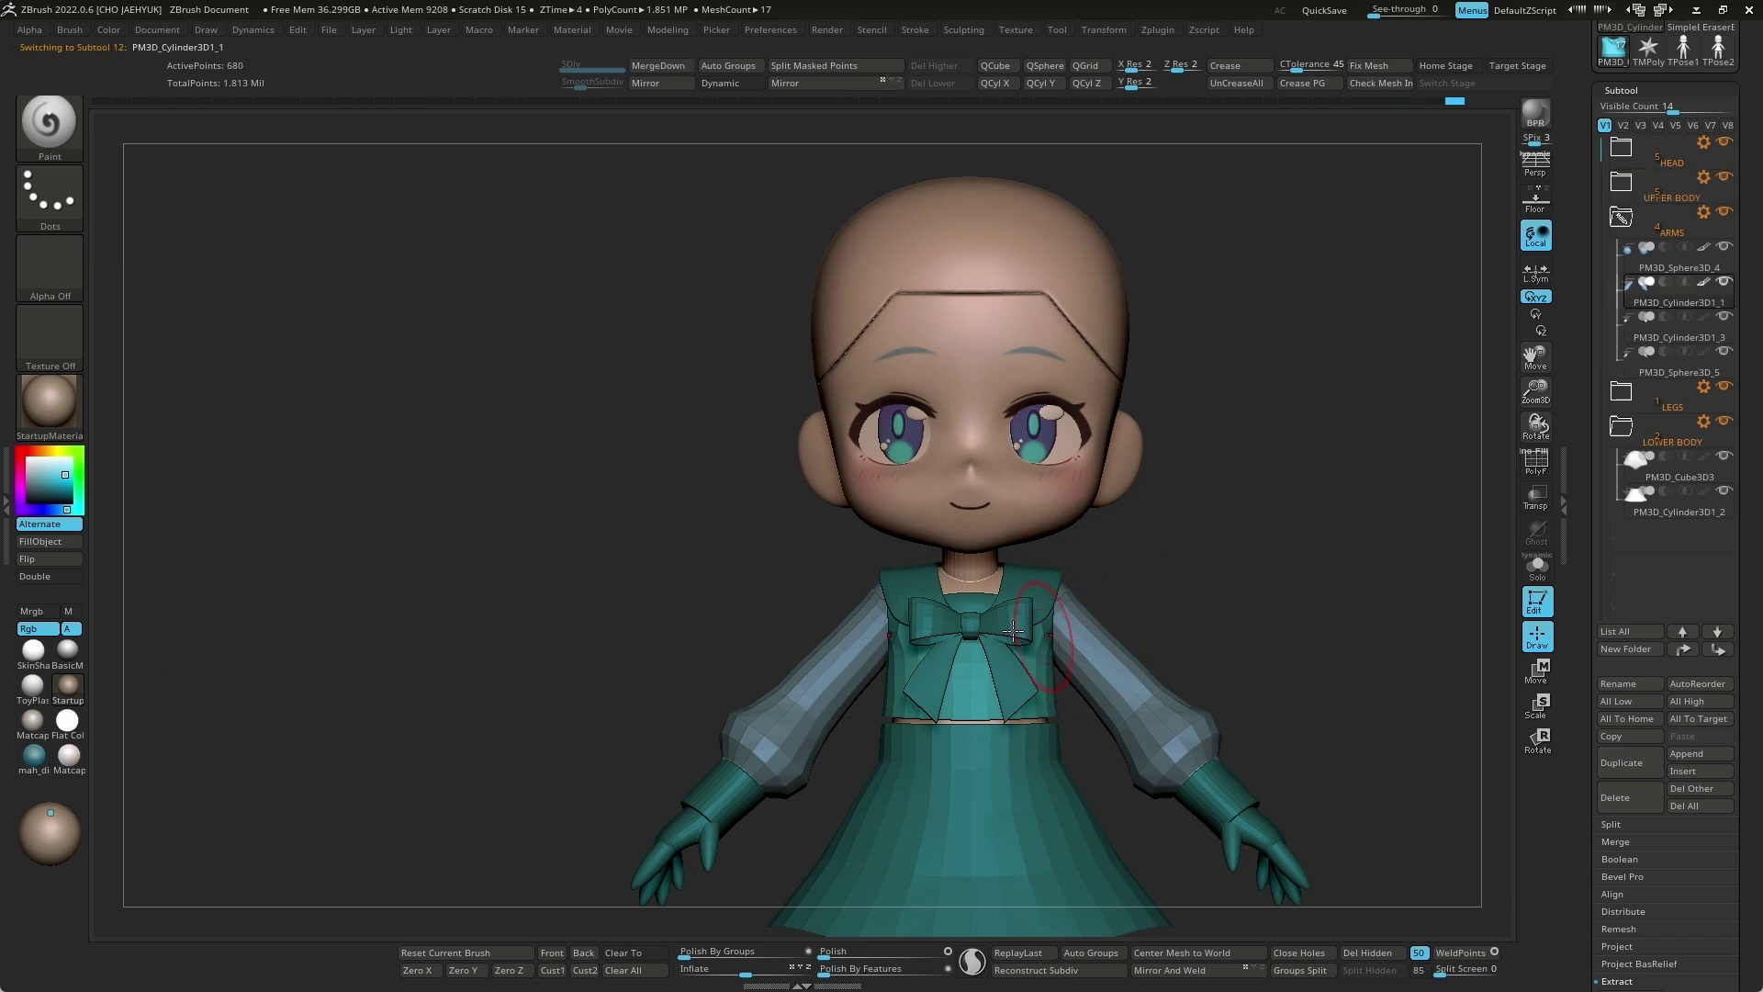
pyautogui.moveTo(1031, 562)
pyautogui.mouseDown()
pyautogui.moveTo(1259, 570)
pyautogui.moveTo(1212, 532)
pyautogui.moveTo(1198, 545)
pyautogui.mouseUp()
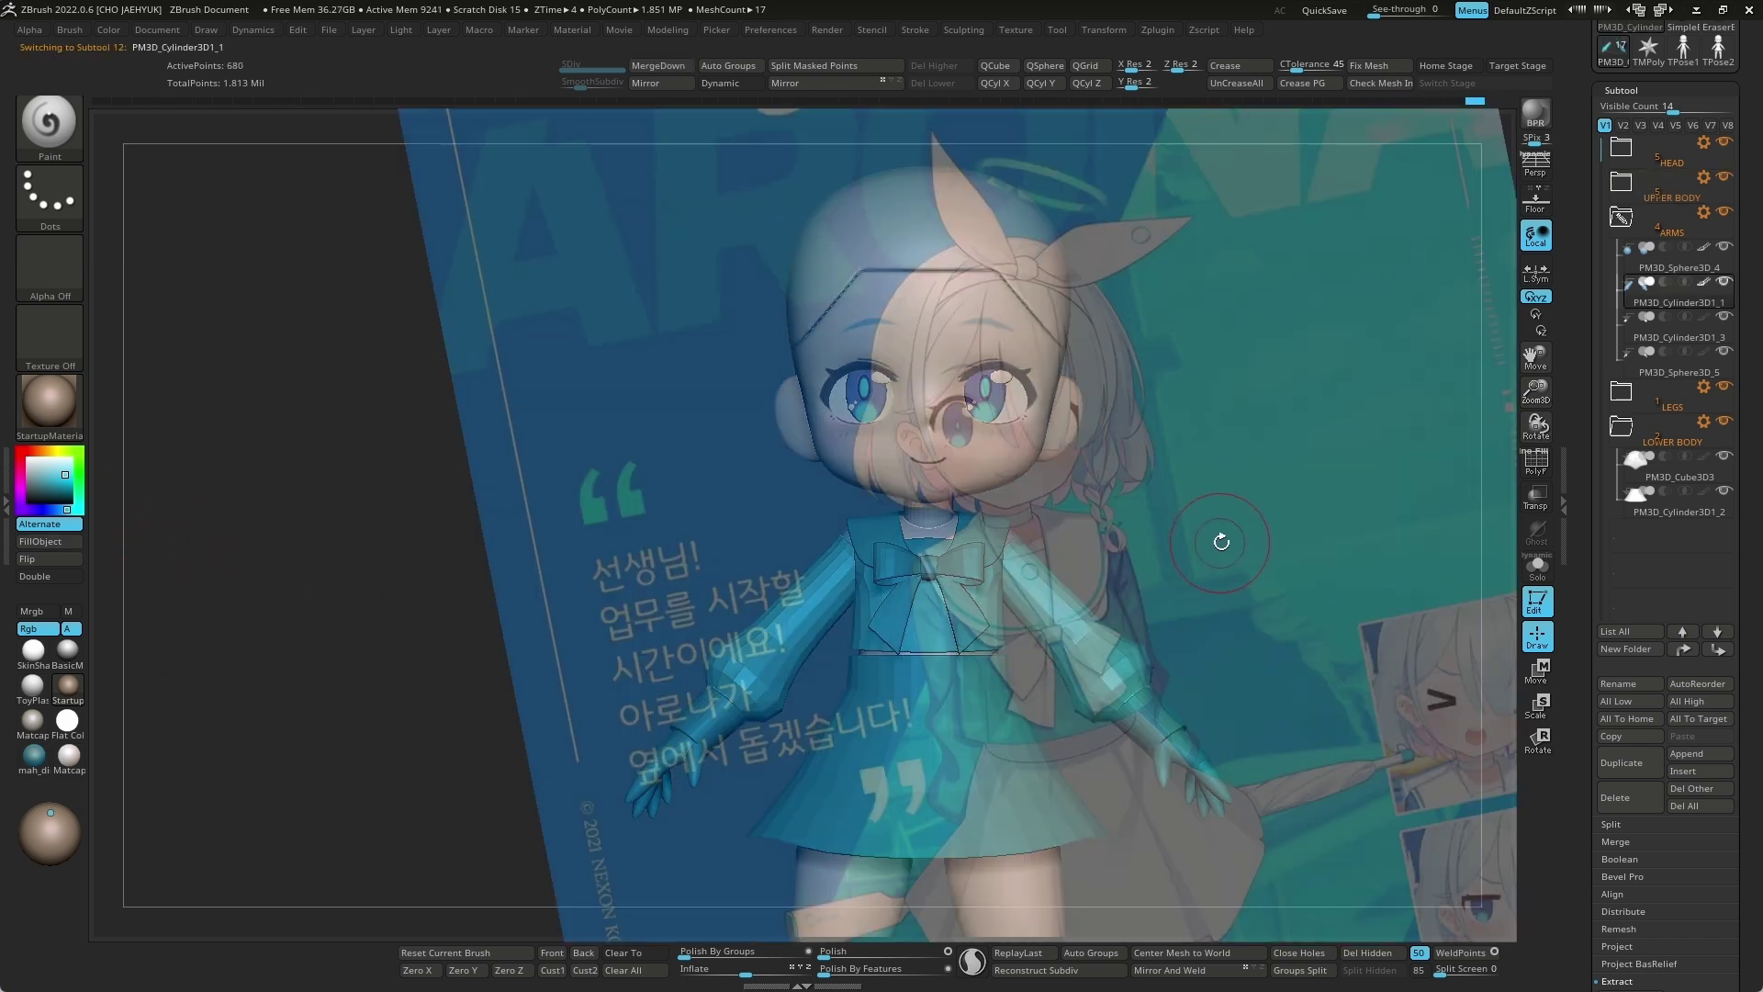
pyautogui.moveTo(1272, 568)
pyautogui.keyDown('alt'); pyautogui.mouseDown()
pyautogui.moveTo(1028, 647)
pyautogui.moveTo(1375, 305)
pyautogui.mouseUp(); pyautogui.keyUp('alt')
pyautogui.keyDown('alt'); pyautogui.click(1022, 362); pyautogui.keyUp('alt')
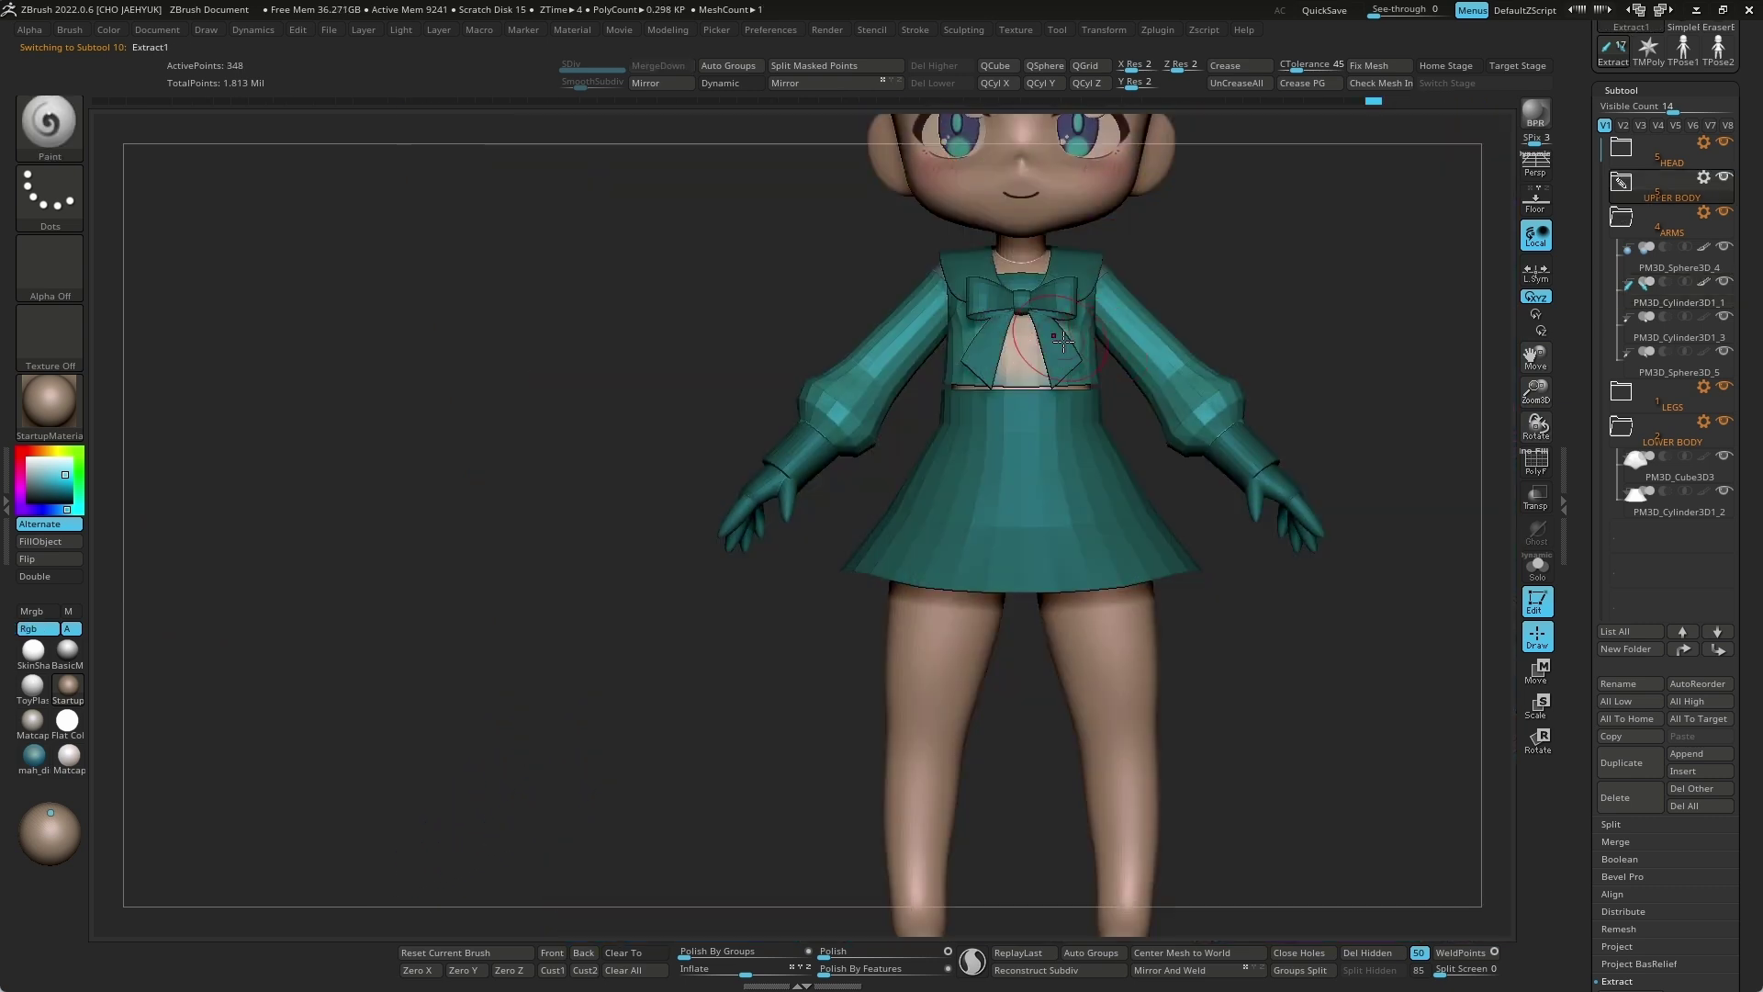
pyautogui.moveTo(1194, 316)
pyautogui.mouseDown()
pyautogui.moveTo(1212, 319)
pyautogui.moveTo(1017, 375)
pyautogui.mouseUp()
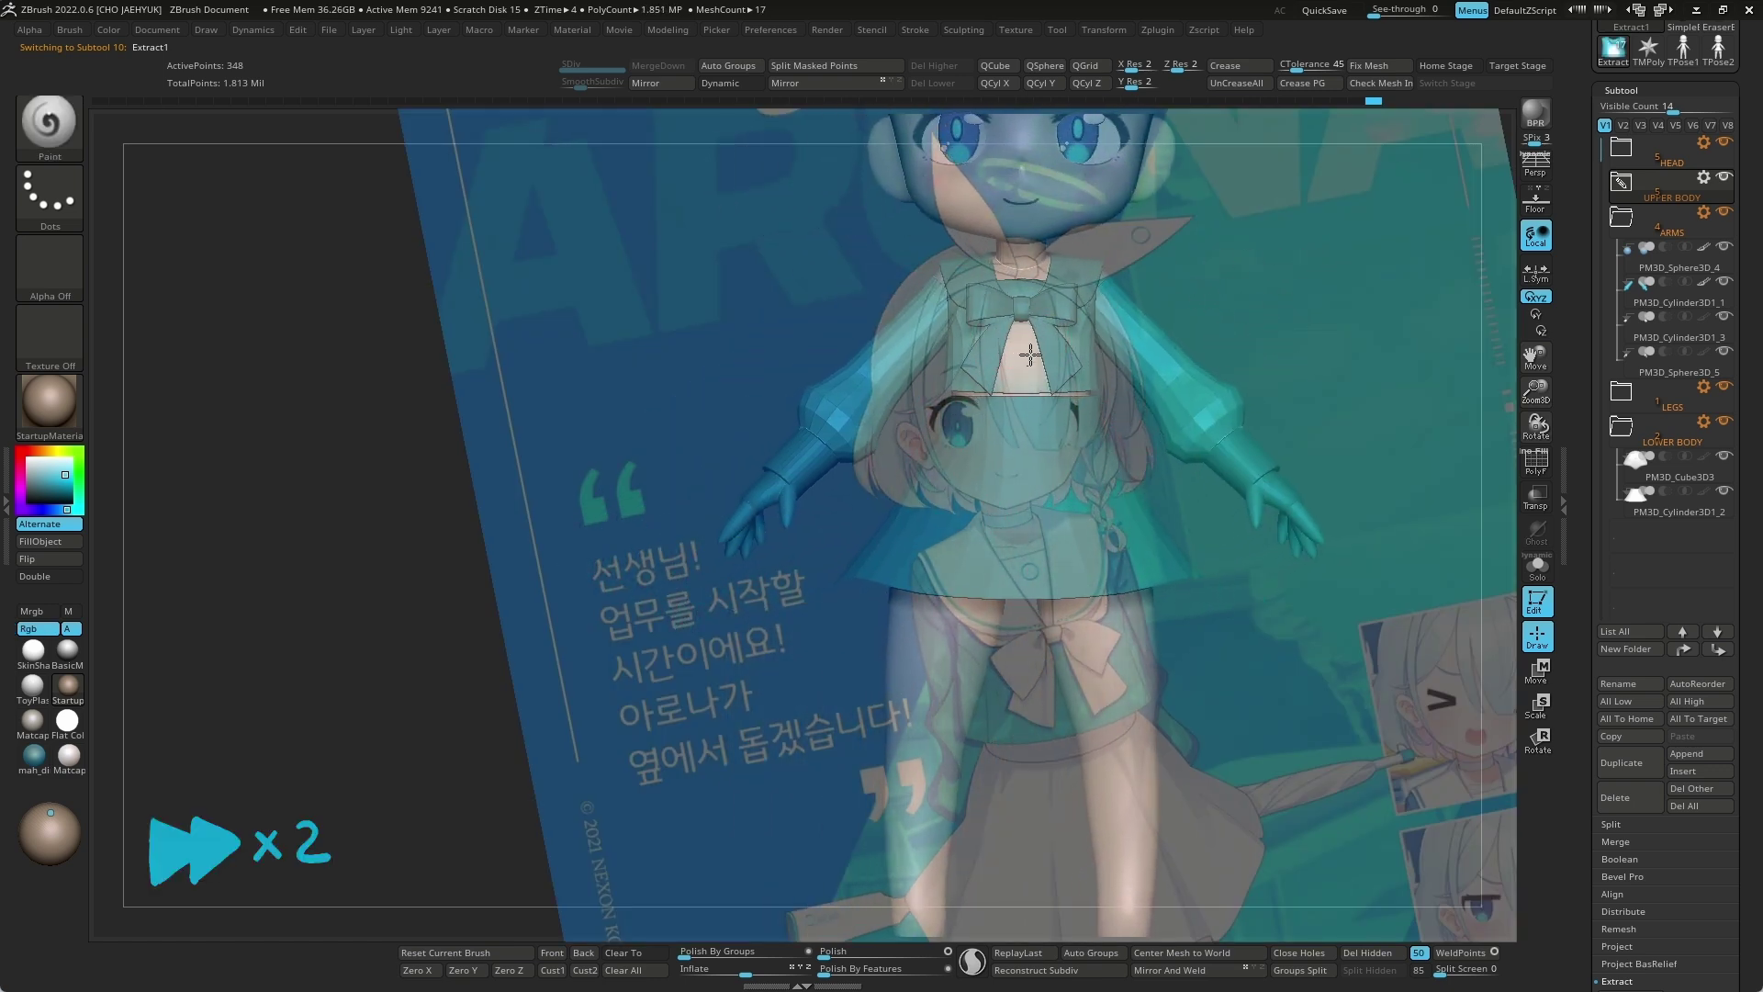
# Step: Compare the outfit against the reference image, then hide it and apply Matcap_anime
pyautogui.press('z')
pyautogui.moveTo(1314, 465); pyautogui.dragTo(1332, 641)
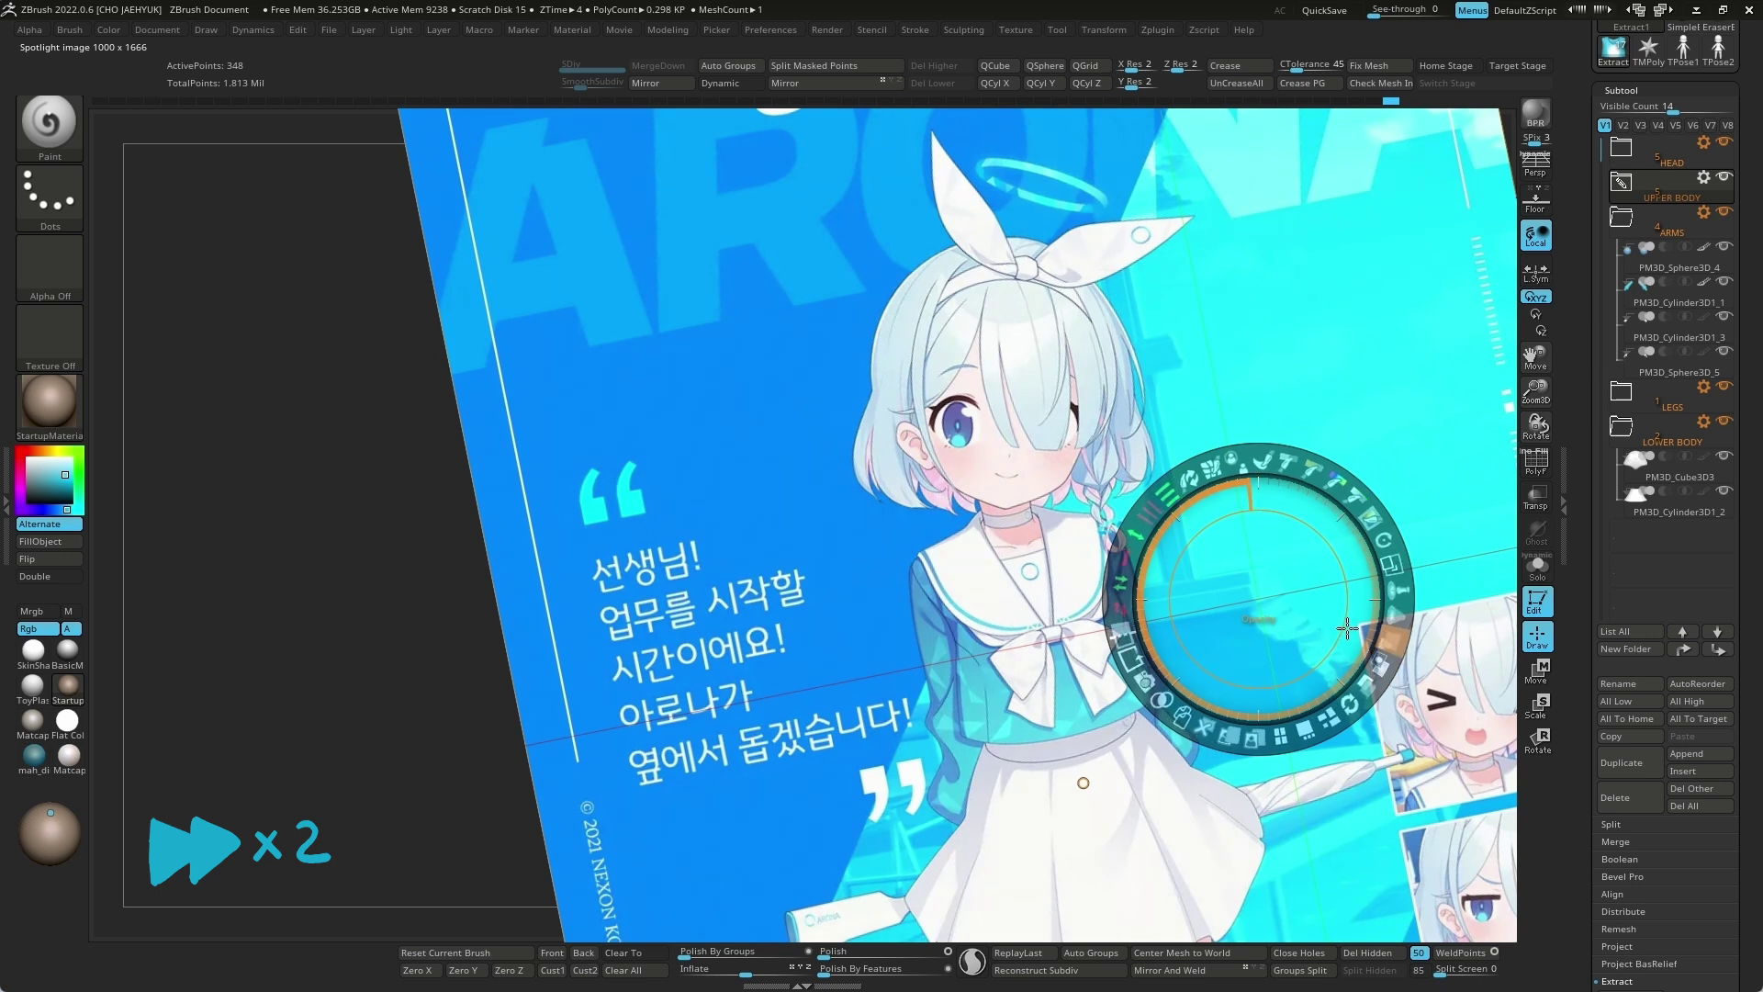
pyautogui.press('z')
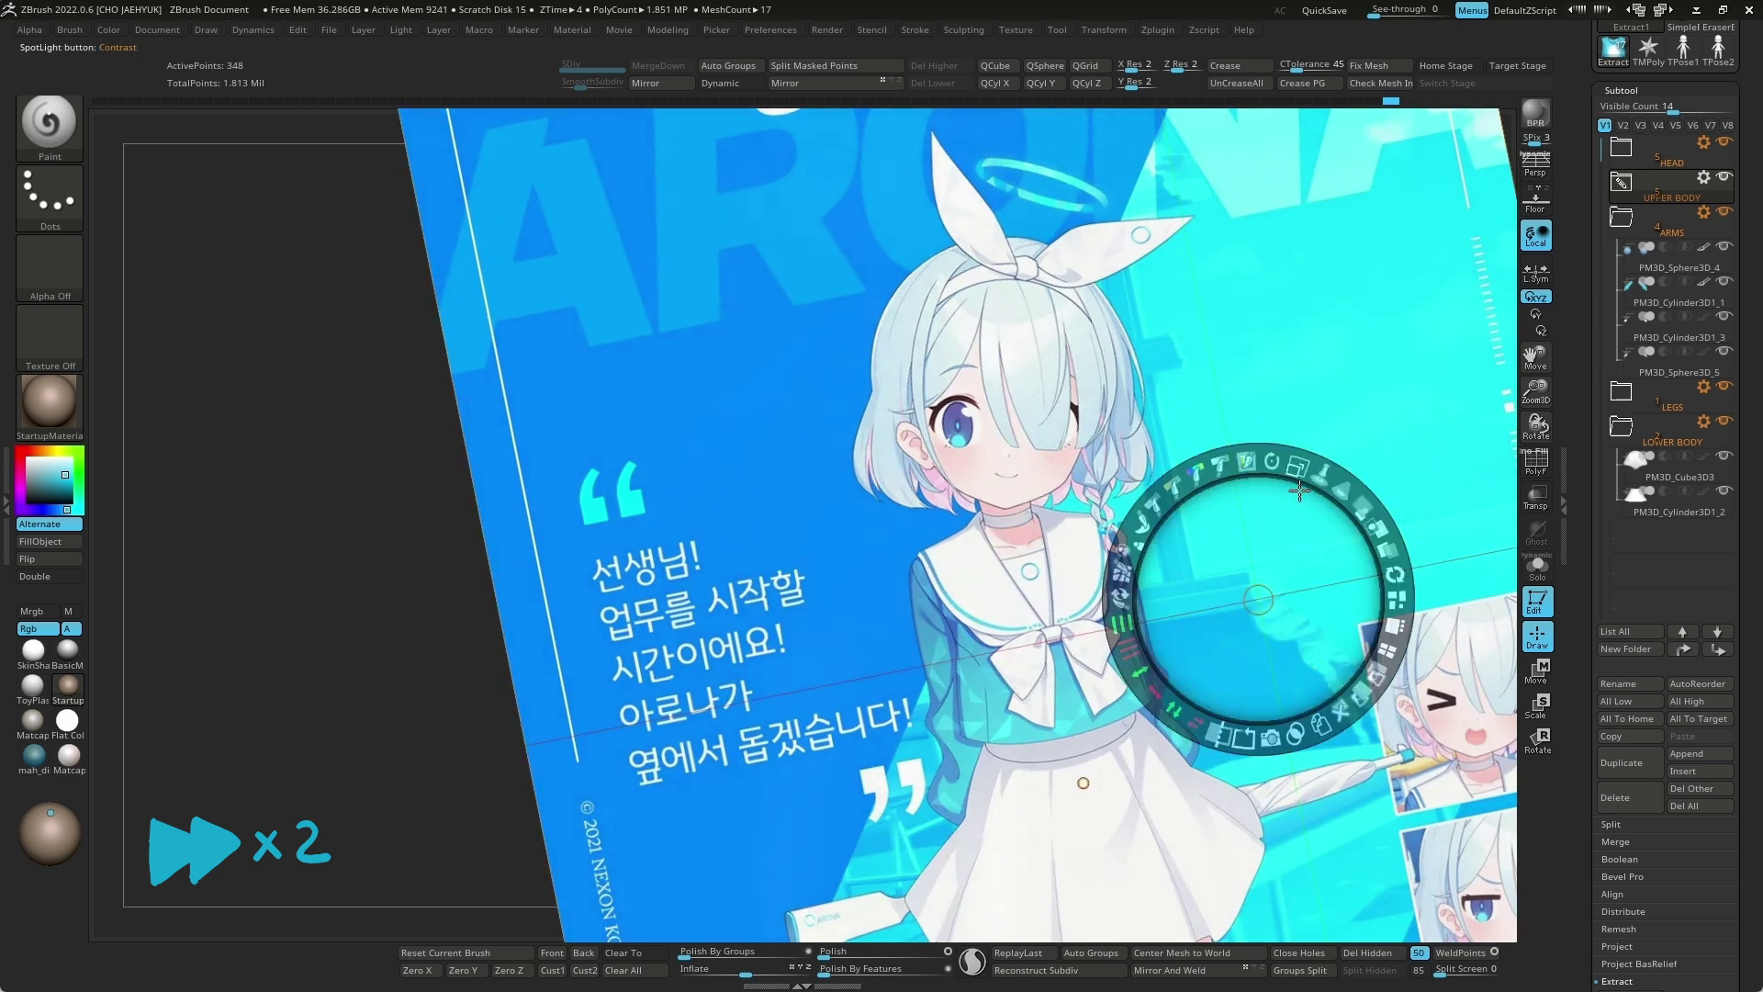
pyautogui.press('z')
pyautogui.moveTo(1188, 514); pyautogui.dragTo(1019, 606)
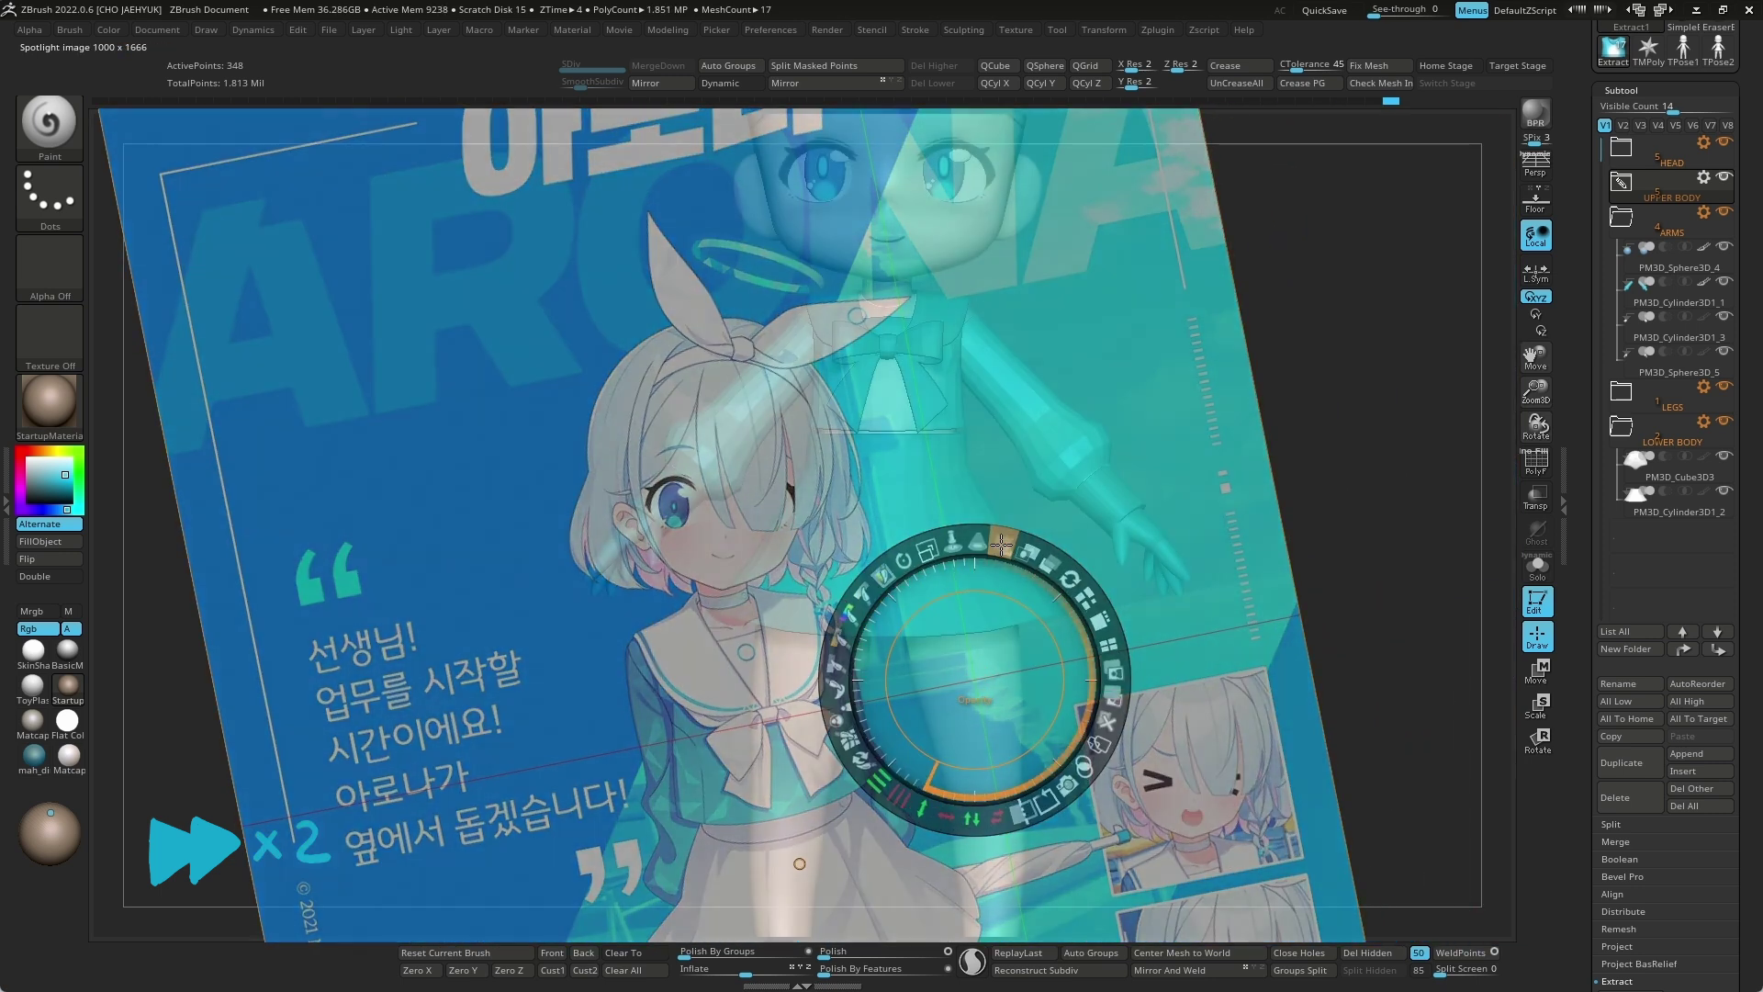
pyautogui.press('z')
pyautogui.hotkey('shift', 'z')
pyautogui.hotkey('shift', 'z')
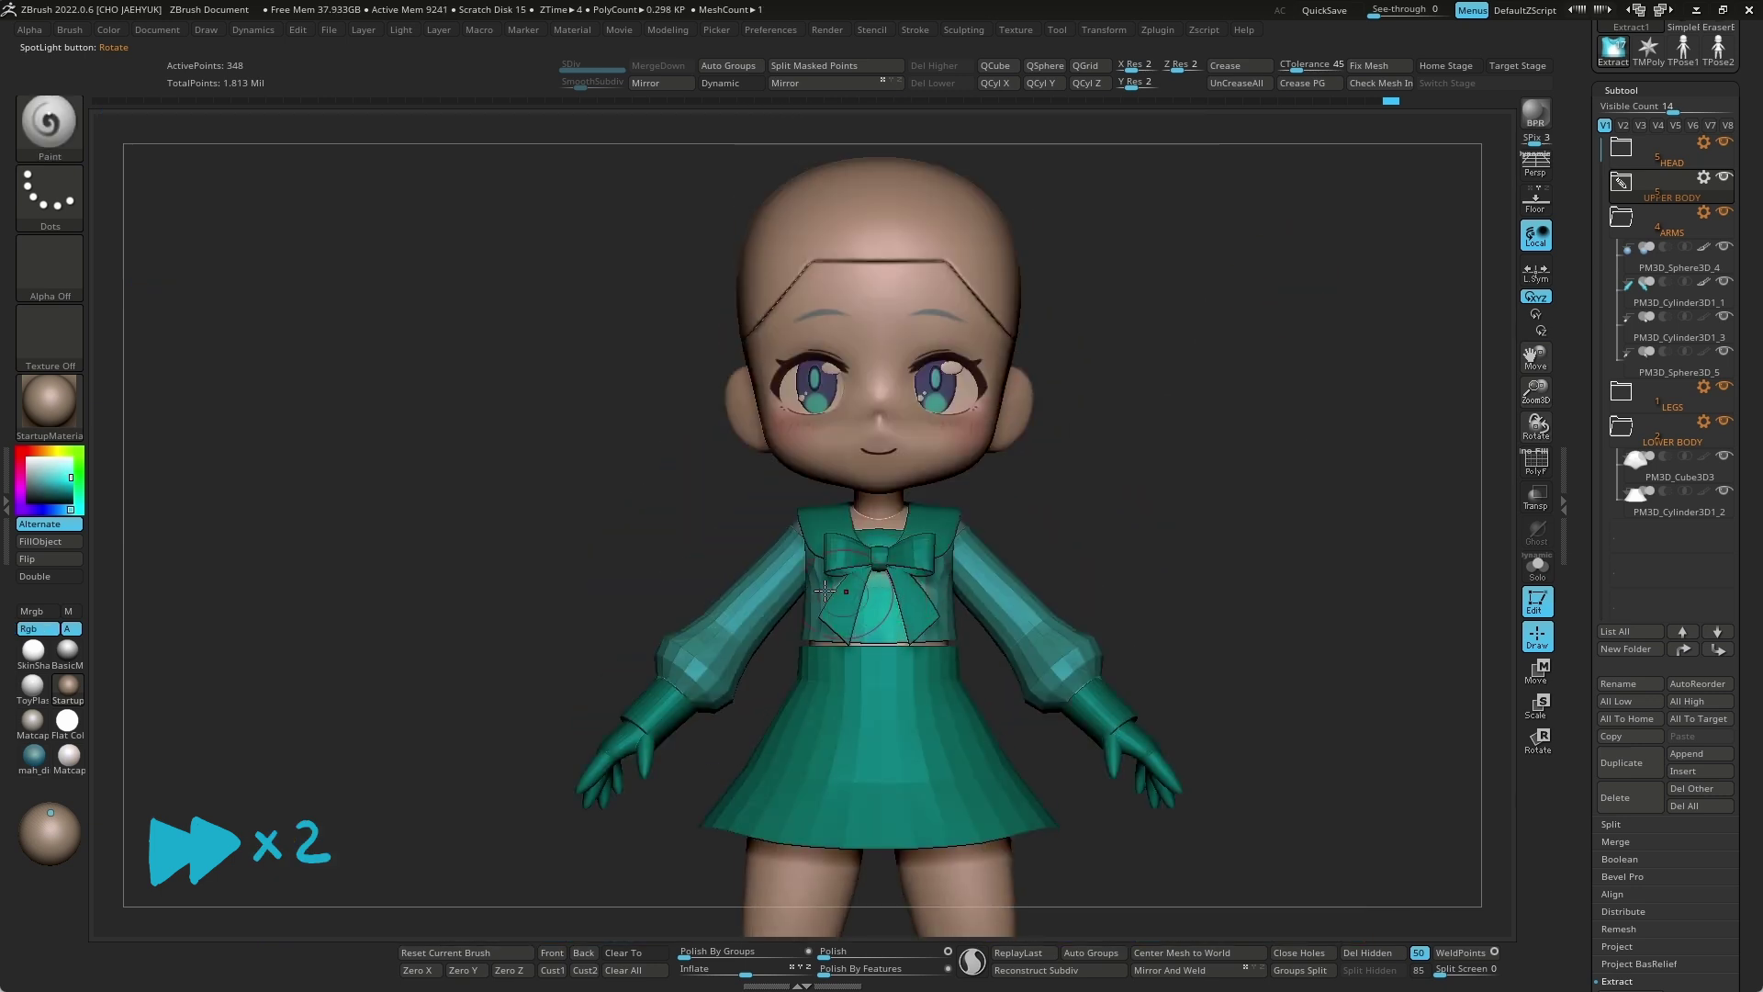
pyautogui.click(69, 755)
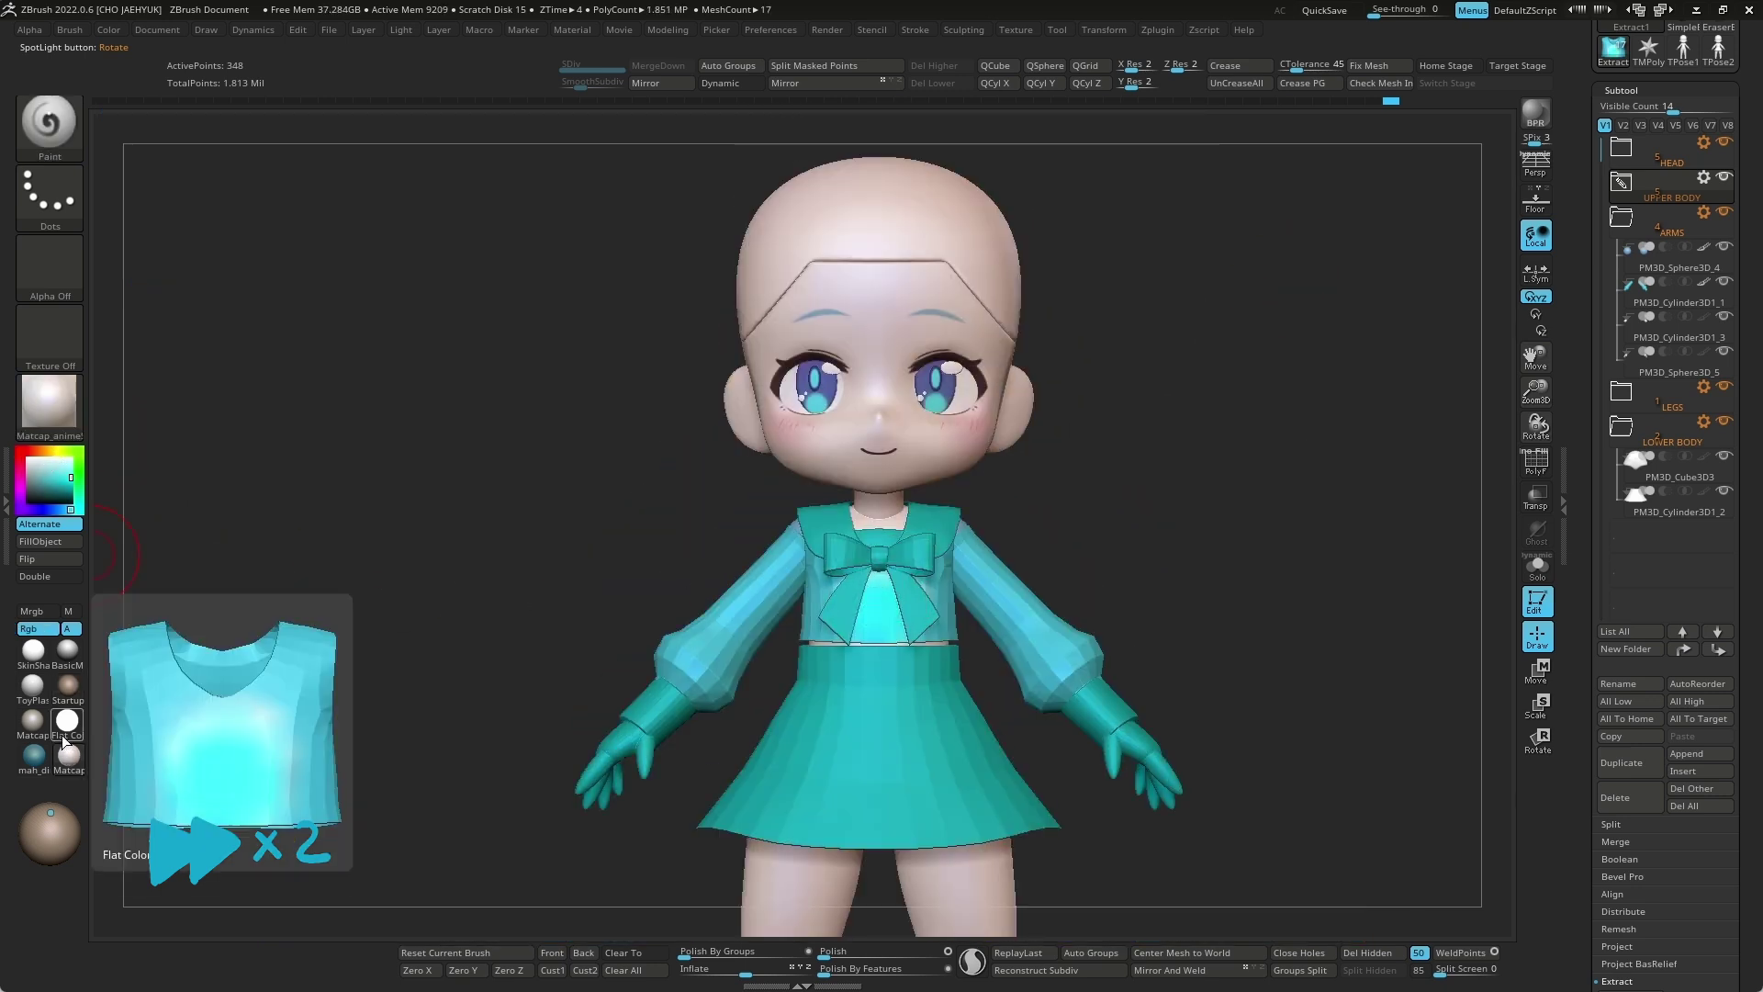
# Step: Switch to Flat Color and fill the sleeves with greyish blue
pyautogui.click(69, 730)
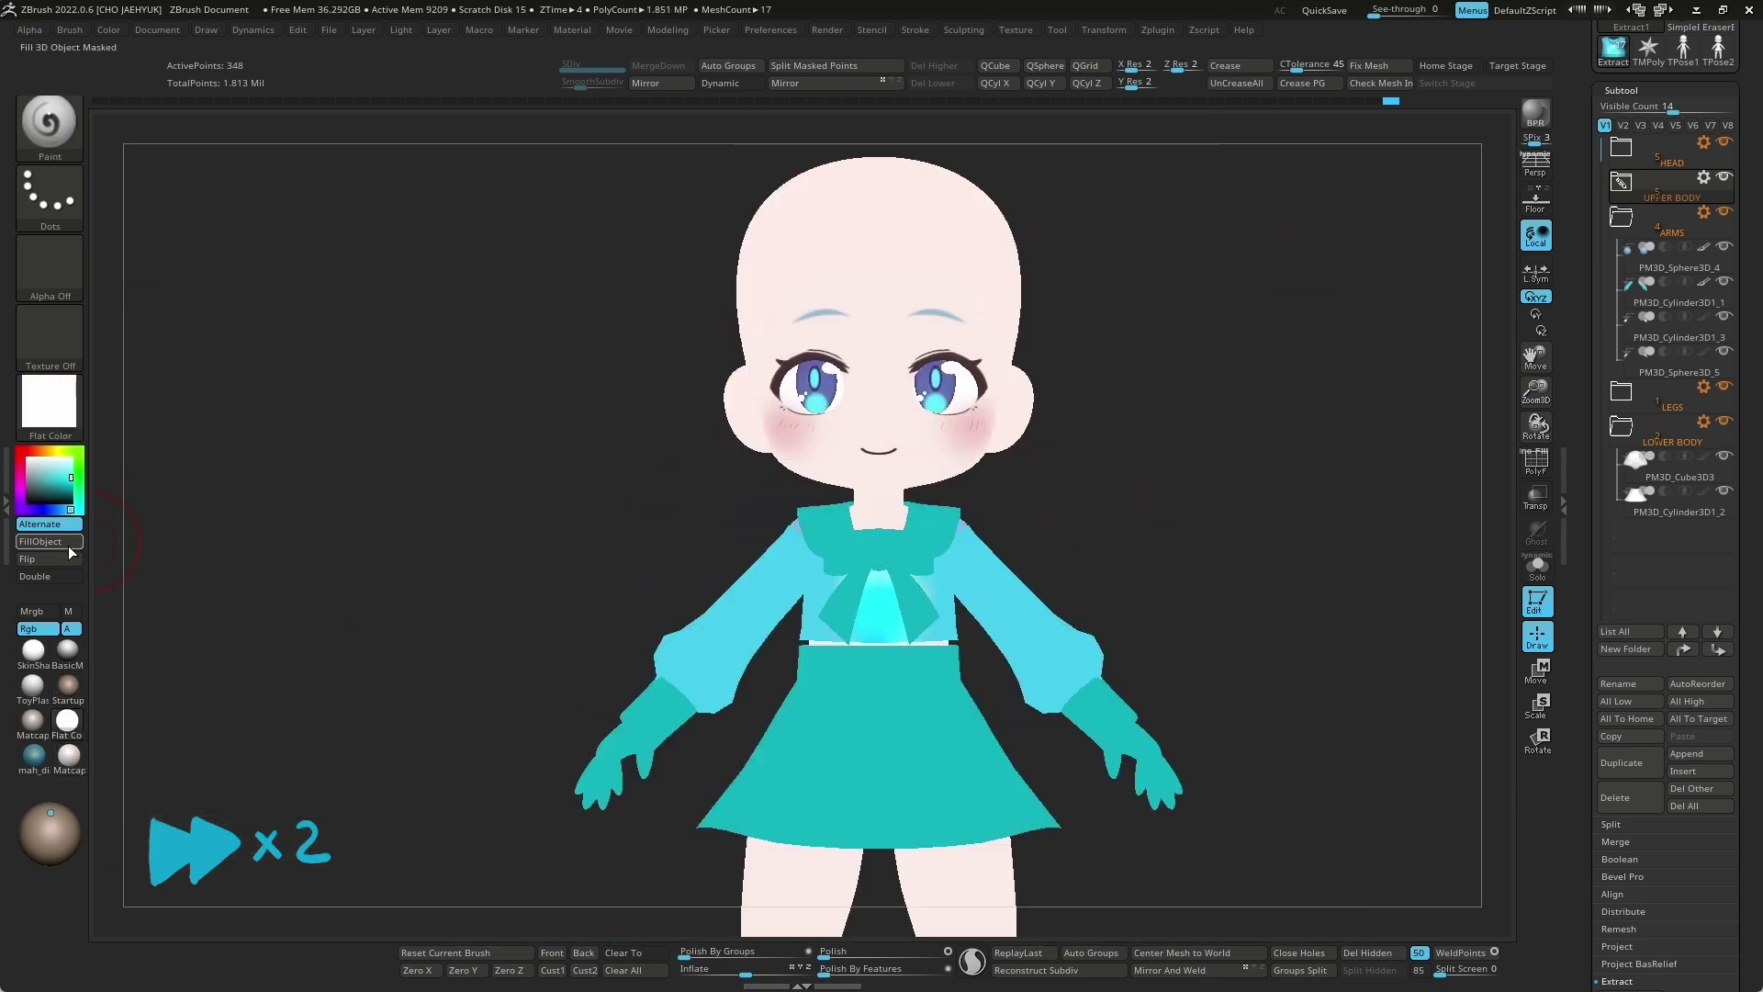
pyautogui.keyDown('alt'); pyautogui.click(982, 580); pyautogui.keyUp('alt')
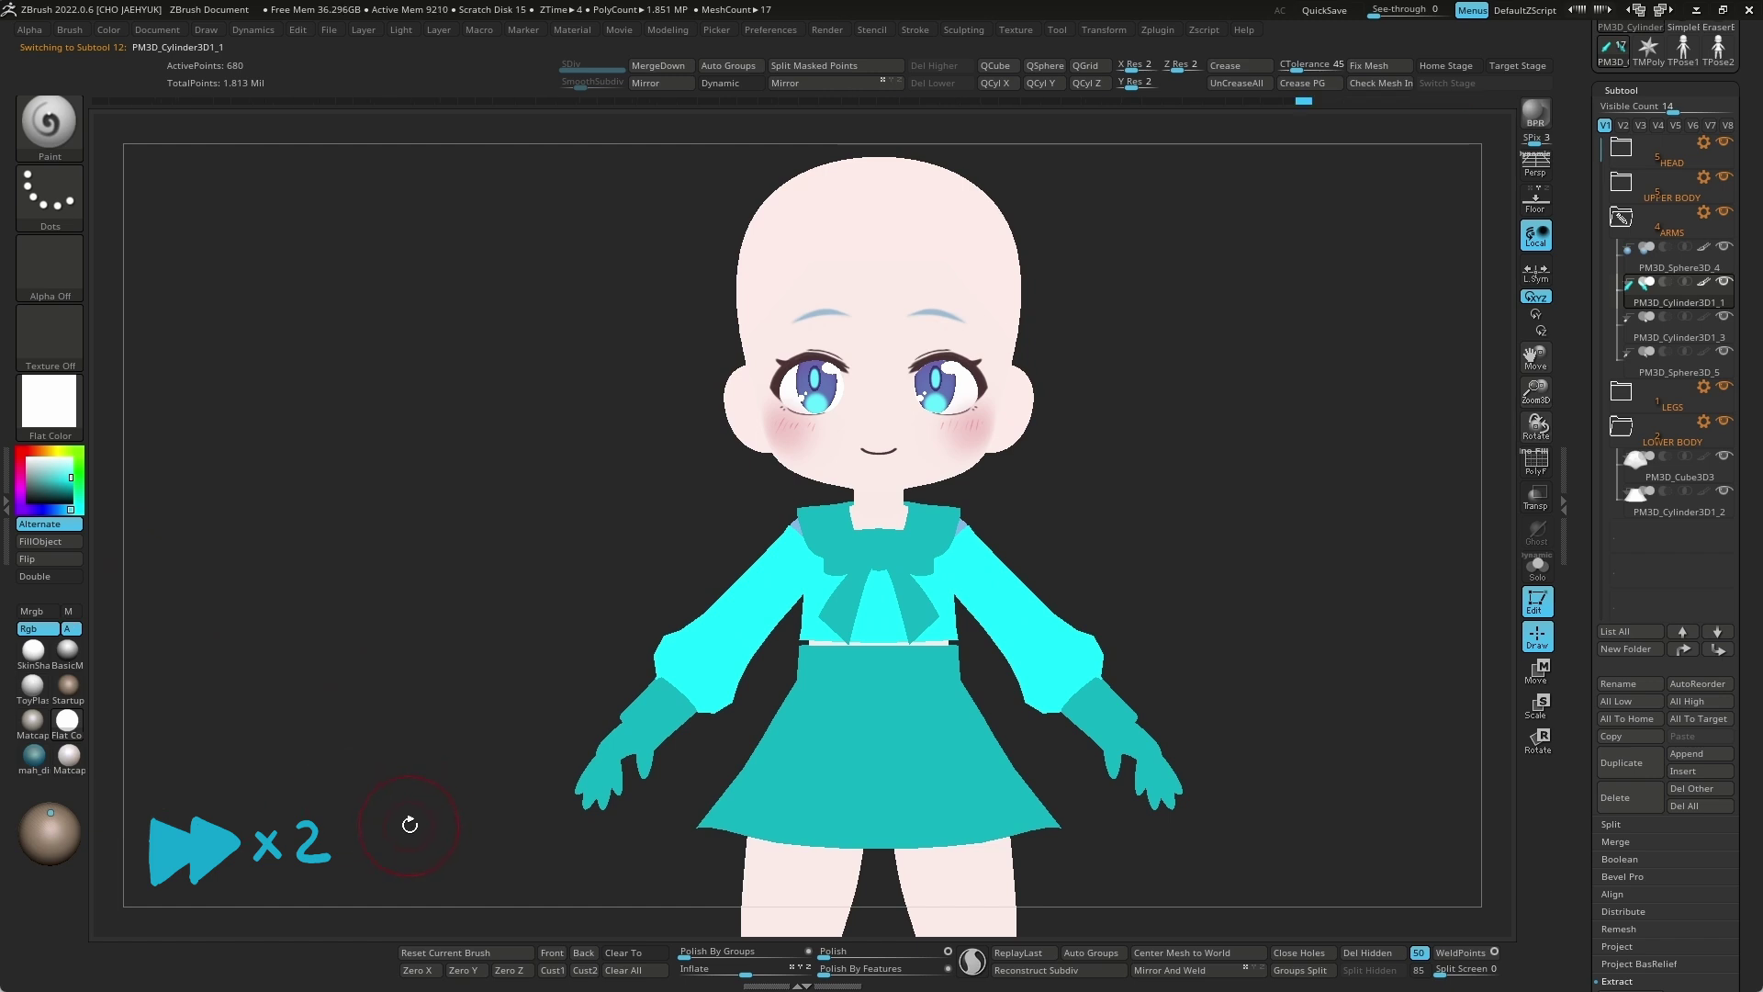
pyautogui.click(53, 472)
pyautogui.click(57, 542)
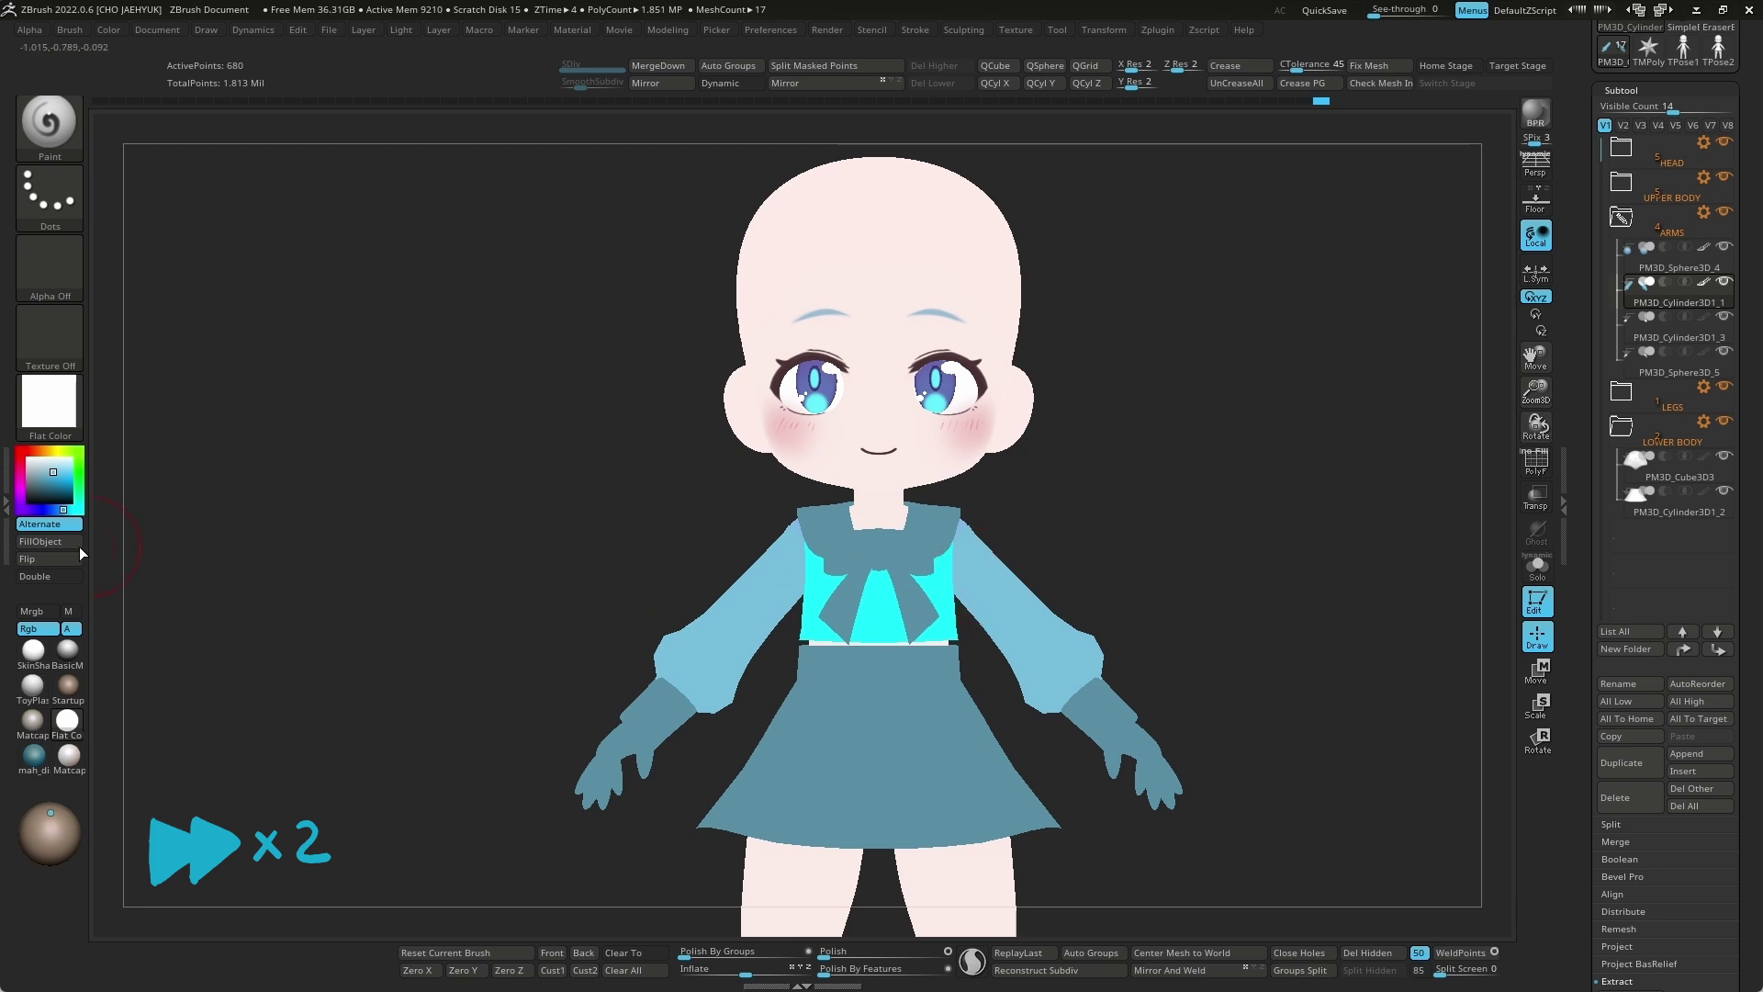
# Step: Select Extract1 and set the paint colour to R 70, G 212
pyautogui.keyDown('alt'); pyautogui.click(958, 598); pyautogui.keyUp('alt')
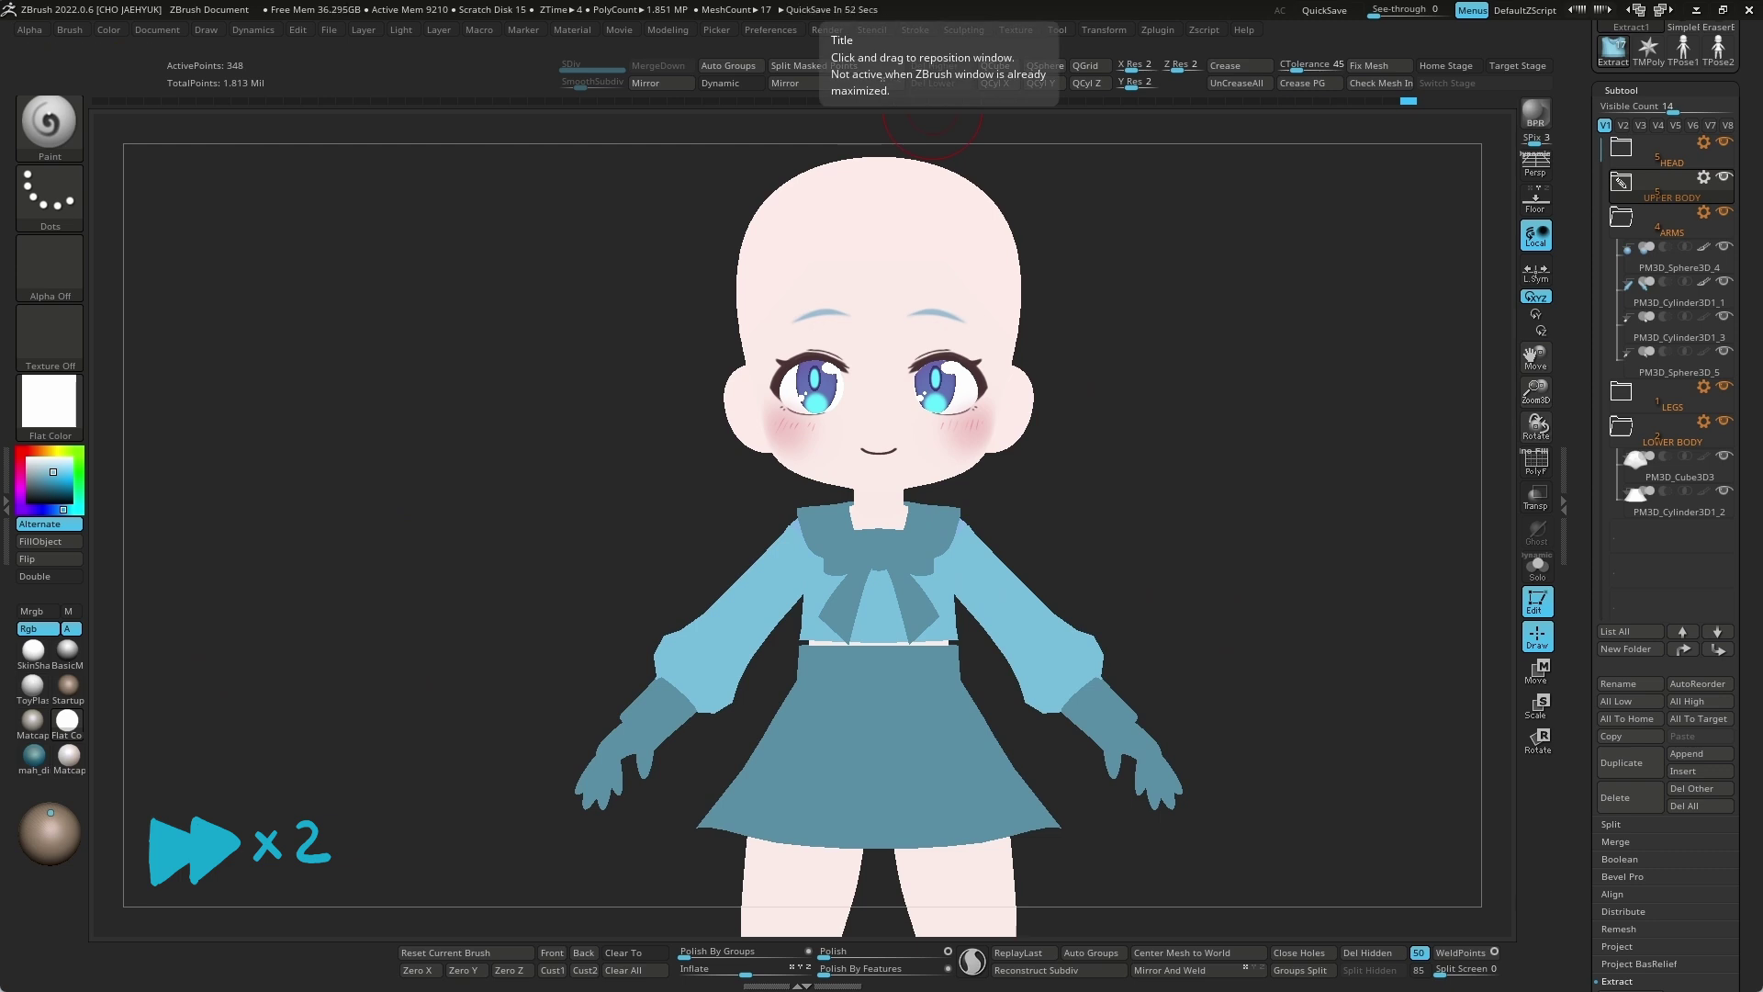
pyautogui.click(108, 30)
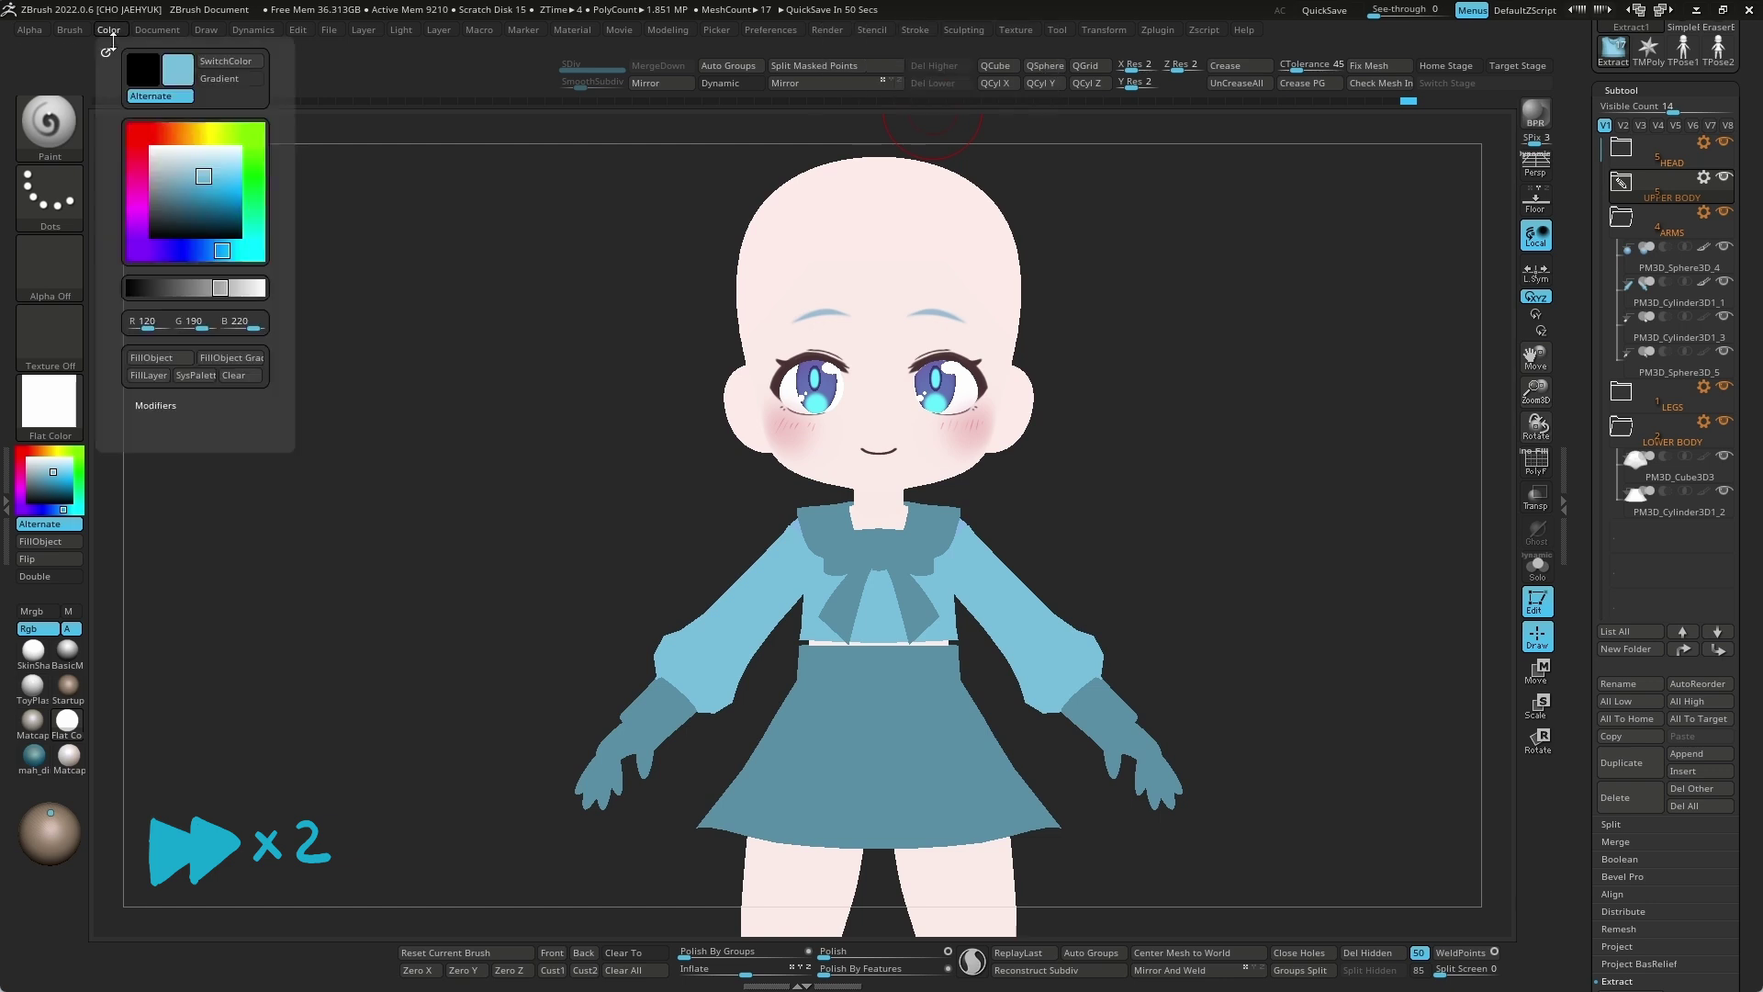
pyautogui.click(147, 320)
pyautogui.write('70')
pyautogui.press('Tab')
pyautogui.write('212')
pyautogui.press('Return')
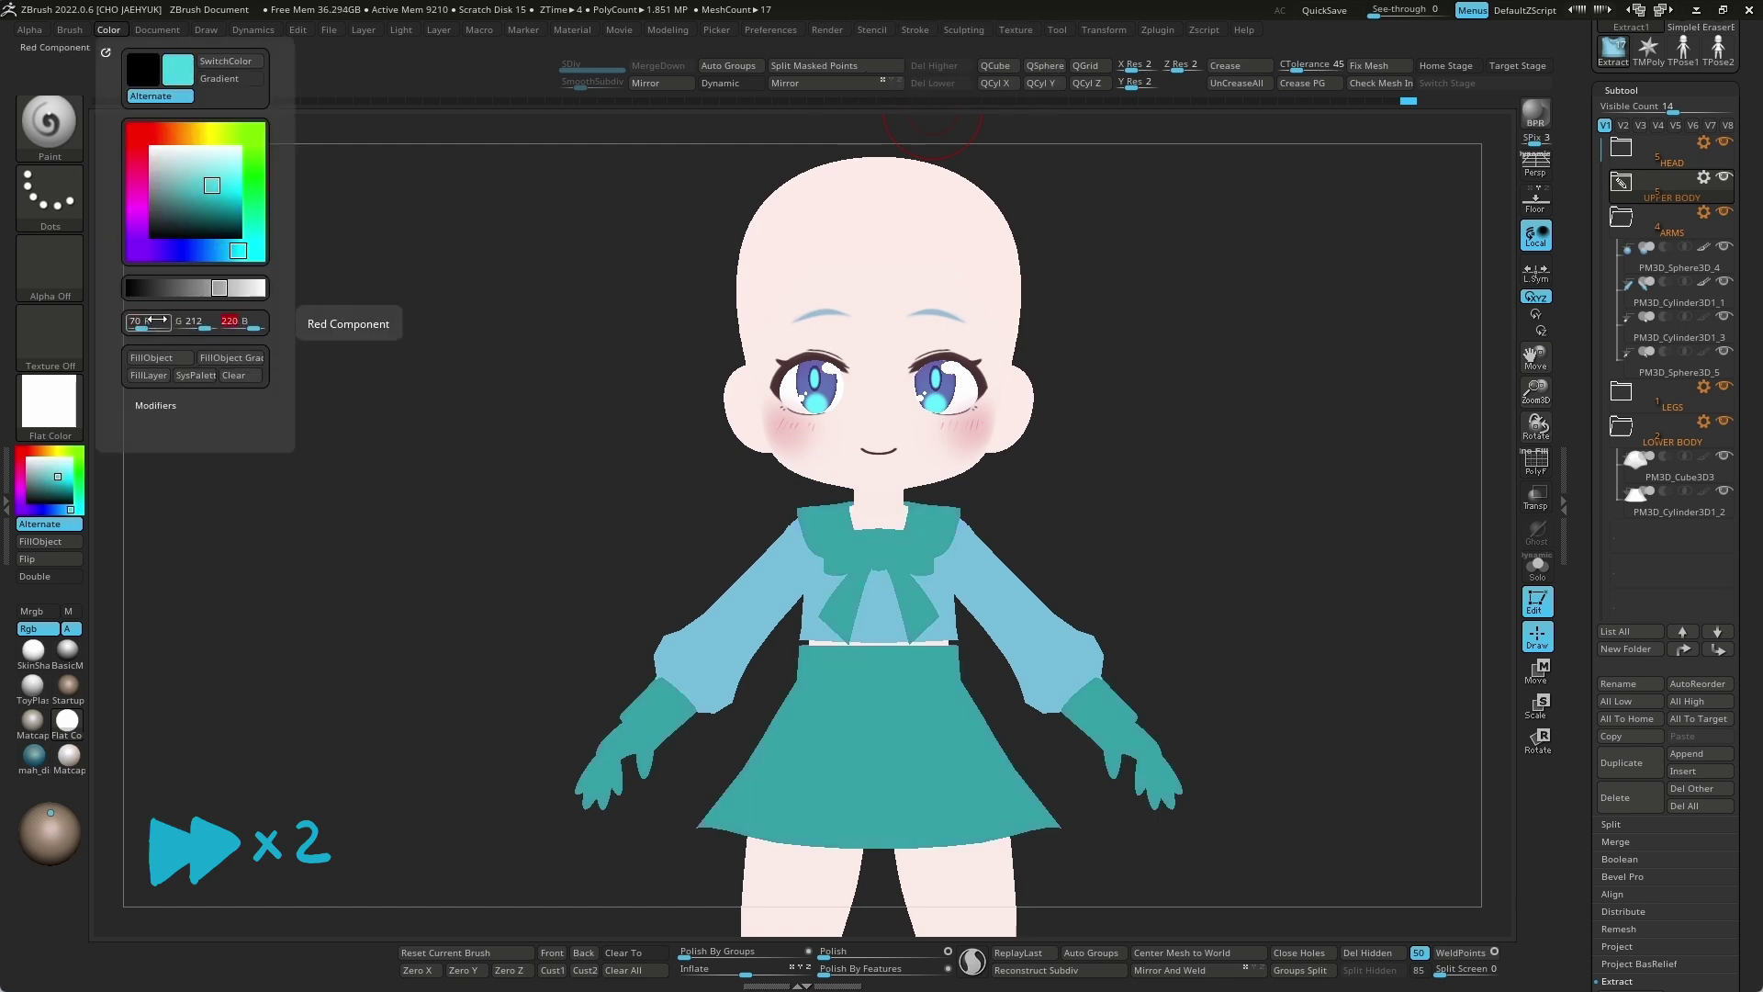
# Step: Select the sleeves, pick a light grey for the trim, and select the head
pyautogui.keyDown('alt'); pyautogui.click(831, 634); pyautogui.keyUp('alt')
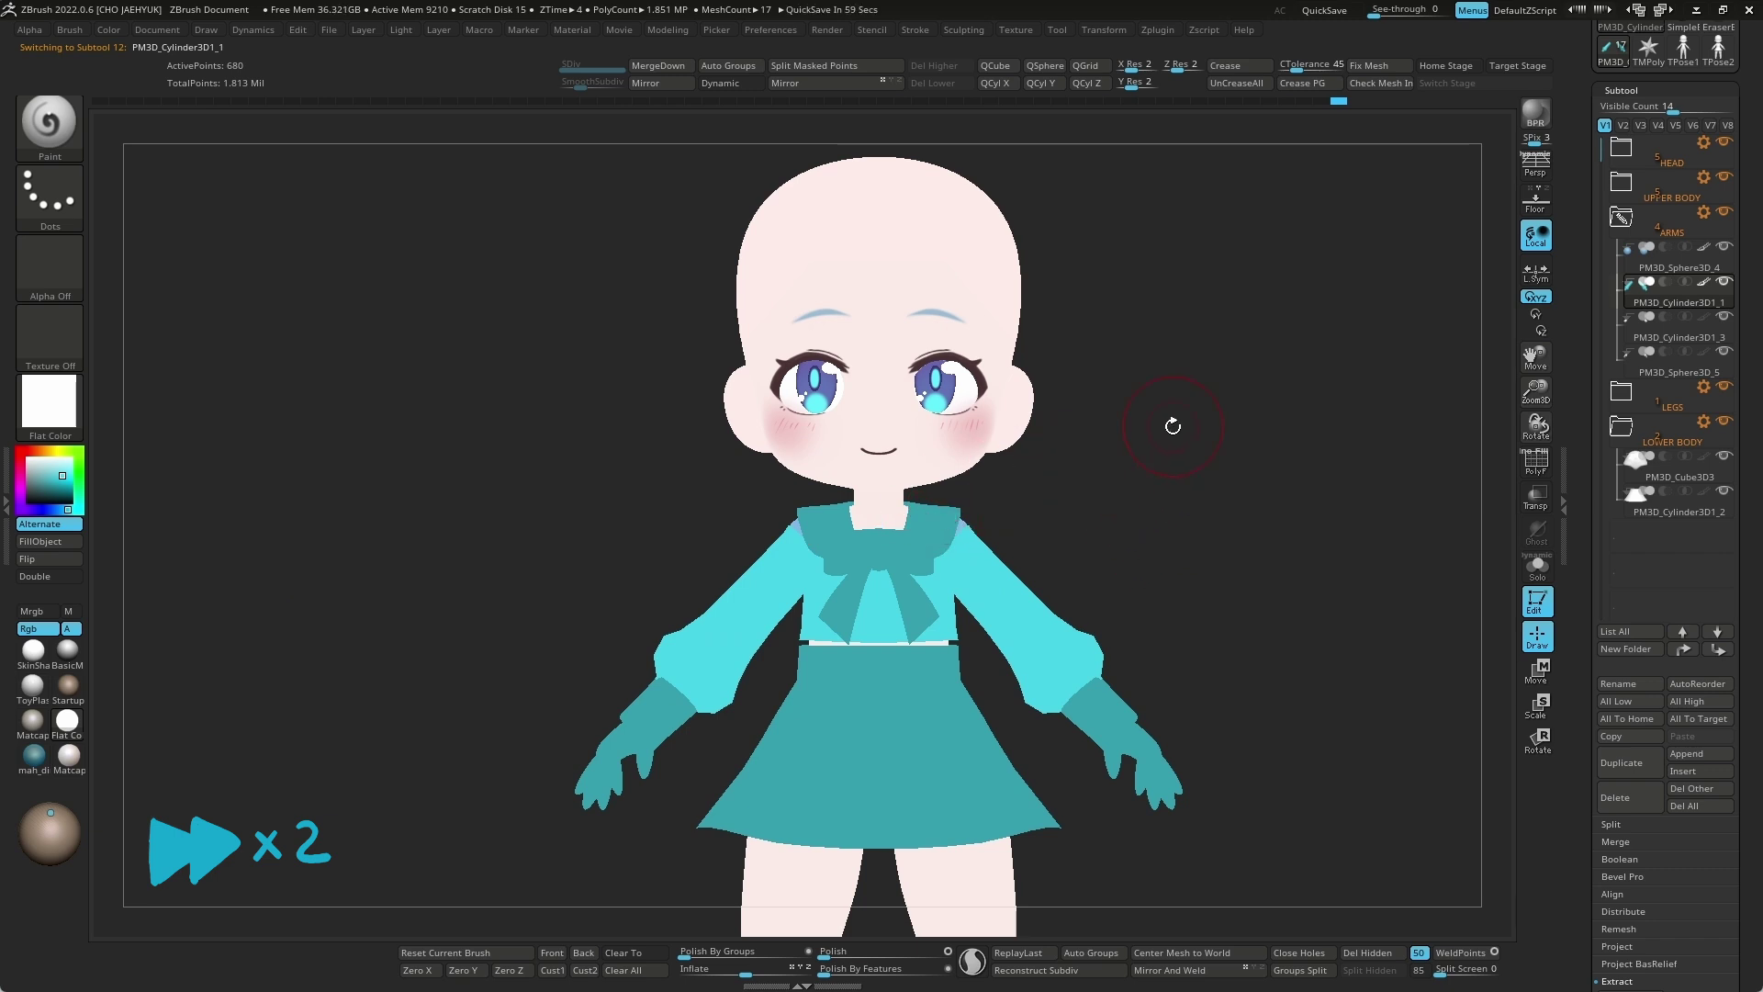
pyautogui.moveTo(41, 464); pyautogui.dragTo(901, 630)
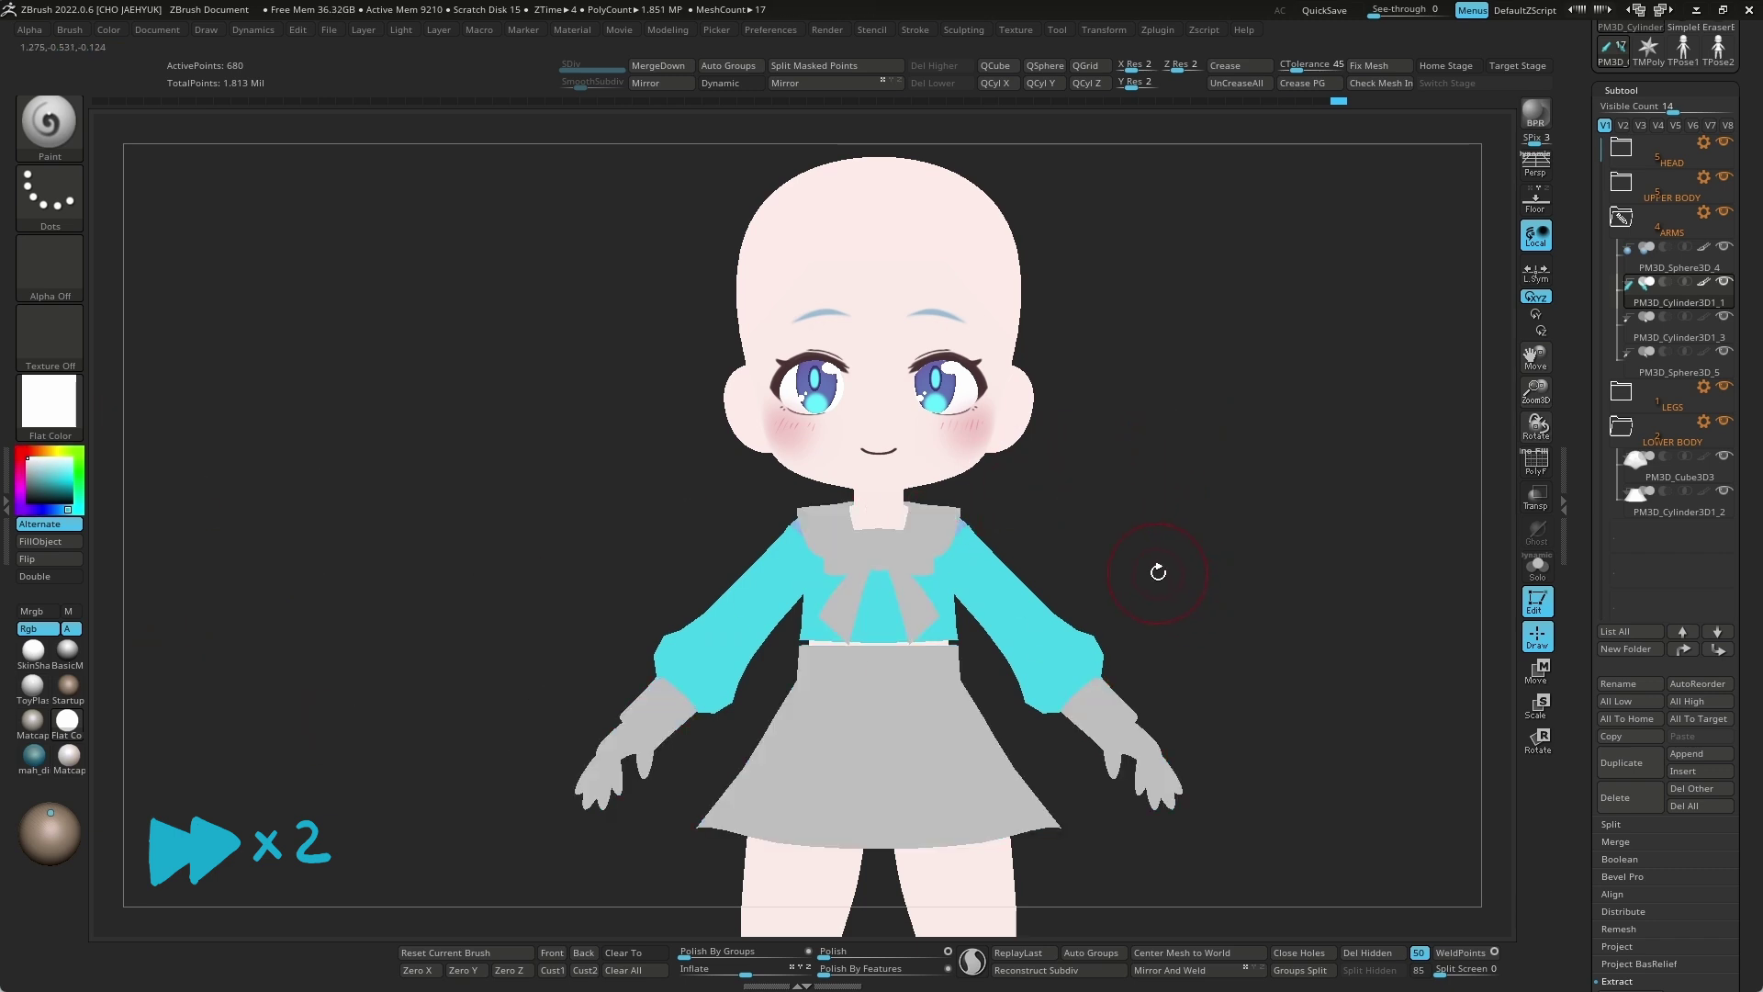
pyautogui.moveTo(1248, 604)
pyautogui.mouseDown()
pyautogui.moveTo(1216, 523)
pyautogui.moveTo(1216, 563)
pyautogui.moveTo(1181, 567)
pyautogui.moveTo(1182, 591)
pyautogui.moveTo(1291, 614)
pyautogui.moveTo(1221, 547)
pyautogui.moveTo(1193, 575)
pyautogui.moveTo(1224, 651)
pyautogui.moveTo(1154, 382)
pyautogui.moveTo(1153, 657)
pyautogui.moveTo(1200, 764)
pyautogui.moveTo(1117, 500)
pyautogui.moveTo(971, 638)
pyautogui.mouseUp()
pyautogui.keyDown('alt'); pyautogui.click(1051, 591); pyautogui.keyUp('alt')
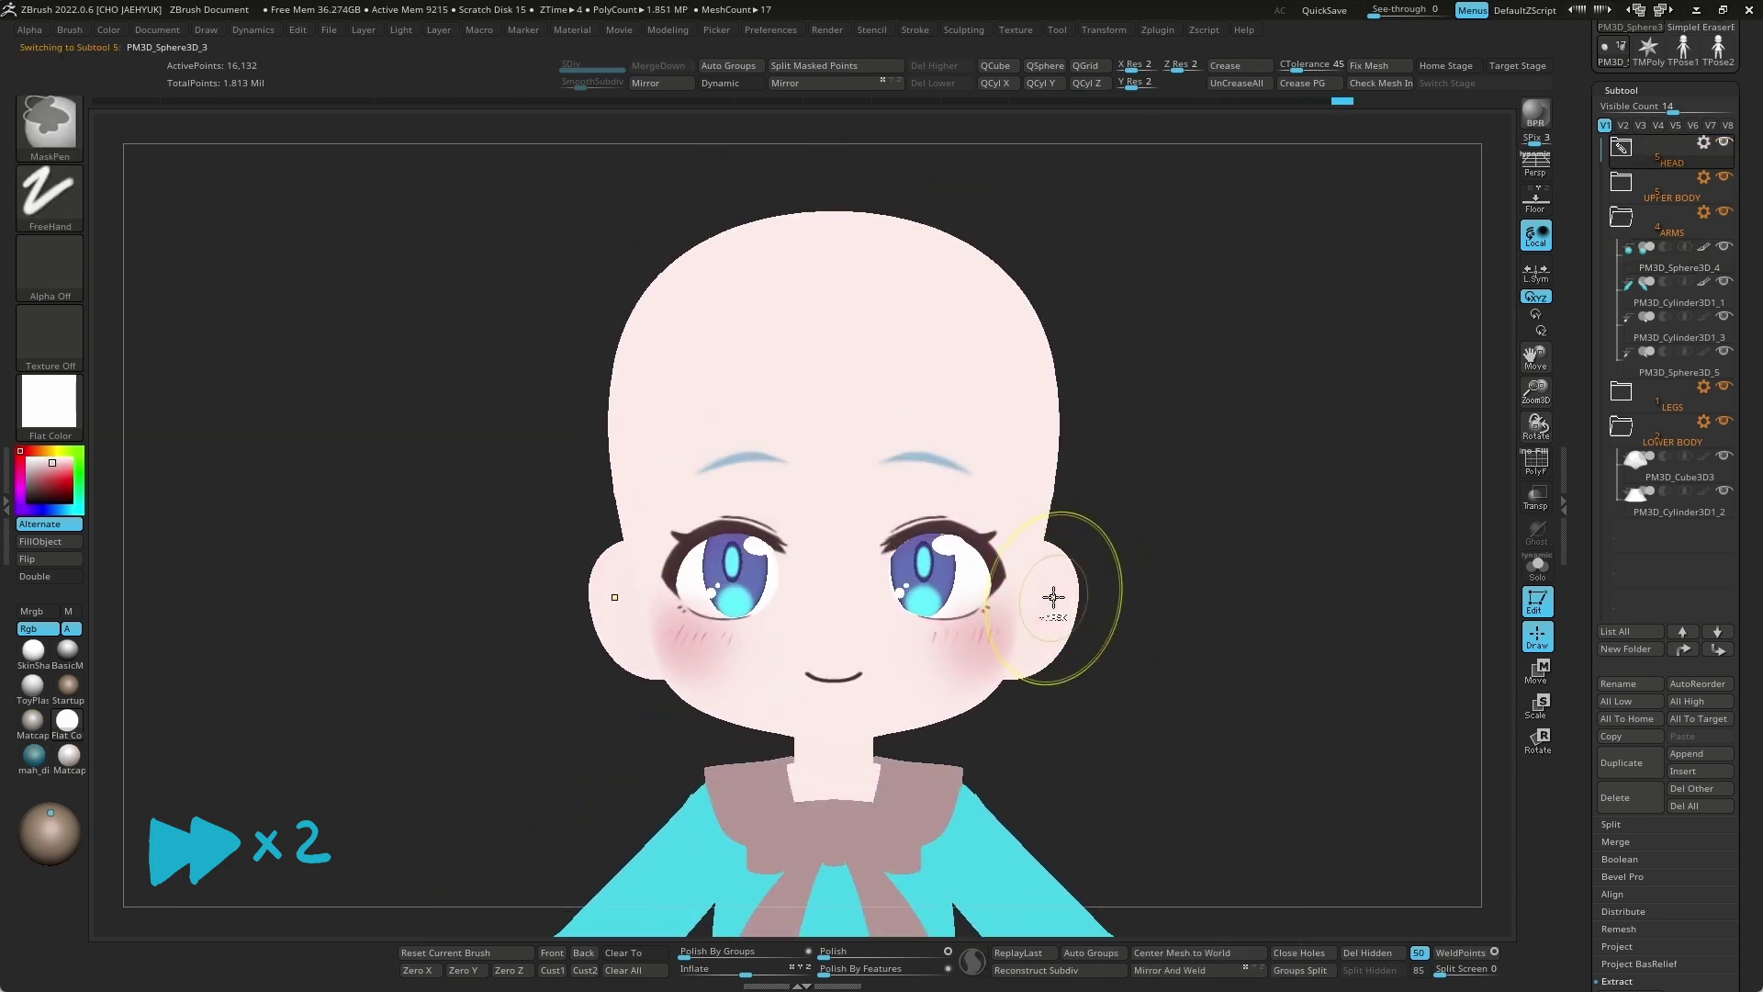
# Step: Select the hands and bow, then fill the collar, skirt and cuffs with white
pyautogui.press('f')
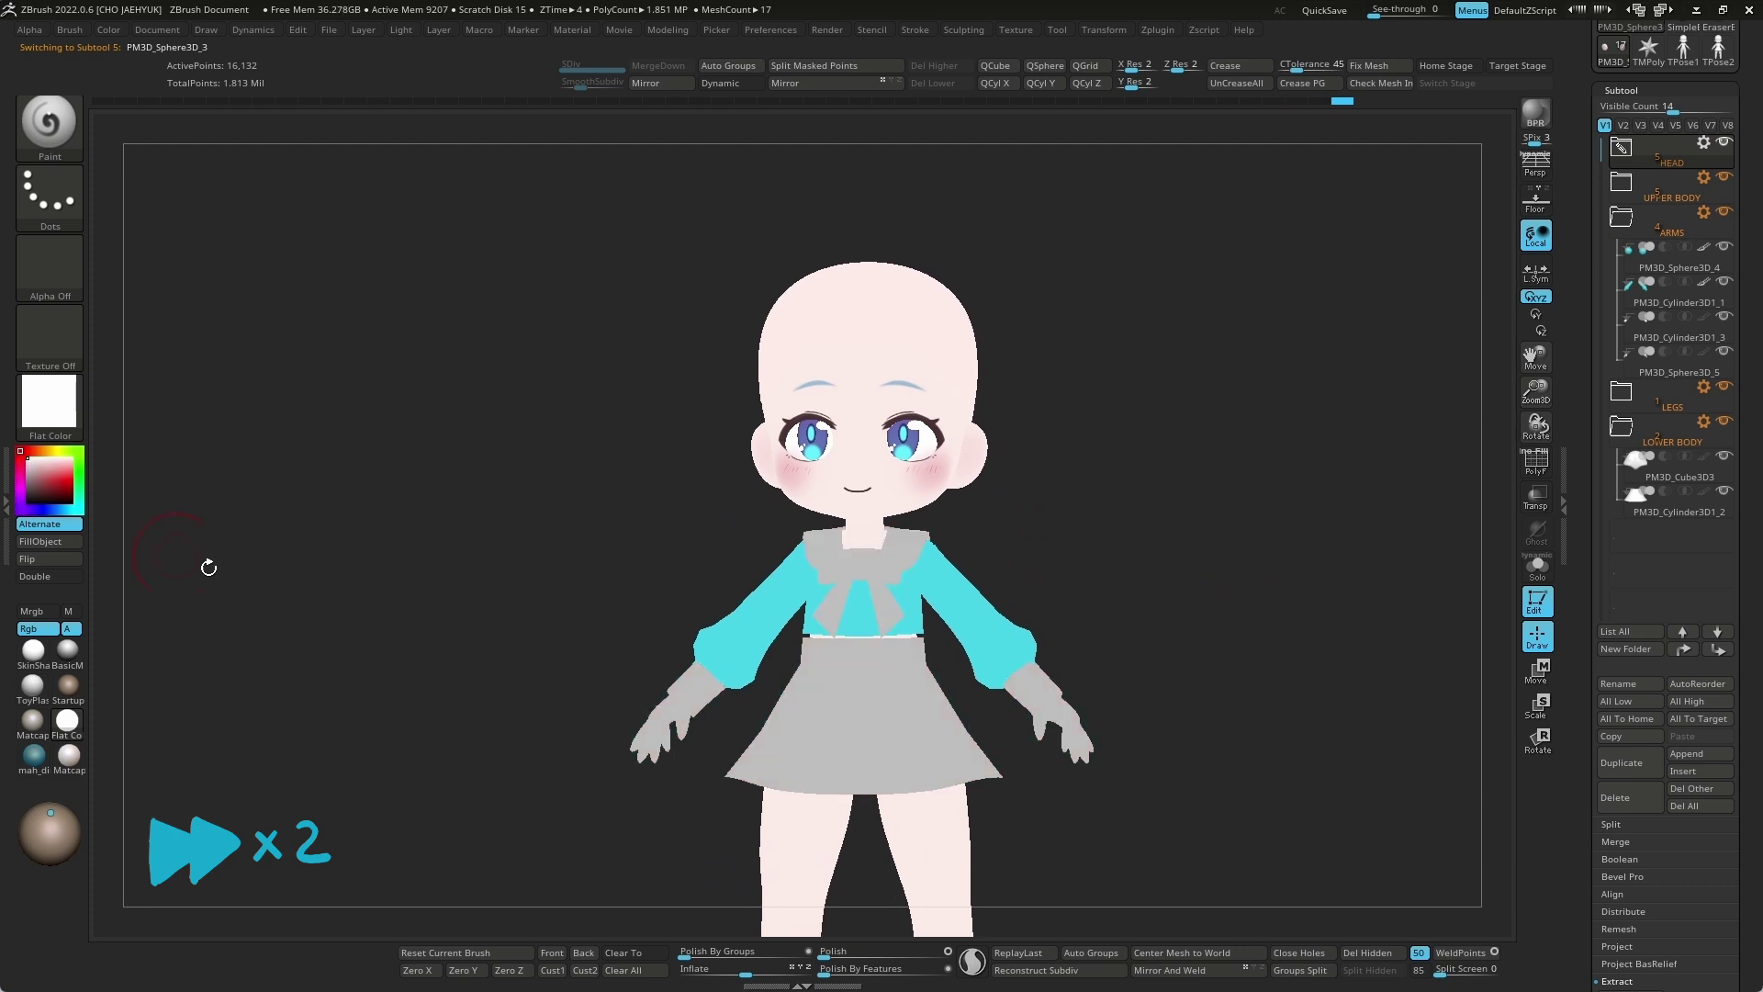
pyautogui.keyDown('alt'); pyautogui.click(1072, 733); pyautogui.keyUp('alt')
pyautogui.moveTo(1238, 629)
pyautogui.mouseDown()
pyautogui.moveTo(1179, 684)
pyautogui.moveTo(1231, 630)
pyautogui.mouseUp()
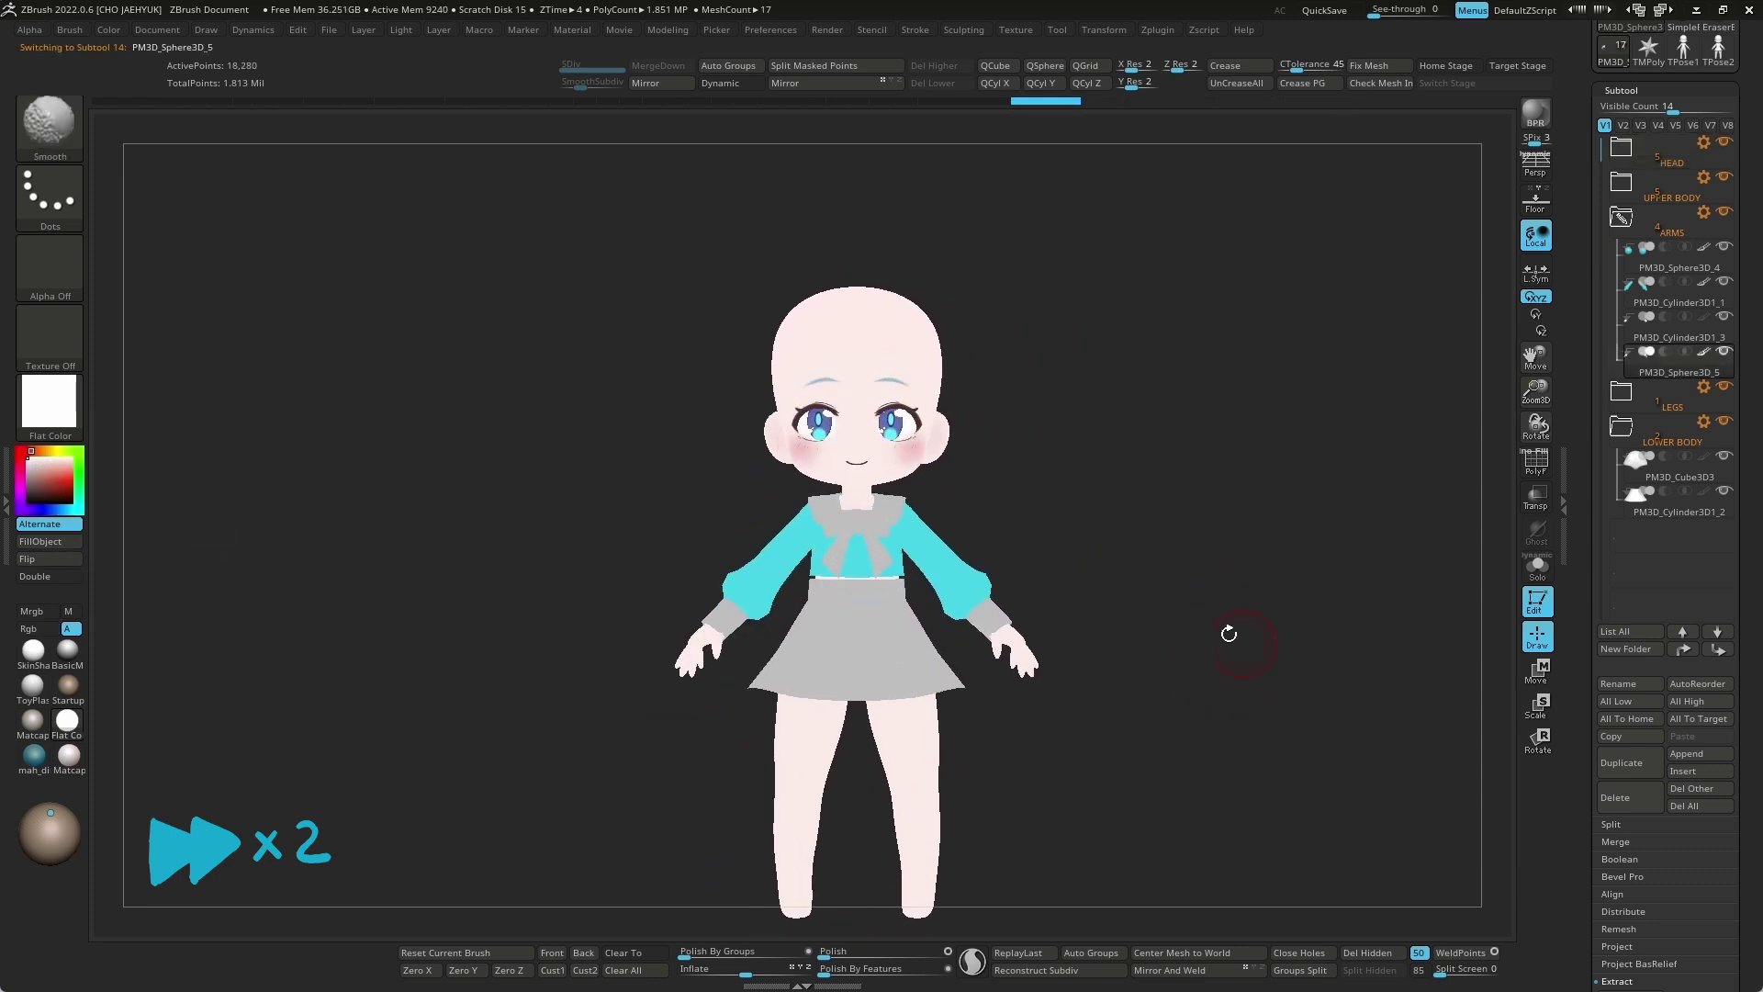
pyautogui.keyDown('alt'); pyautogui.click(889, 551); pyautogui.keyUp('alt')
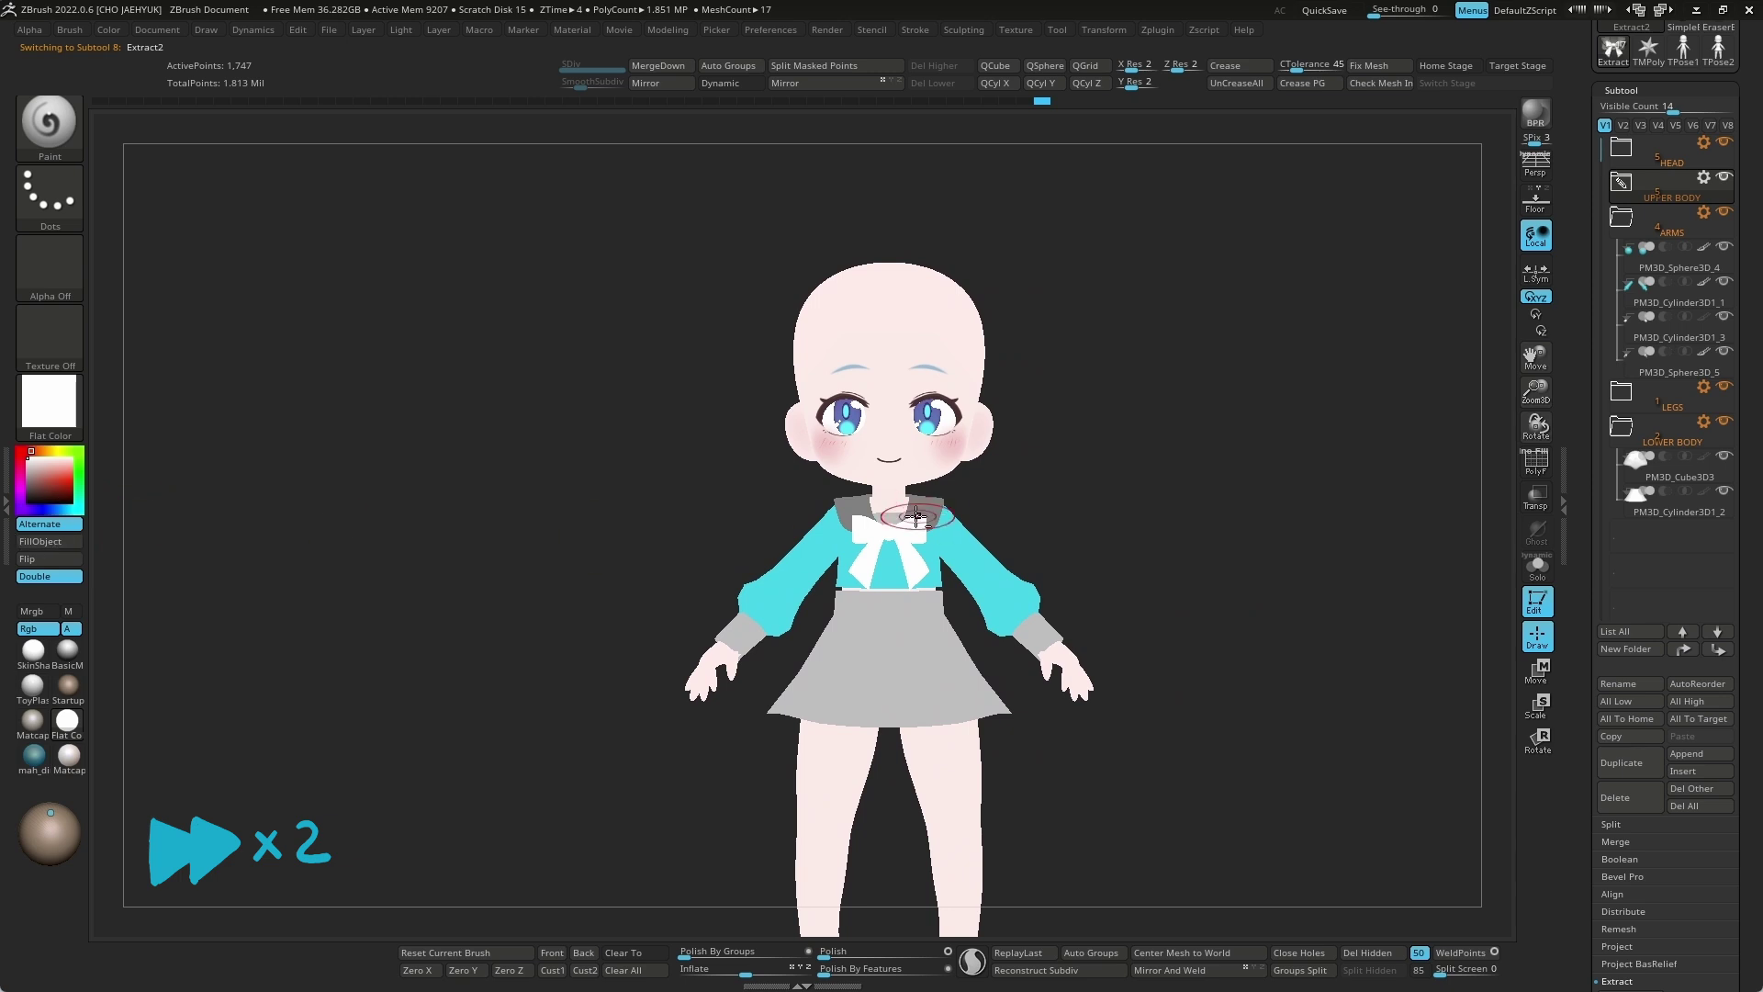
pyautogui.keyDown('alt'); pyautogui.click(858, 511); pyautogui.keyUp('alt')
pyautogui.click(51, 541)
pyautogui.keyDown('alt'); pyautogui.click(882, 732); pyautogui.keyUp('alt')
pyautogui.click(50, 541)
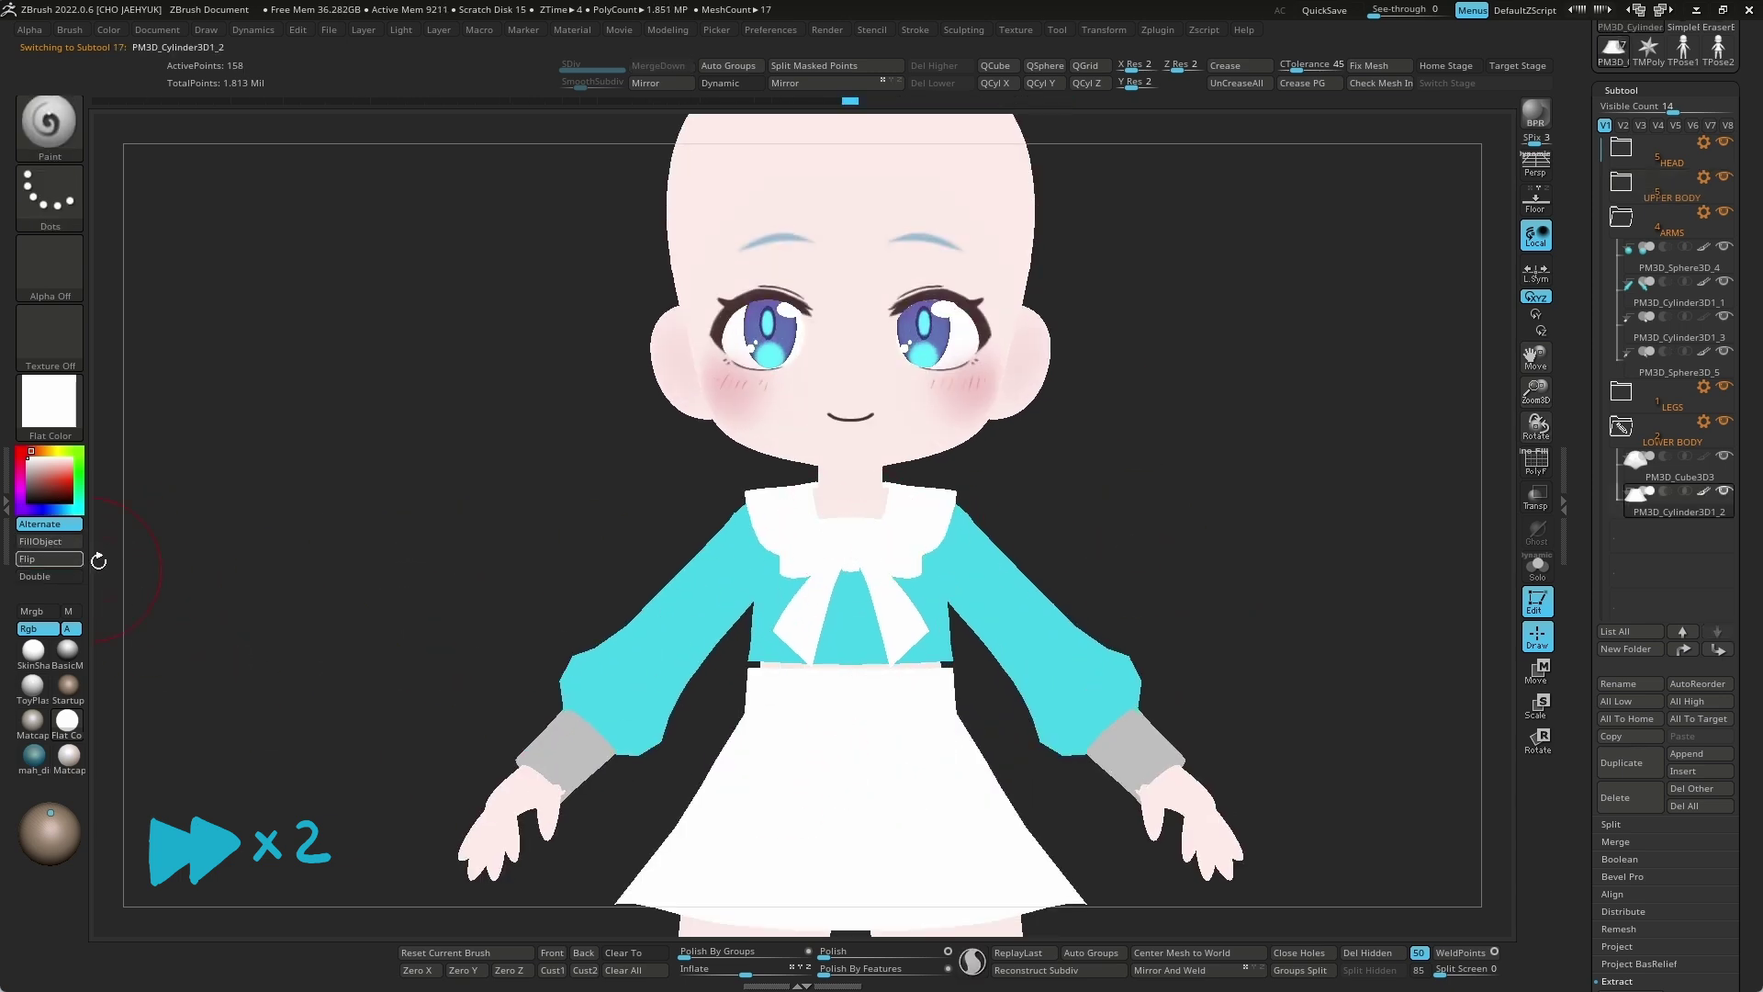
pyautogui.press('f')
pyautogui.moveTo(1228, 551)
pyautogui.mouseDown()
pyautogui.moveTo(1208, 602)
pyautogui.moveTo(1240, 606)
pyautogui.mouseUp()
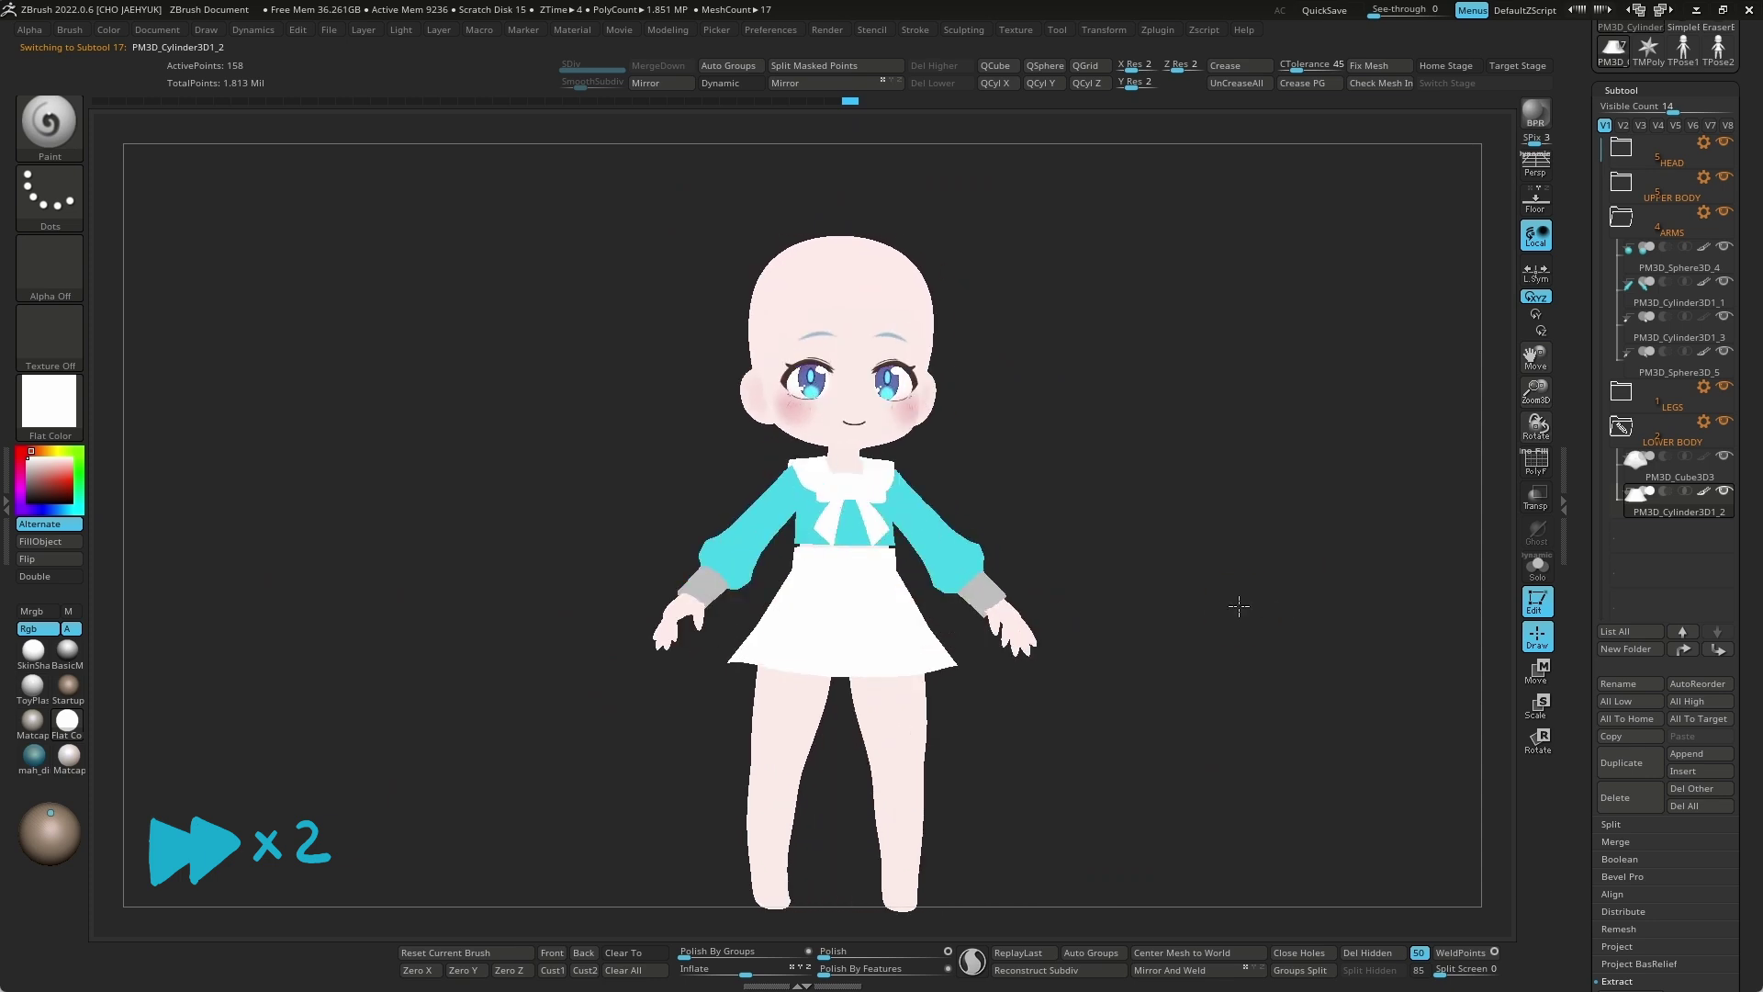
pyautogui.keyDown('alt'); pyautogui.click(721, 588); pyautogui.keyUp('alt')
# Step: Preview the outfit under StartupMaterial, SkinShade4, then Matcap_clay_1, rotating to inspect
pyautogui.click(67, 687)
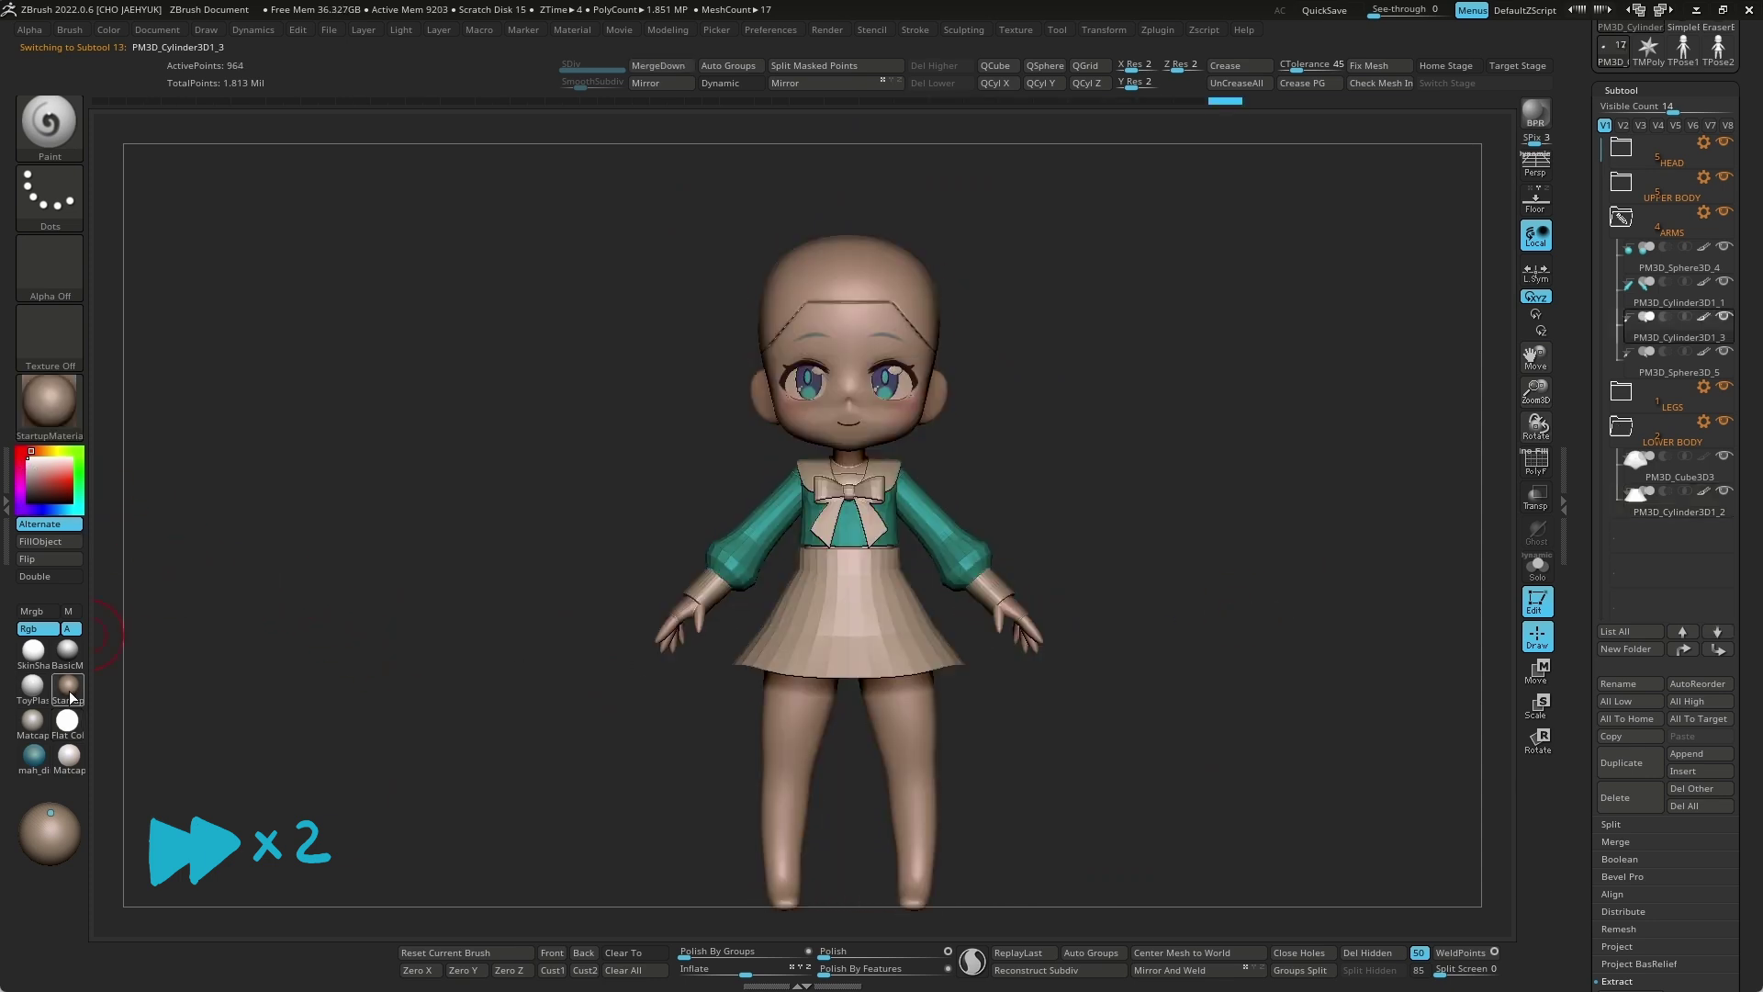
pyautogui.moveTo(1201, 393)
pyautogui.mouseDown()
pyautogui.moveTo(1236, 591)
pyautogui.moveTo(1292, 638)
pyautogui.moveTo(1251, 720)
pyautogui.moveTo(1201, 515)
pyautogui.moveTo(1159, 596)
pyautogui.moveTo(1176, 472)
pyautogui.moveTo(1191, 544)
pyautogui.mouseUp()
pyautogui.click(32, 650)
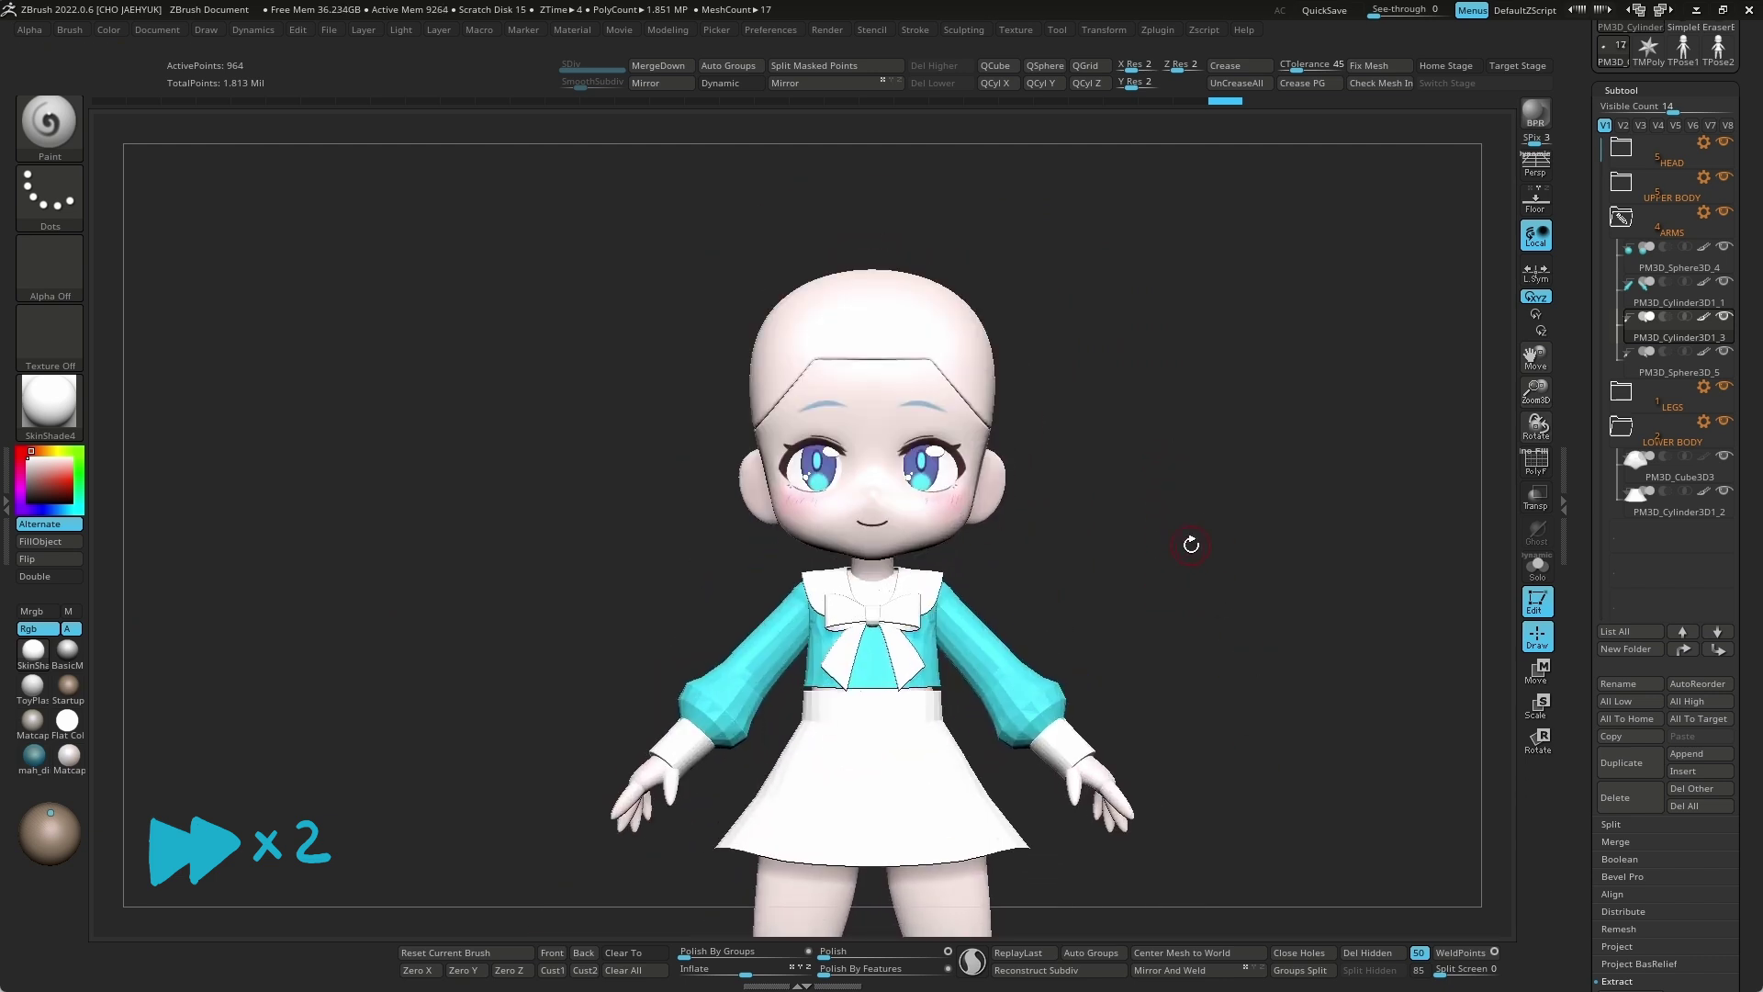
pyautogui.click(69, 758)
pyautogui.moveTo(1212, 610)
pyautogui.mouseDown()
pyautogui.moveTo(1216, 519)
pyautogui.moveTo(1185, 641)
pyautogui.moveTo(1135, 442)
pyautogui.moveTo(1334, 649)
pyautogui.moveTo(1334, 724)
pyautogui.moveTo(1075, 638)
pyautogui.moveTo(1182, 662)
pyautogui.moveTo(1099, 121)
pyautogui.mouseUp()
pyautogui.press('s')
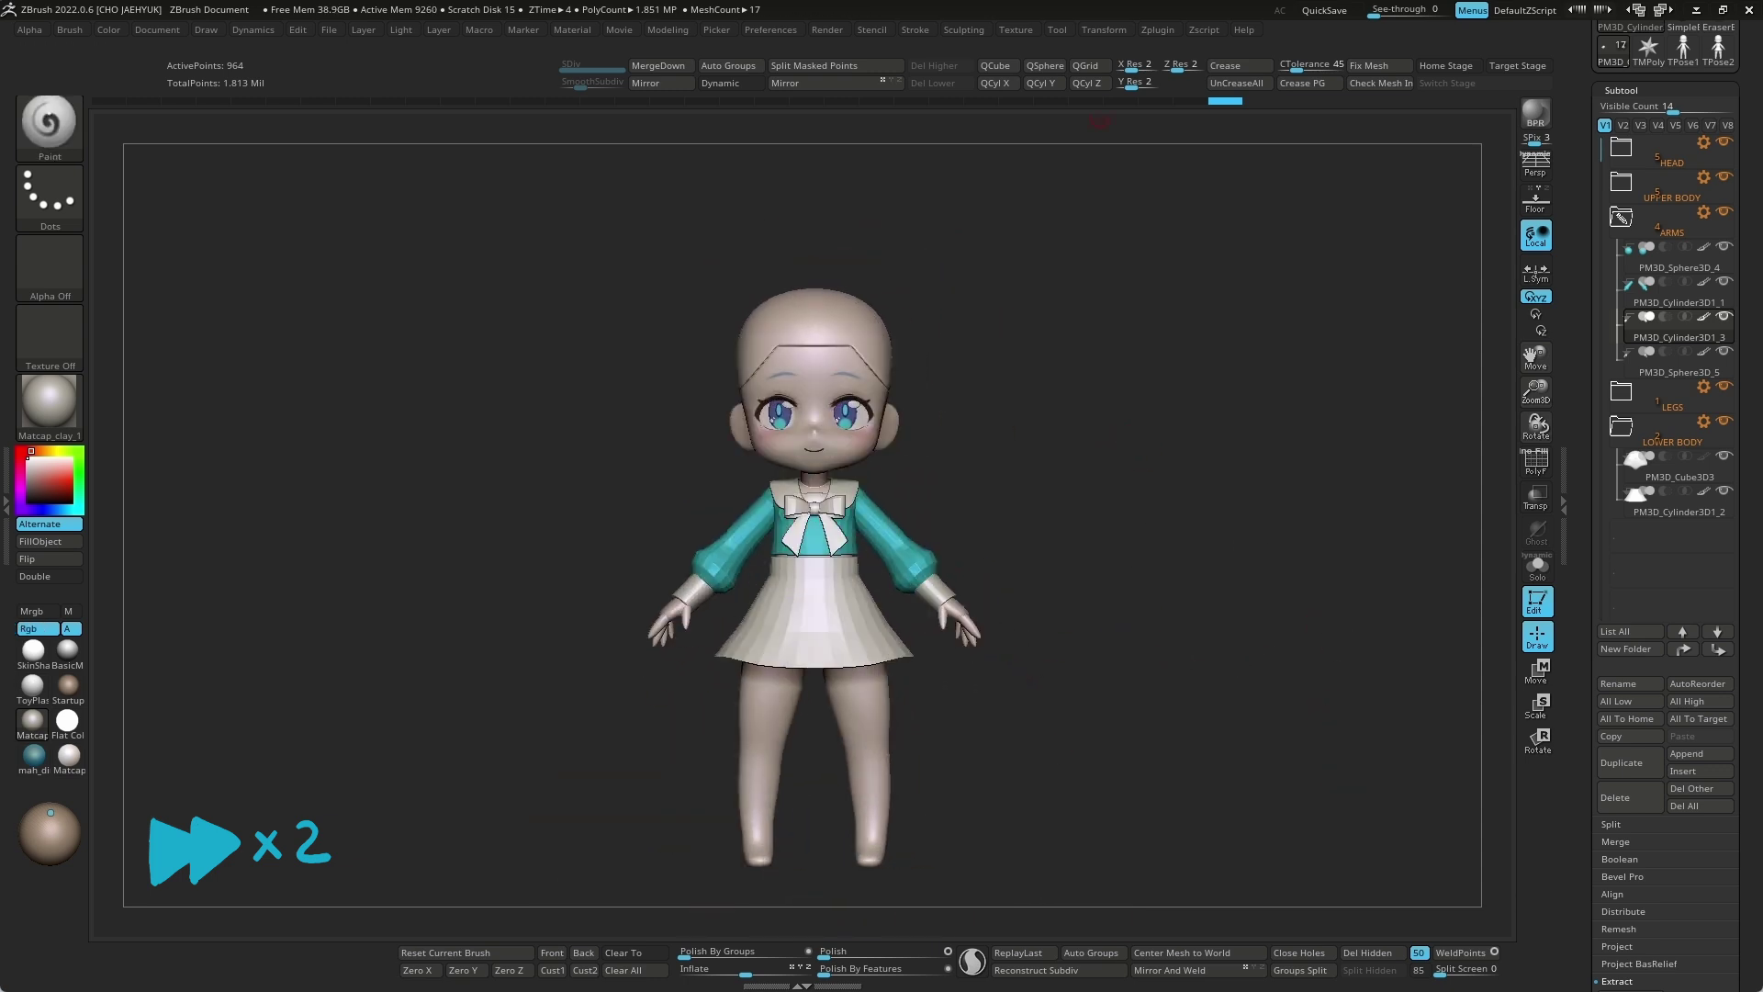